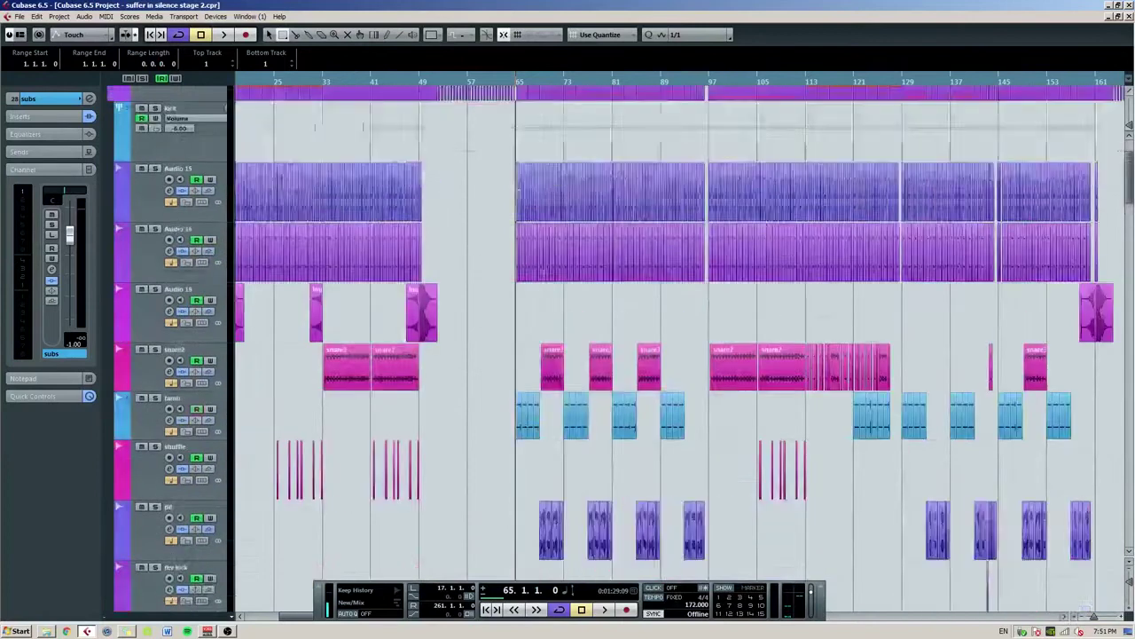
Play back the layered drum section starting at bar 65.
key("h")
key("h")
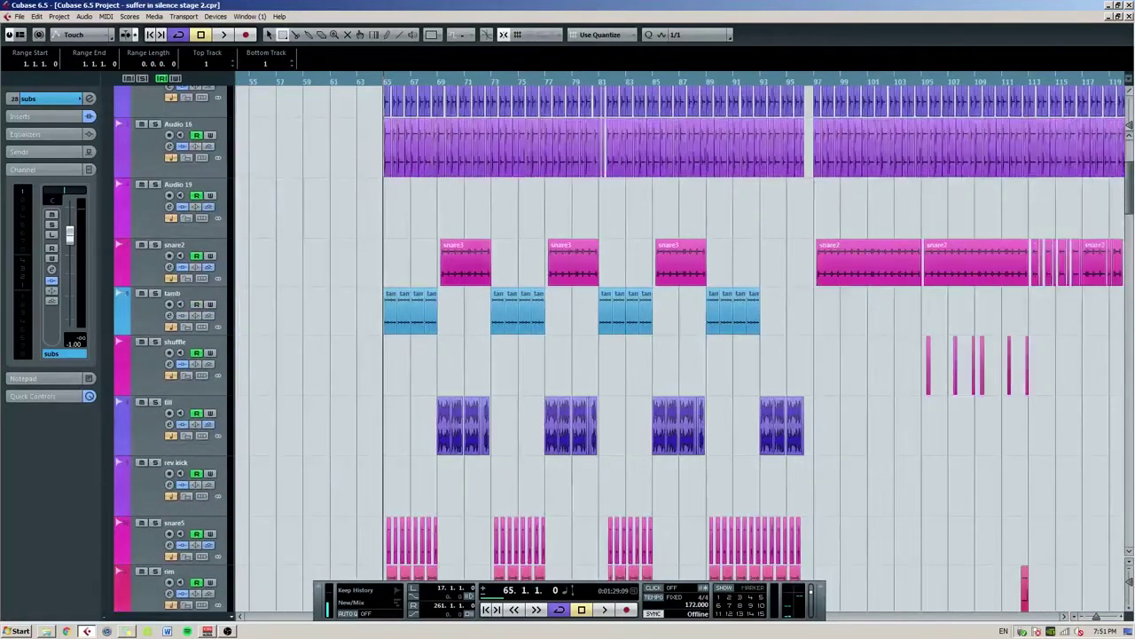
key("space")
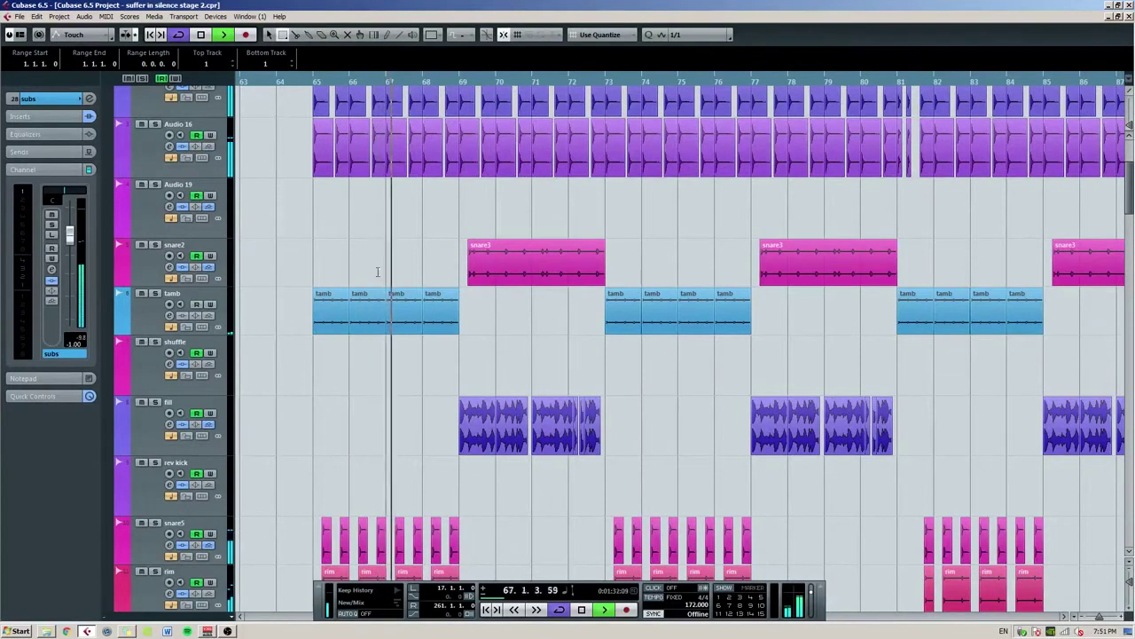
key("h")
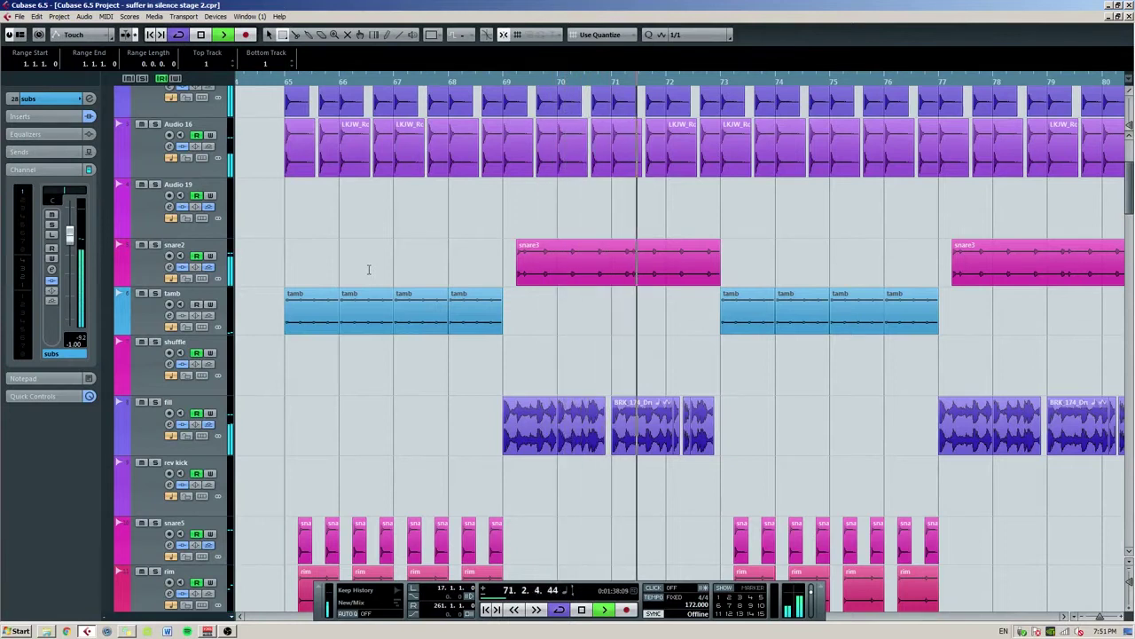
key("space")
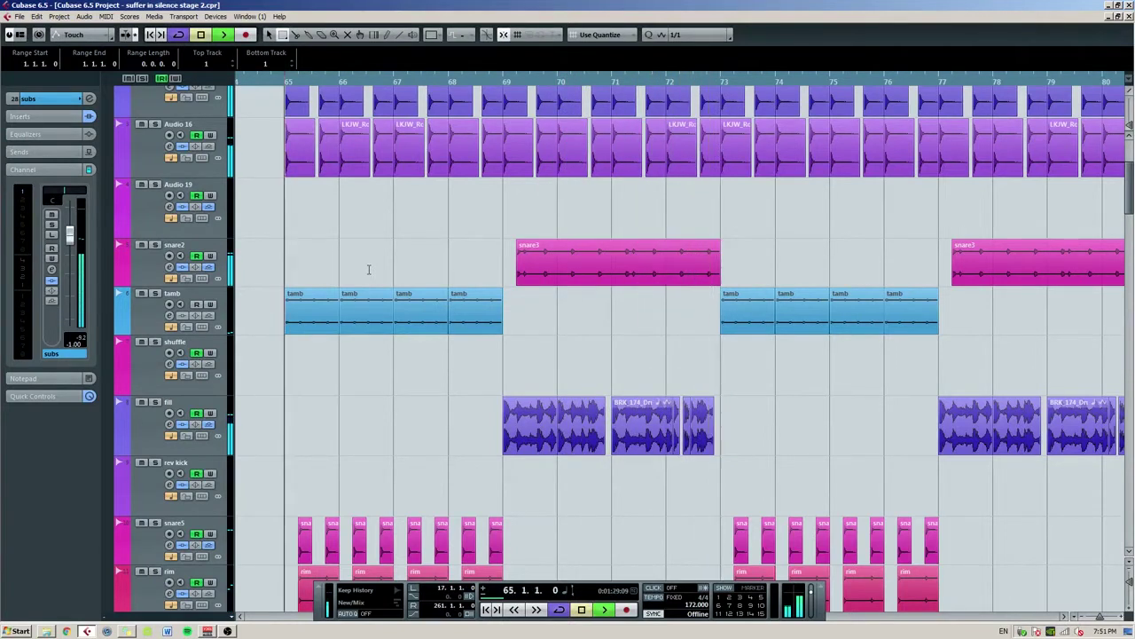
key("h")
key("g")
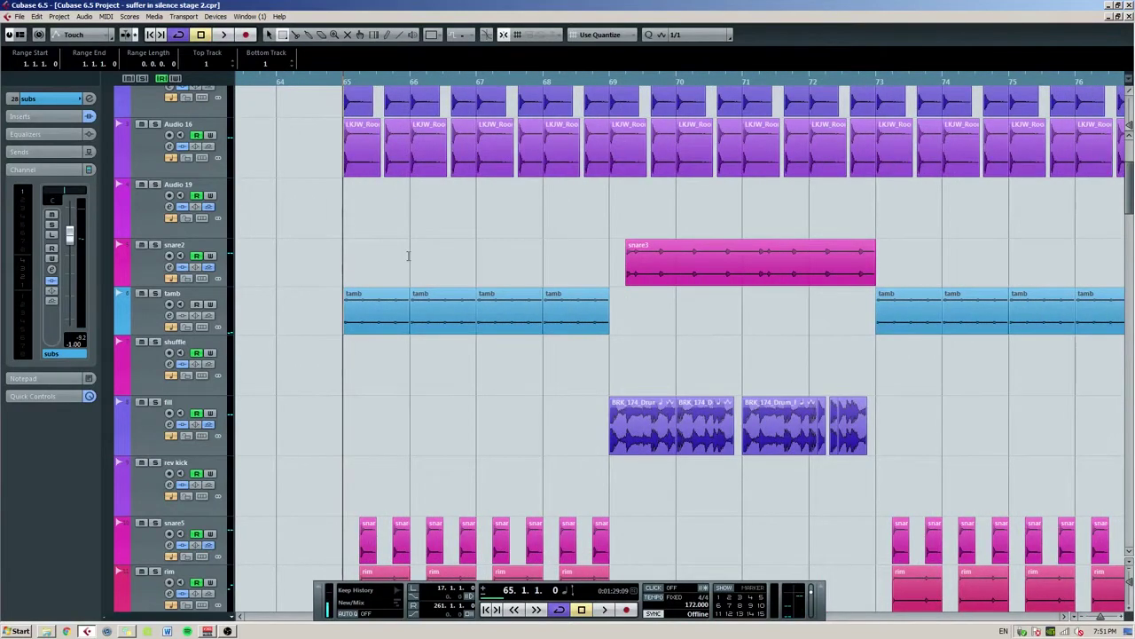
Examine the drum layers around bar 65, from the kicks down to the hats, and select the blue tamb track.
scroll(408, 256, "down", 3)
scroll(408, 257, "down", 4)
scroll(408, 256, "up", 3)
scroll(408, 256, "up", 2)
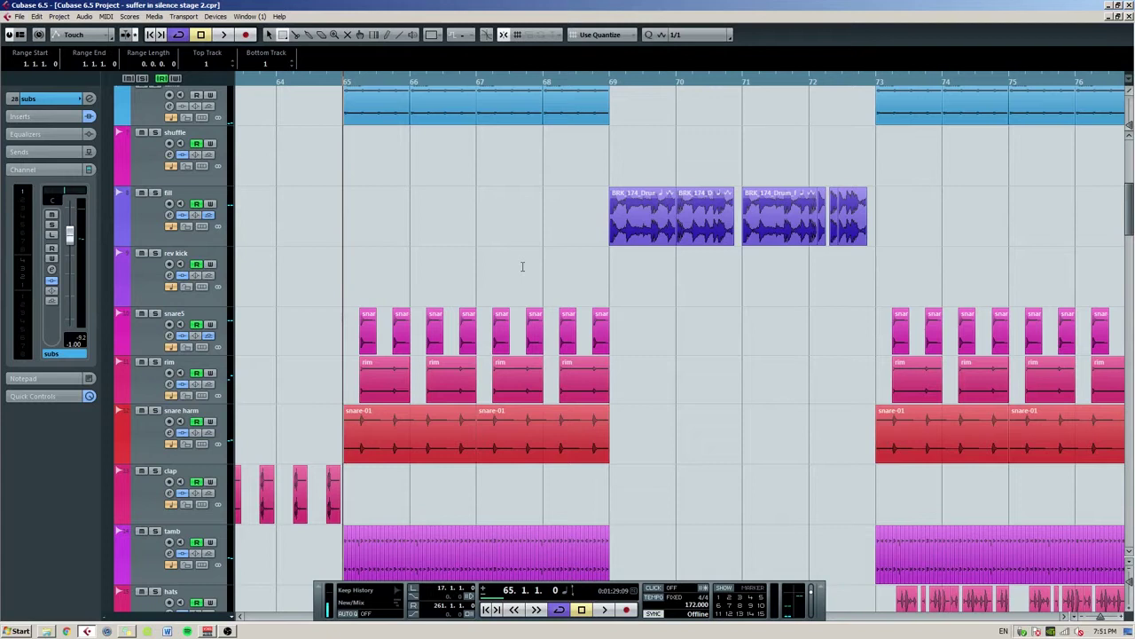
scroll(534, 282, "down", 2)
key("h")
key("h")
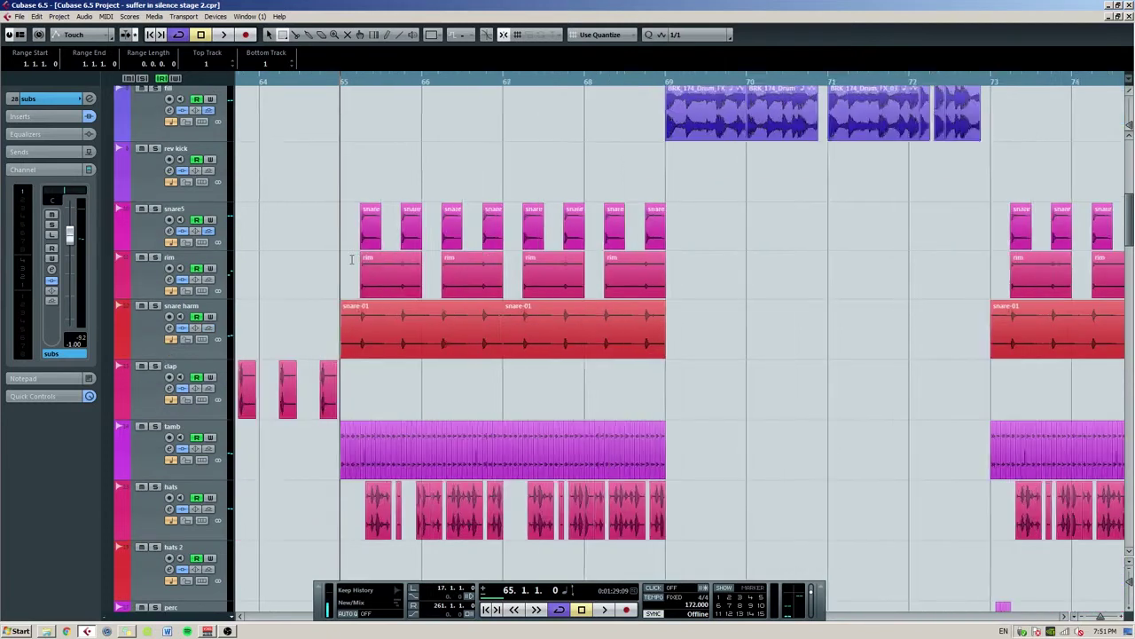
scroll(405, 258, "up", 2)
key("h")
scroll(404, 258, "up", 2)
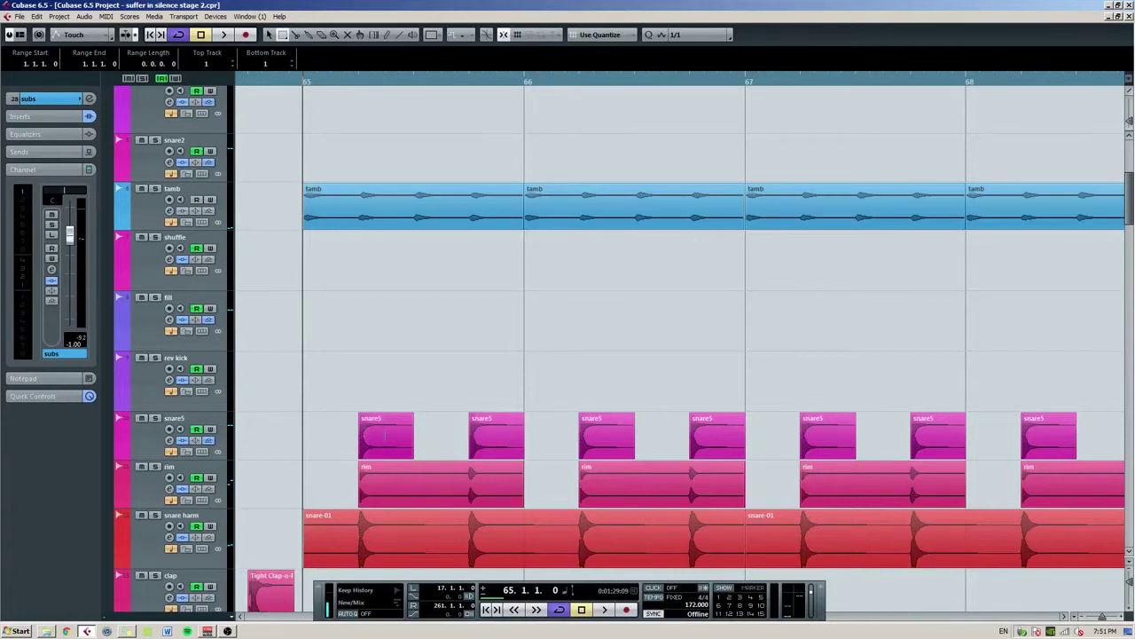
scroll(138, 422, "up", 4)
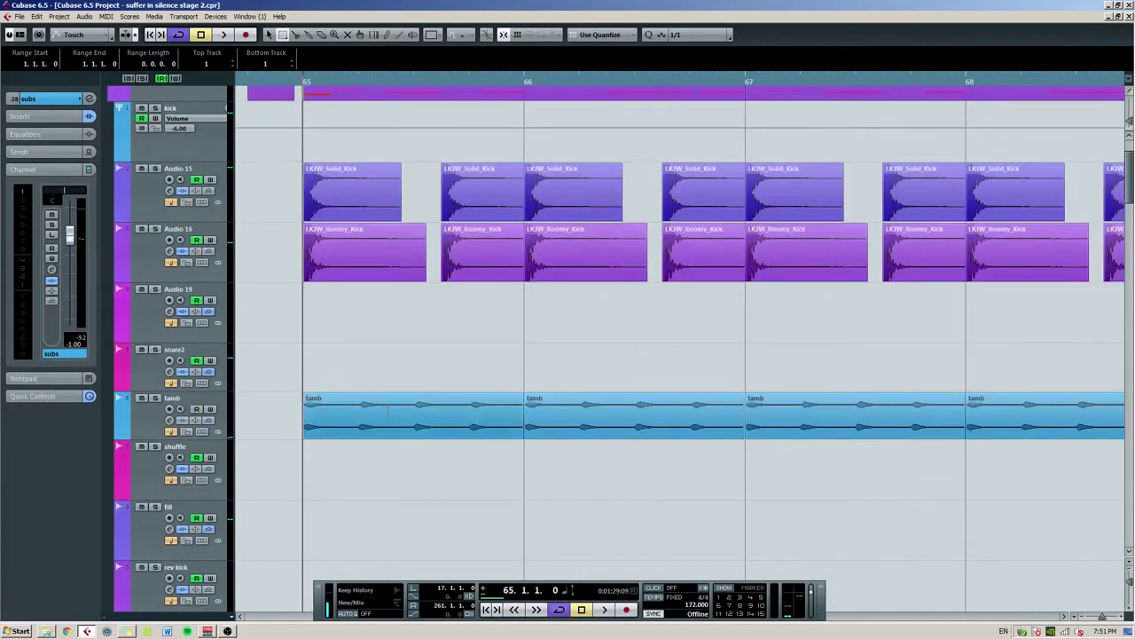
left_click(138, 422)
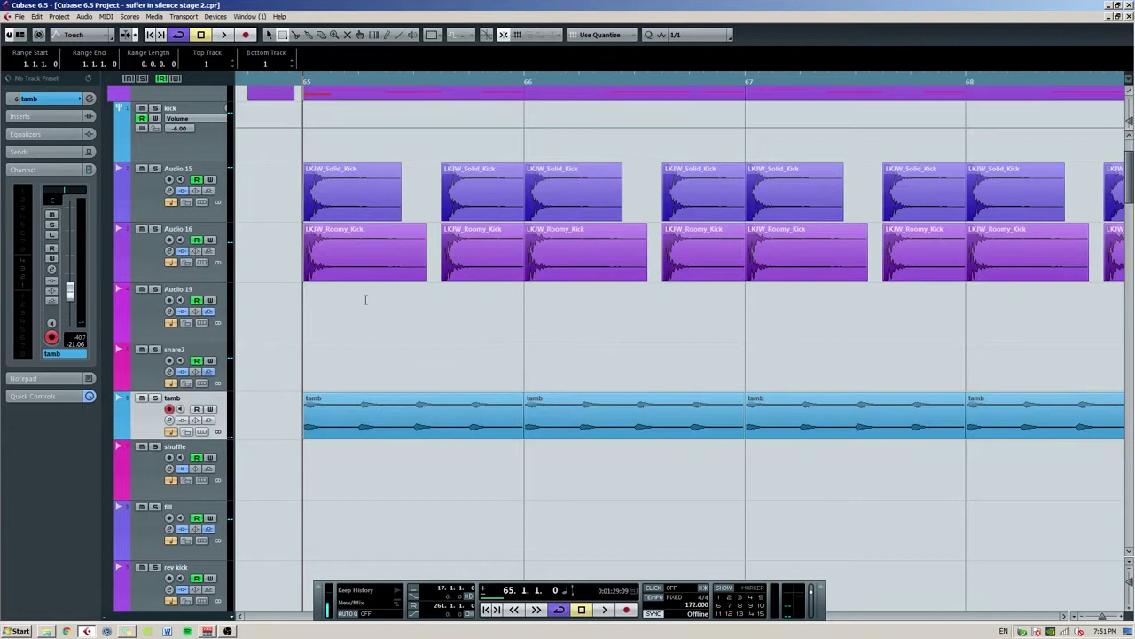
Solo the snare5 track and play it alone from bar 65.
scroll(364, 300, "down", 5)
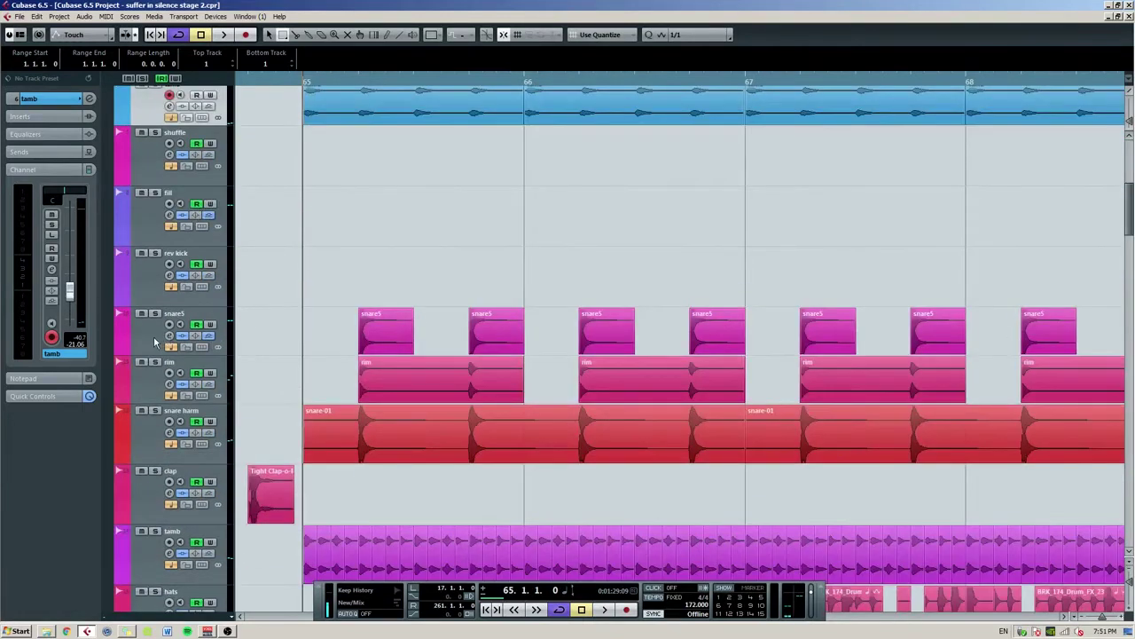
left_click(153, 343)
key("space")
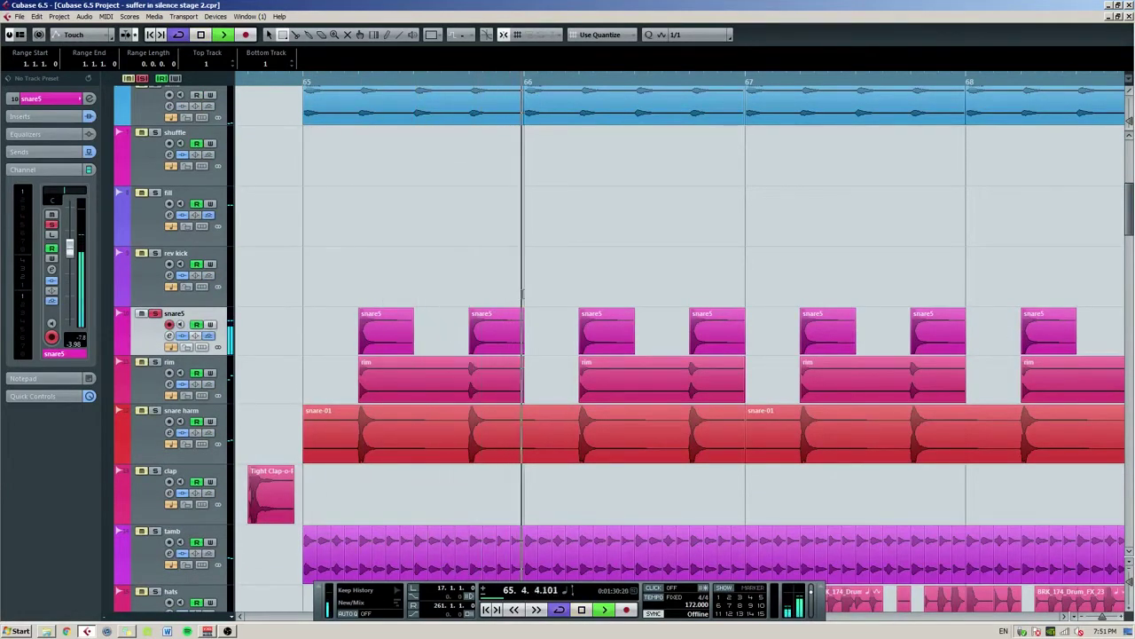
key("space")
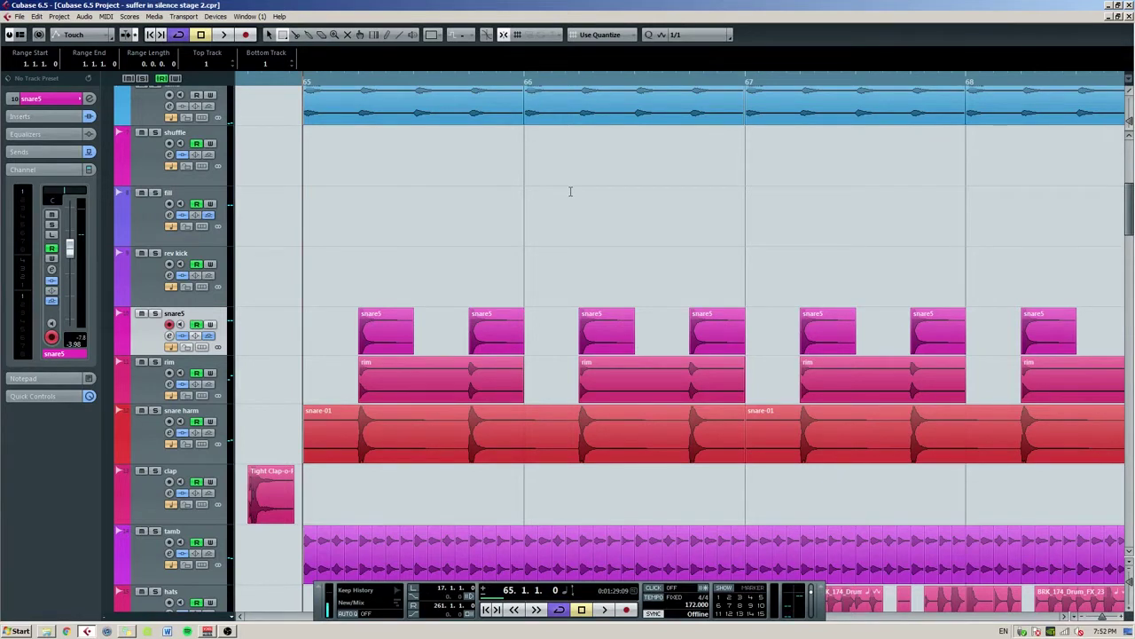
Examine the start of the first snare5 hit after bar 65 against the rim and snare harm waveforms.
key("h")
key("h")
key("h")
key("h")
key("h")
key("h")
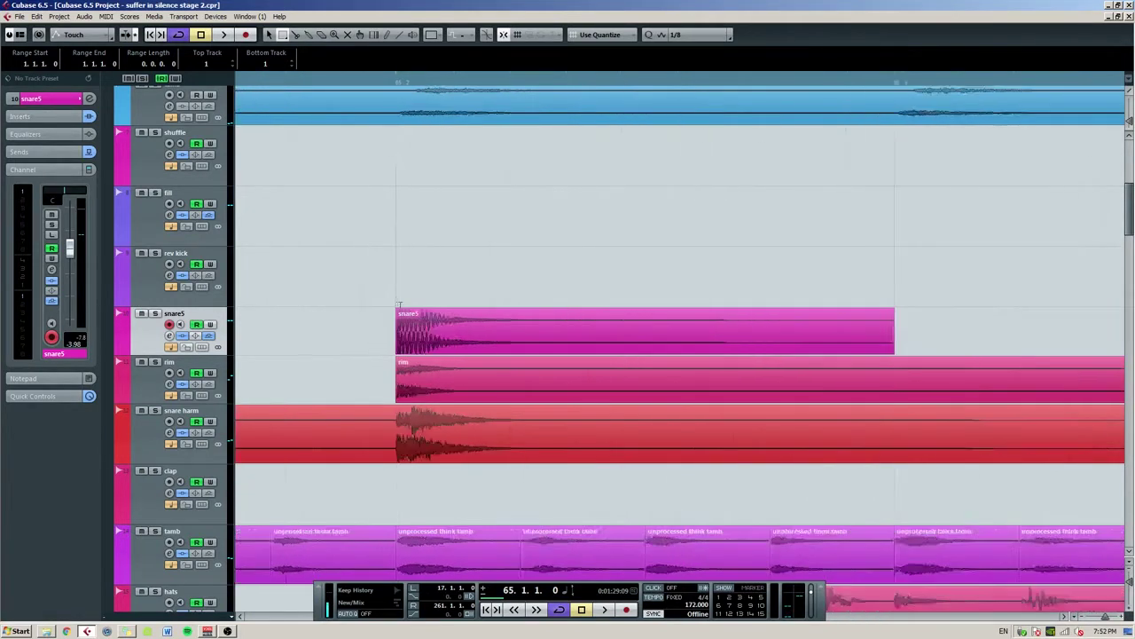
key("g")
key("g")
key("g")
key("g")
key("g")
key("g")
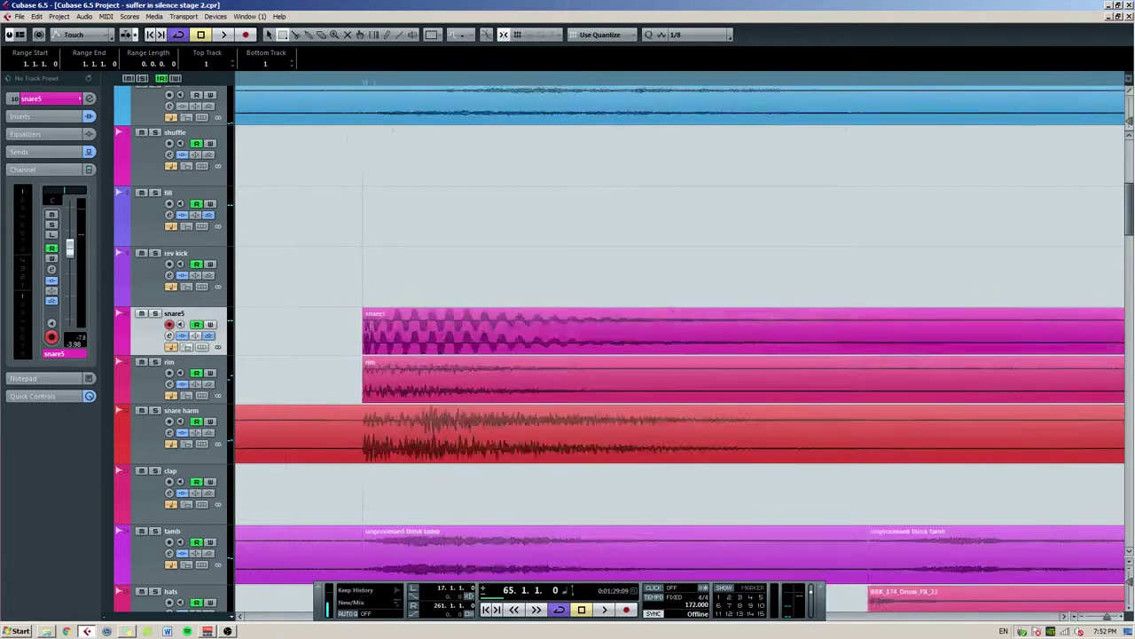
key("h")
key("h")
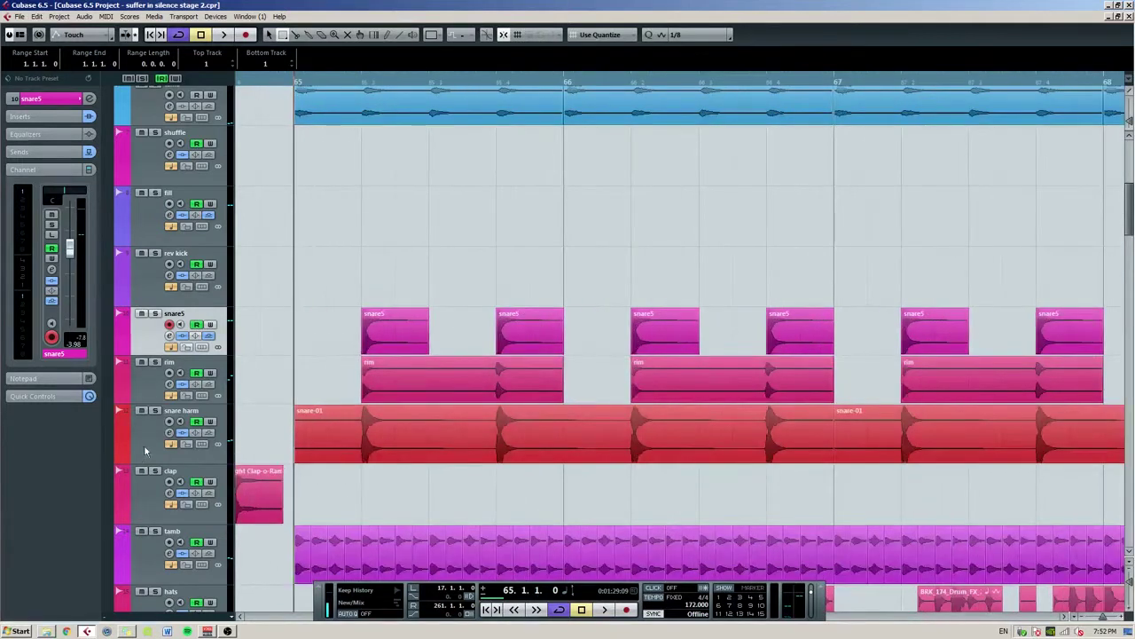
Solo the snare harm, rim and snare5 tracks and play the three layers together from bar 65.
left_click(144, 445)
key("space")
key("Up")
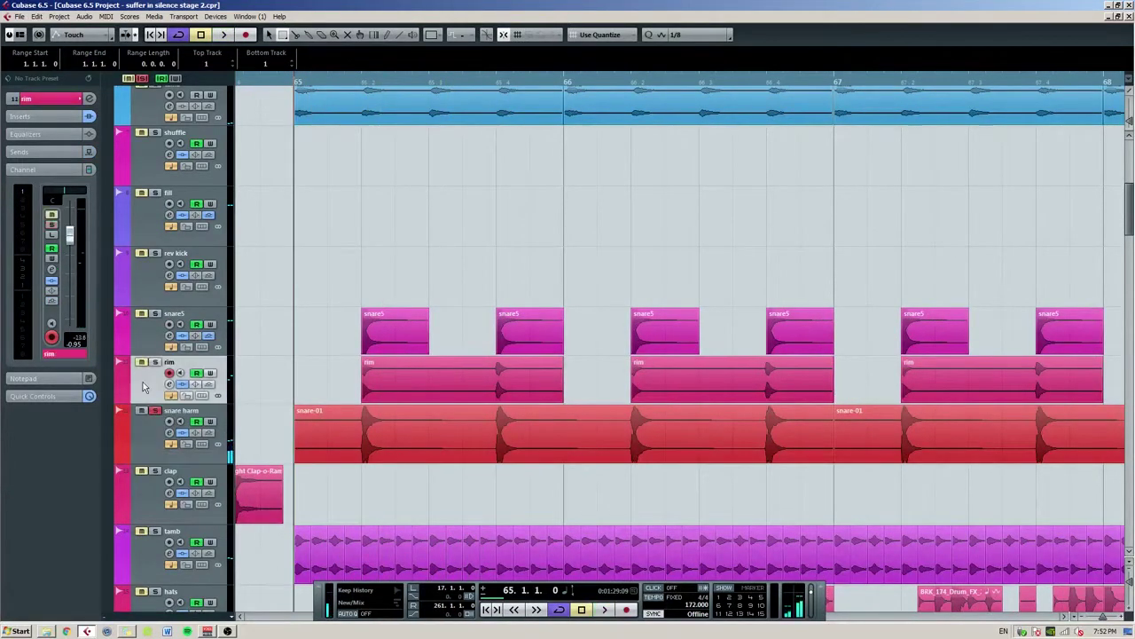
left_click(154, 335)
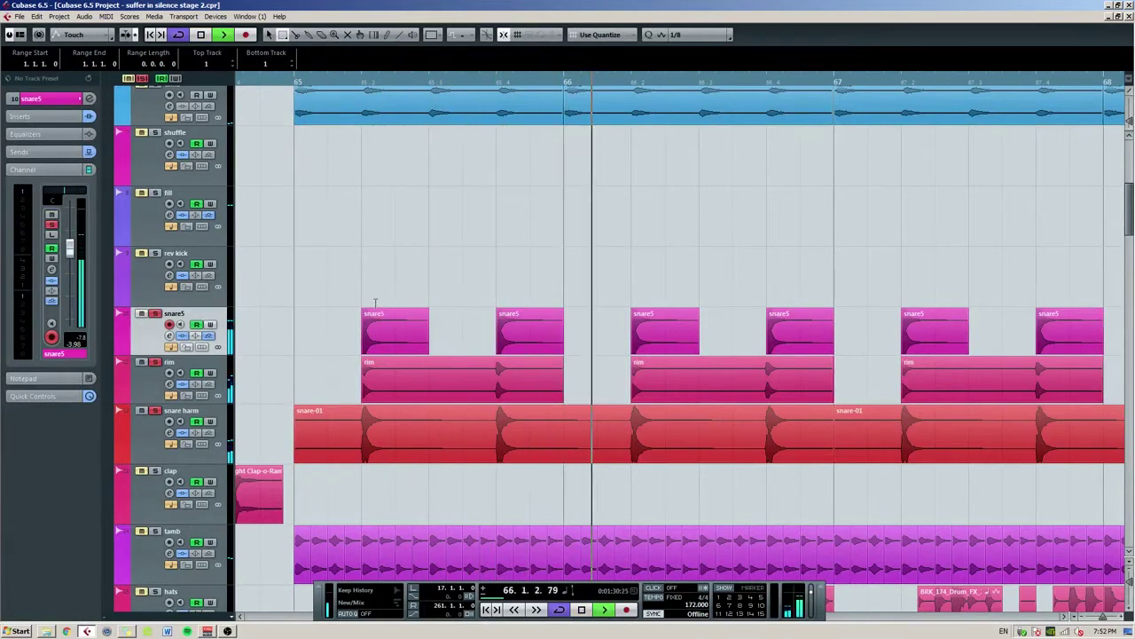
key("space")
Compare the blue tamb hit's timing with the snare5, rim and snare harm transients on the second beat of bar 65.
key("g")
key("g")
key("g")
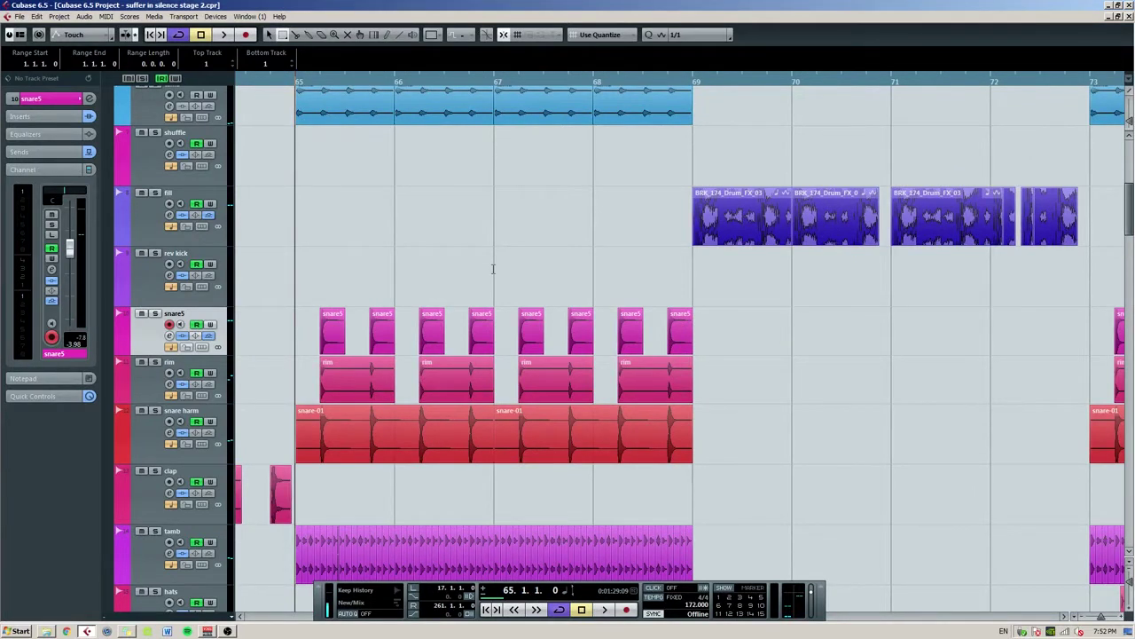
scroll(493, 269, "up", 2)
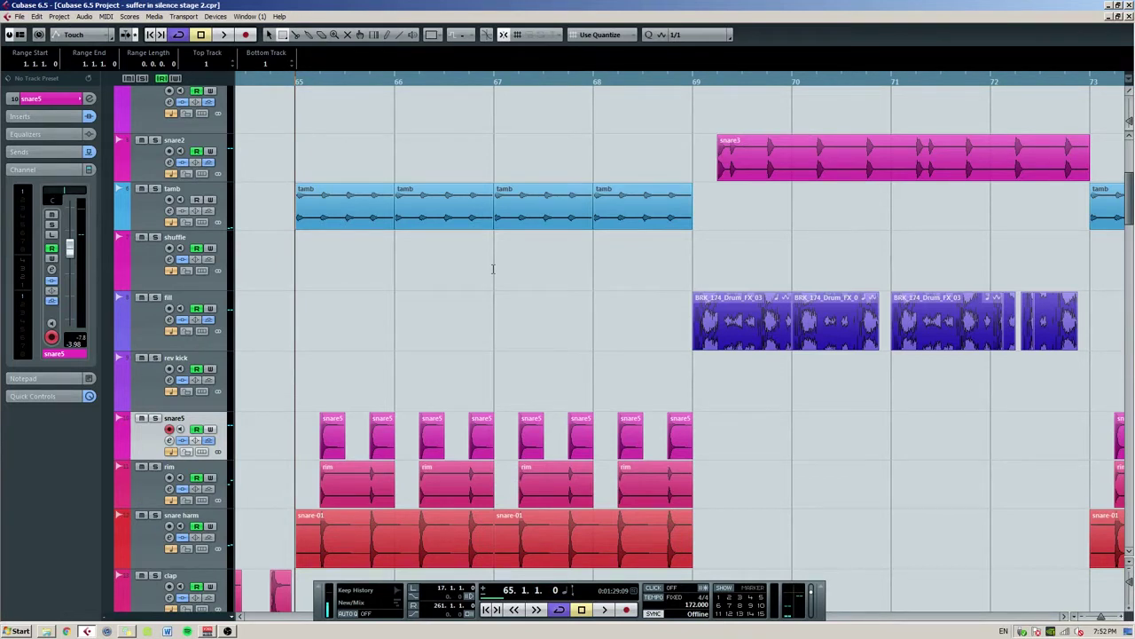
key("h")
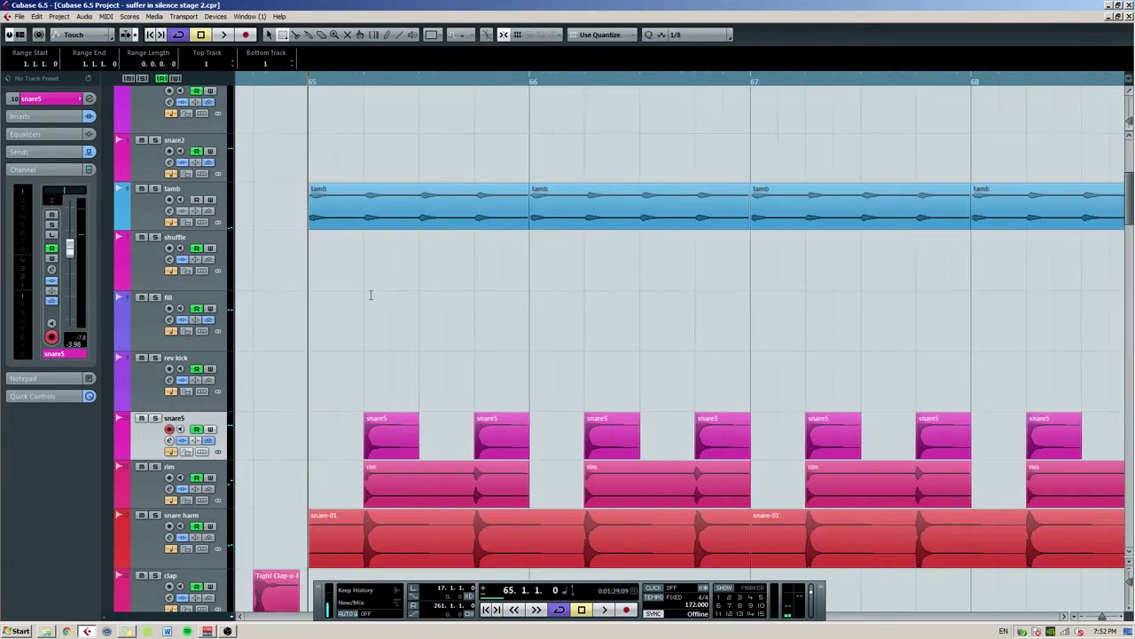
key("h")
key("h")
key("h")
key("h")
key("h")
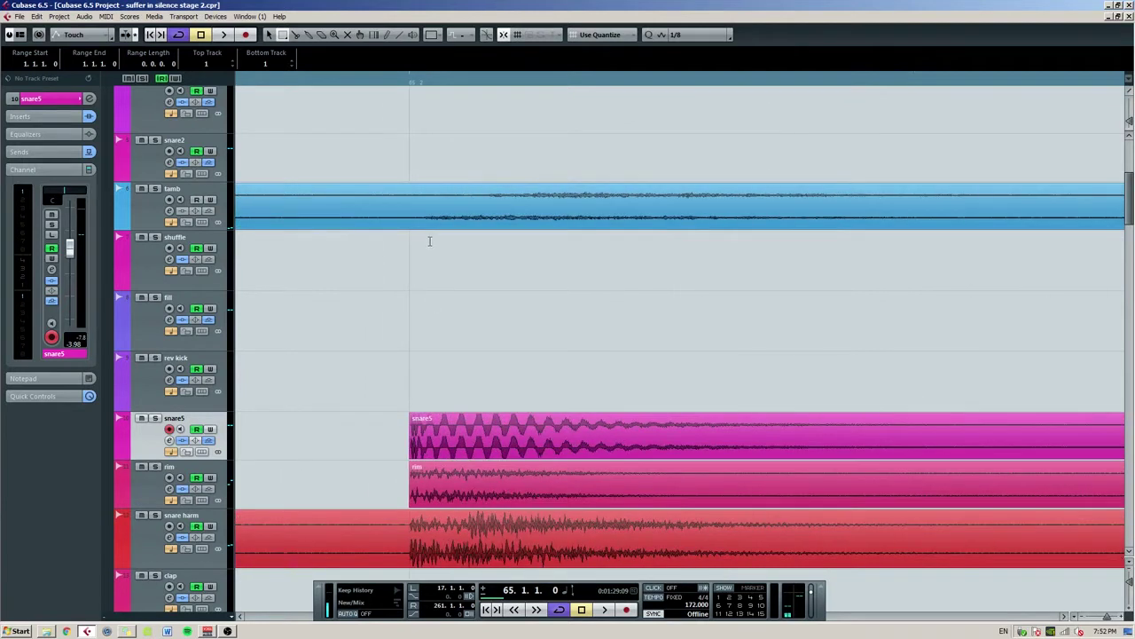
key("g")
key("g")
key("g")
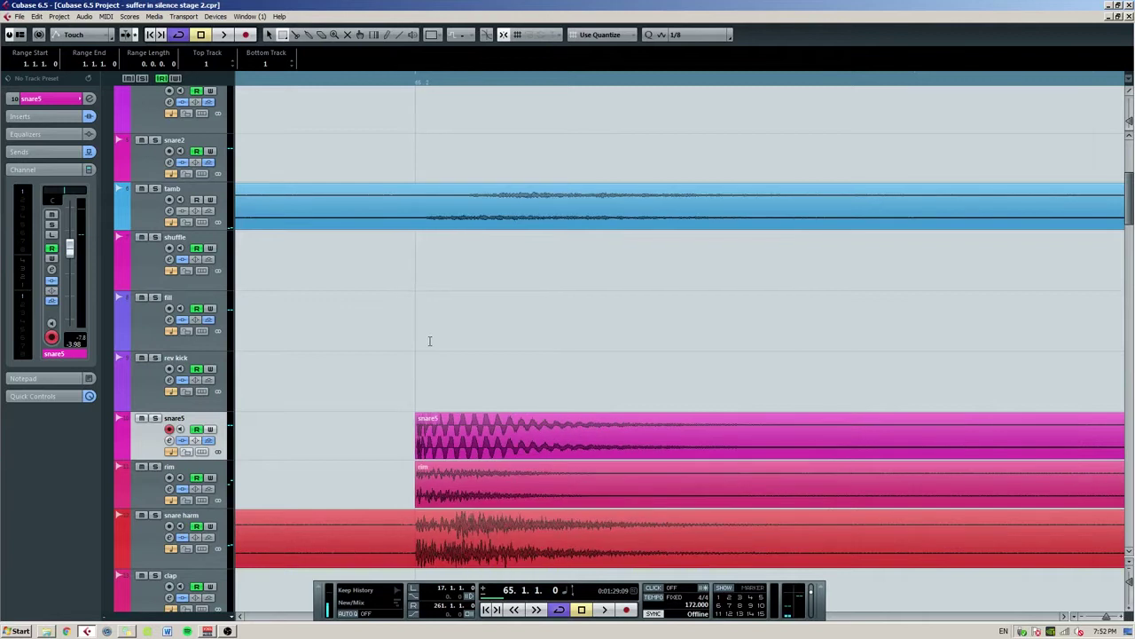
key("g")
key("g")
key("g")
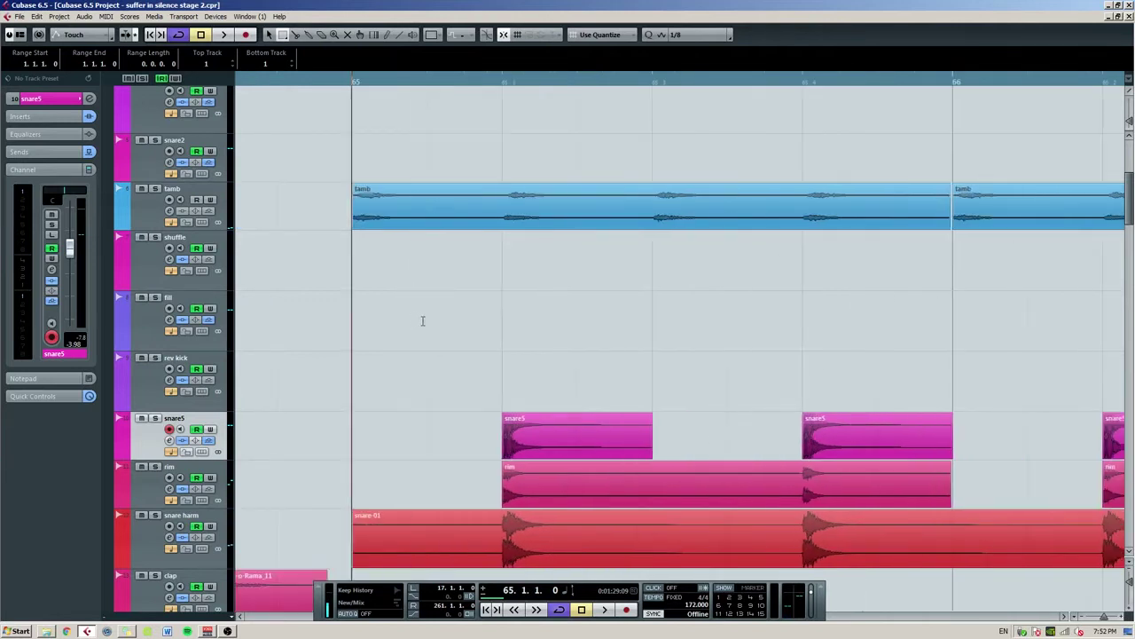
key("h")
key("h")
key("h")
key("h")
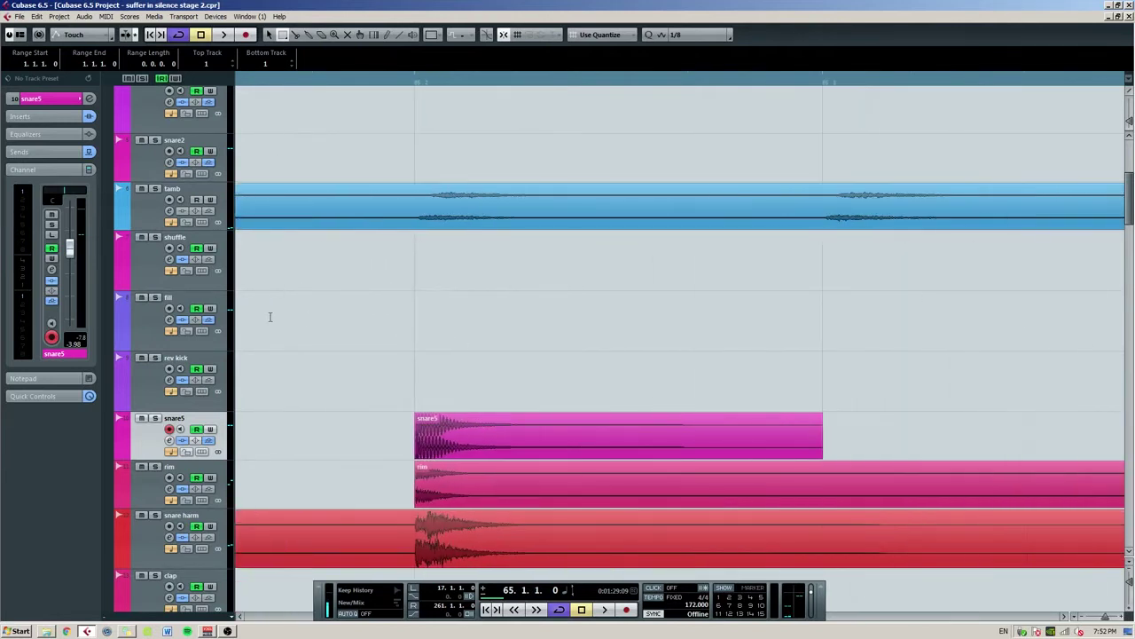
key("g")
key("g")
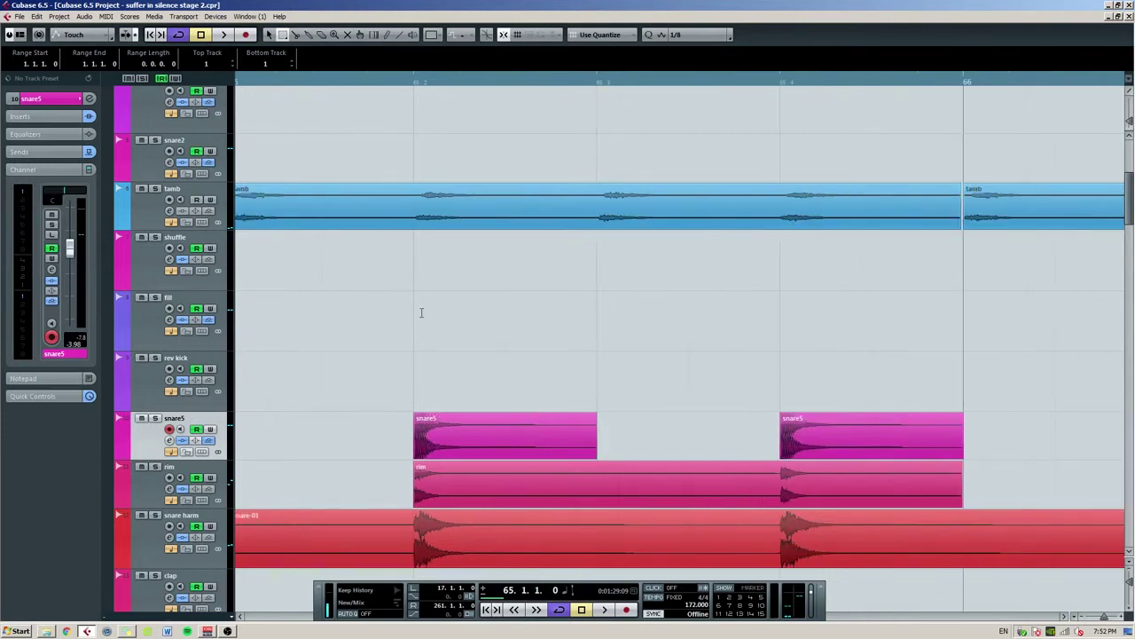
Inspect the transient alignment of the snare5, rim, snare harm and purple tamb layers at the first snare hit.
scroll(420, 304, "down", 3)
key("g")
key("h")
key("h")
key("h")
key("h")
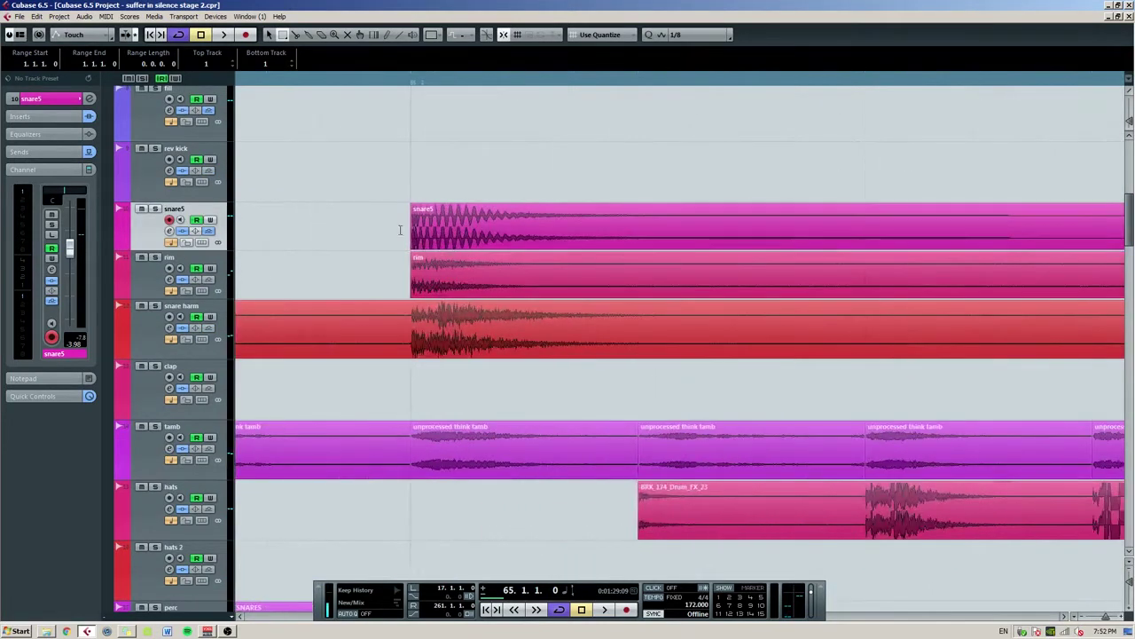
key("g")
key("g")
key("g")
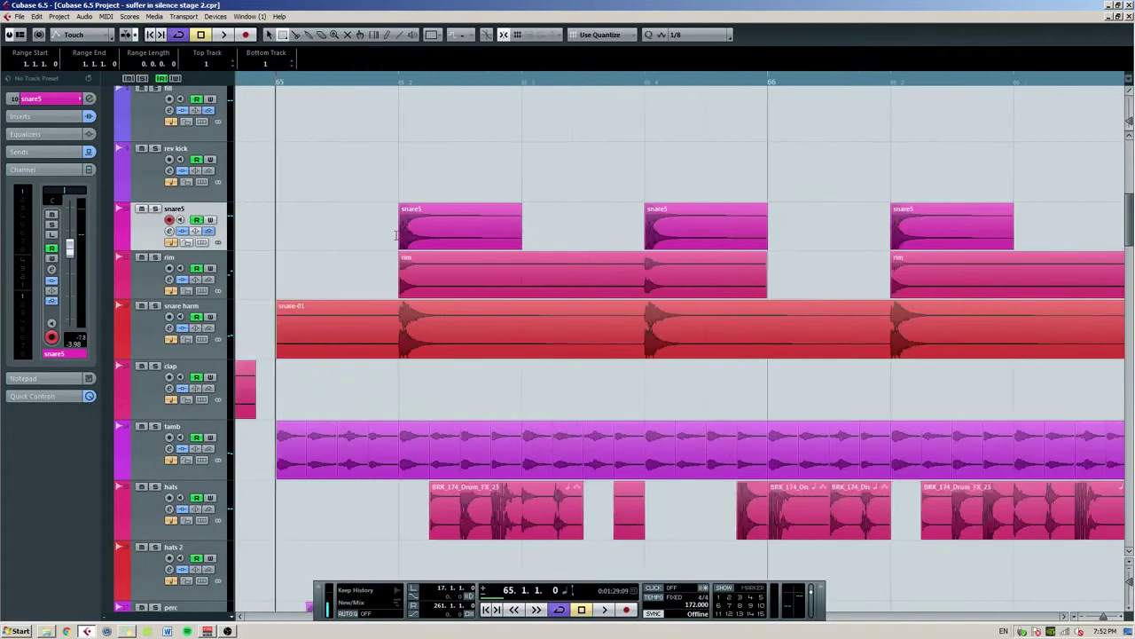
key("h")
key("h")
key("h")
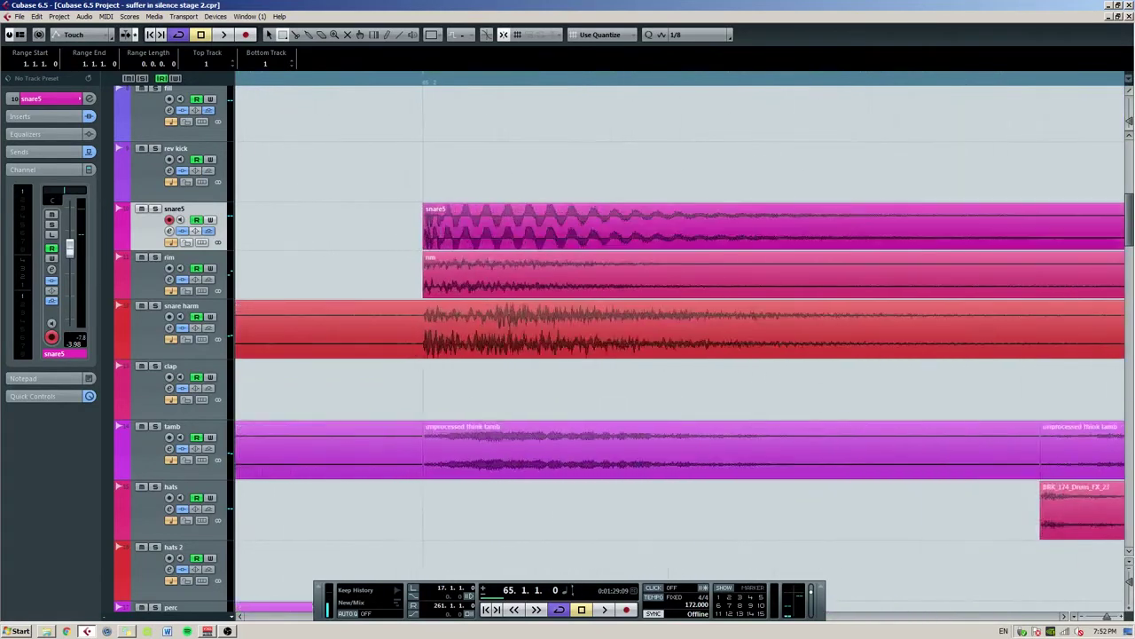
key("h")
key("h")
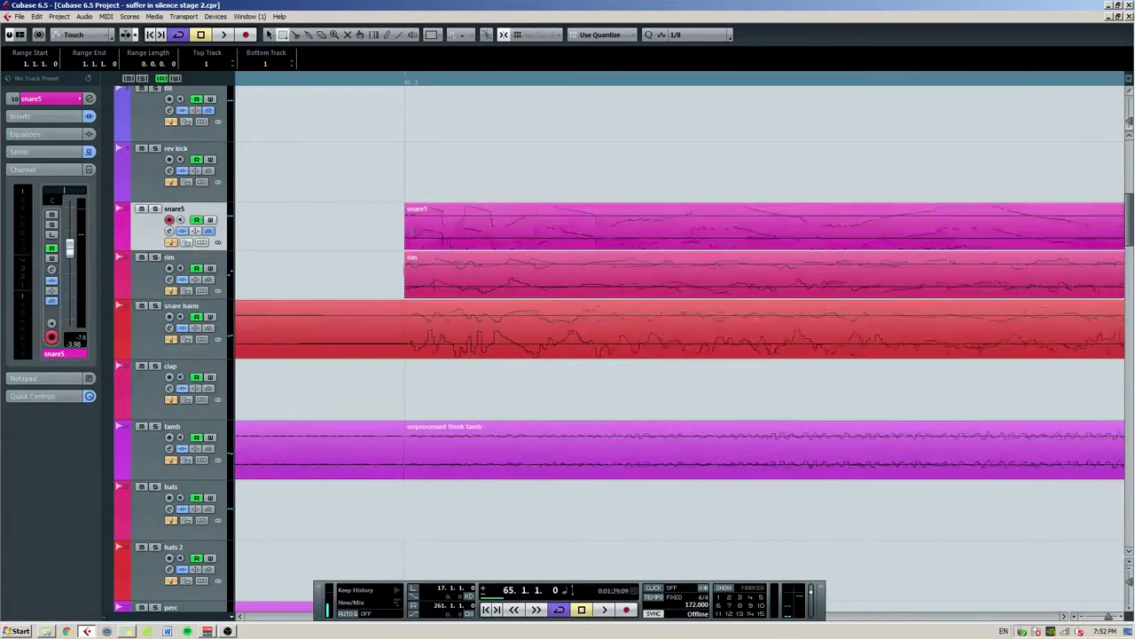
key("g")
key("g")
key("g")
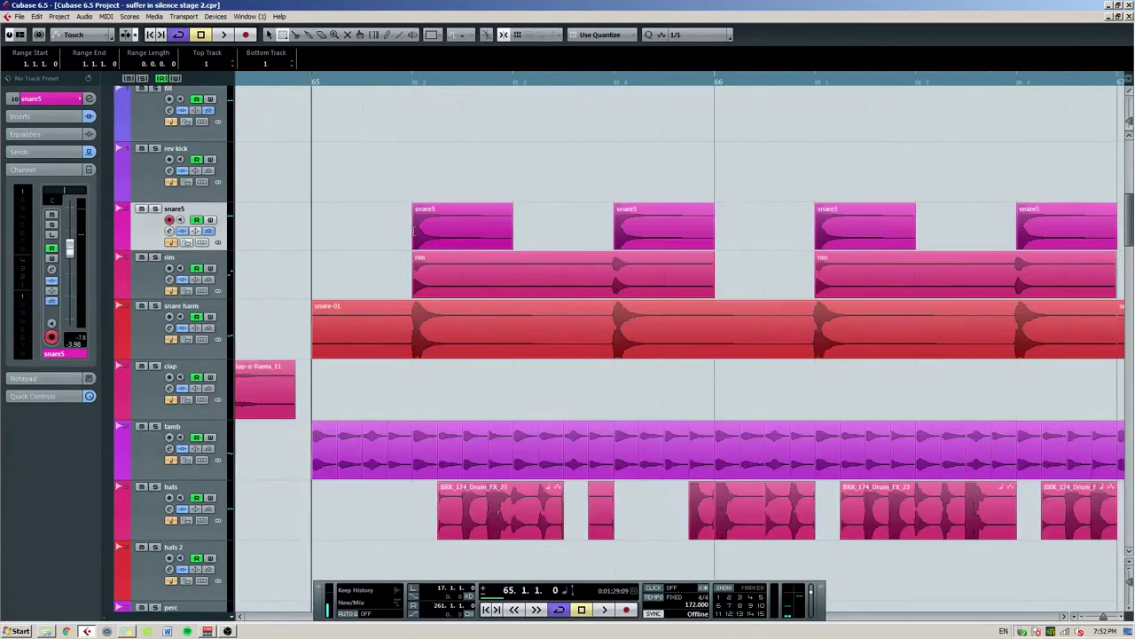
Show the insert effects of the snare5 track.
key("g")
key("g")
key("g")
scroll(414, 229, "up", 2)
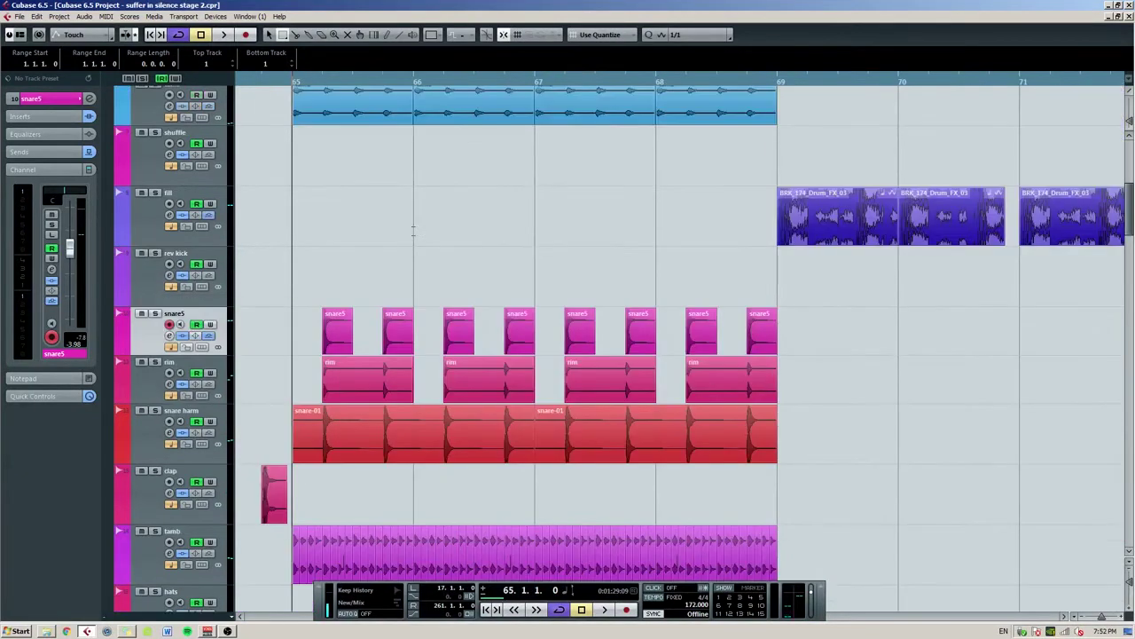
scroll(412, 230, "right", 1)
scroll(411, 229, "up", 2)
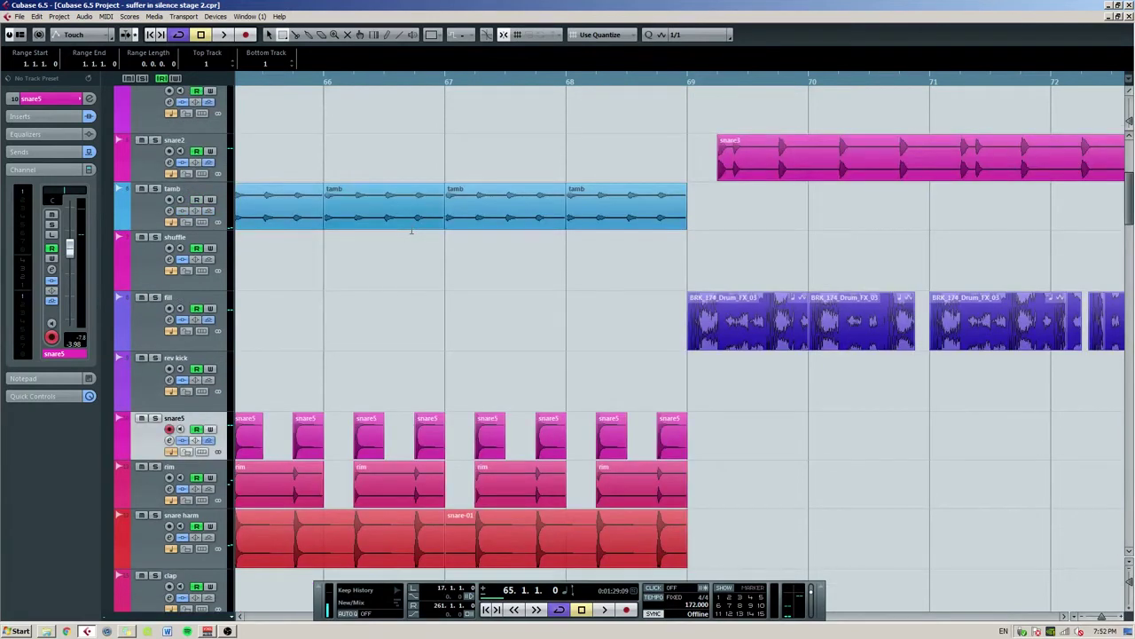
scroll(410, 230, "left", 1)
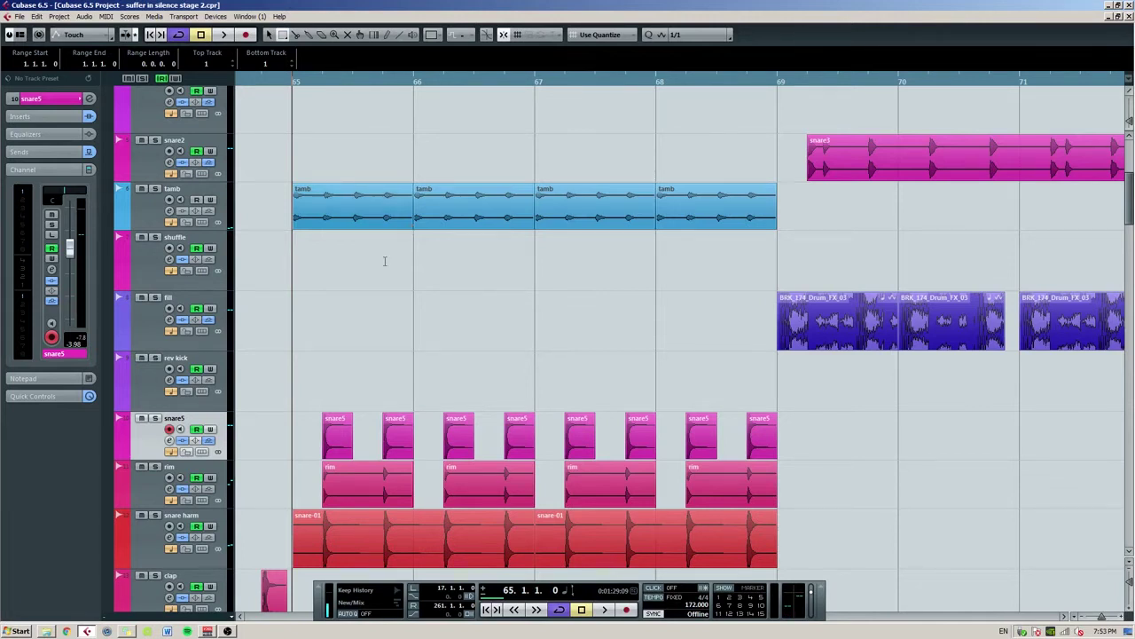
left_click(55, 118)
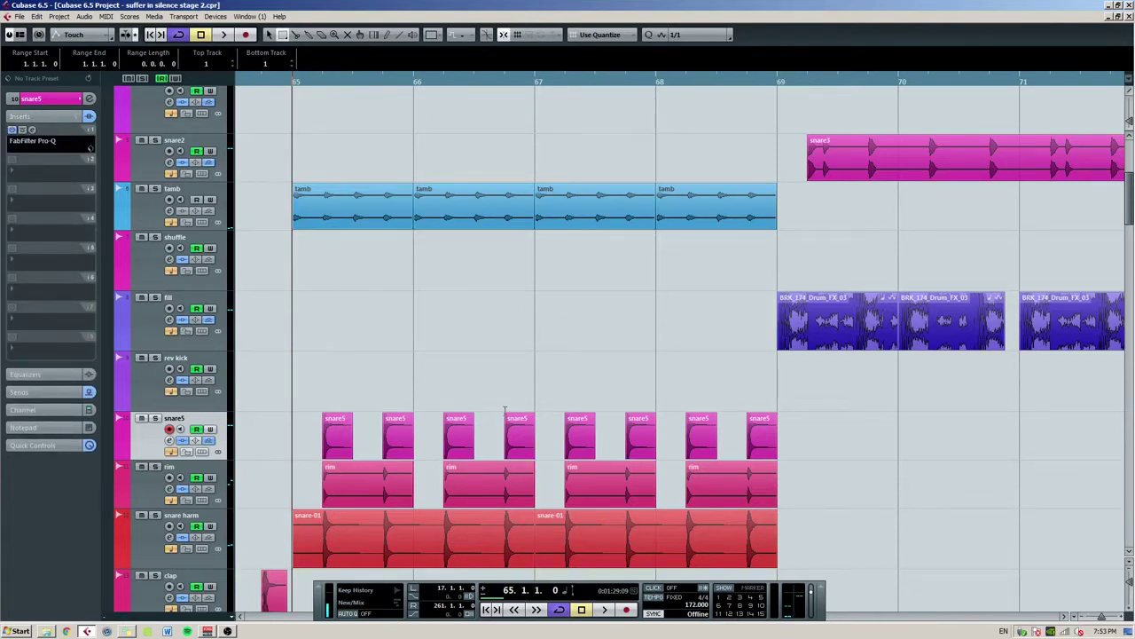
Look over the drum group's tracks from bar 65 onward, from the kick layers down to the hats, percussion and flams.
scroll(467, 373, "down", 2)
scroll(464, 373, "right", 1)
scroll(349, 388, "up", 3)
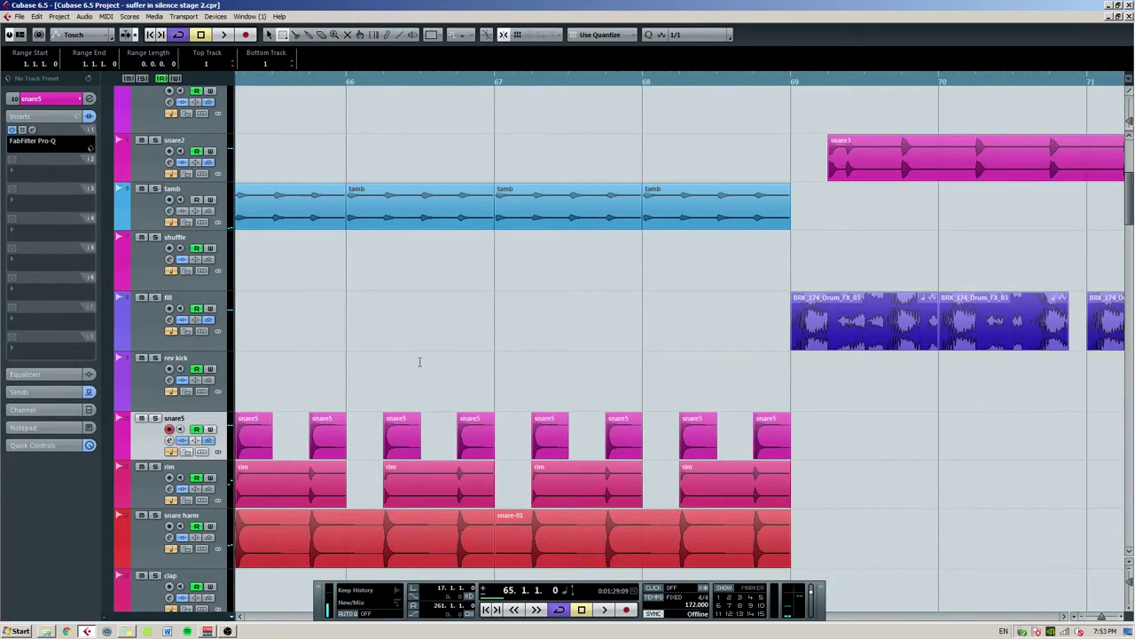
scroll(420, 350, "down", 3)
scroll(416, 347, "right", 1)
scroll(411, 347, "down", 3)
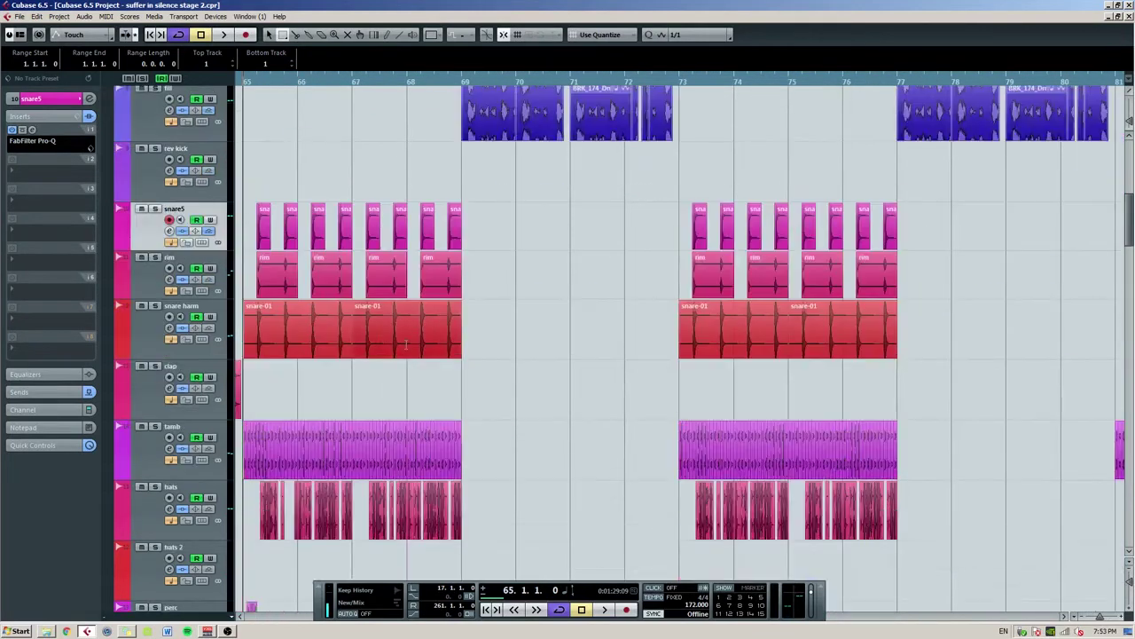
scroll(372, 349, "up", 2)
scroll(479, 351, "down", 5)
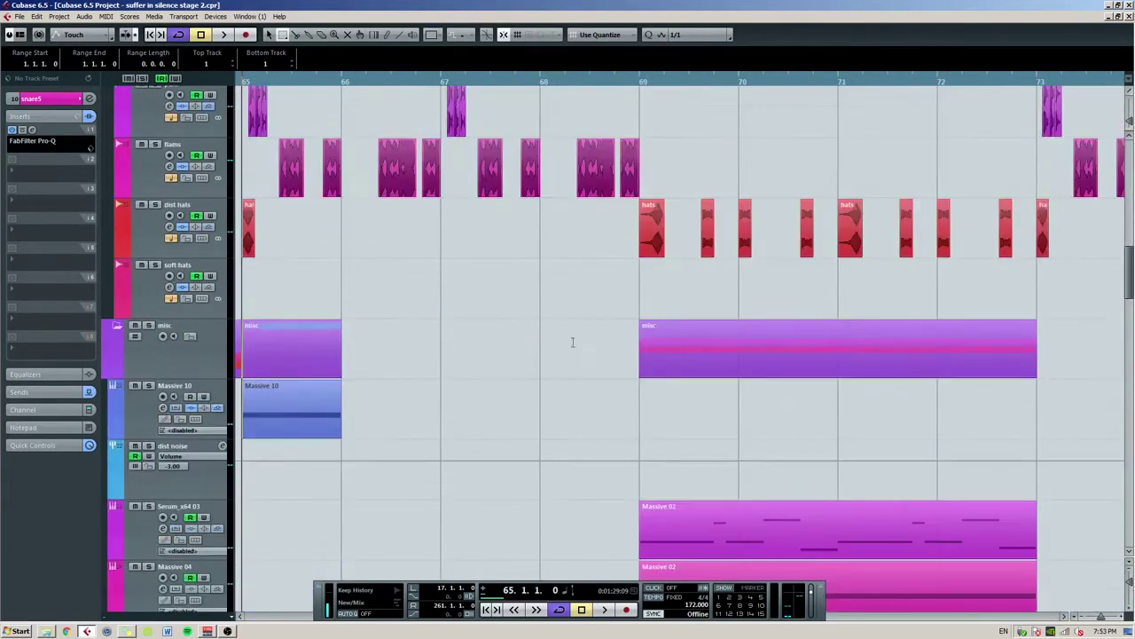
scroll(532, 346, "up", 5)
scroll(568, 341, "right", 1)
scroll(479, 315, "up", 3)
scroll(489, 317, "up", 1)
scroll(489, 317, "down", 5)
scroll(490, 316, "down", 3)
scroll(487, 316, "left", 1)
scroll(487, 316, "down", 5)
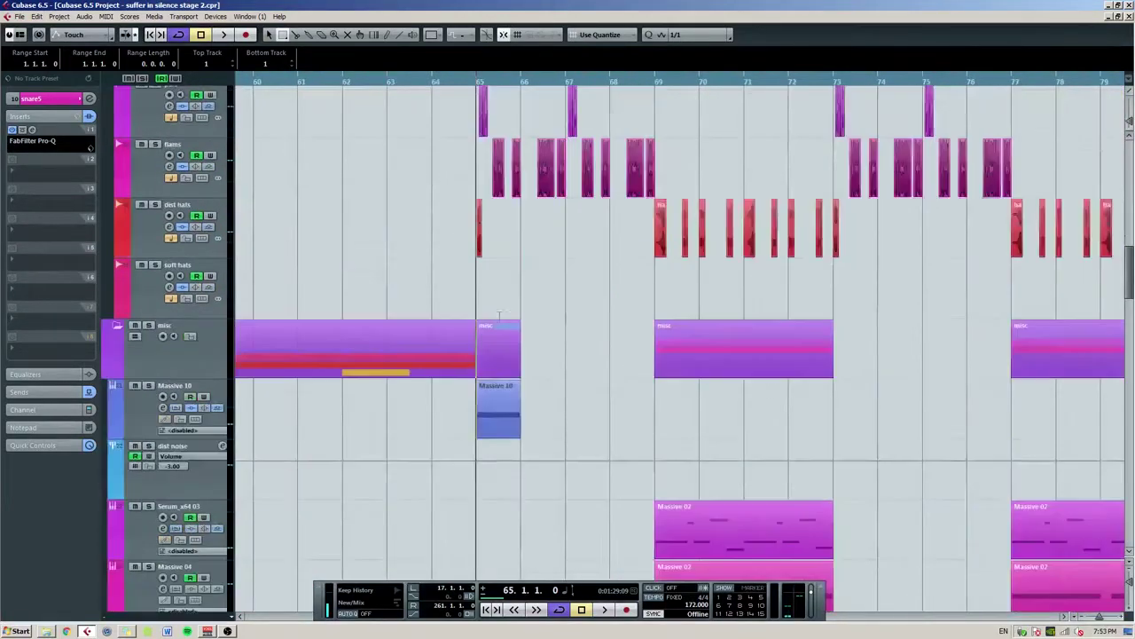
scroll(545, 317, "up", 8)
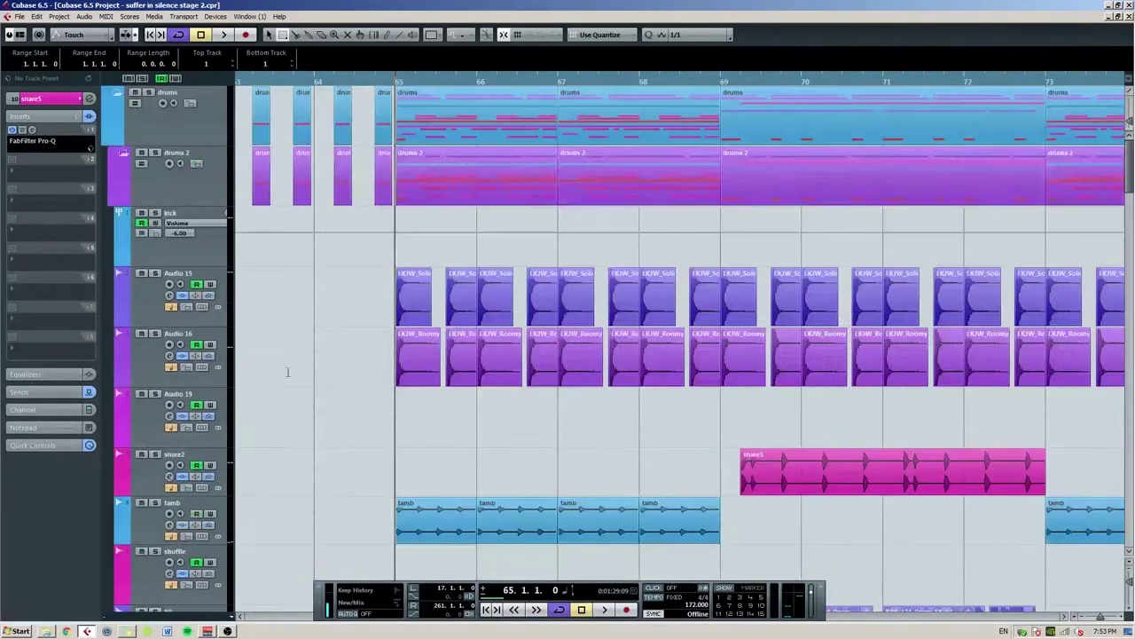
scroll(375, 331, "right", 3)
key("g")
scroll(322, 310, "down", 5)
scroll(310, 303, "down", 5)
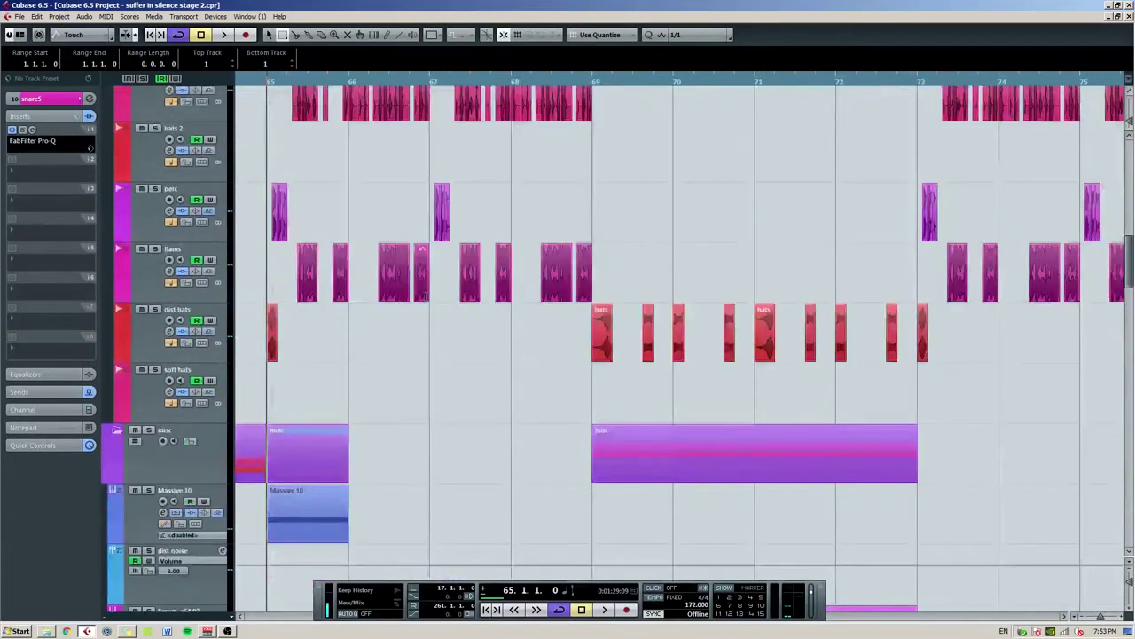
Move on to the bass section and select the subs folder track.
key("h")
key("h")
scroll(357, 276, "down", 2)
scroll(358, 276, "down", 5)
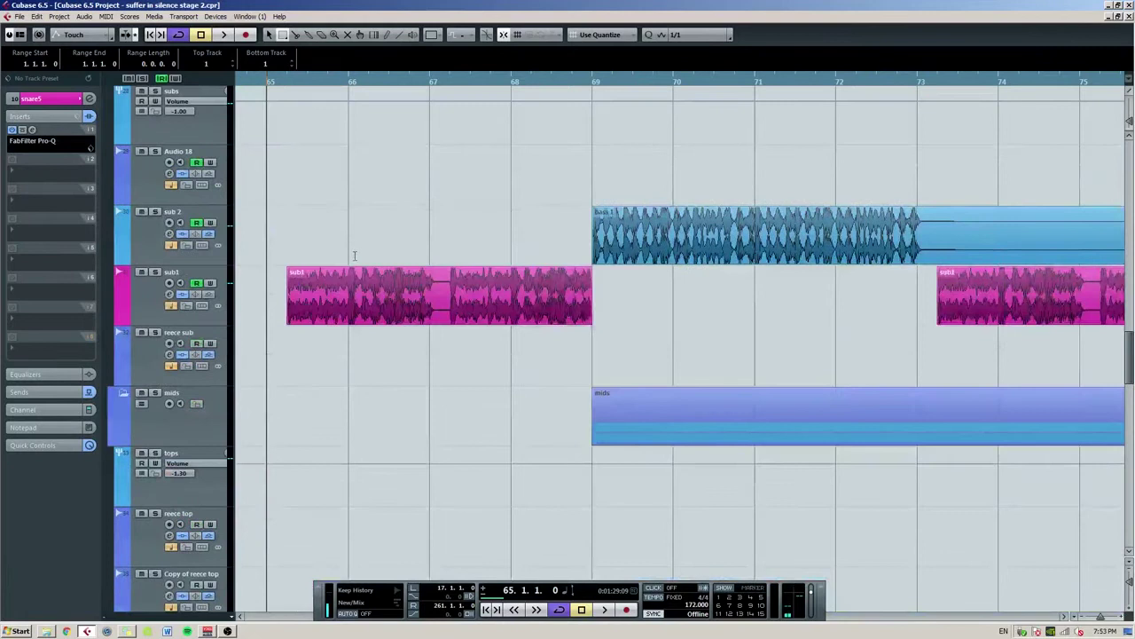
key("h")
scroll(346, 262, "up", 4)
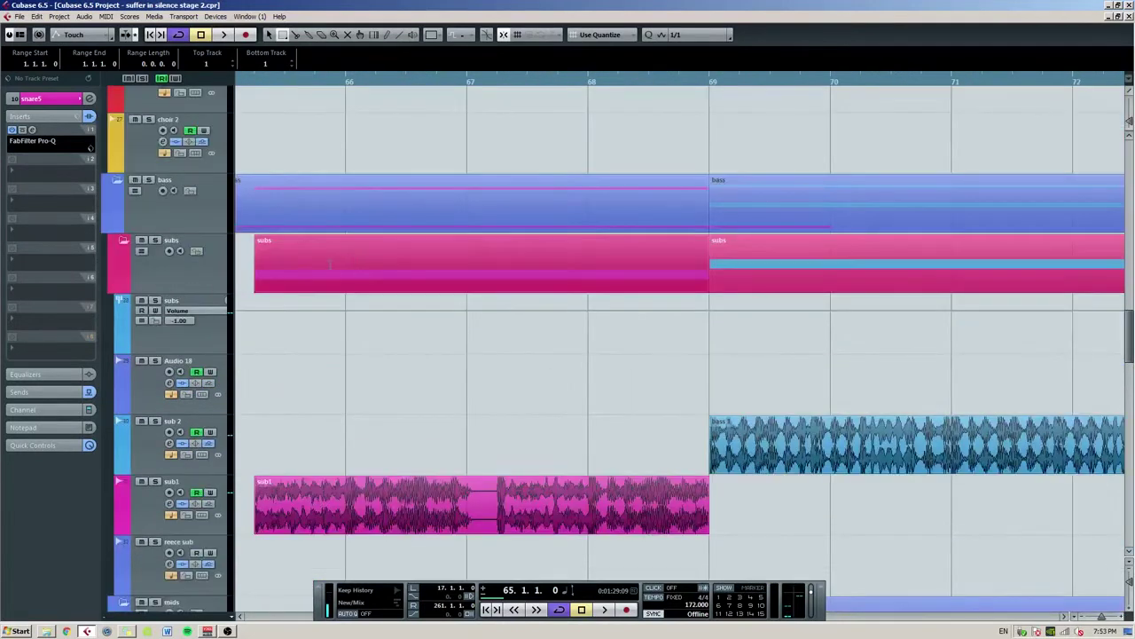
scroll(328, 265, "down", 2)
left_click(196, 178)
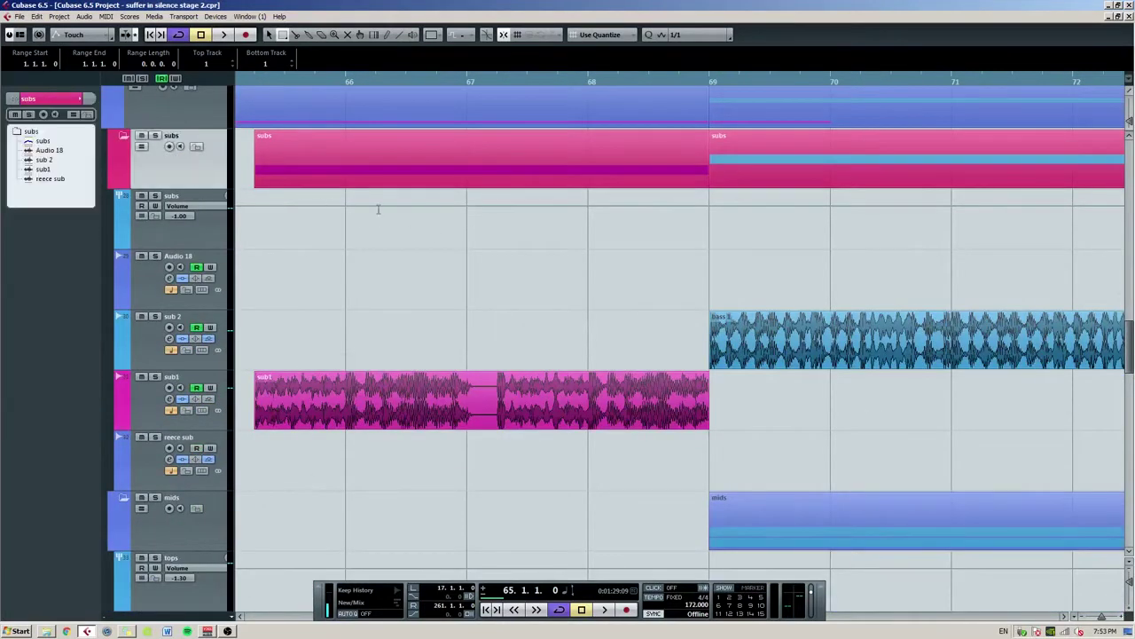
Switch to the Object Selection tool and examine the sub1 and sub 2 clip placement from bar 65.
key("g")
key("g")
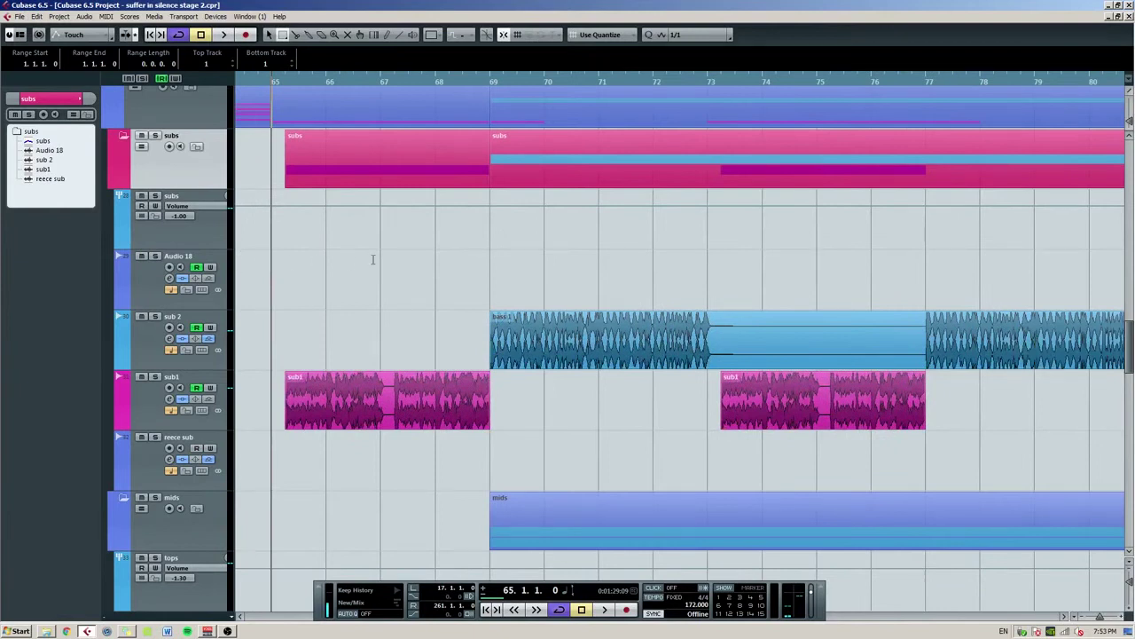
key("1")
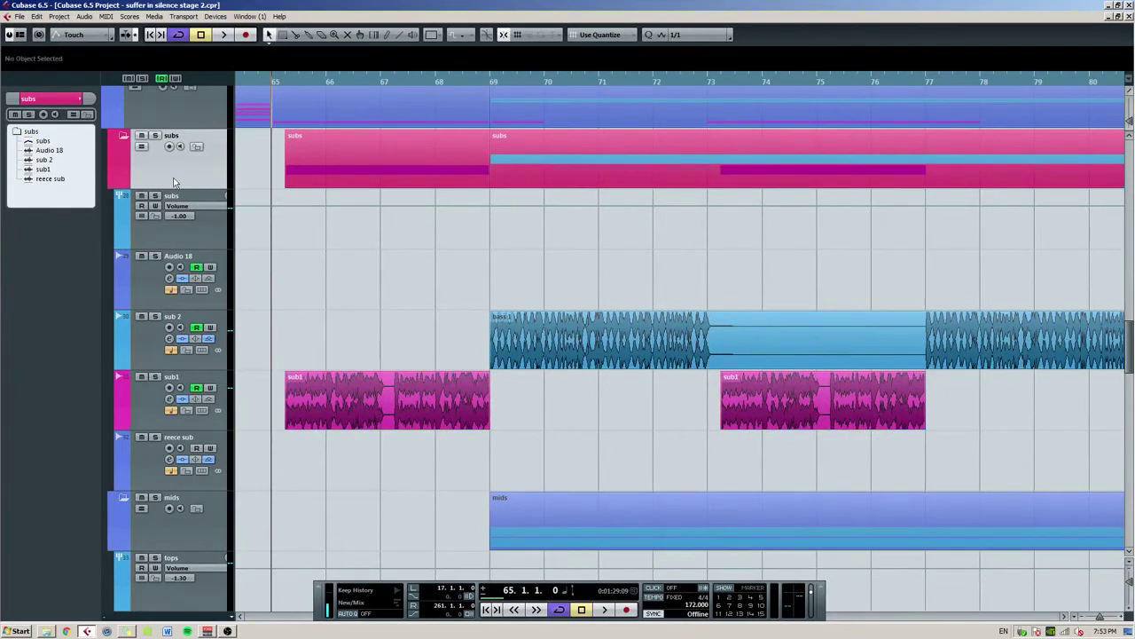
scroll(165, 317, "down", 3)
scroll(379, 321, "up", 5)
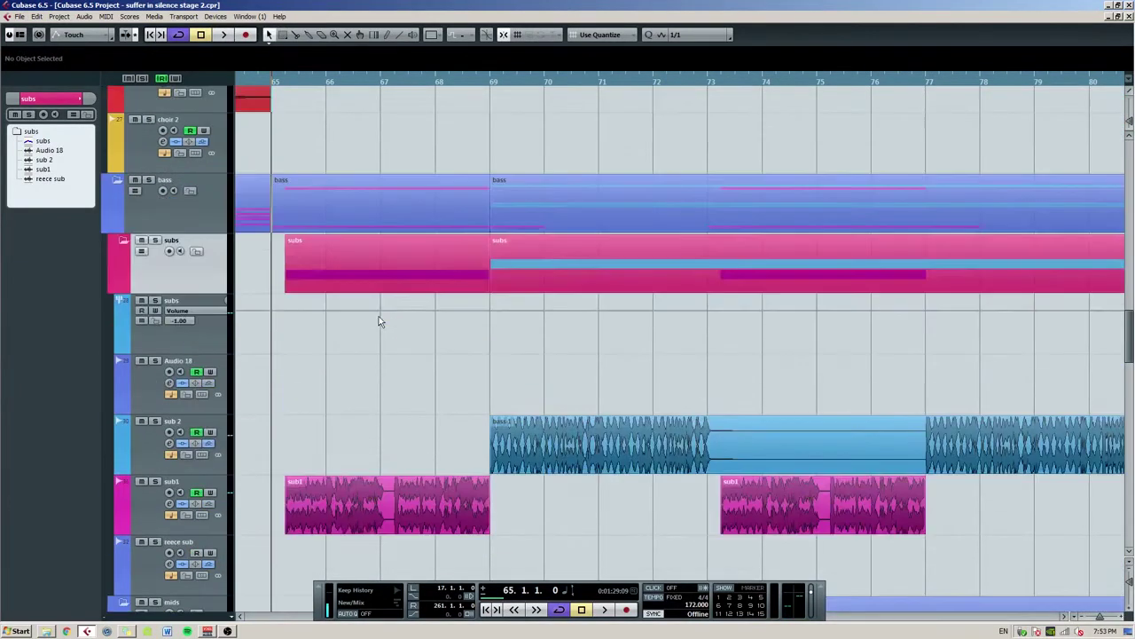
key("g")
key("h")
scroll(346, 353, "down", 2)
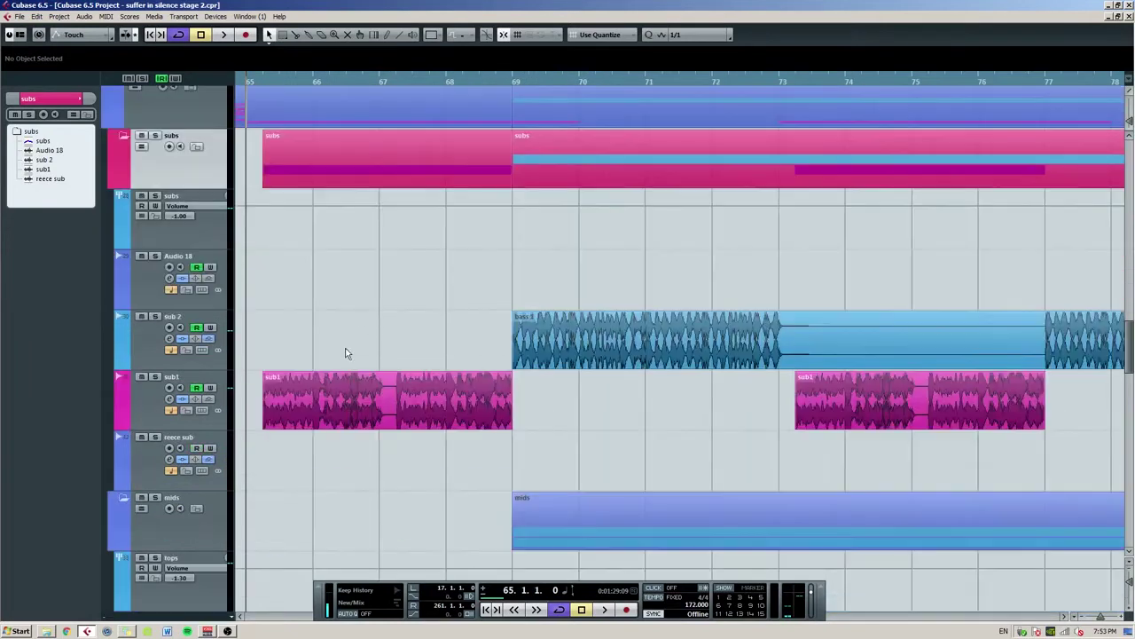
Select the subs group channel and examine how the sub1 and sub 2 clips are arranged across the drop.
left_click(221, 246)
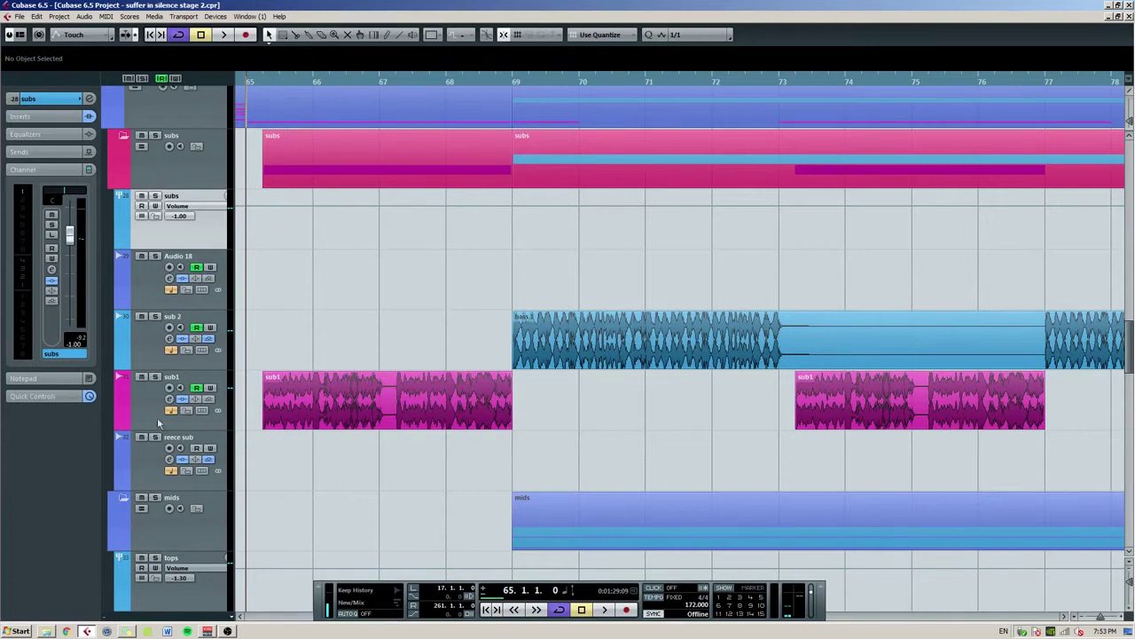
key("g")
key("g")
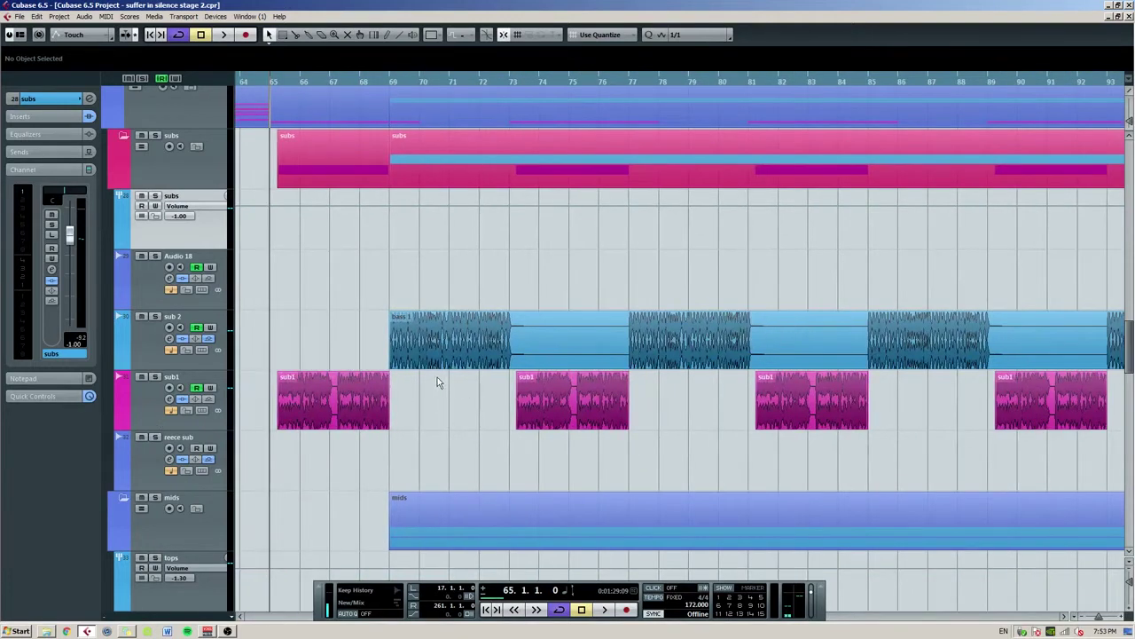
key("g")
key("h")
key("h")
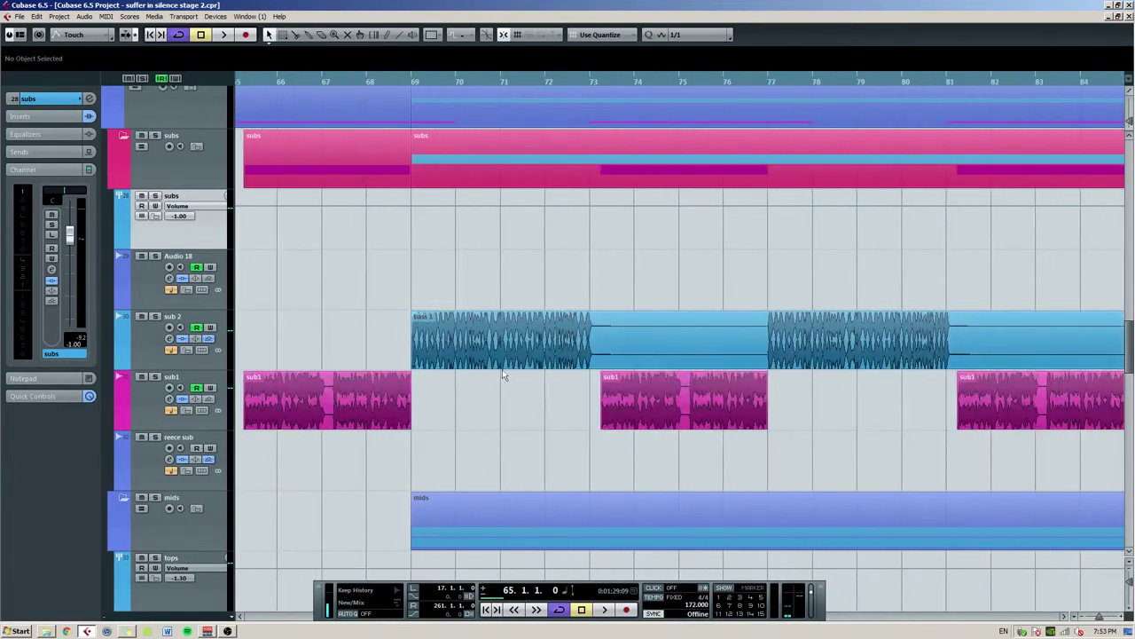
Inspect the FabFilter Pro-Q curve on the sub1 track and close the plug-in.
left_click(156, 399)
left_click(31, 162)
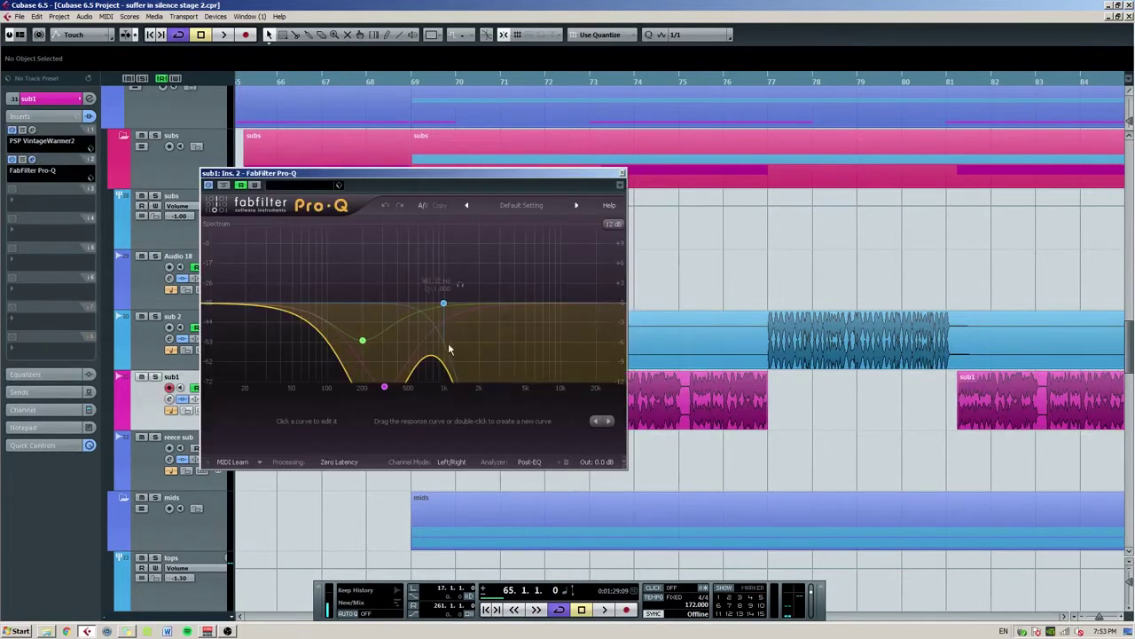
left_click(621, 173)
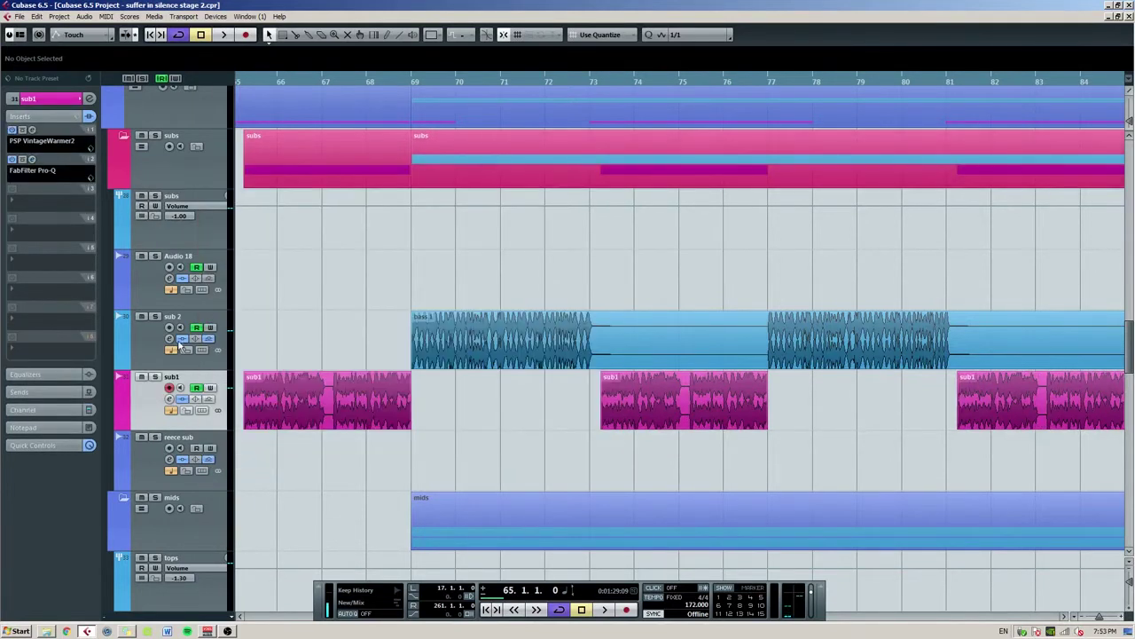
Inspect the FabFilter Pro-Q and PSP VintageWarmer2 inserts of the sub 2 track, closing each one.
left_click(138, 346)
left_click(32, 161)
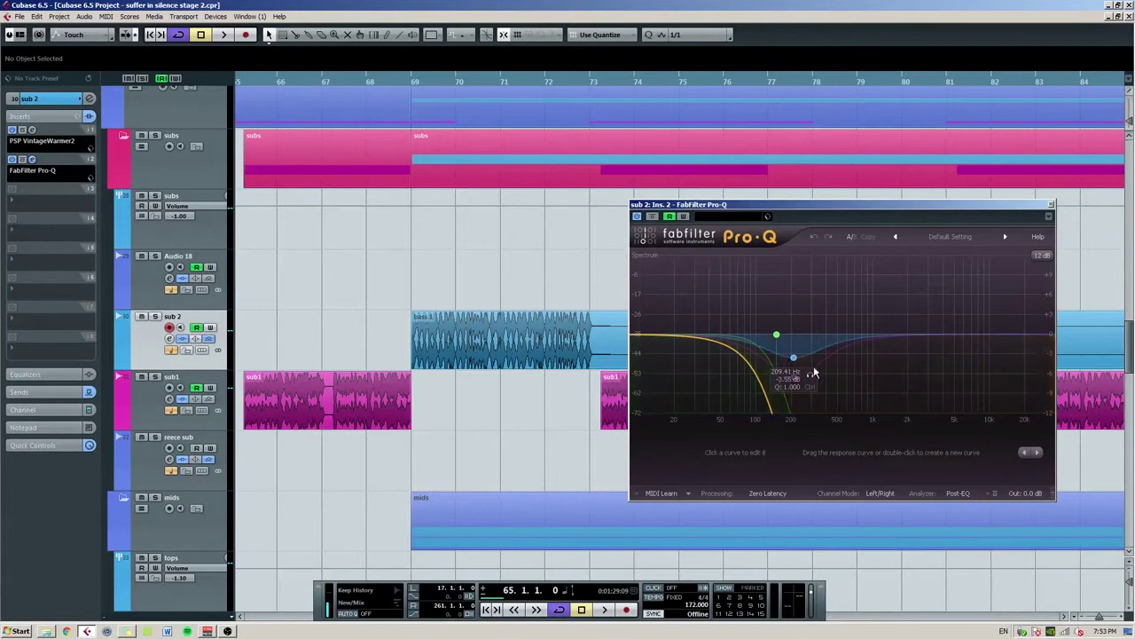
left_click(1044, 187)
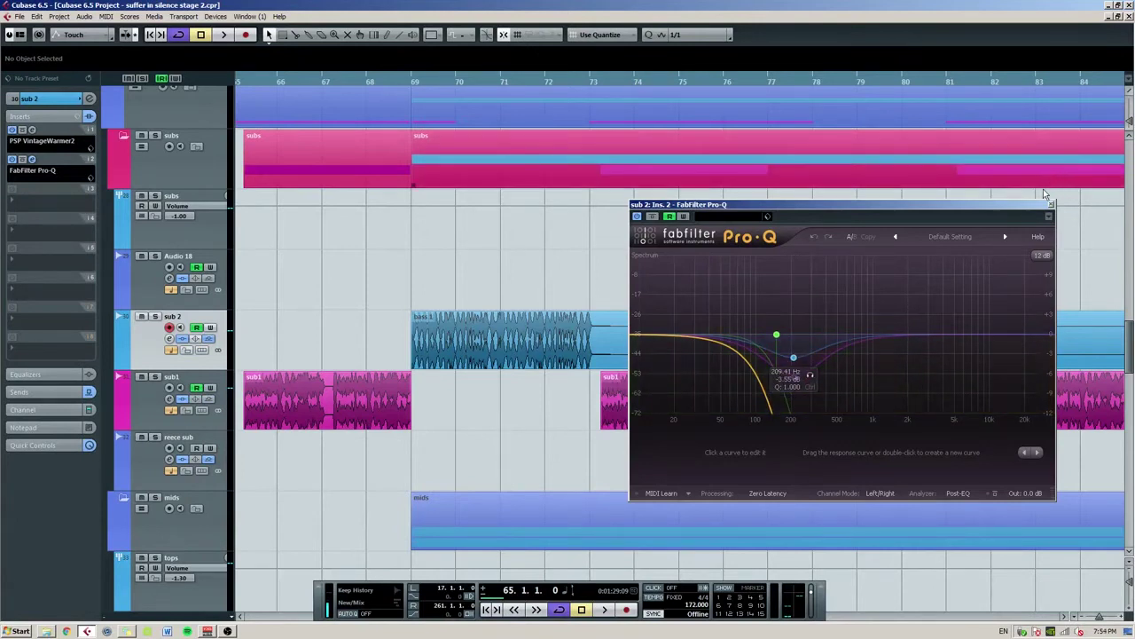
left_click(1051, 204)
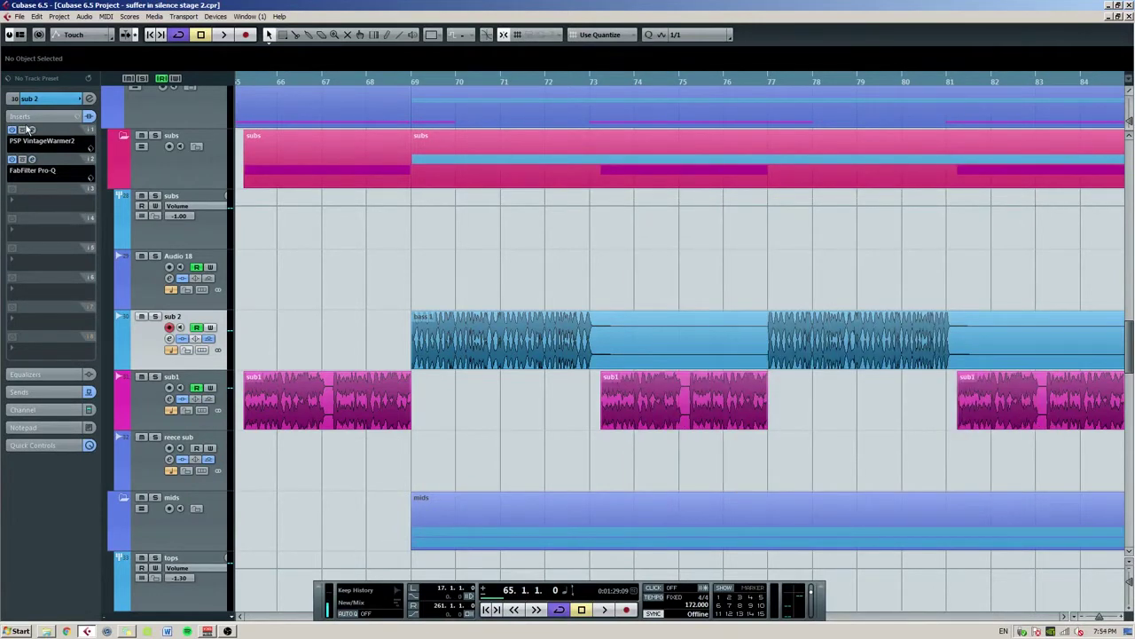
left_click(30, 131)
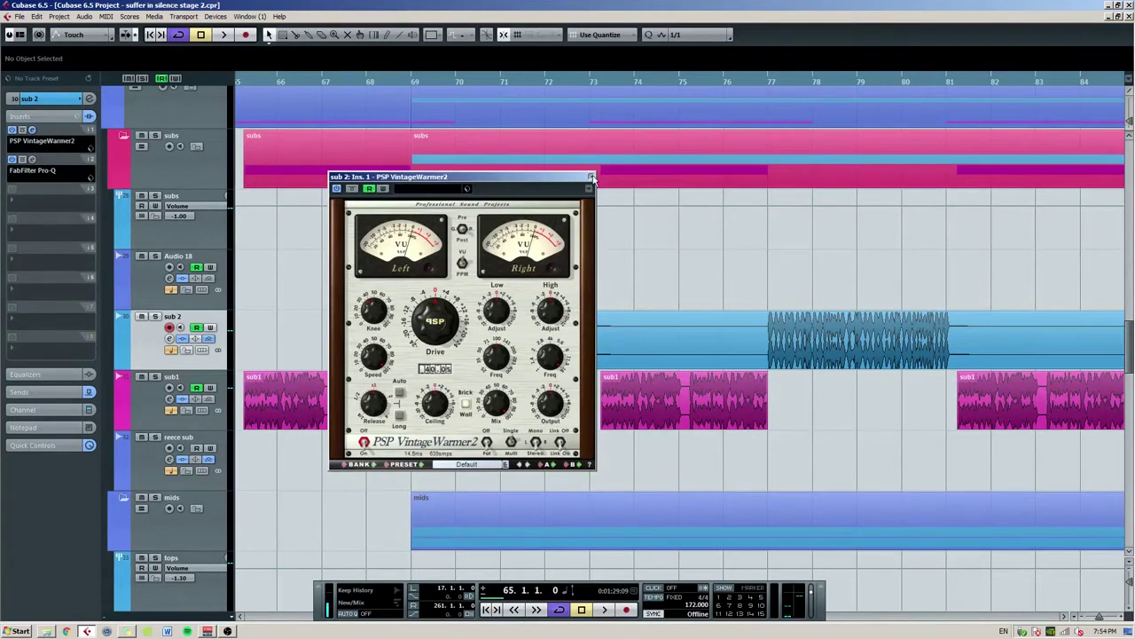
left_click(592, 178)
Inspect the PSP VintageWarmer2 settings on the sub1 track and close the plug-in.
key("Down")
key("h")
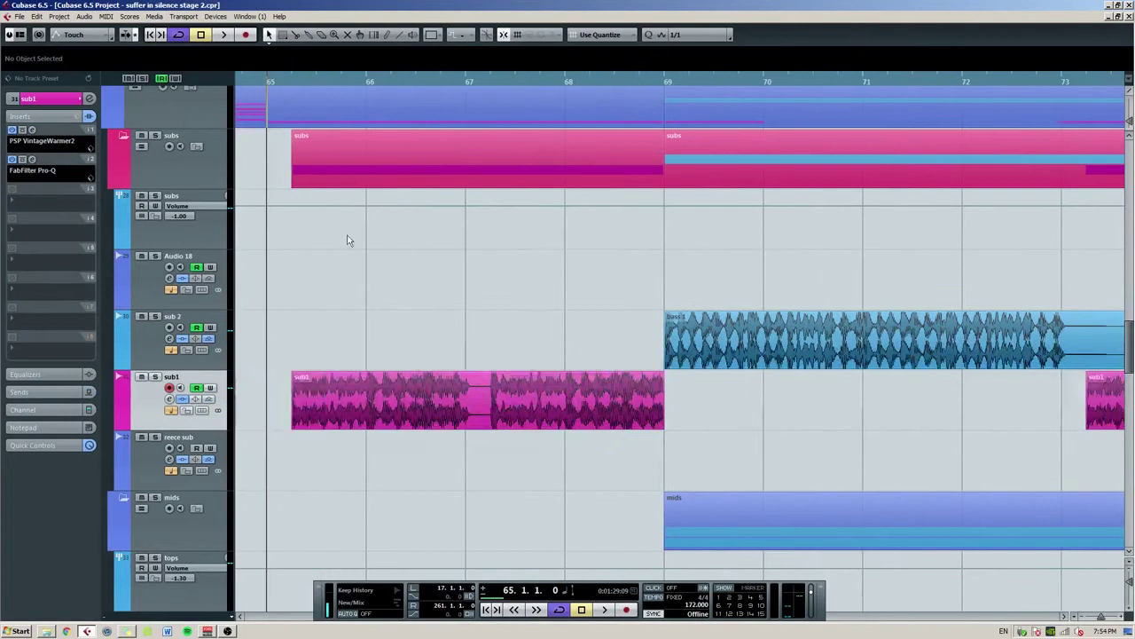
left_click(34, 133)
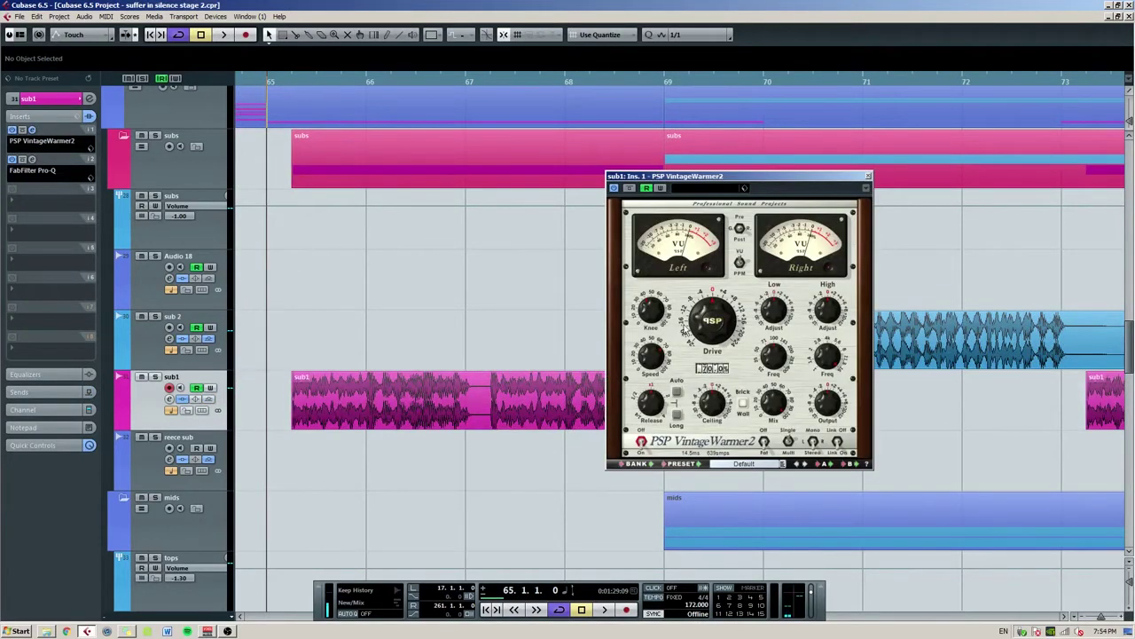
left_click_drag(649, 364, 654, 354)
left_click(868, 177)
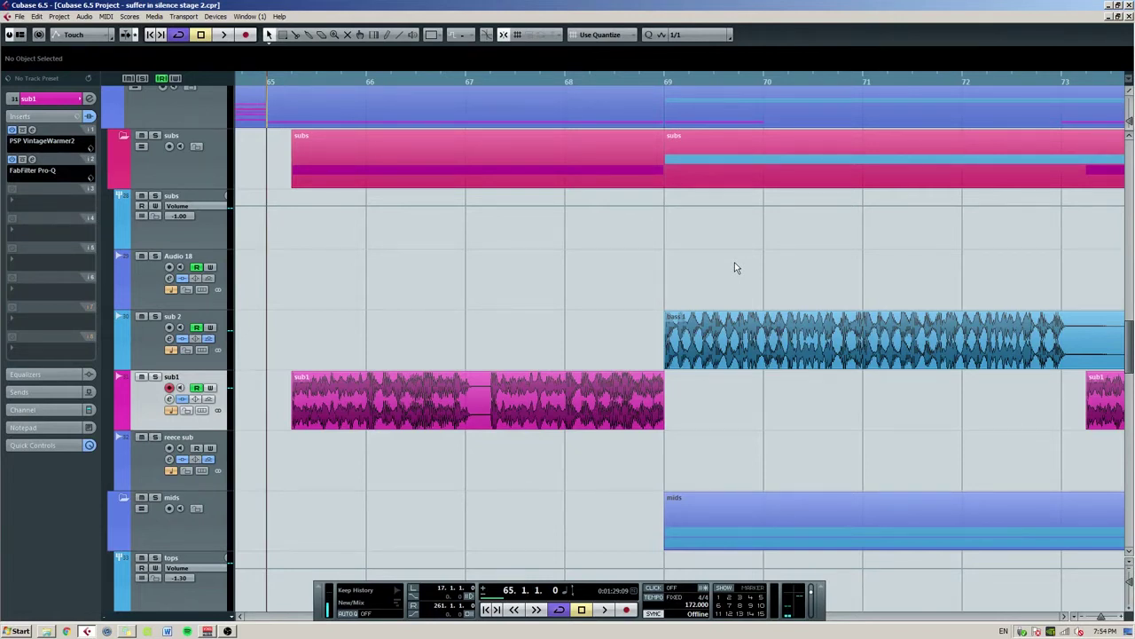
Audition the subs group in solo from bar 65 through the sub 2 section, and stop playback.
left_click(543, 233)
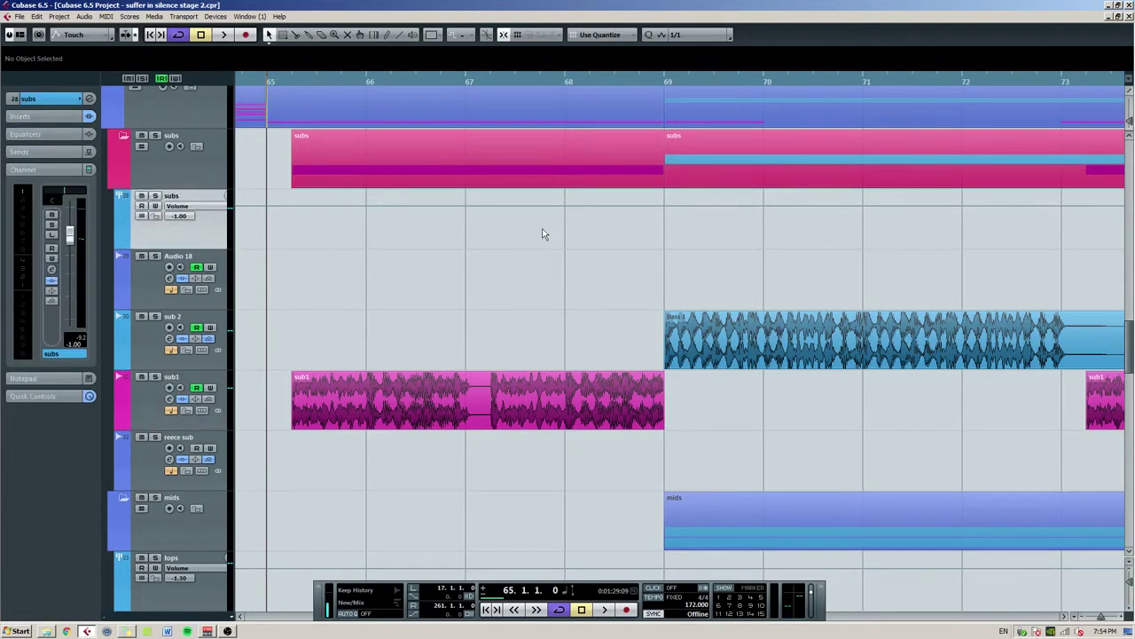
key("space")
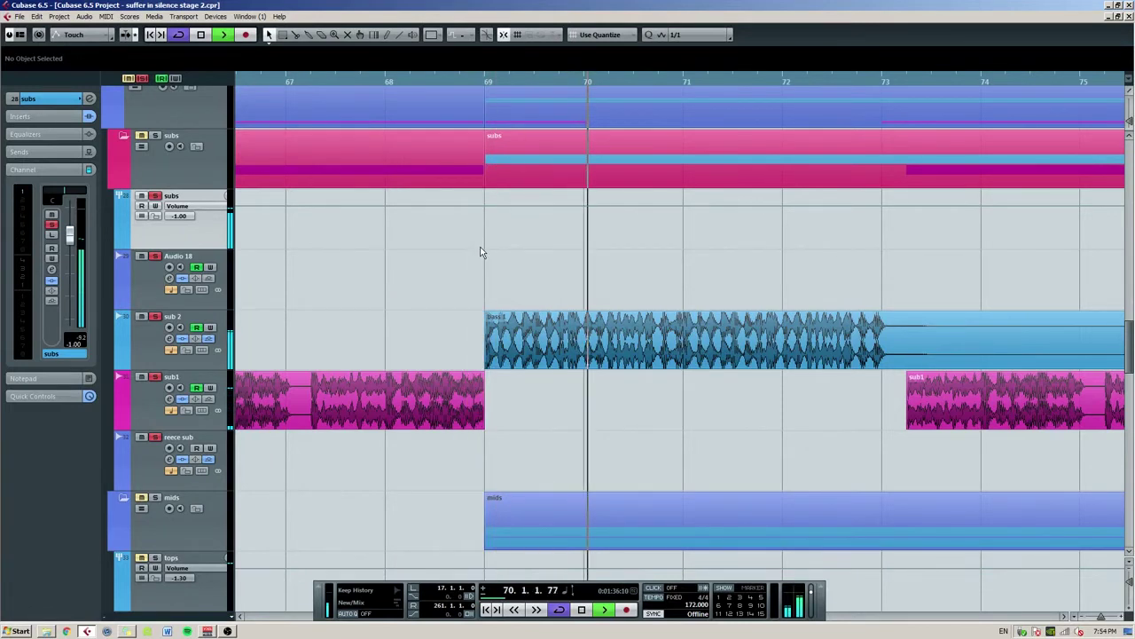
key("g")
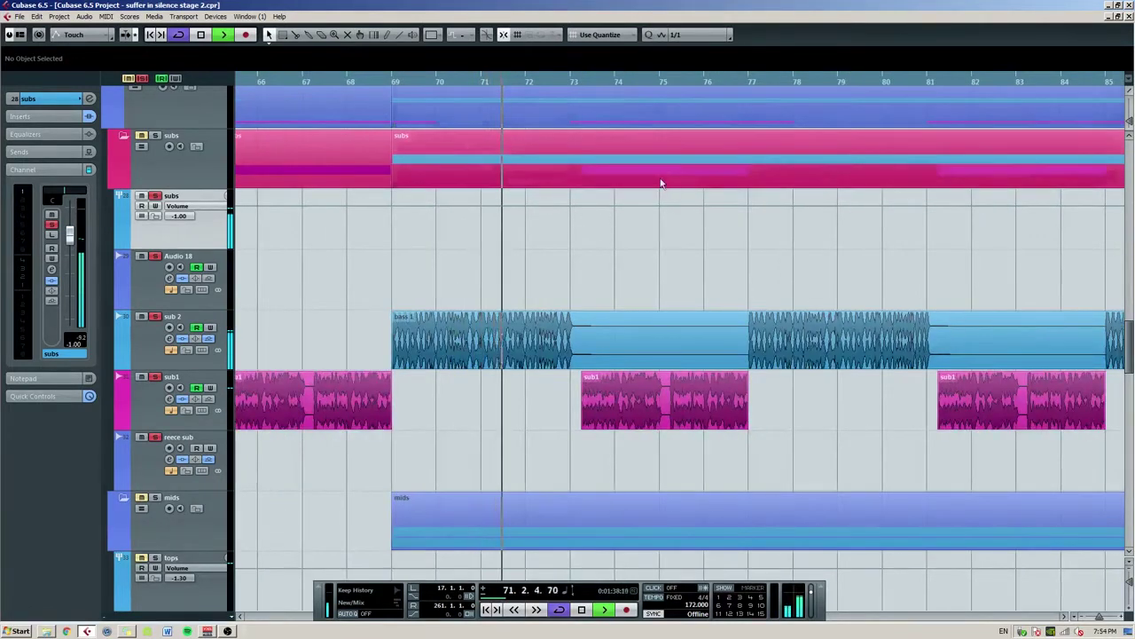
key("h")
key("space")
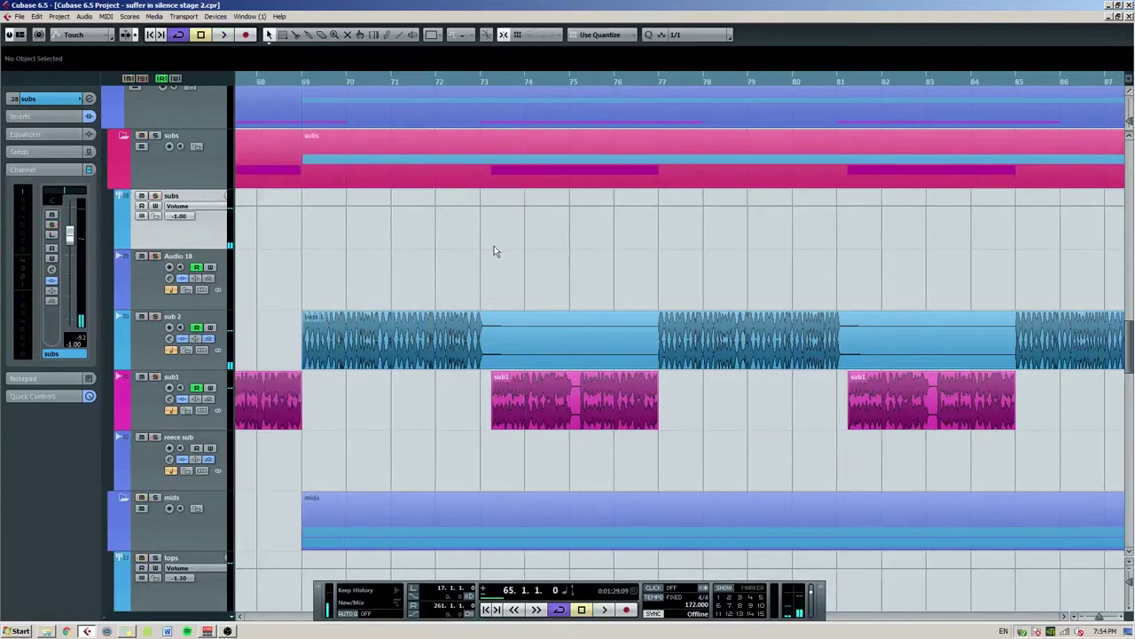
Inspect the band widths in the Stereo Imaging module of Ozone 5 on Stereo Out, and close the plug-in and mixer.
key("F3")
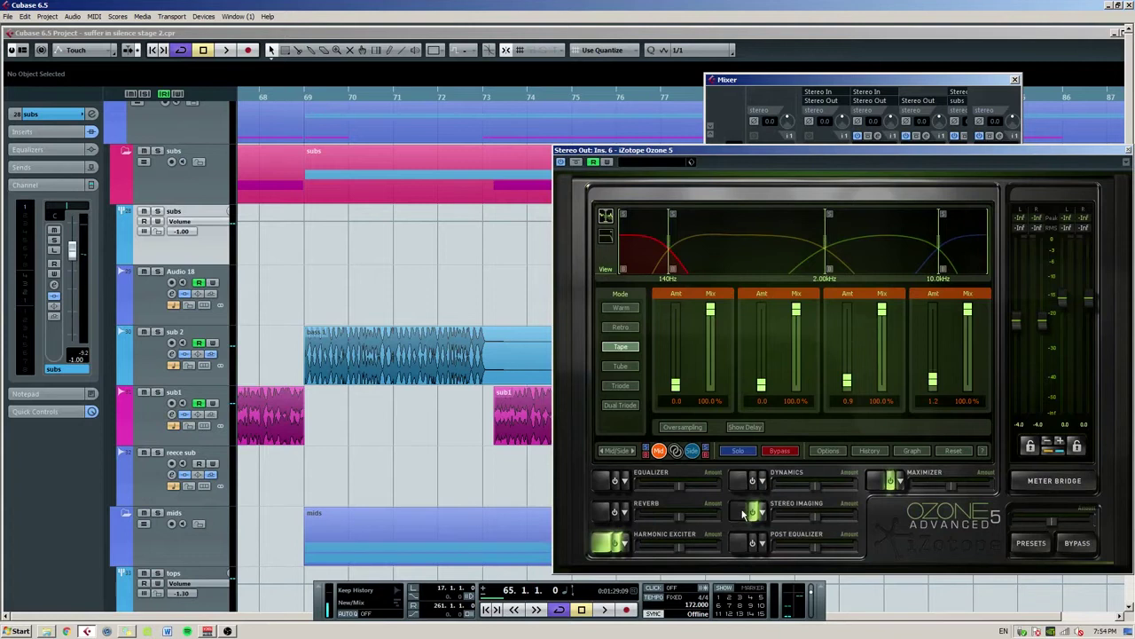
left_click(745, 512)
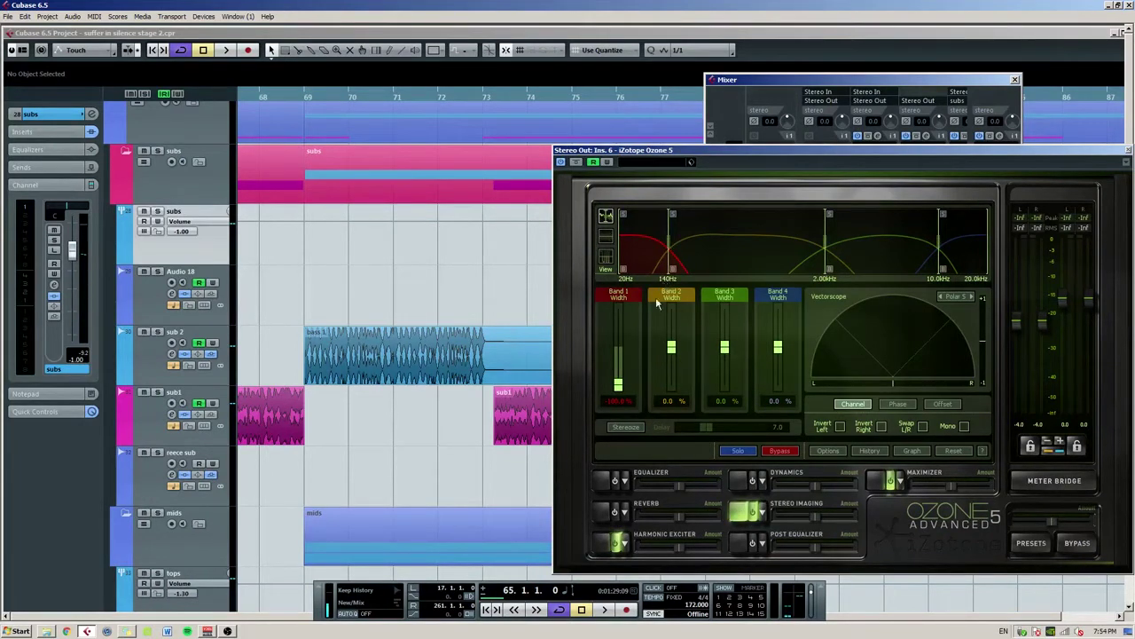
left_click(1128, 151)
left_click(1014, 80)
Go down past the sub tracks to the mids folder and maximize the project window.
scroll(432, 210, "left", 3)
scroll(546, 282, "up", 1)
scroll(510, 293, "down", 2)
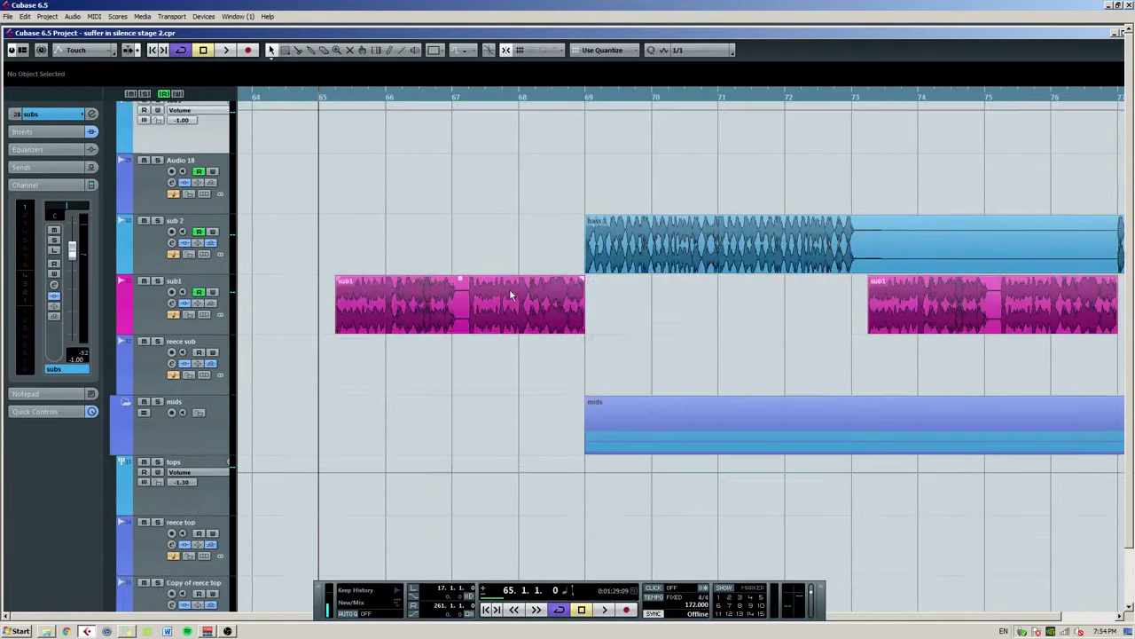
scroll(511, 290, "down", 4)
scroll(531, 272, "down", 3)
scroll(530, 272, "up", 3)
scroll(531, 272, "right", 1)
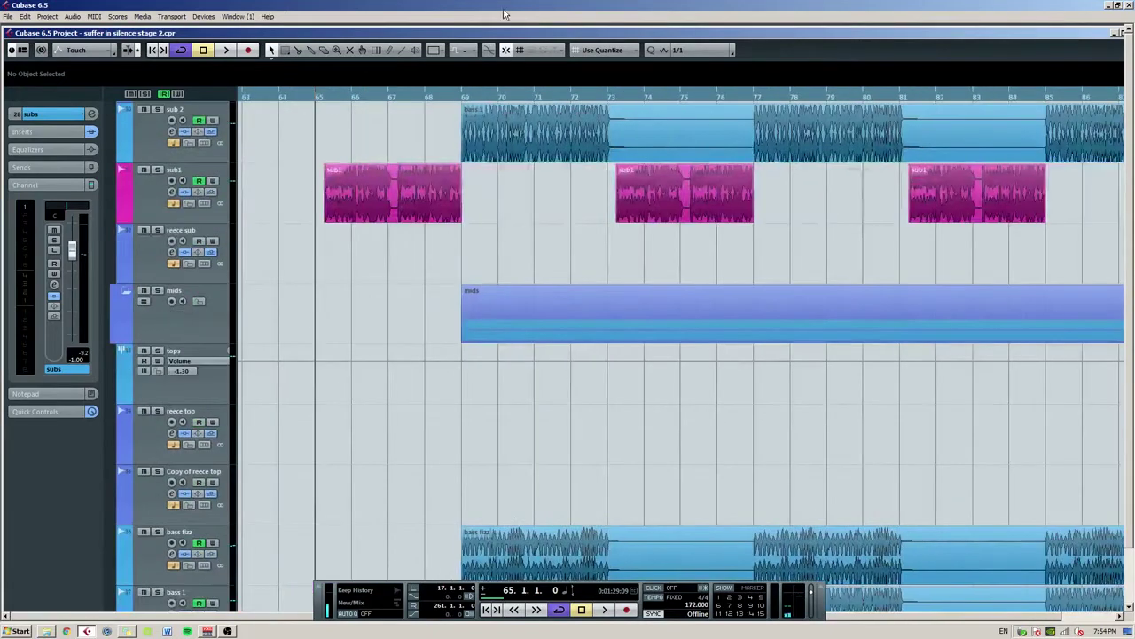
double_click(500, 36)
Select the mids folder track and look over its bass fizz and bass 1 layers from bar 69.
scroll(466, 296, "down", 2)
scroll(466, 295, "up", 2)
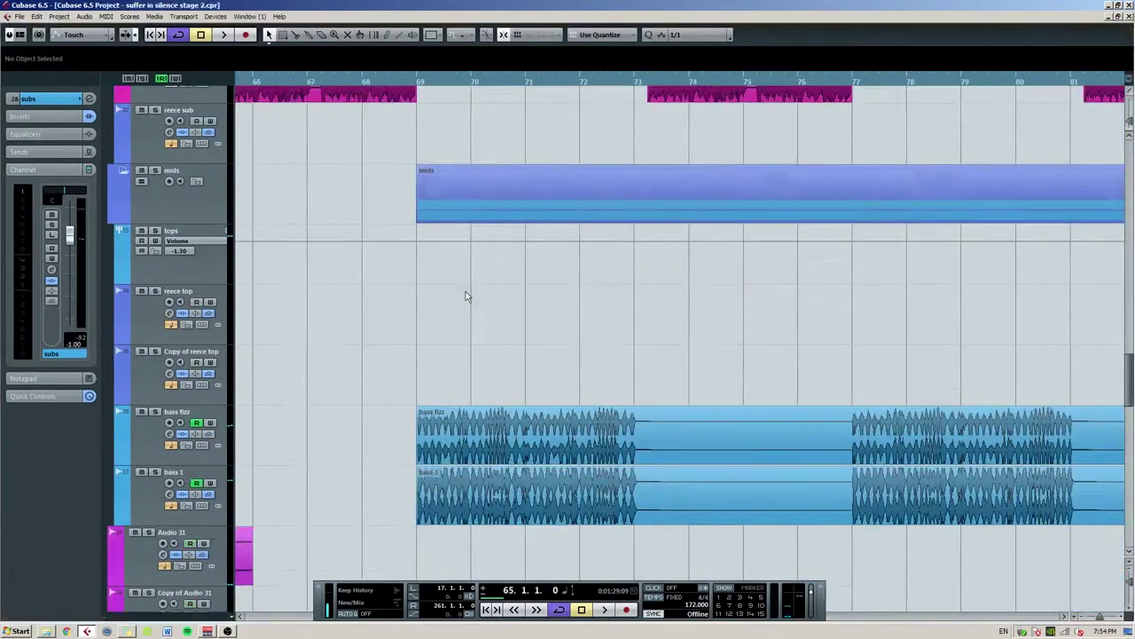
left_click(210, 215)
scroll(414, 171, "up", 3)
scroll(458, 253, "down", 3)
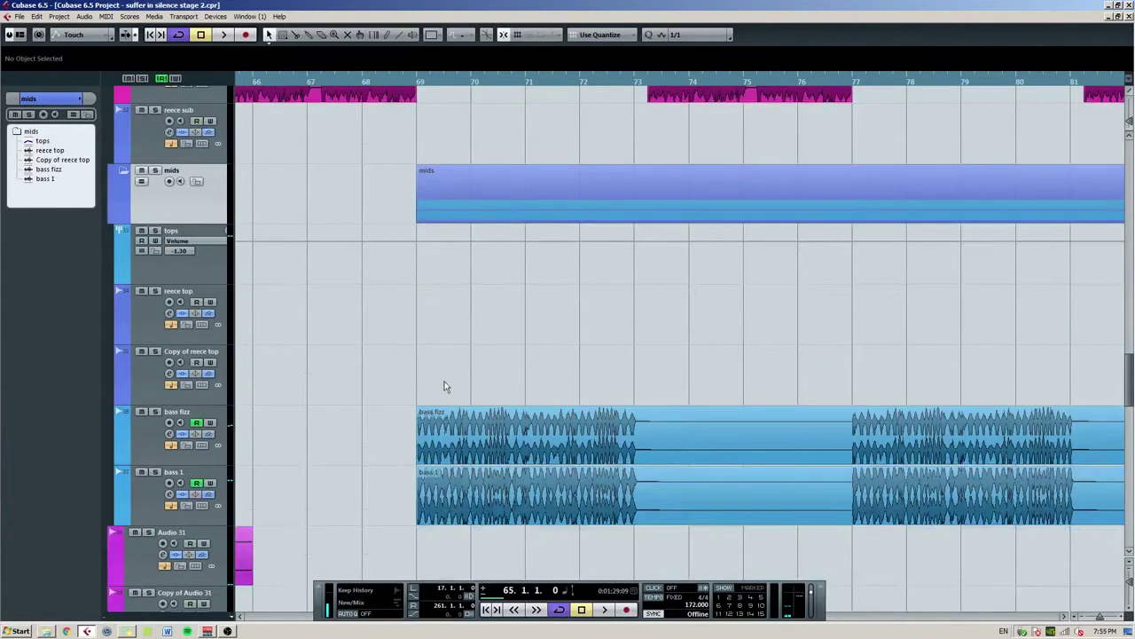
Inspect the FabFilter Pro-Q low-cut curves on the bass fizz and bass 1 tracks, closing each plug-in window.
scroll(445, 385, "up", 1)
left_click(125, 447)
left_click(32, 131)
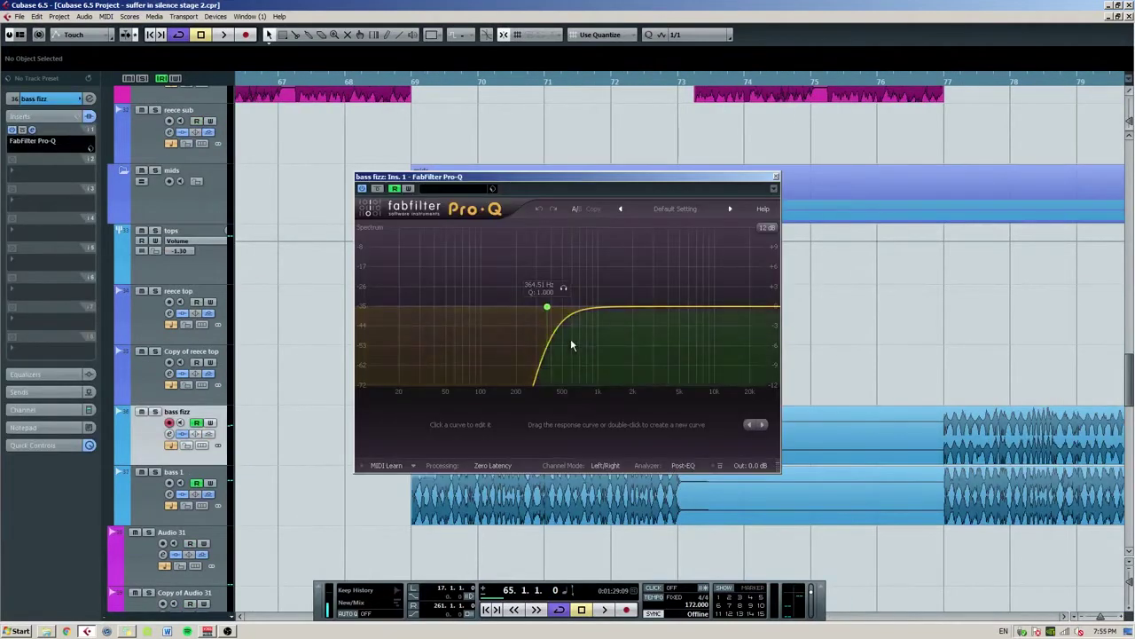
left_click(779, 180)
left_click(152, 504)
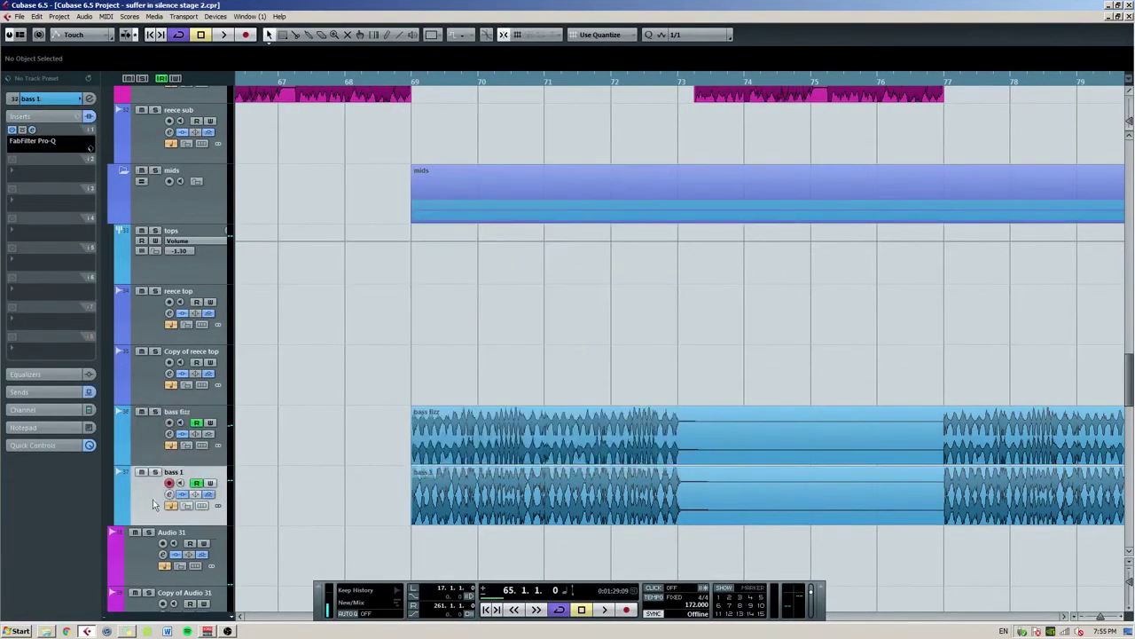
left_click(31, 130)
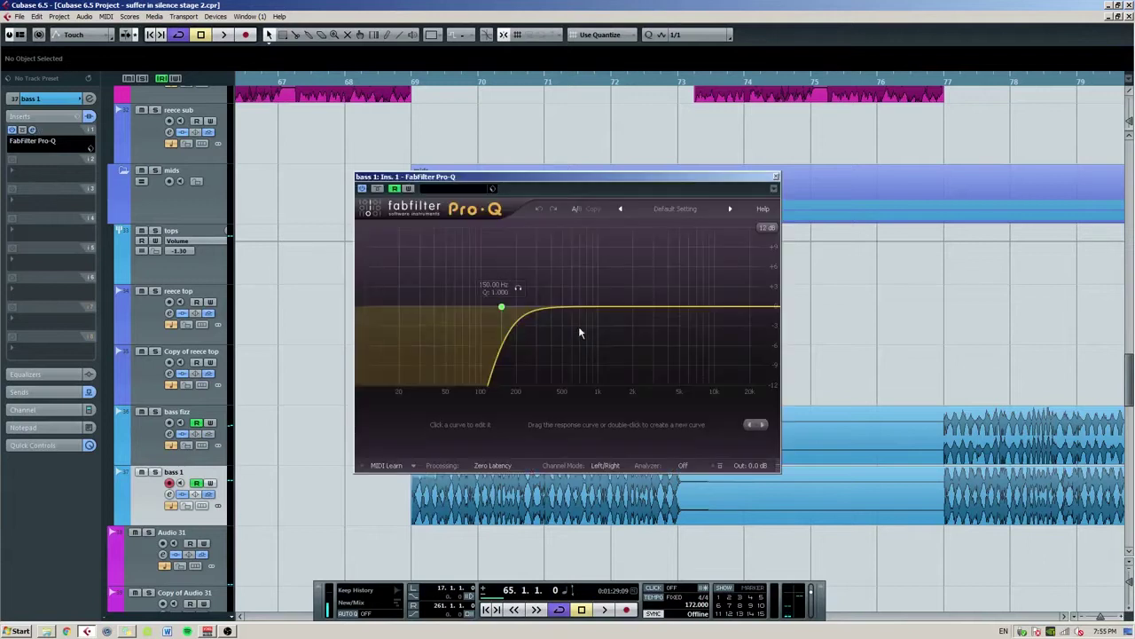
left_click(783, 174)
scroll(423, 150, "up", 3)
scroll(423, 150, "down", 3)
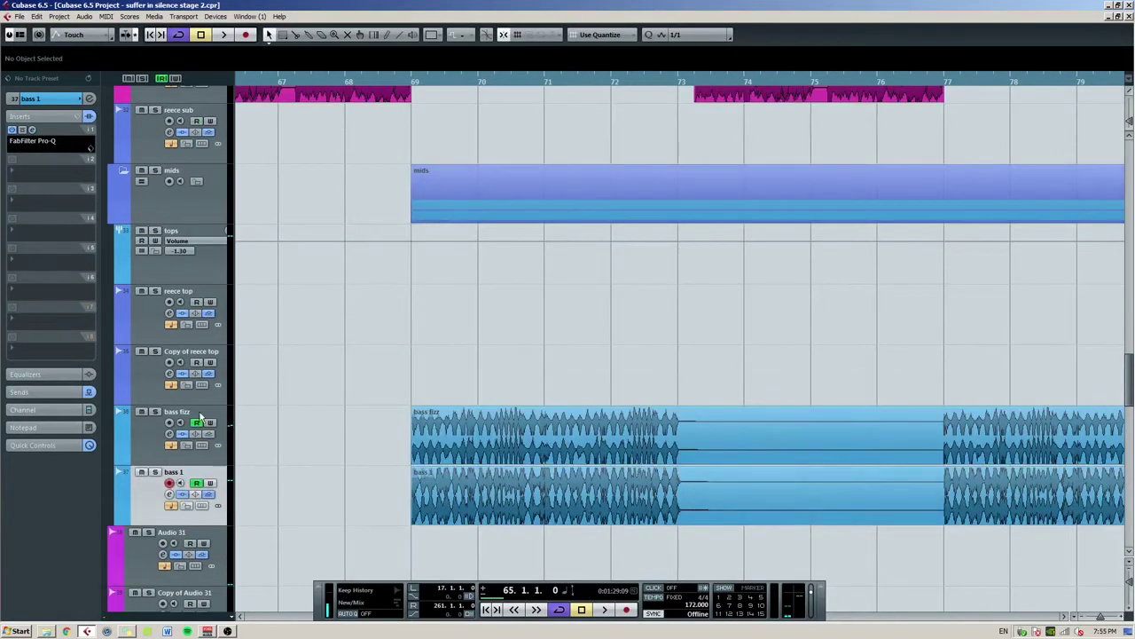
Solo the tops group, audition it from bar 69, and stop playback.
left_click(211, 264)
key("s")
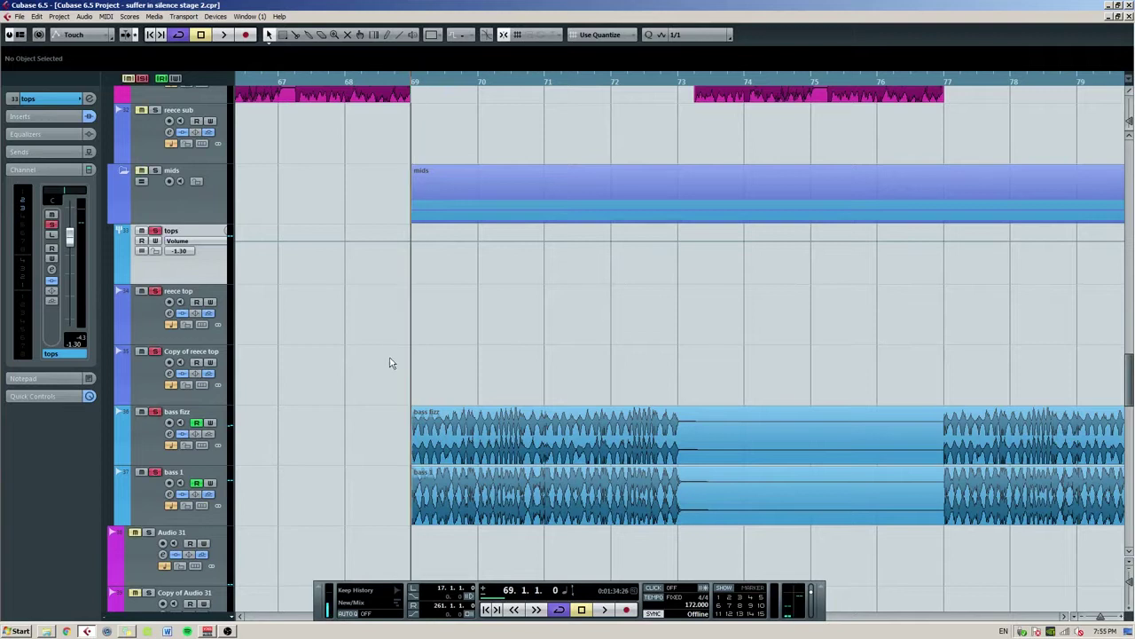
key("space")
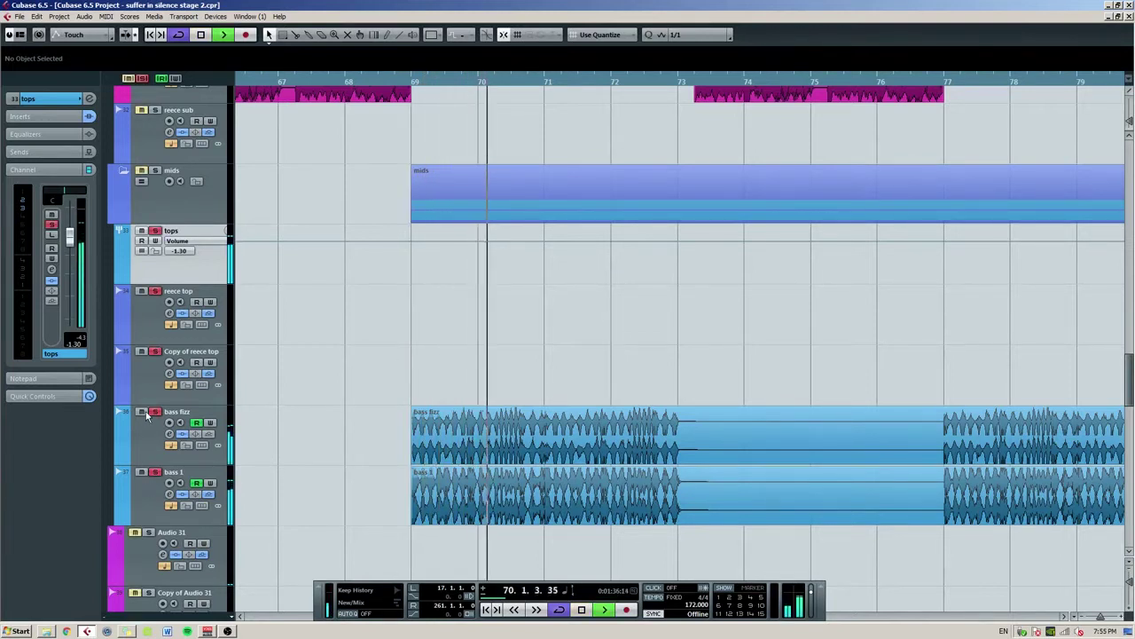
key("space")
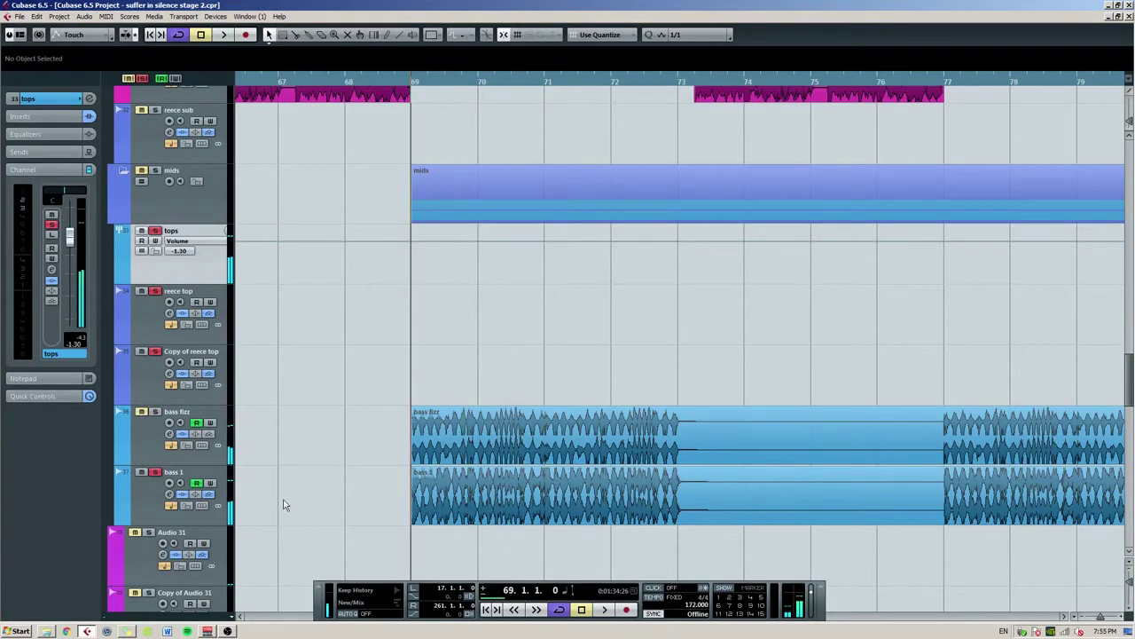
Audition the bass 1 and bass fizz layers one at a time in solo from bar 69.
left_click(172, 506)
key("space")
key("space")
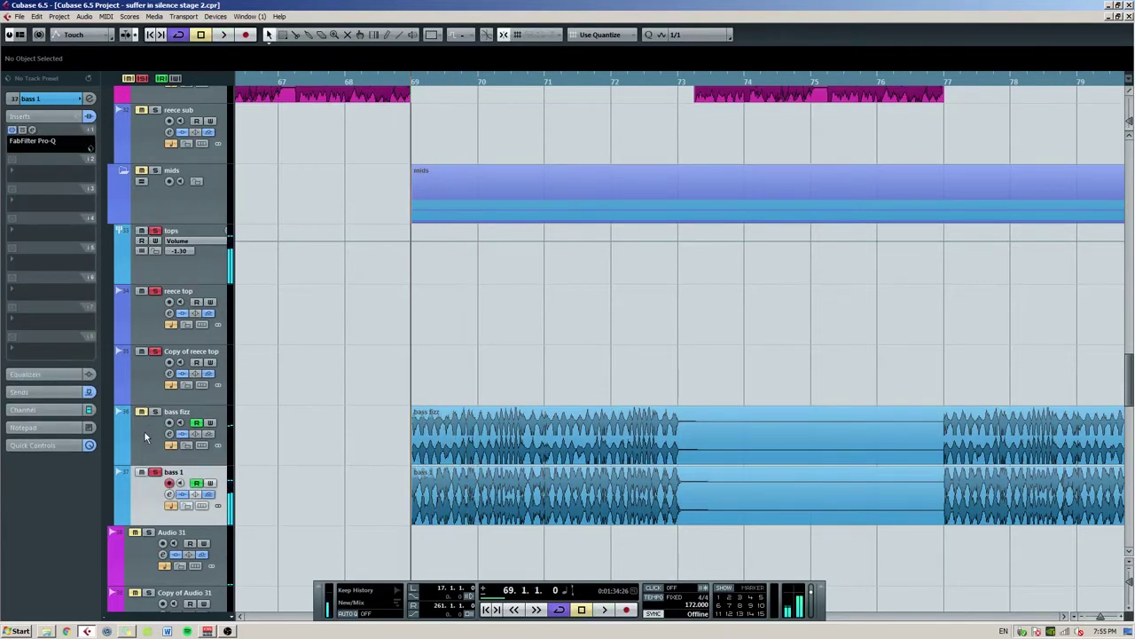
left_click(151, 438)
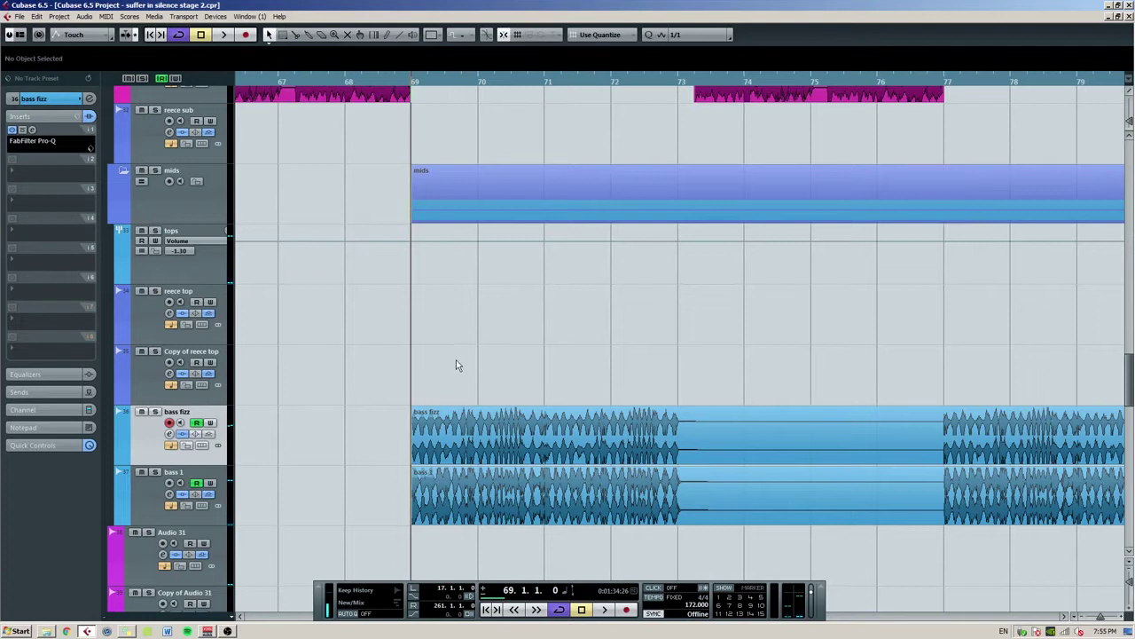
key("space")
key("space")
Audition bass fizz, bass 1 and sub 2 soloed together from bar 69, and stop playback.
left_click(149, 503)
scroll(453, 387, "up", 4)
left_click(145, 222)
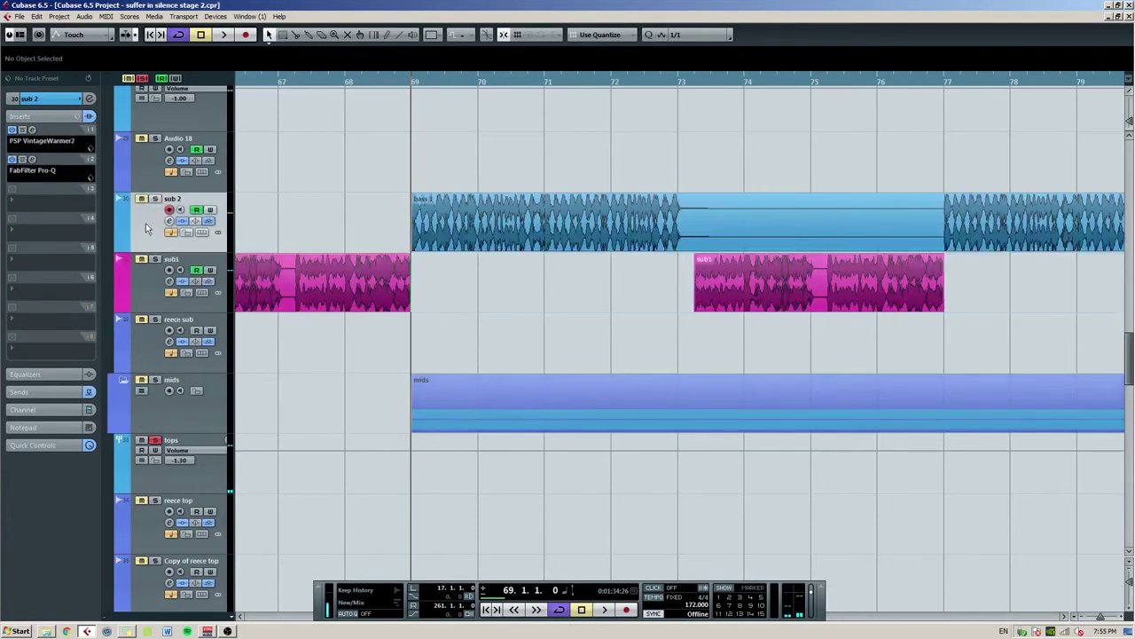
key("space")
scroll(476, 284, "down", 5)
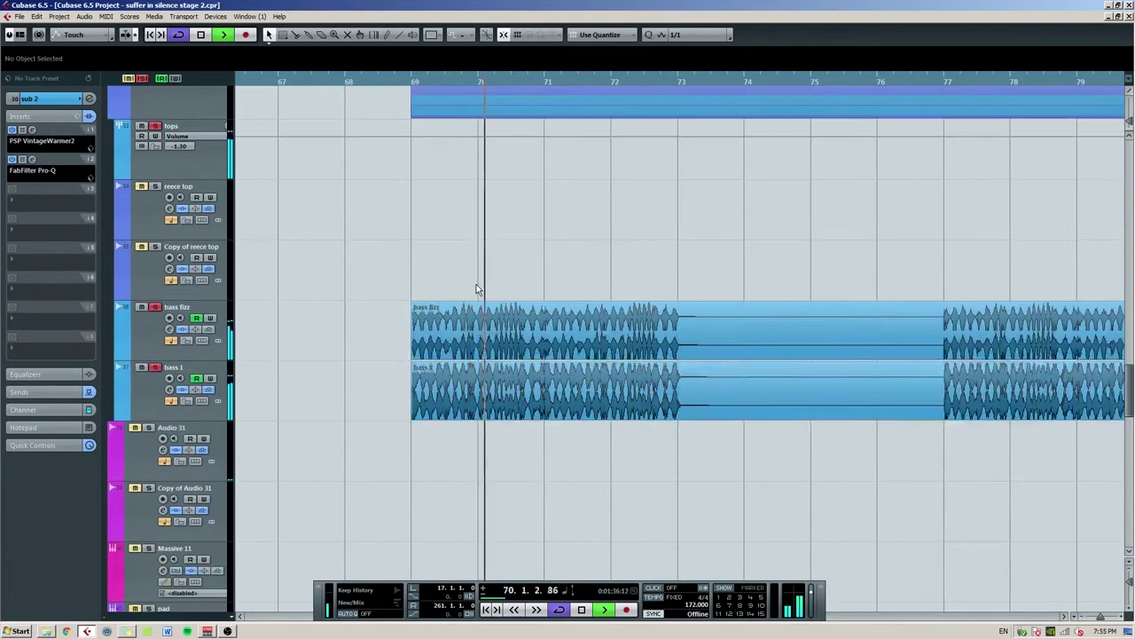
key("space")
Look over how the sub and mid bass clips are arranged from bar 69 on to the section at bar 129.
scroll(484, 309, "up", 3)
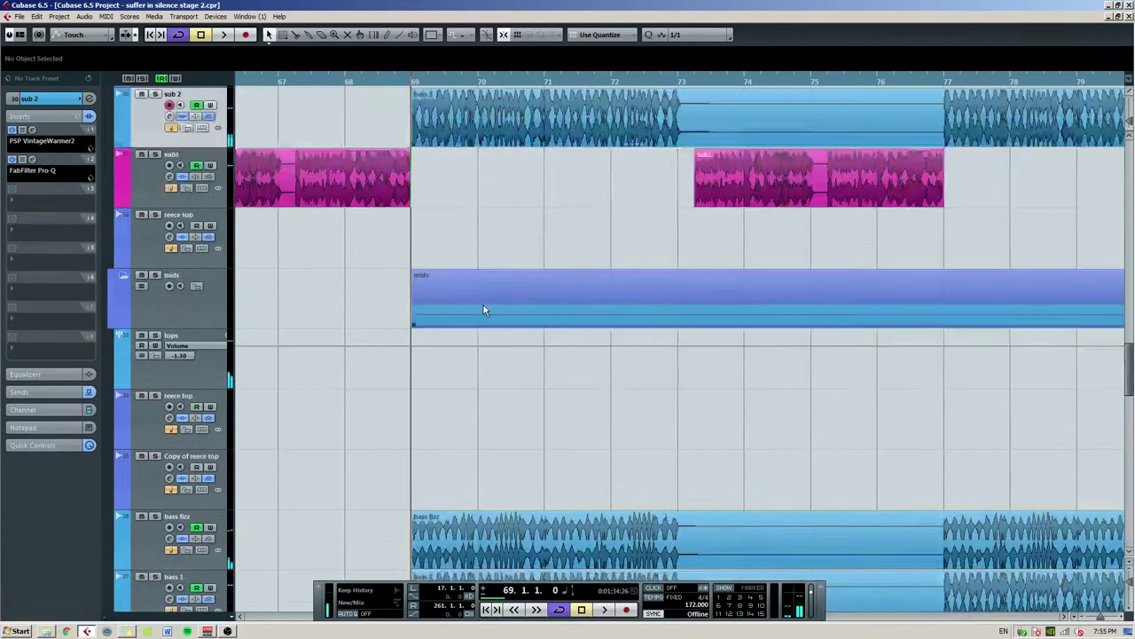
scroll(483, 310, "down", 2)
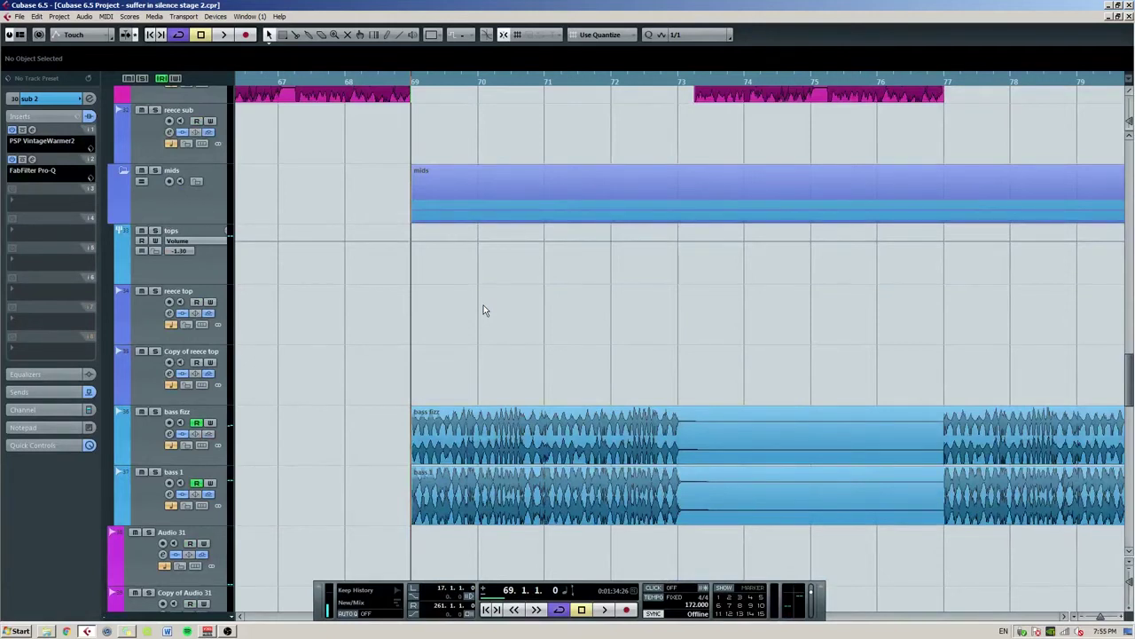
scroll(483, 310, "down", 3)
scroll(461, 318, "right", 2)
scroll(386, 313, "up", 2)
scroll(386, 313, "up", 4)
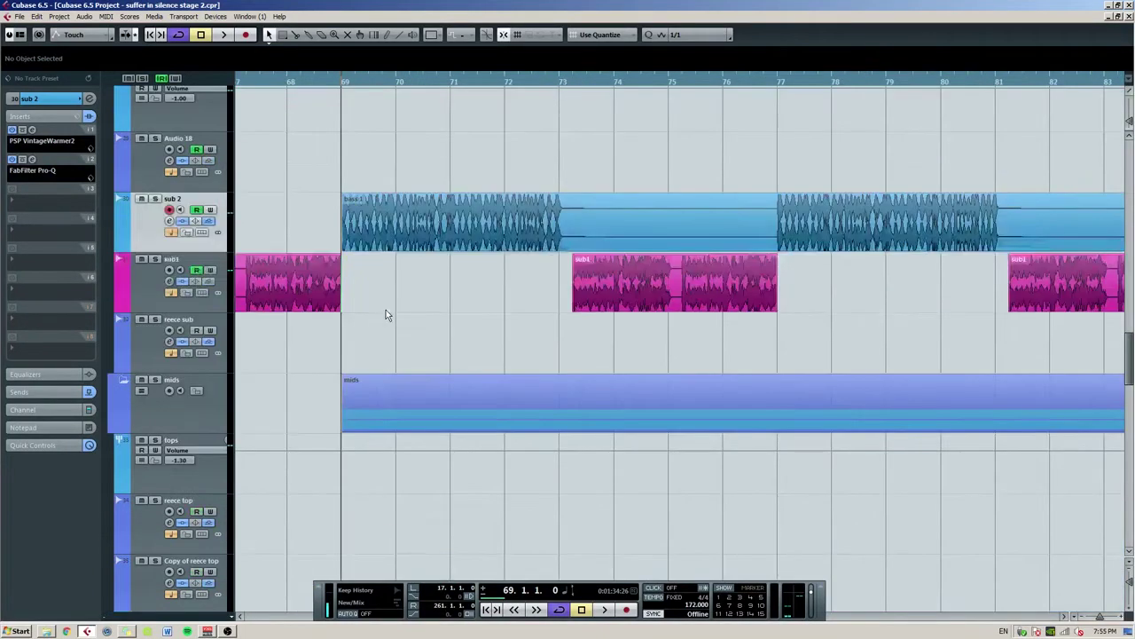
scroll(386, 314, "down", 4)
scroll(386, 314, "down", 4)
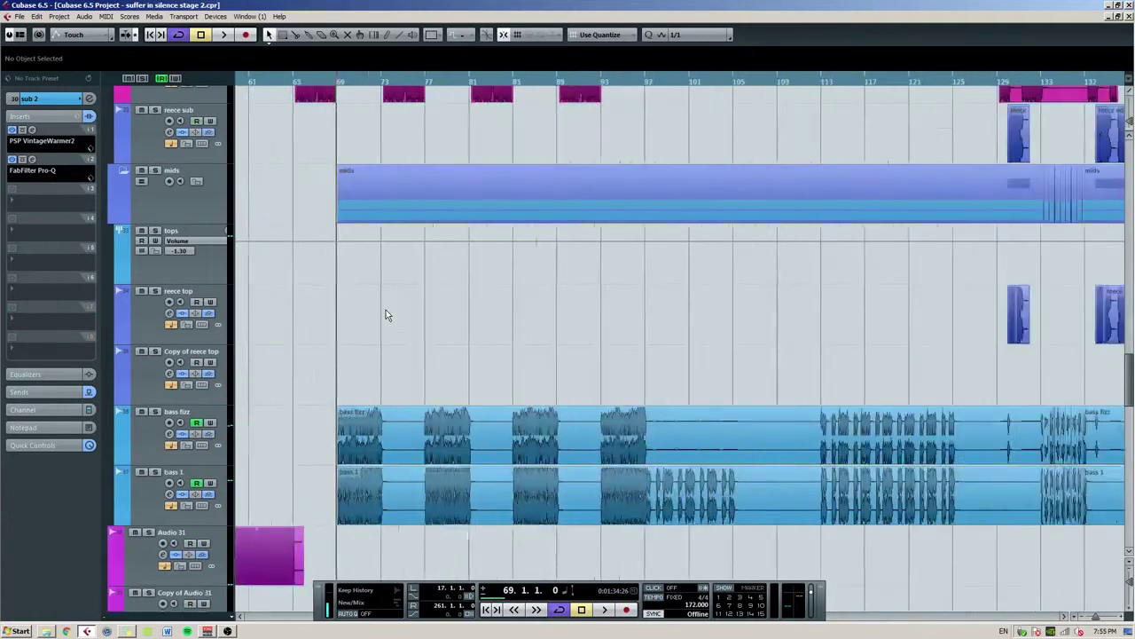
scroll(386, 312, "down", 2)
scroll(421, 322, "up", 3)
scroll(364, 192, "up", 2)
scroll(365, 193, "up", 6)
scroll(532, 196, "up", 1)
Audition the sub1 and reece sub tracks in solo from bar 129 past bar 132, and stop playback.
left_click(356, 82)
left_click(145, 294)
key("s")
key("space")
scroll(461, 273, "right", 2)
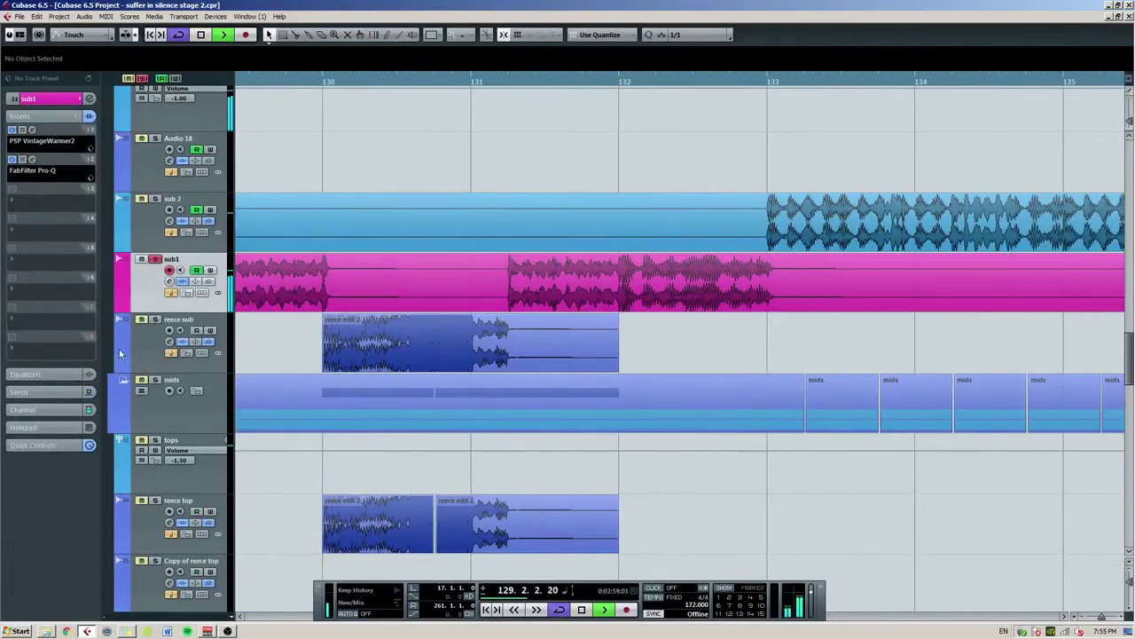
left_click(144, 353)
key("s")
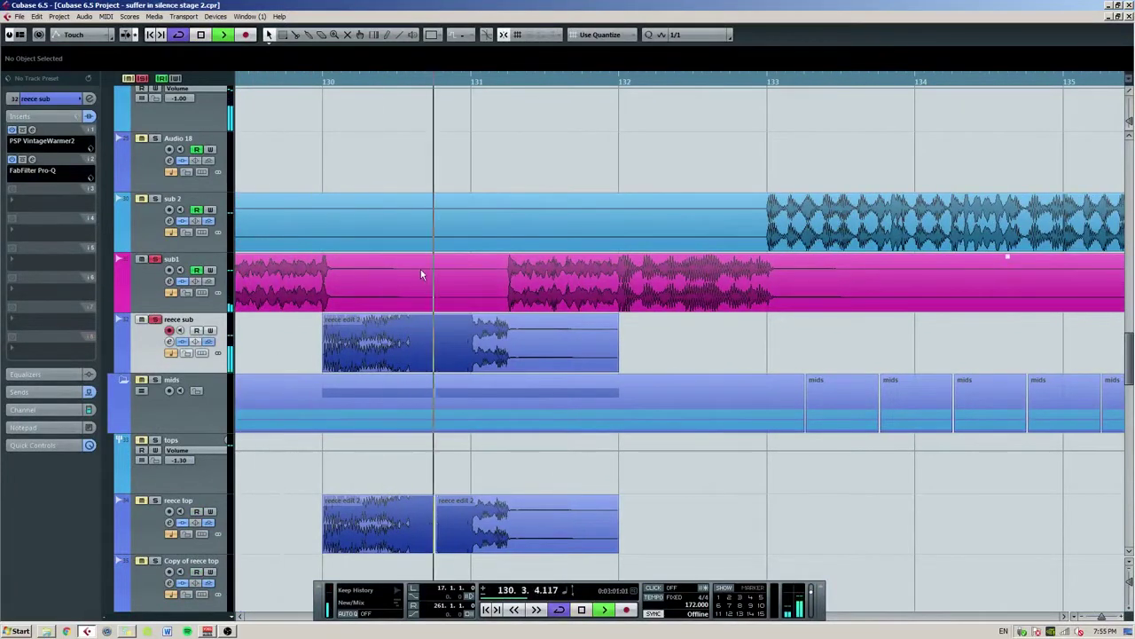
scroll(420, 268, "down", 2)
scroll(421, 269, "right", 2)
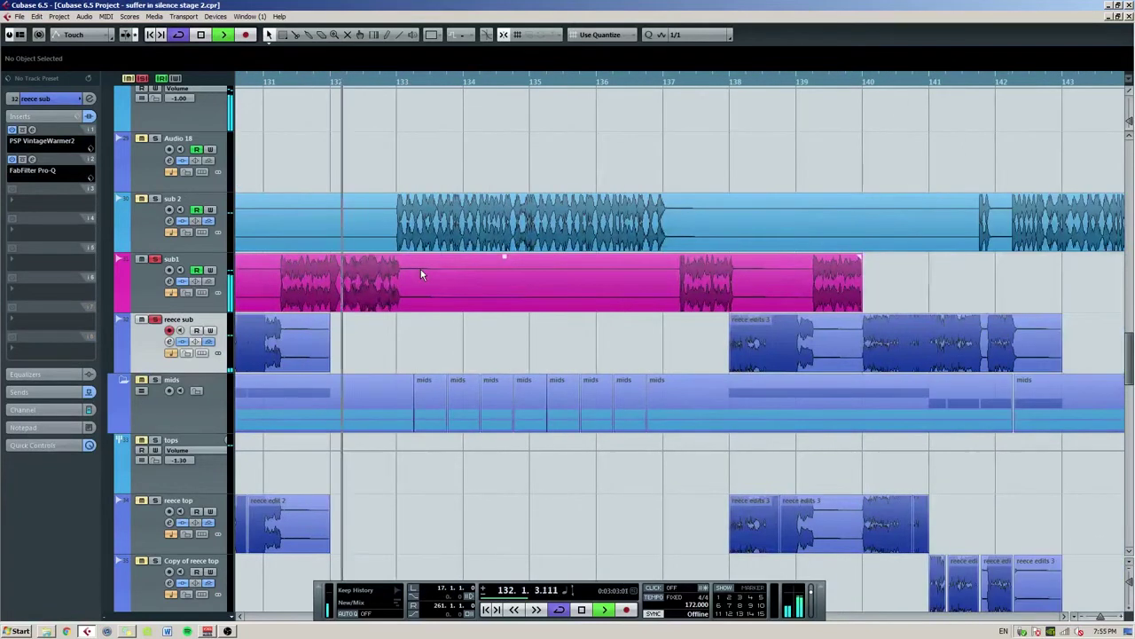
key("space")
Select the sub1 track and check its FabFilter Pro-Q and PSP VintageWarmer2 inserts.
scroll(434, 275, "left", 2)
left_click(141, 277)
left_click(37, 169)
left_click(36, 169)
left_click(36, 140)
left_click(36, 140)
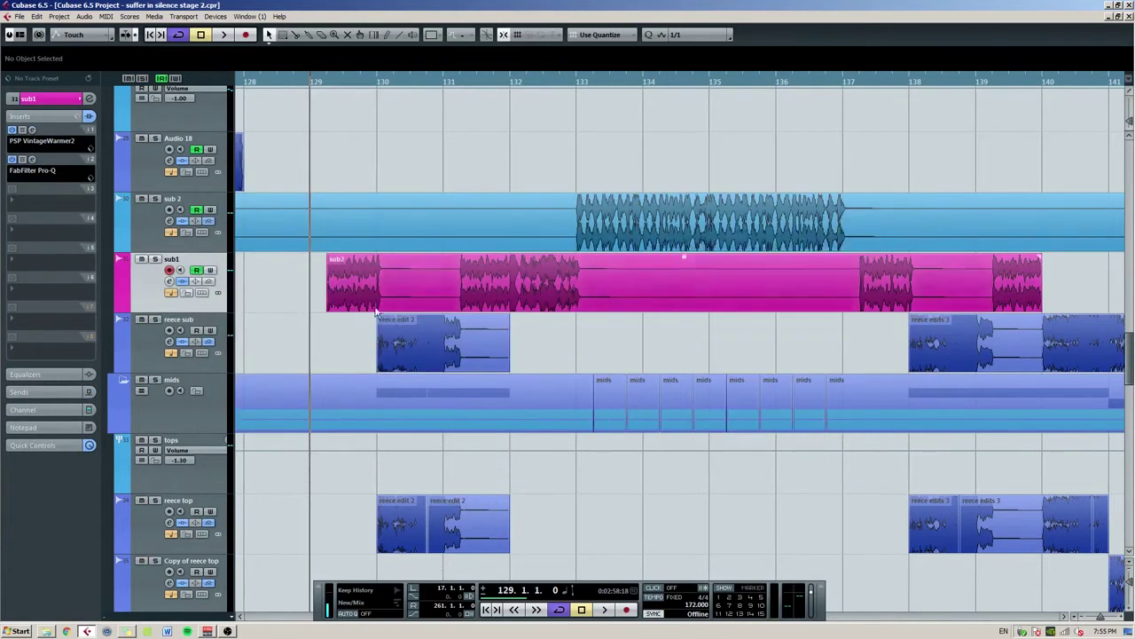
Solo the reece top track and audition its edits from bar 129.
scroll(376, 311, "down", 3)
left_click(149, 329)
key("s")
key("space")
scroll(361, 227, "up", 1)
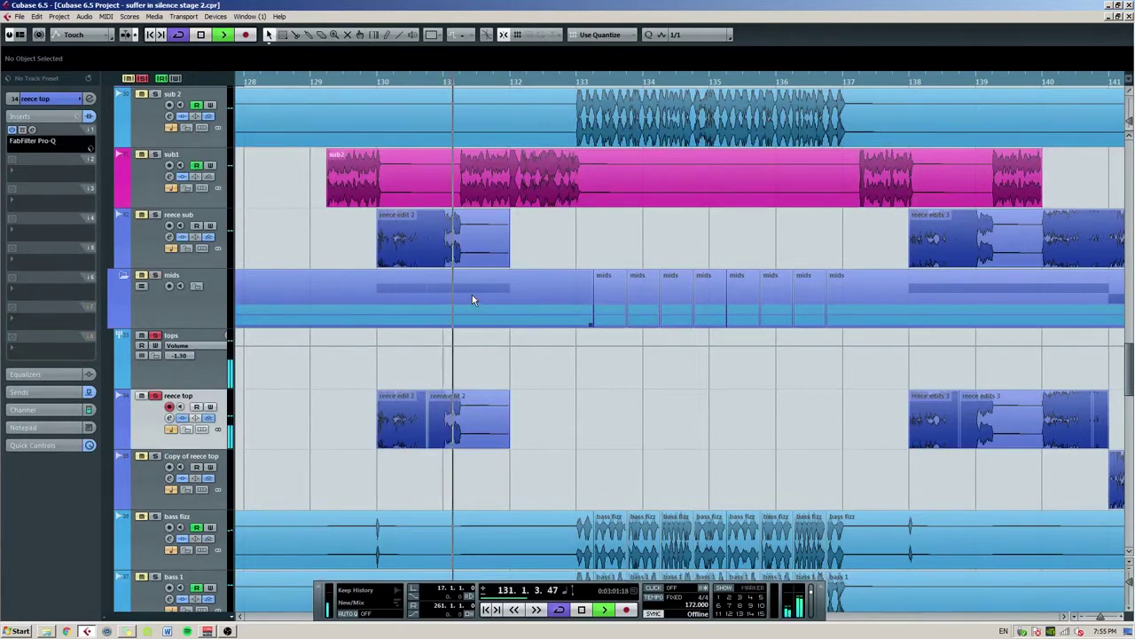
Jump playback to bar 138, add reece sub, sub1 and Copy of reece top to the solo, and listen past bar 142 before stopping.
scroll(472, 295, "right", 2)
left_click_drag(732, 81, 642, 85)
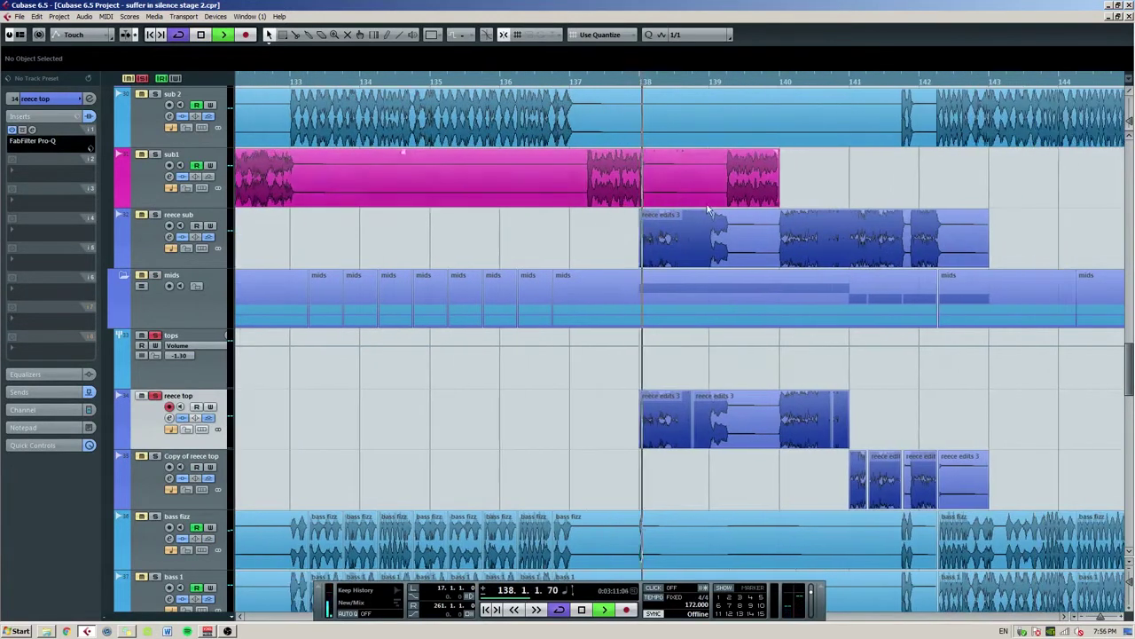
left_click(152, 247)
key("s")
left_click(188, 192)
scroll(347, 203, "right", 1)
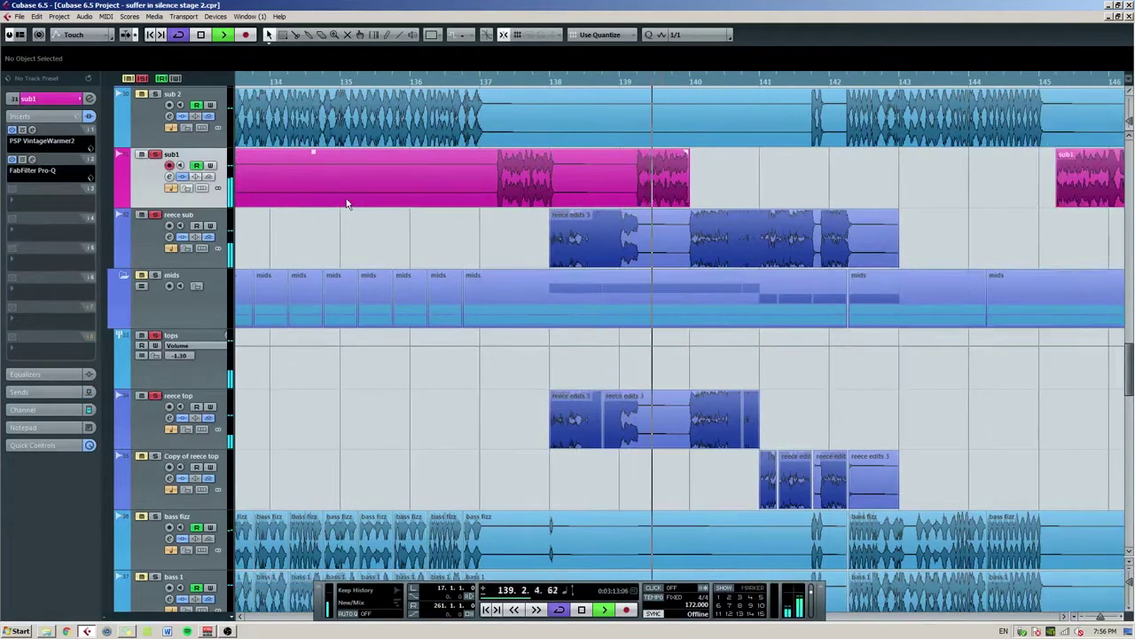
left_click(572, 311)
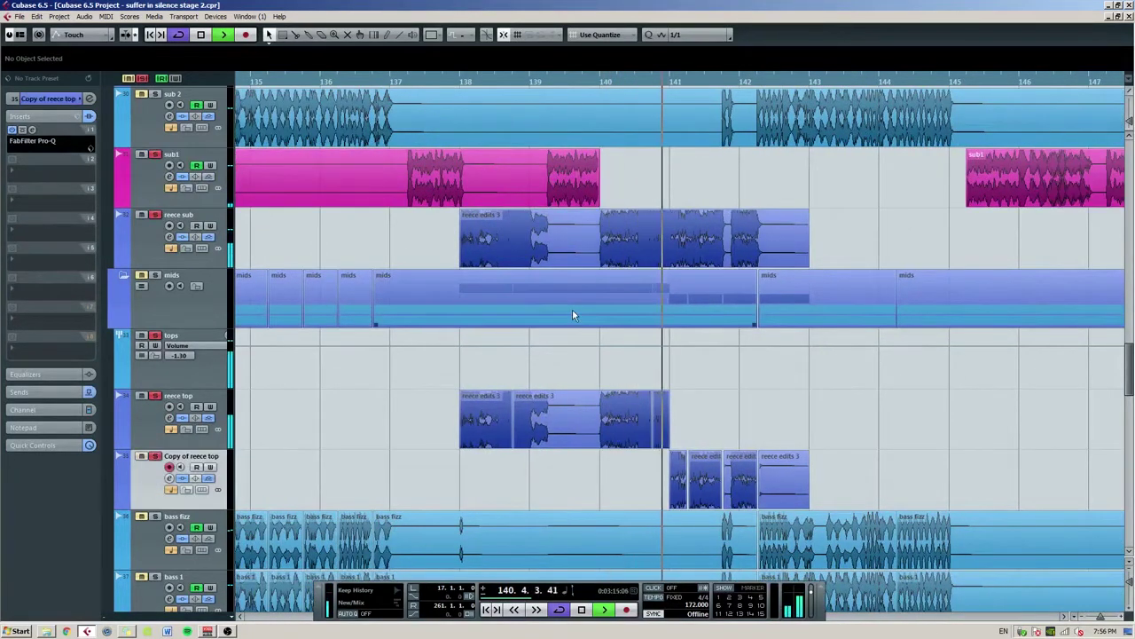
scroll(661, 344, "up", 2, "ctrl")
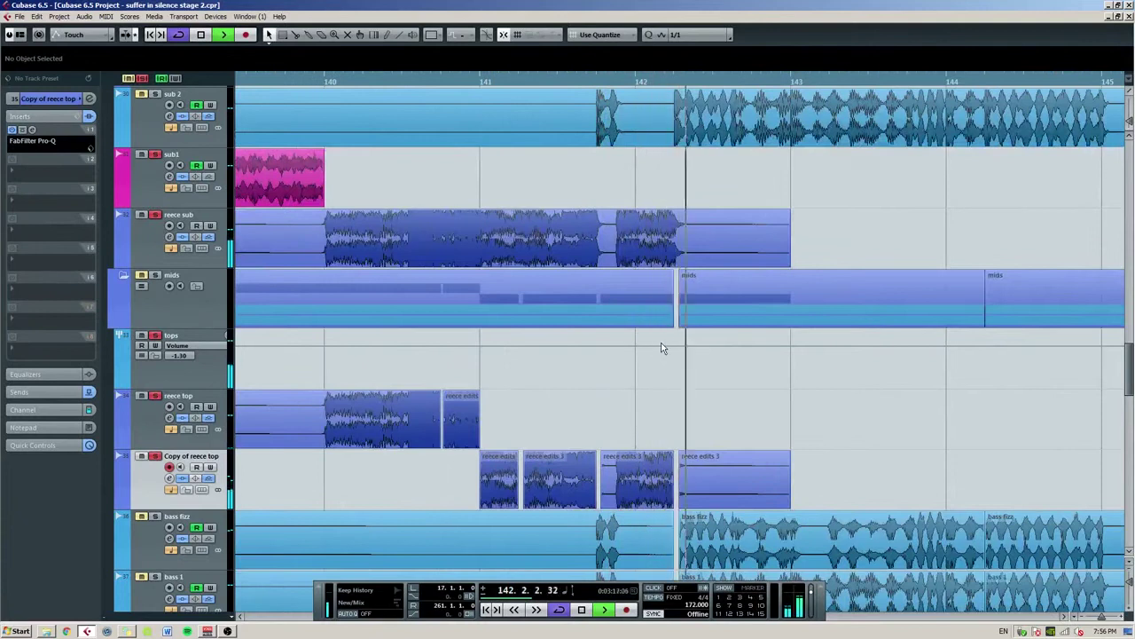
key("space")
Look over the reece edits from bar 138 and the chopped bass fizz and bass 1 clips from bar 133.
scroll(661, 348, "down", 3, "ctrl")
scroll(488, 276, "up", 2)
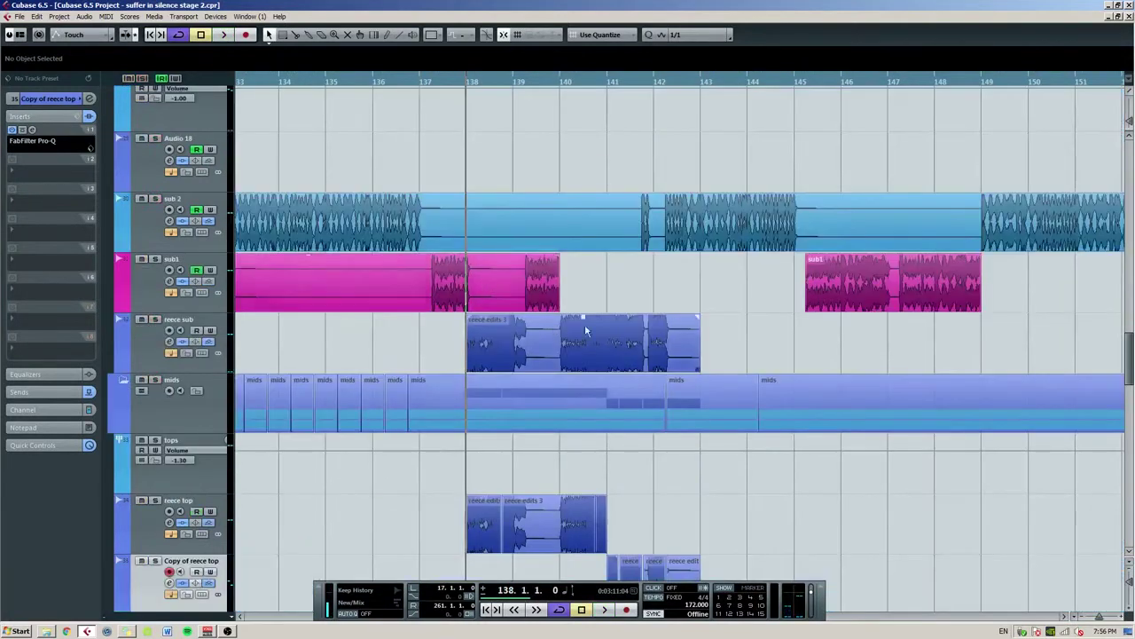
scroll(541, 355, "up", 1, "ctrl")
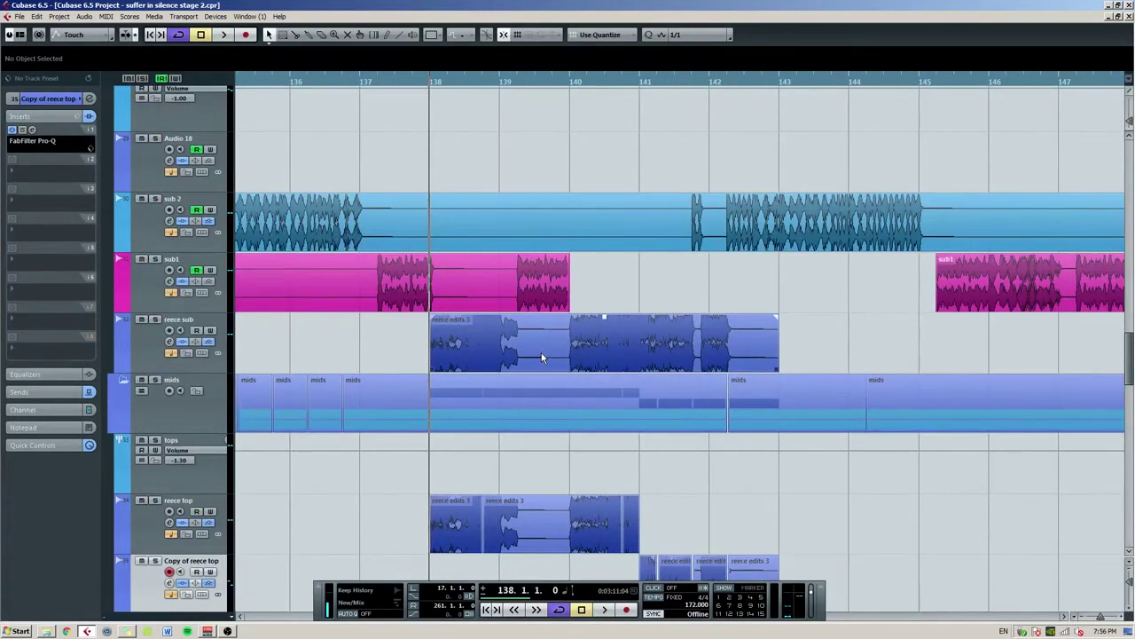
scroll(529, 315, "down", 2, "ctrl")
scroll(533, 306, "down", 5)
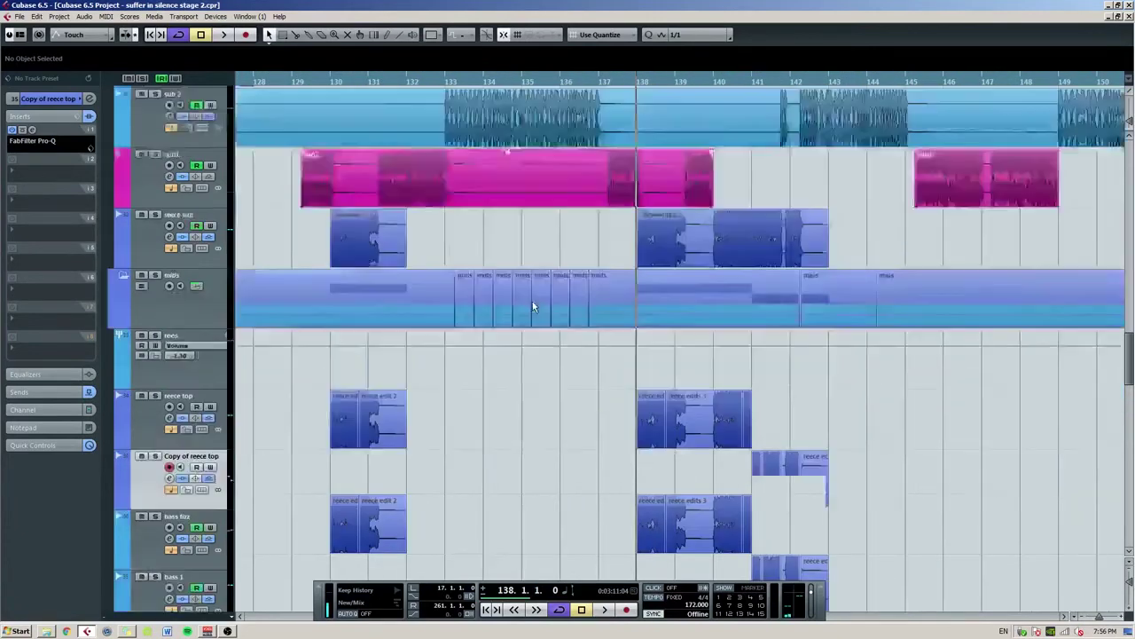
scroll(533, 306, "up", 3, "ctrl")
scroll(383, 238, "up", 2, "ctrl")
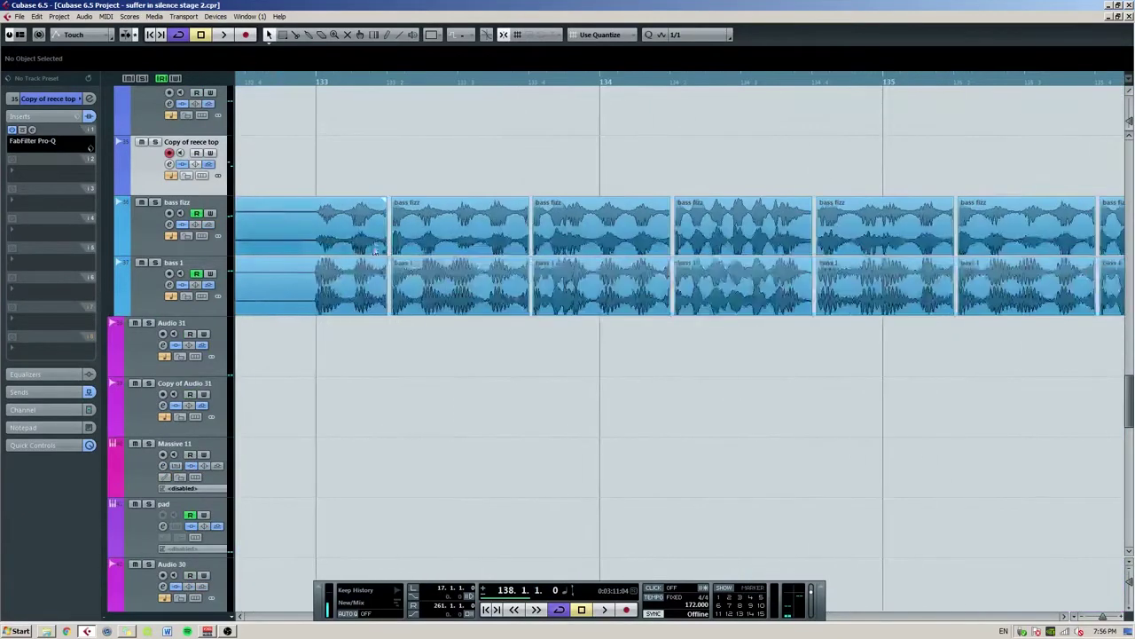
Set the playback position to bar 133 and solo the bass fizz, bass 1 and sub 2 tracks.
left_click(326, 80)
scroll(291, 252, "down", 2, "ctrl")
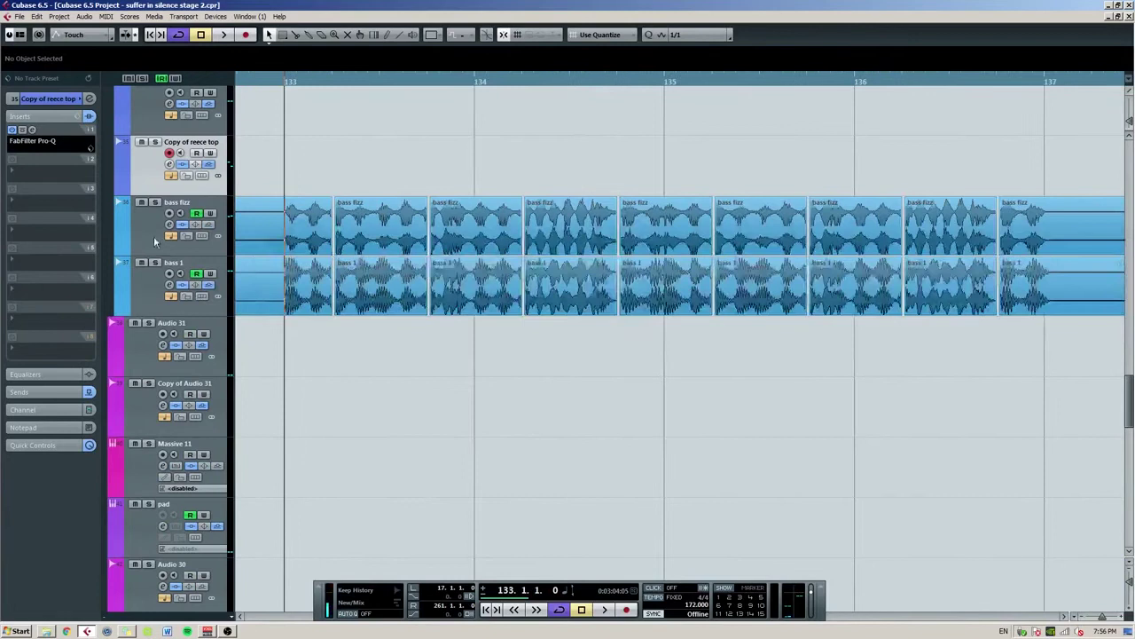
left_click(154, 234)
key("s")
left_click(170, 288)
scroll(373, 263, "up", 5)
left_click(204, 111)
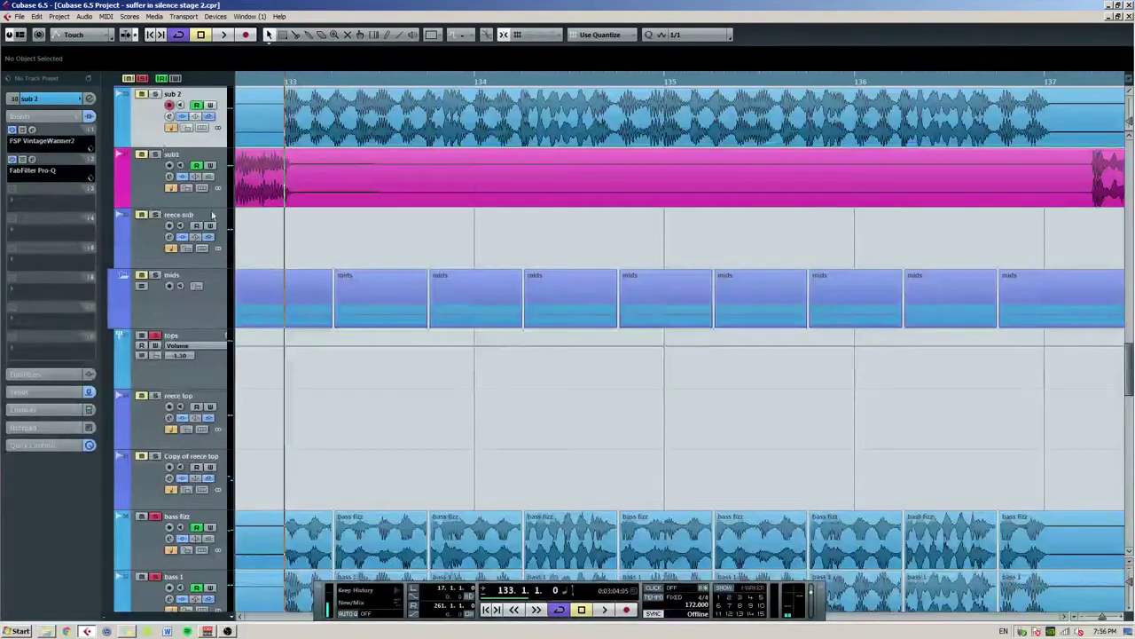
Play the soloed bass layers from bar 133 while following the chopped bass fizz and bass 1 clips, and stop playback.
scroll(369, 399, "up", 2)
key("space")
scroll(413, 361, "down", 5)
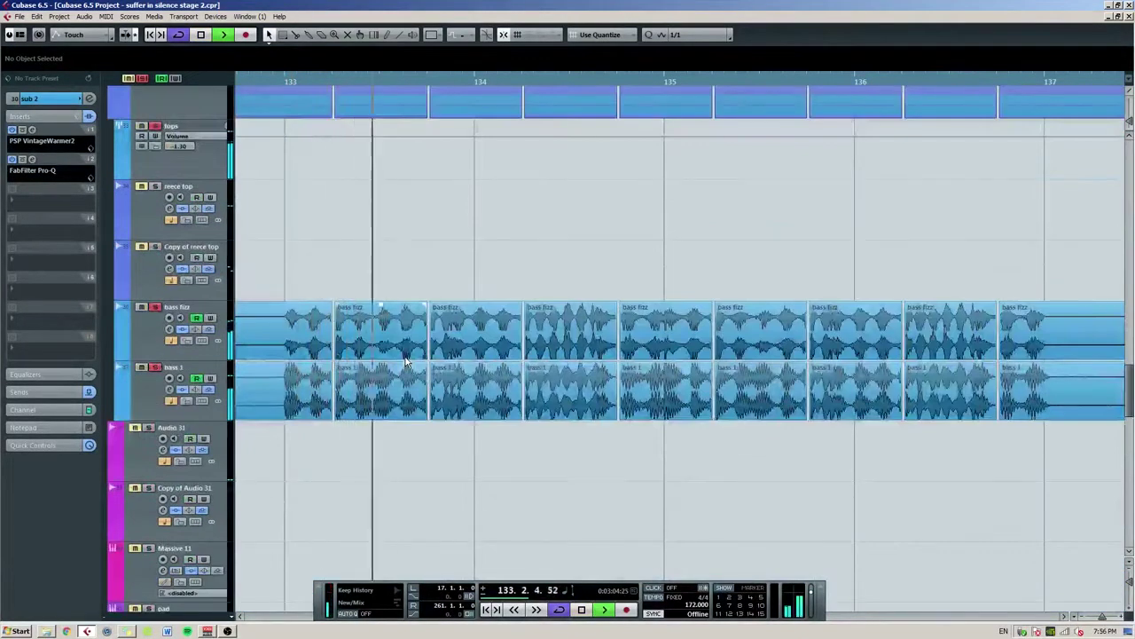
scroll(407, 361, "up", 3, "ctrl")
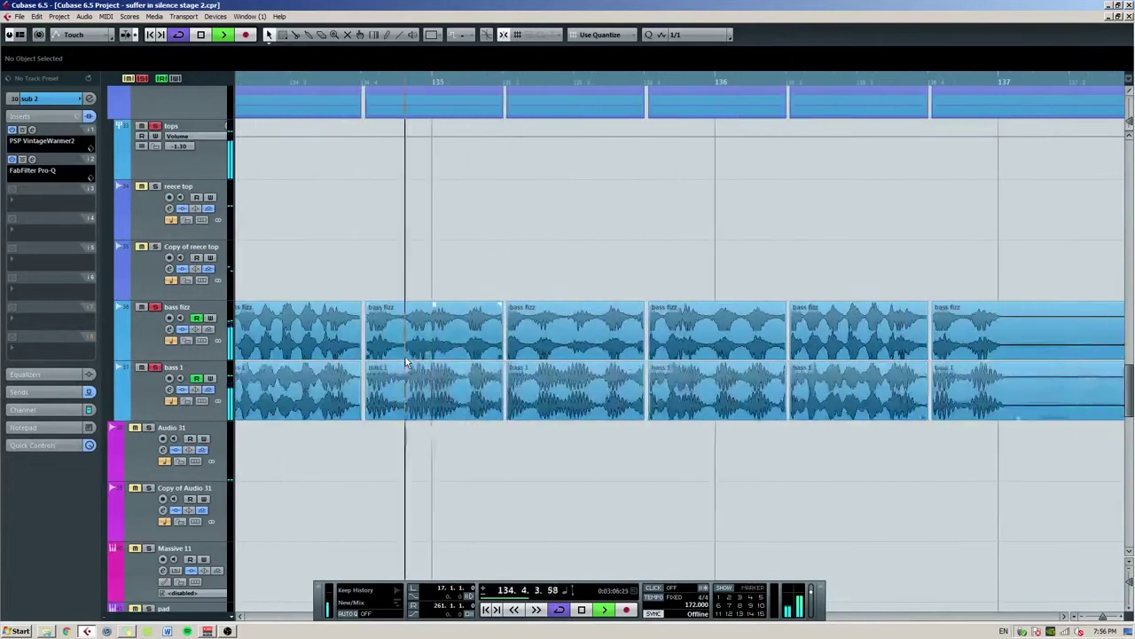
scroll(409, 359, "down", 4, "ctrl")
key("space")
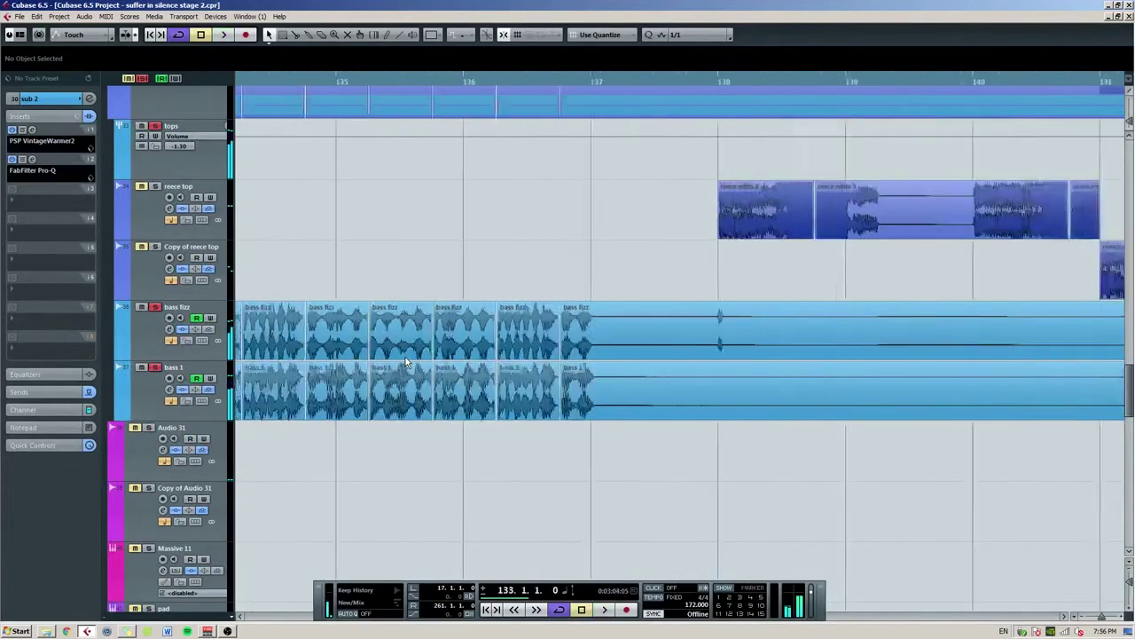
Solo the snare5 and rim tracks, play them from bar 133 to past bar 136 and stop playback.
scroll(333, 356, "up", 5)
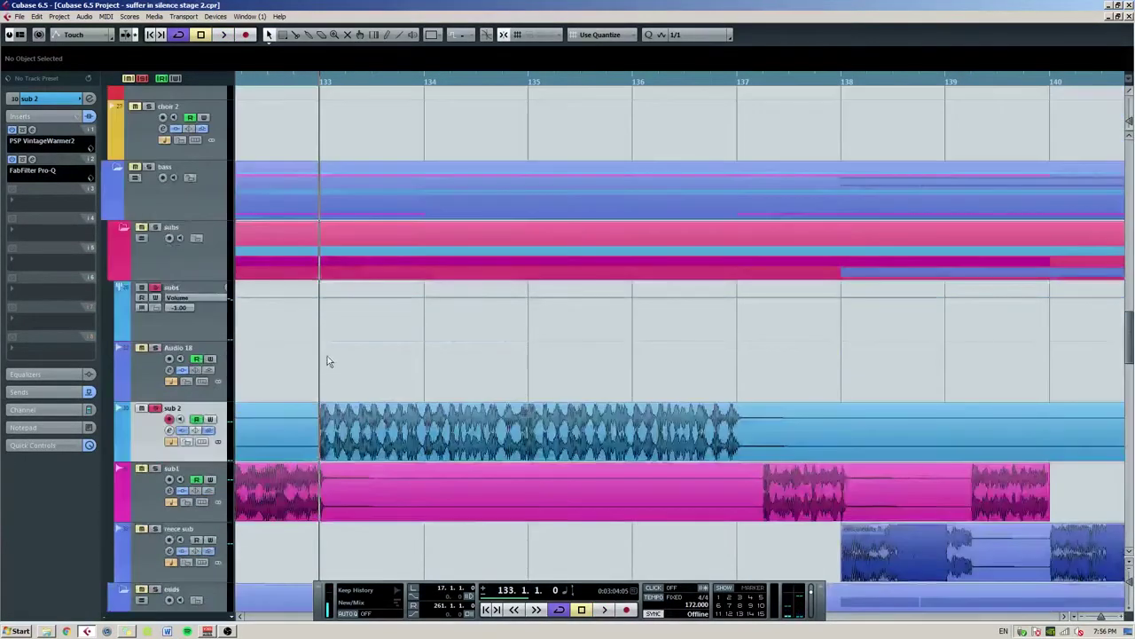
scroll(340, 345, "up", 2, "ctrl")
scroll(346, 349, "up", 5)
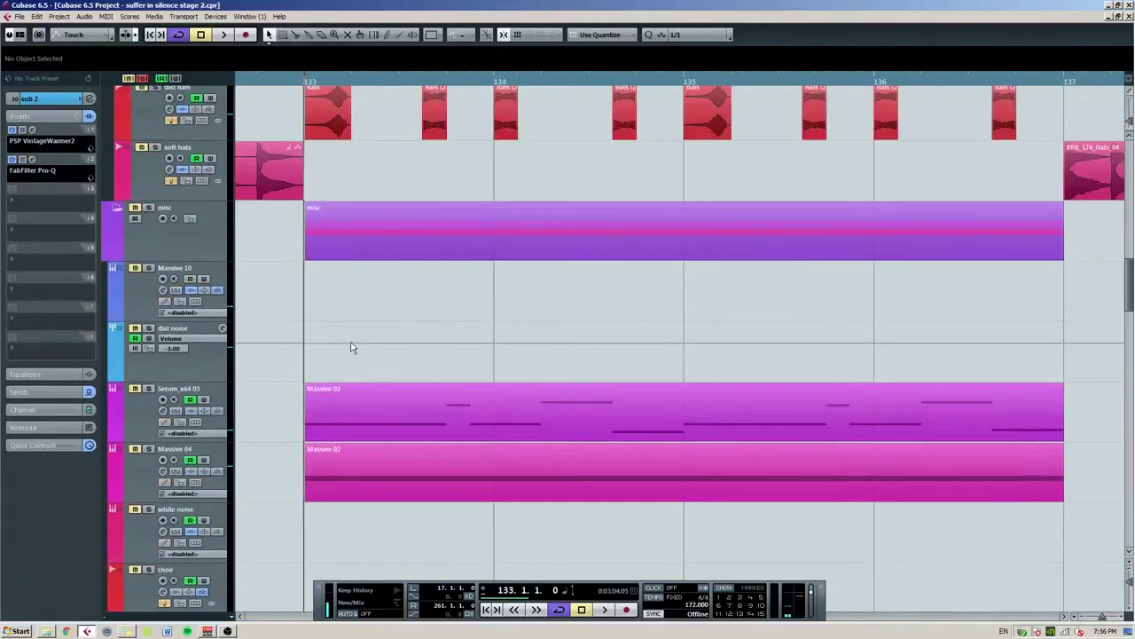
scroll(362, 339, "up", 10)
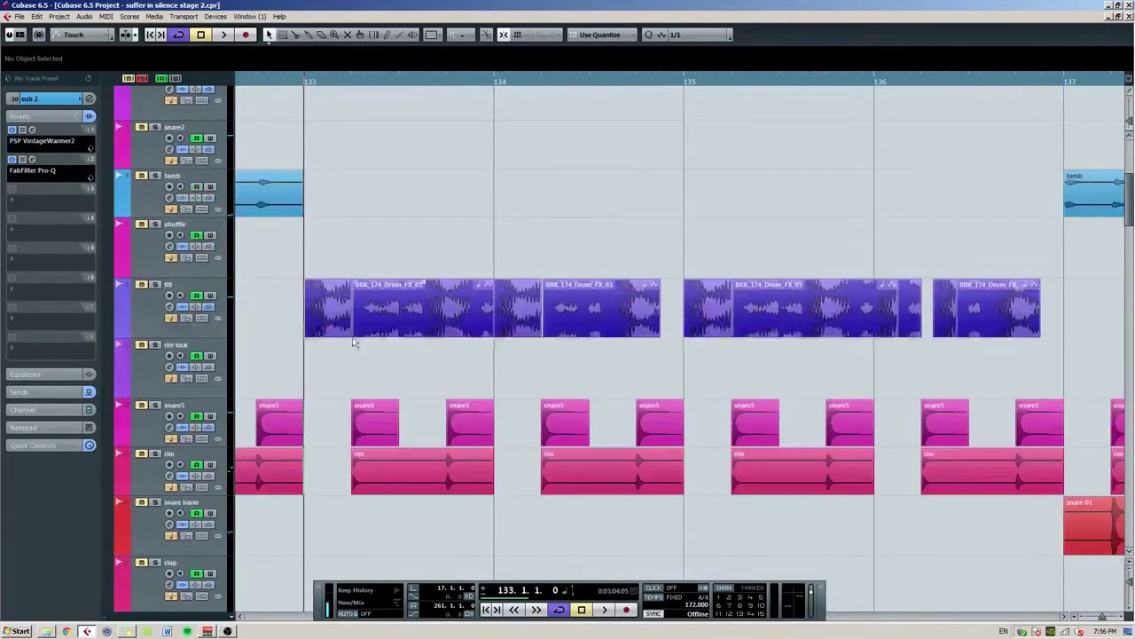
scroll(383, 399, "up", 2)
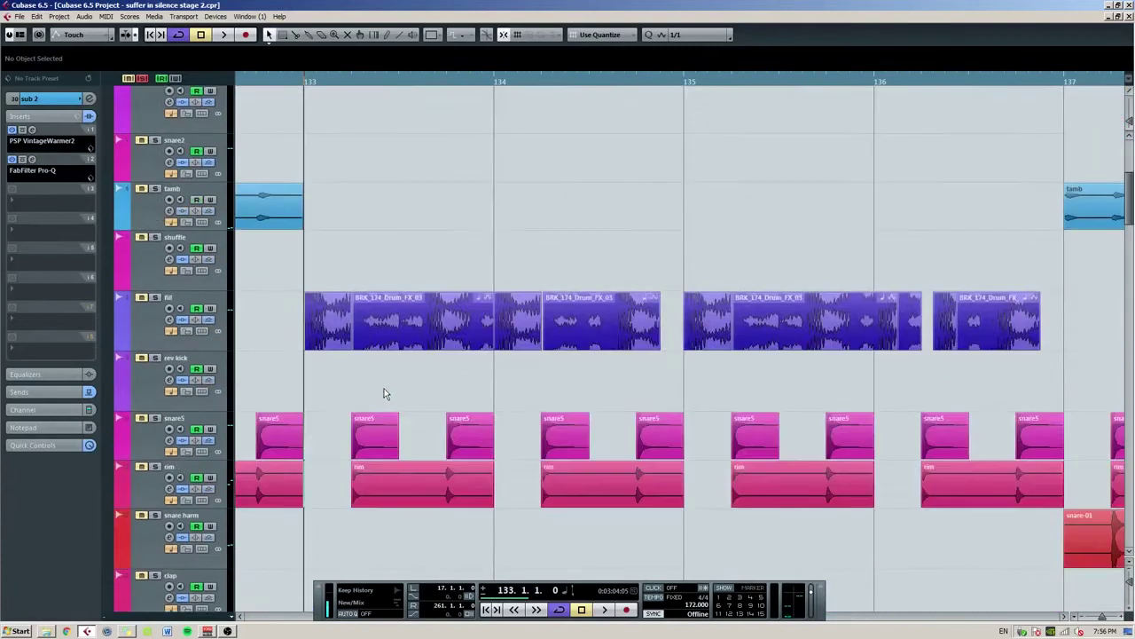
left_click(1129, 588)
scroll(485, 419, "down", 2)
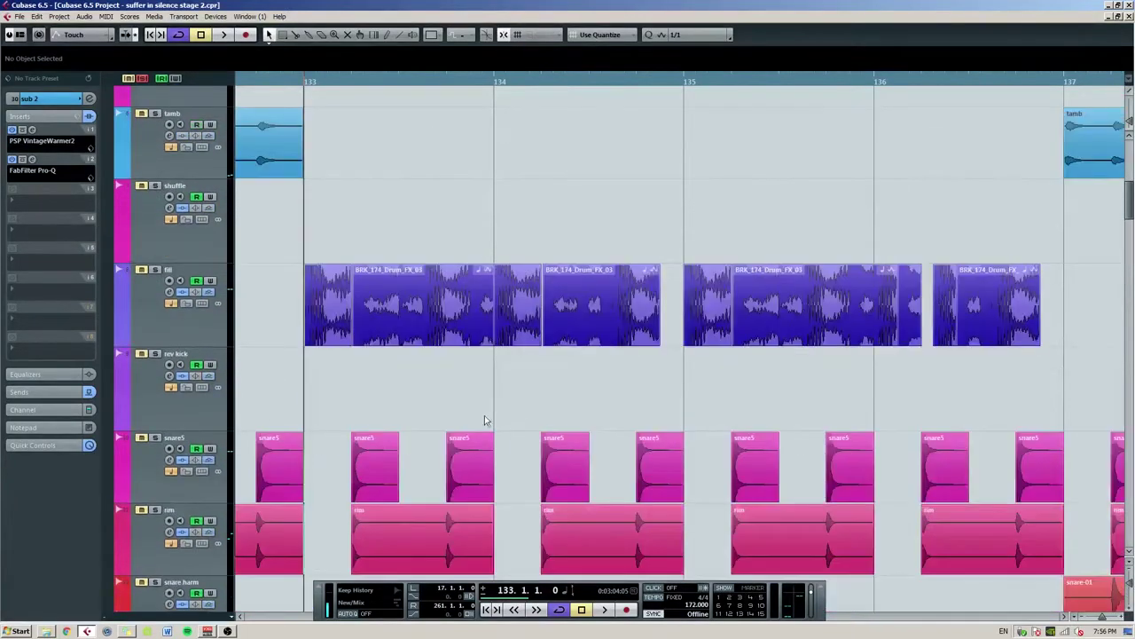
left_click(145, 482)
left_click(146, 546)
key("space")
scroll(393, 445, "down", 2)
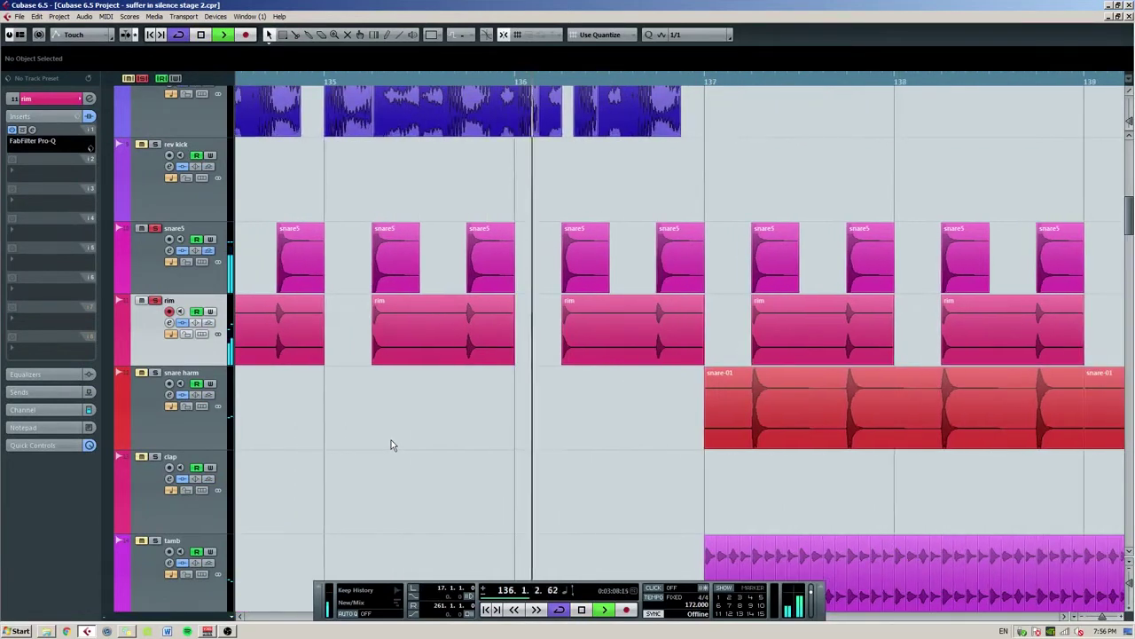
key("space")
Clear the solos and compare the snare5 and rim hits around bar 133 with the chopped bass fizz and bass 1 clips.
scroll(386, 440, "down", 3)
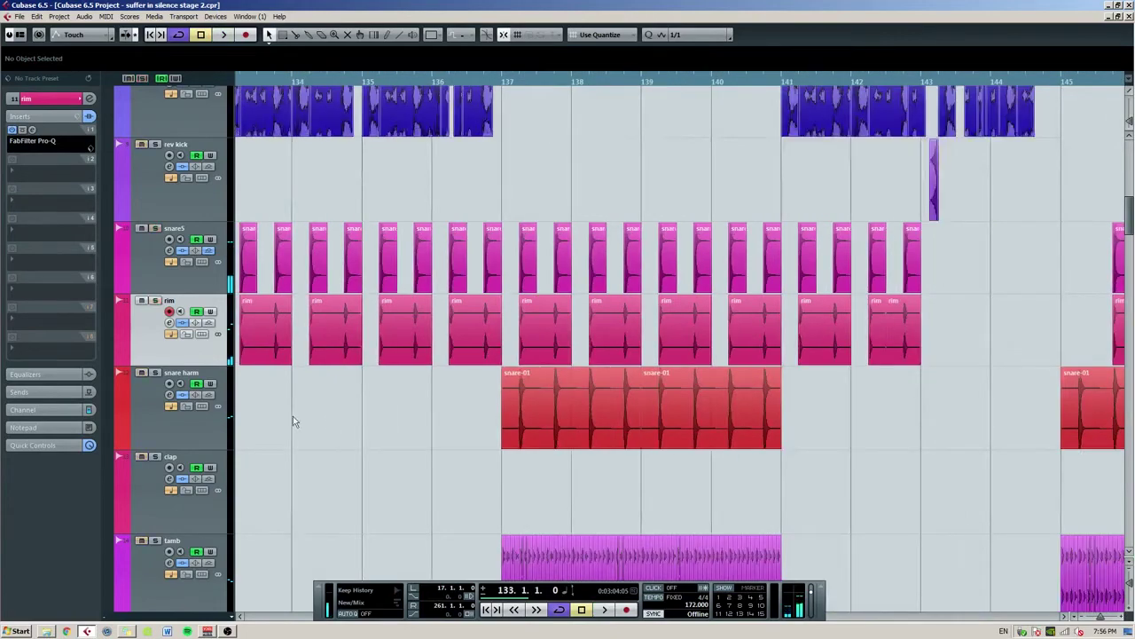
scroll(583, 398, "down", 2)
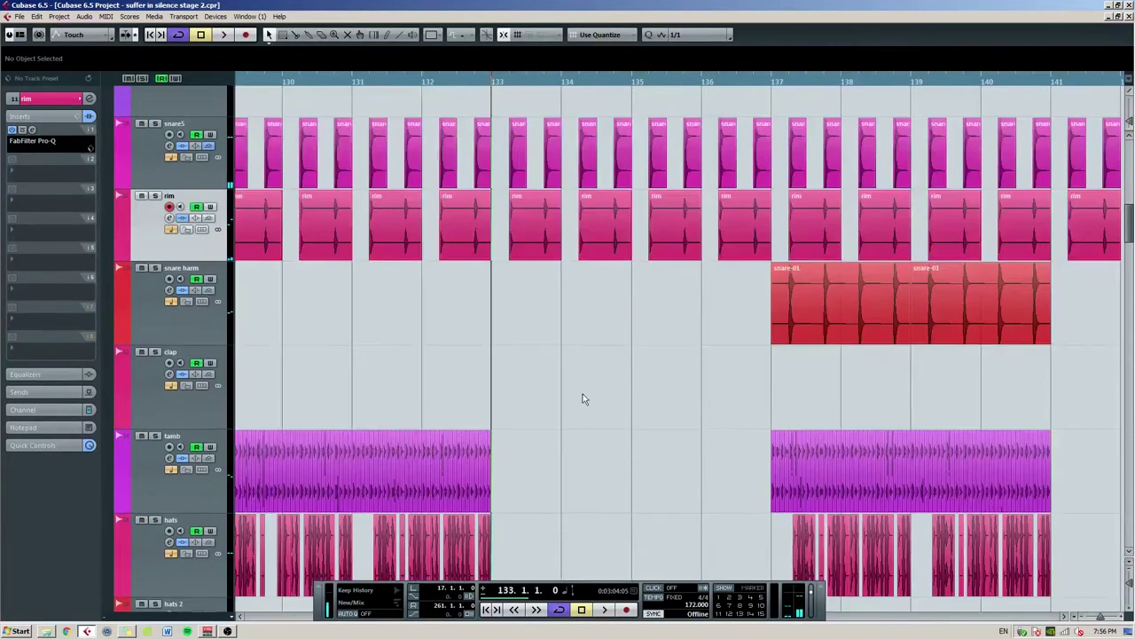
scroll(583, 398, "up", 2)
scroll(482, 371, "down", 2)
scroll(479, 368, "up", 3)
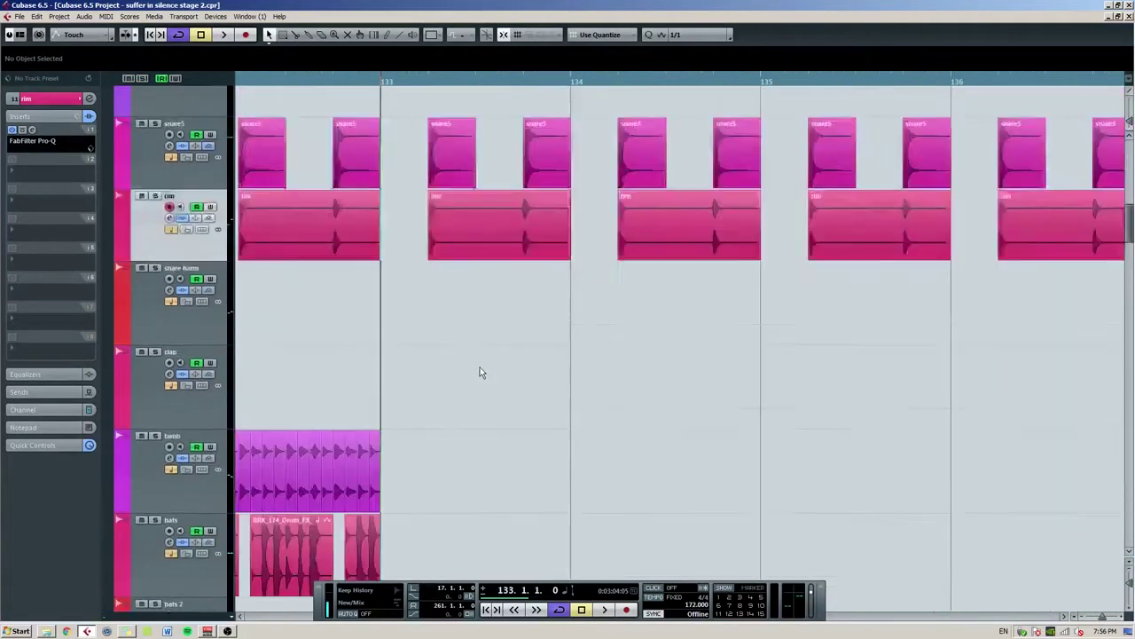
scroll(479, 367, "down", 6)
scroll(476, 330, "down", 5)
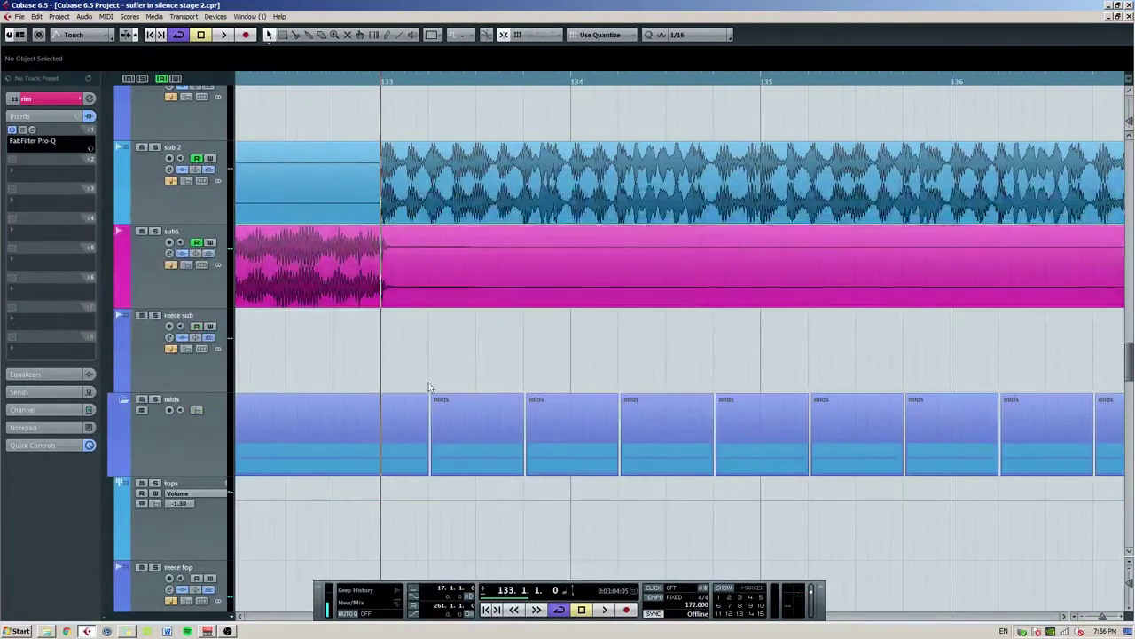
scroll(410, 343, "up", 3)
scroll(444, 327, "up", 2)
Set the quantize grid to 1/64 and select the gap in bass fizz and bass 1 from 133.2.1.0 to 133.2.1.30 as a range.
left_click(677, 34)
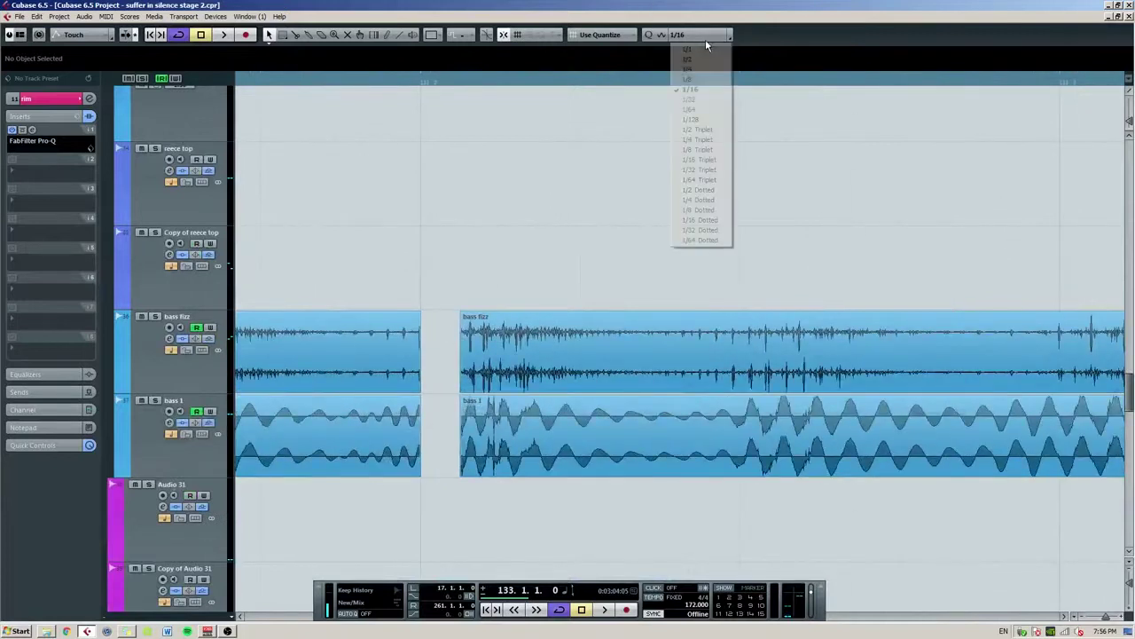
left_click(701, 110)
left_click_drag(460, 328, 495, 328)
scroll(458, 326, "up", 1)
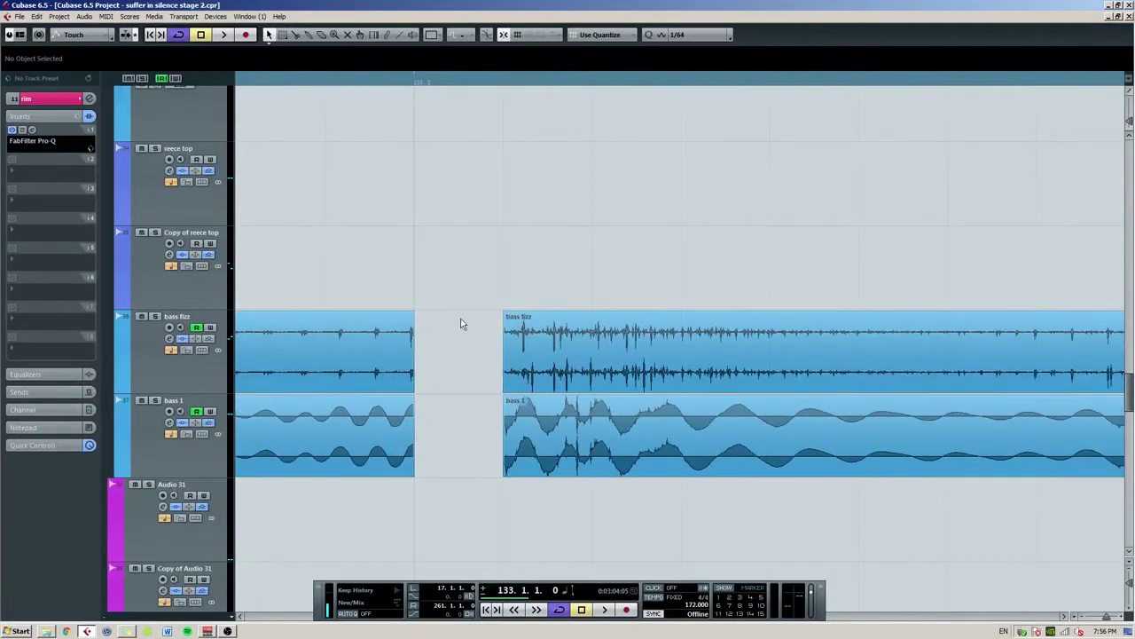
left_click(435, 332)
left_click_drag(434, 349, 478, 429)
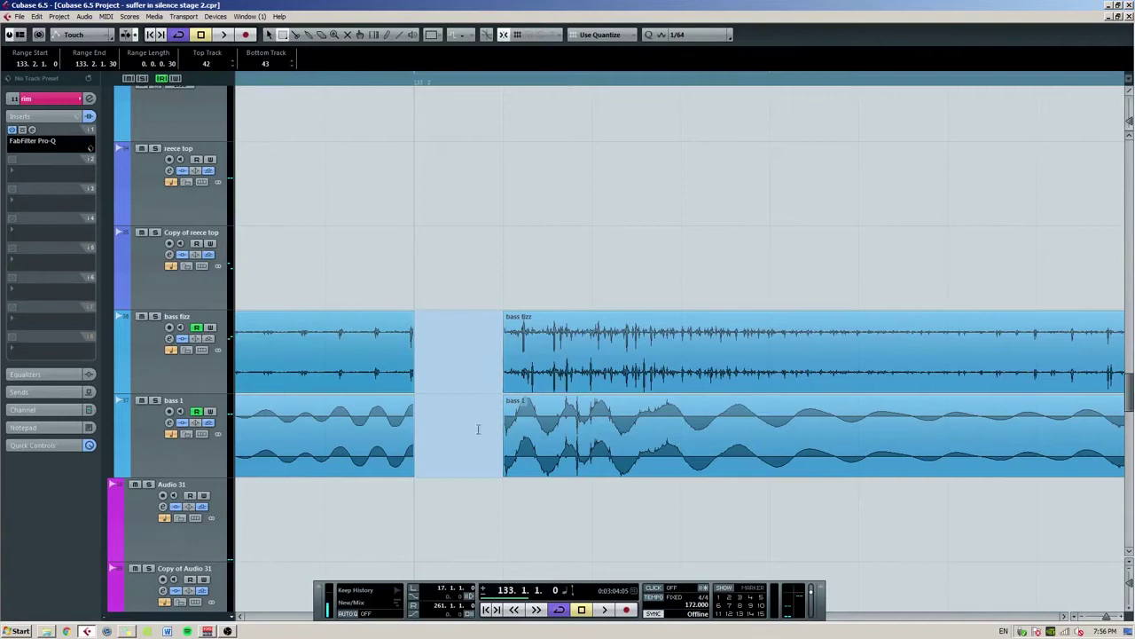
Examine the gaps between the bass fizz and bass 1 clips in bar 133 and clear the range selection.
scroll(431, 183, "down", 4)
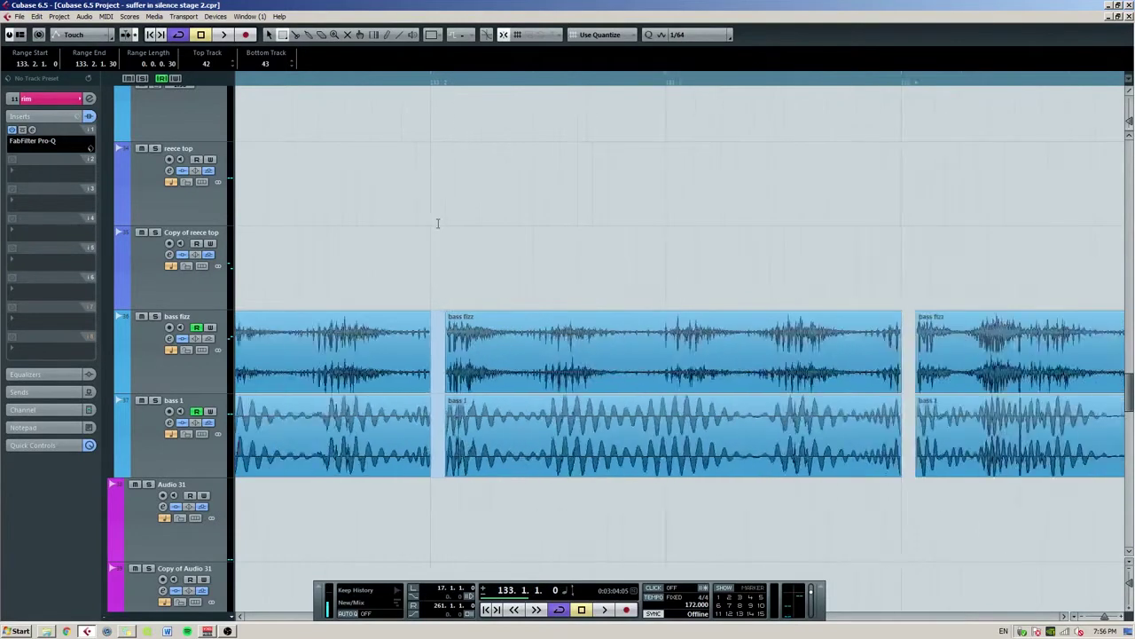
scroll(723, 305, "down", 1)
scroll(587, 287, "up", 3)
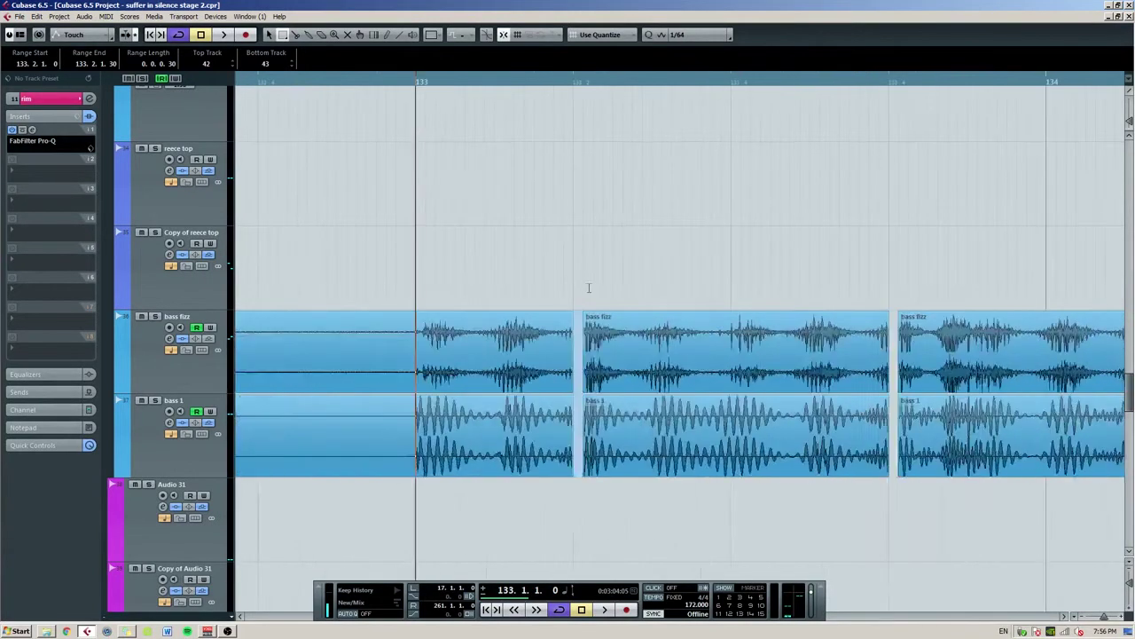
scroll(594, 282, "up", 1)
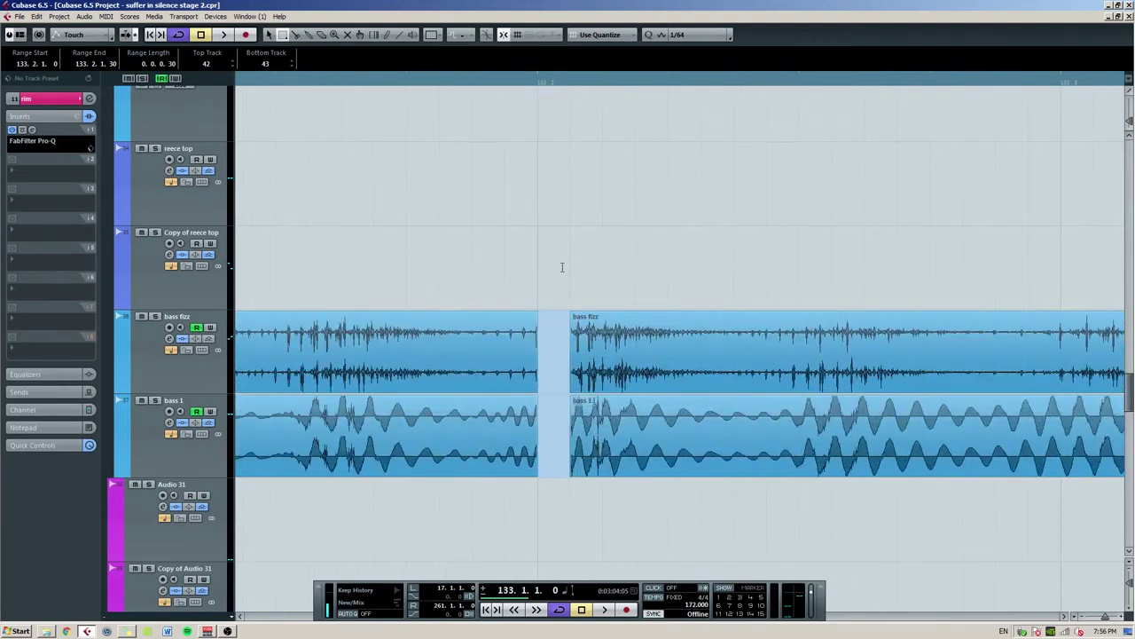
left_click(561, 281)
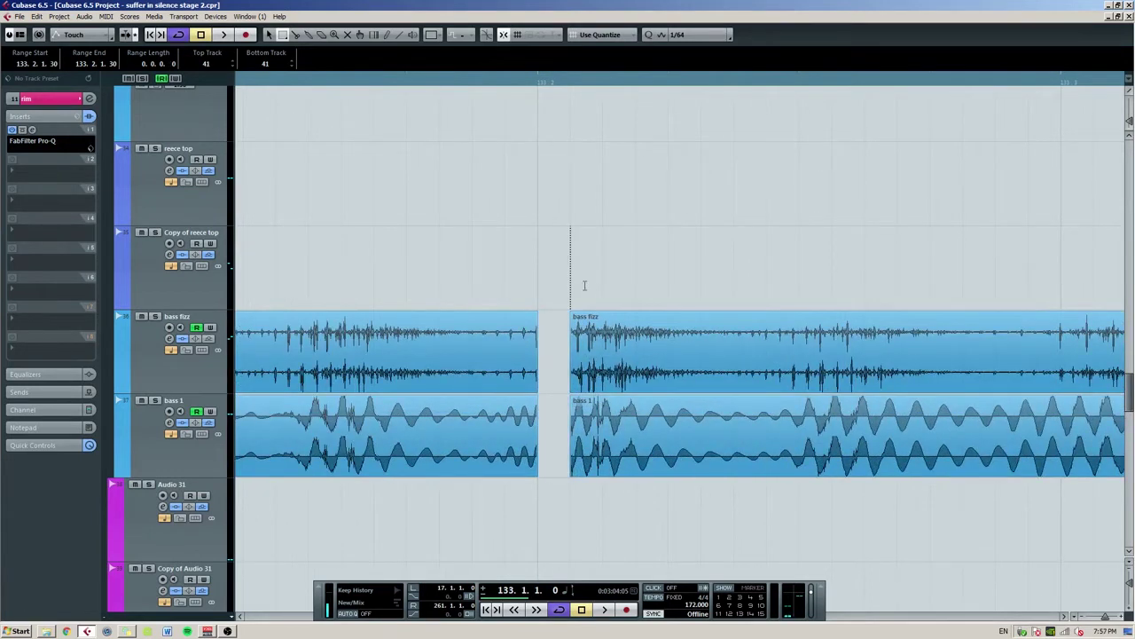
scroll(559, 419, "up", 2)
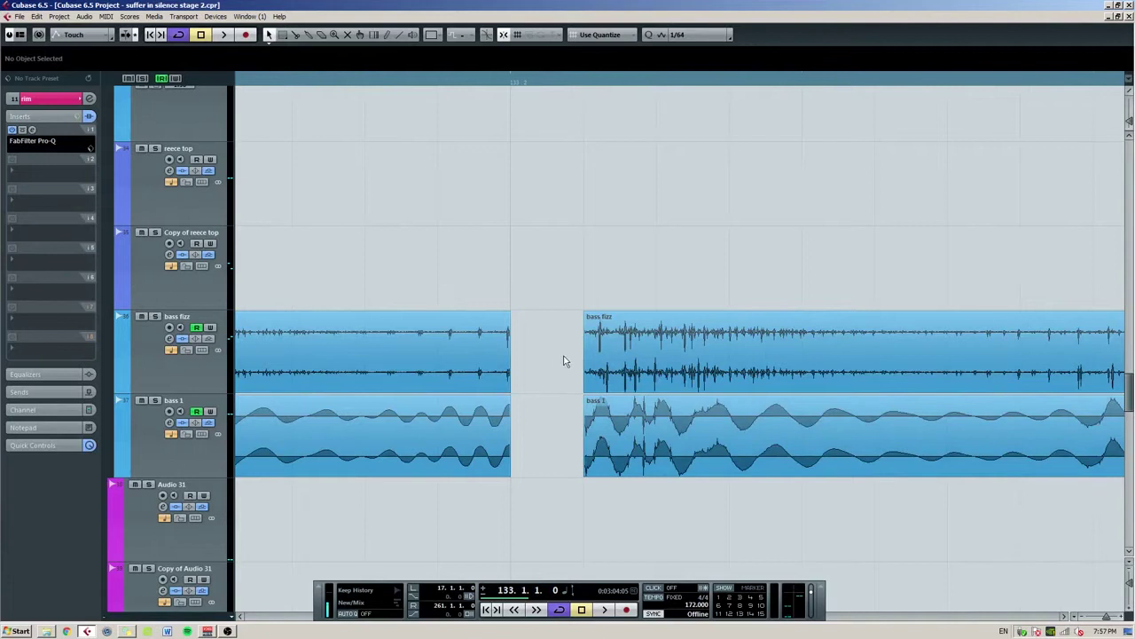
Solo bass fizz, bass 1, snare5 and rim, play them together from bar 133 past bar 134 and stop playback.
left_click(155, 362)
left_click(153, 447)
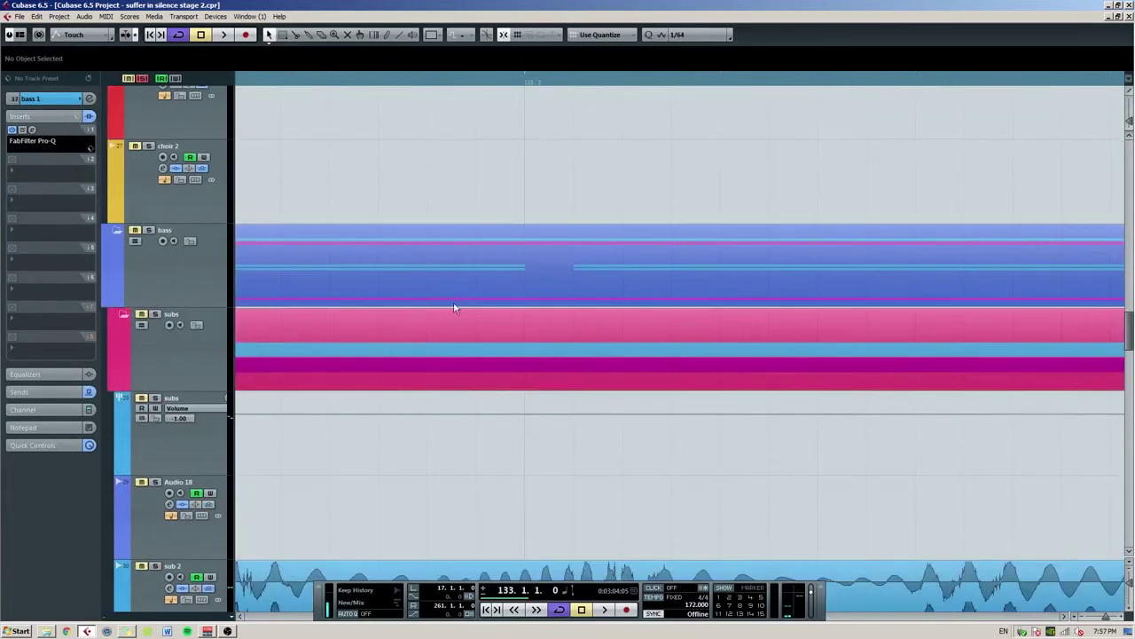
scroll(453, 307, "up", 15)
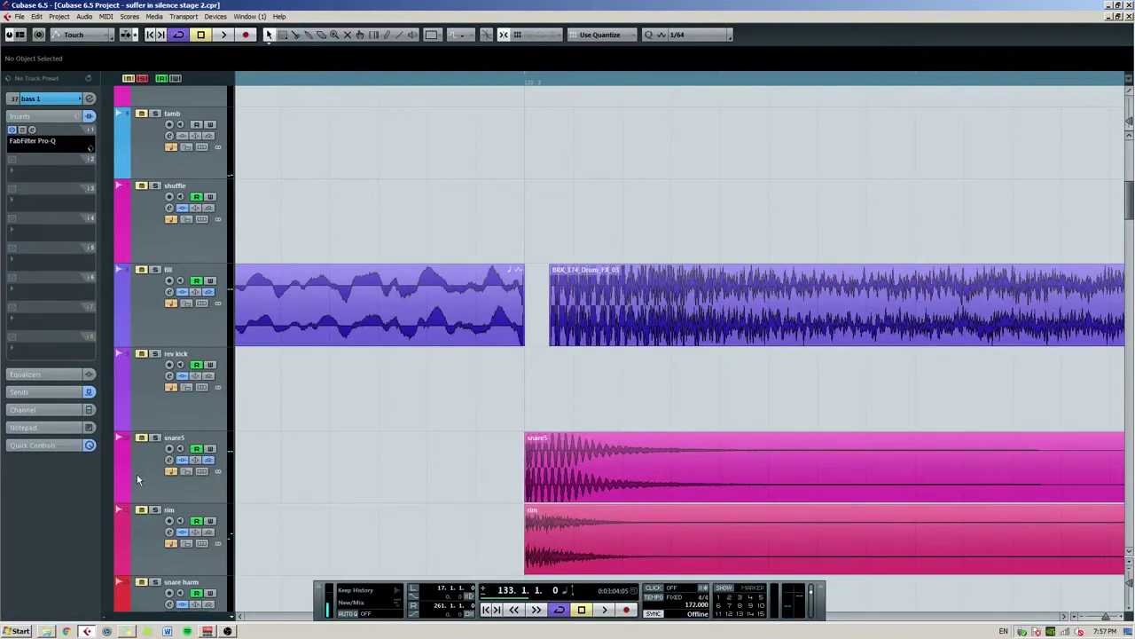
left_click(154, 438)
left_click(155, 509)
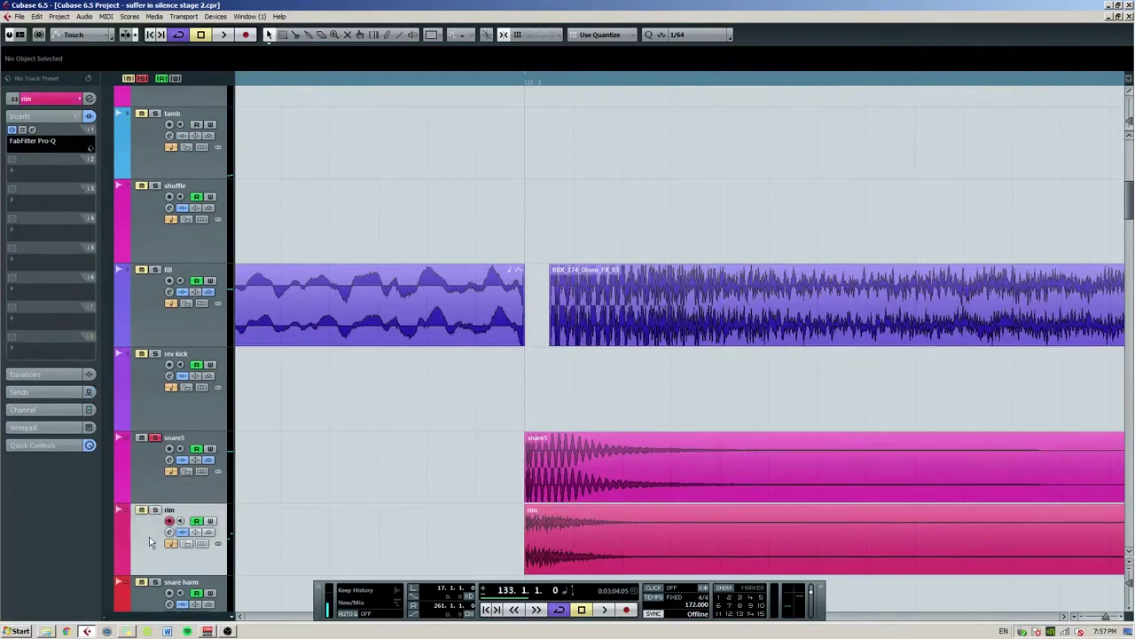
key("space")
scroll(534, 393, "down", 2)
scroll(534, 393, "up", 2)
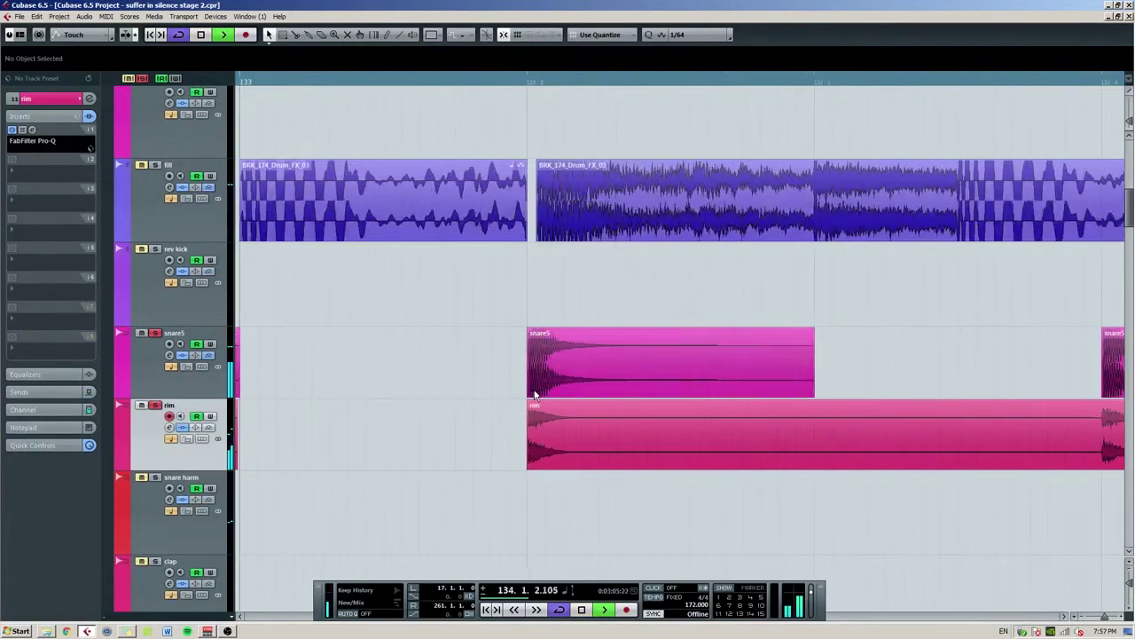
key("space")
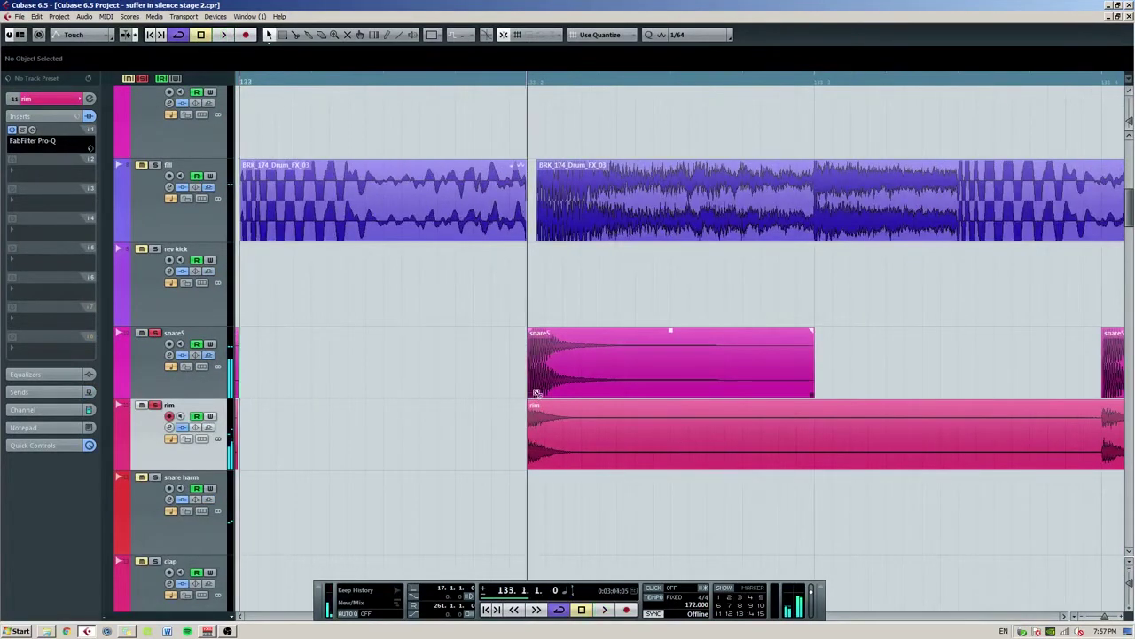
Clear the solos and inspect the gaps cut in bass fizz and bass 1 from beat 133.2 up to bar 137.
scroll(535, 393, "up", 1)
scroll(537, 393, "down", 10)
key("2")
left_click(548, 390)
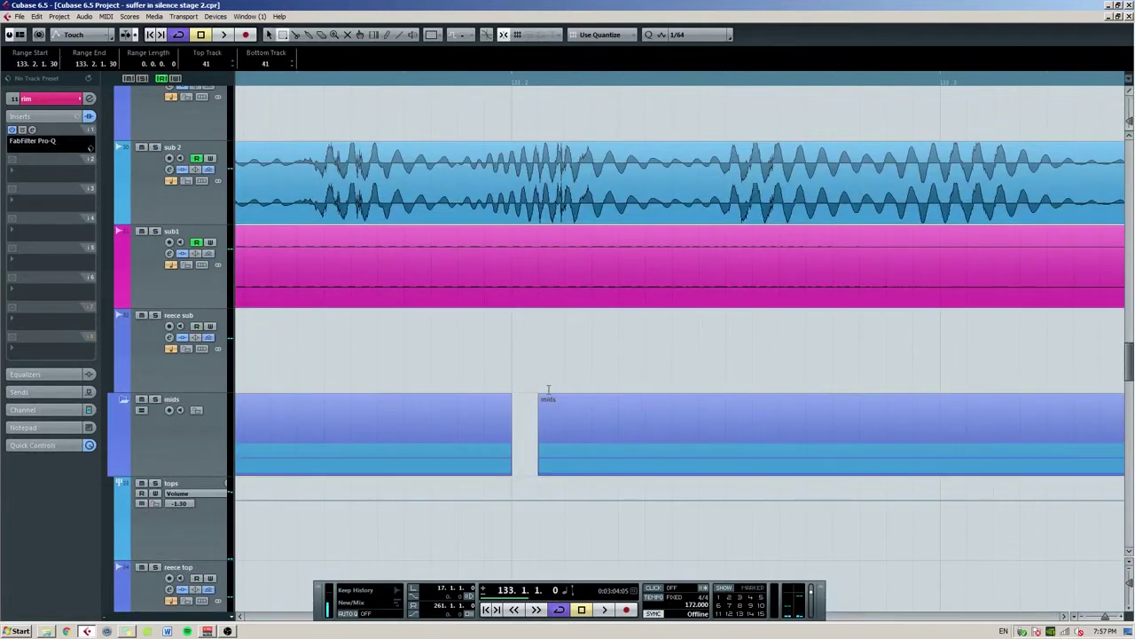
scroll(550, 381, "down", 8)
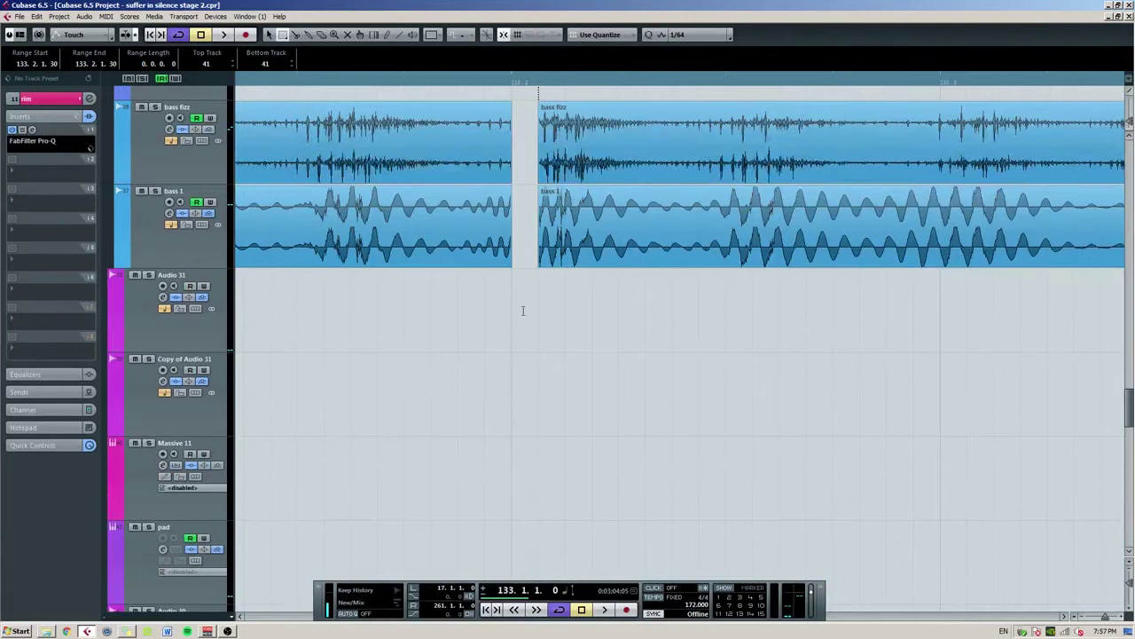
scroll(522, 310, "up", 1)
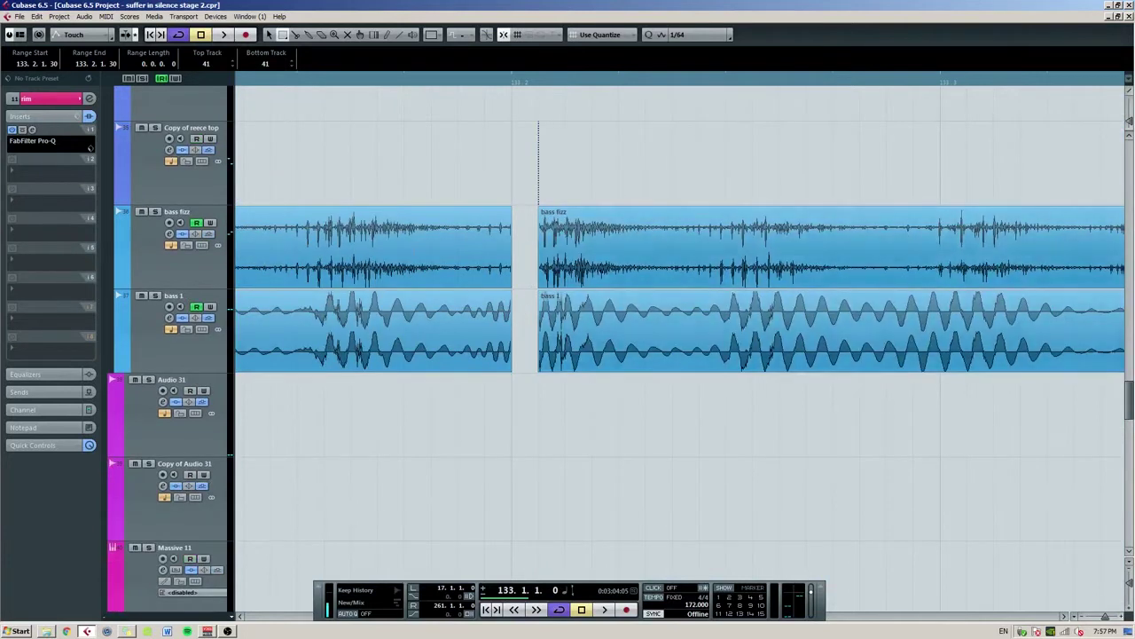
scroll(530, 258, "down", 2)
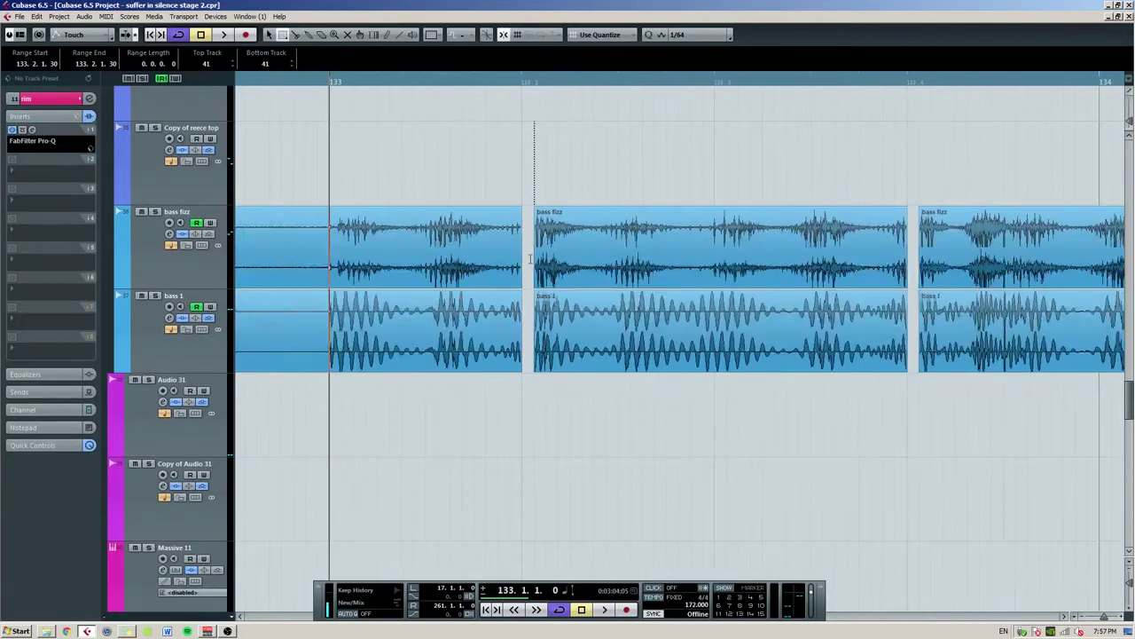
scroll(530, 258, "down", 5)
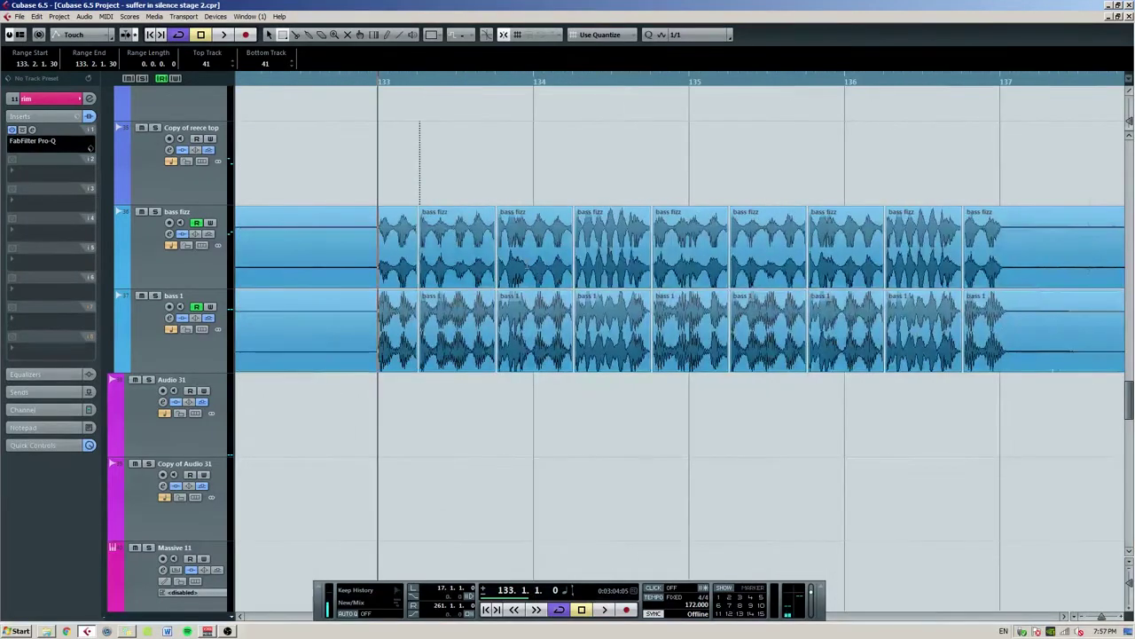
Set the playback position to bar 138, solo reece top, play it past bar 140 and stop playback.
scroll(527, 257, "right", 1)
scroll(527, 257, "up", 4)
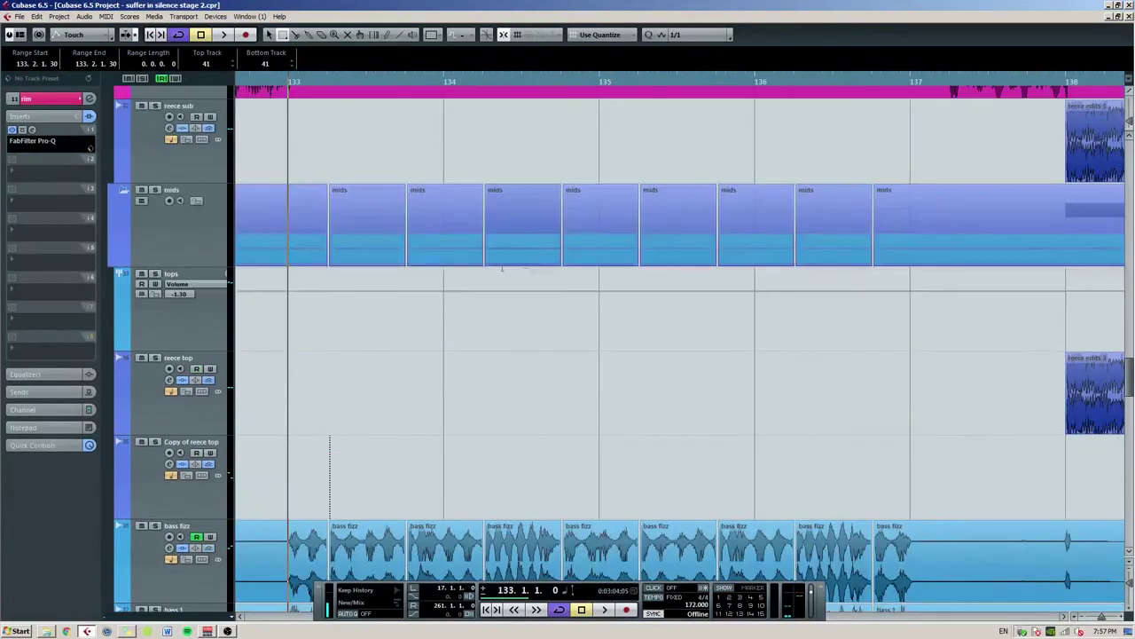
scroll(679, 257, "right", 3)
scroll(679, 257, "up", 3)
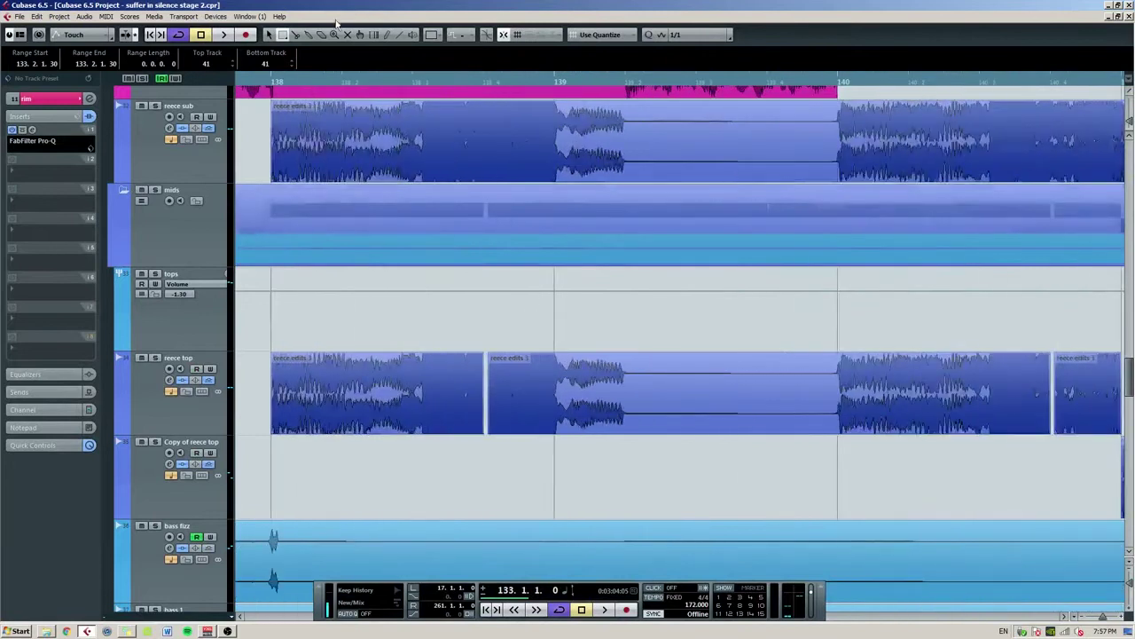
left_click(272, 78)
left_click(177, 406)
key("s")
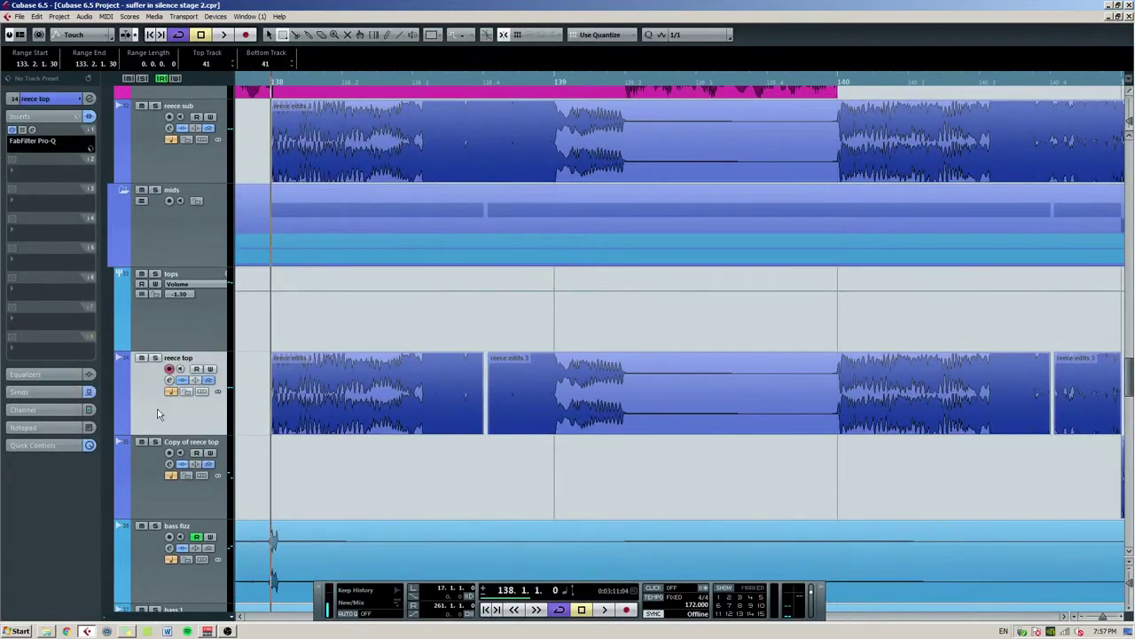
key("space")
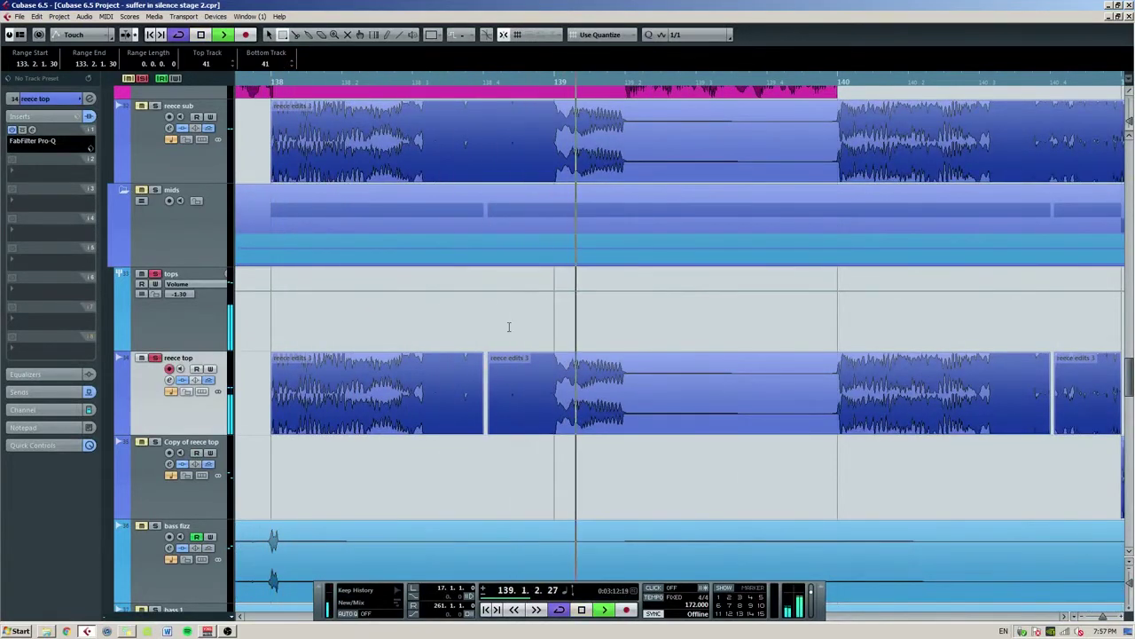
scroll(653, 359, "right", 5)
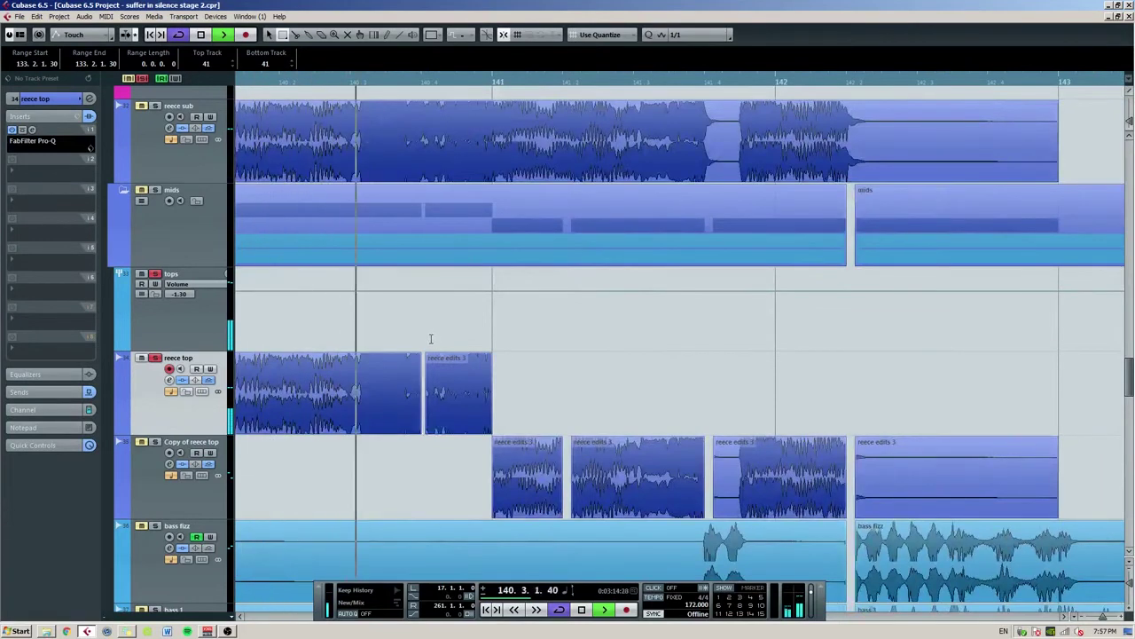
key("space")
Examine the small gap between the reece edits clips on the reece top track, just before bar 139.
scroll(476, 332, "down", 2)
scroll(435, 377, "up", 5)
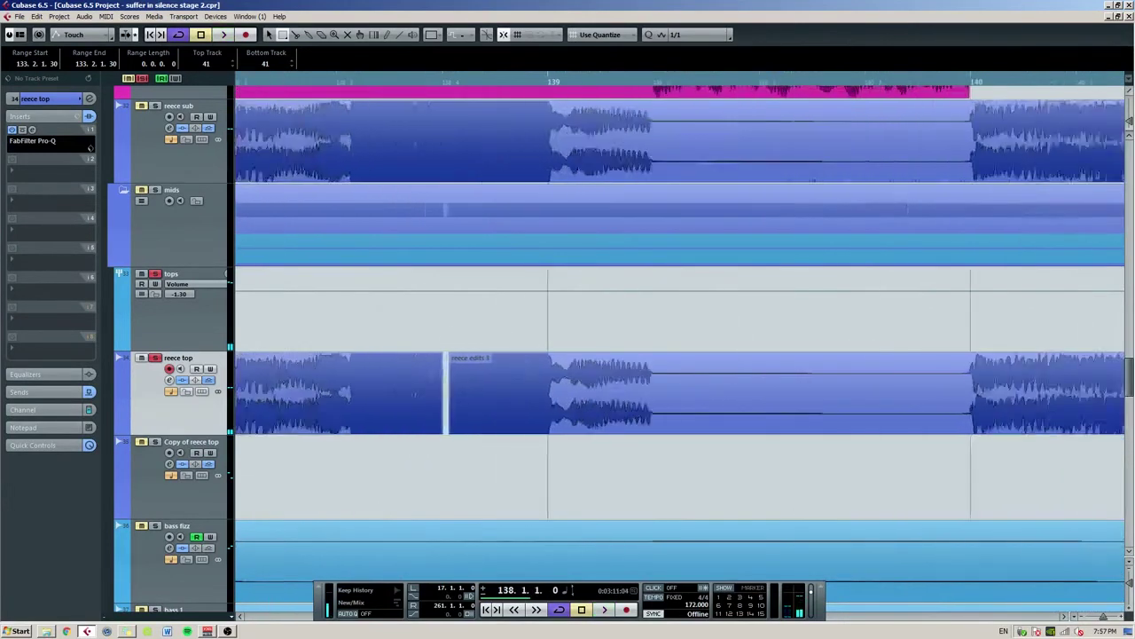
scroll(706, 390, "down", 5)
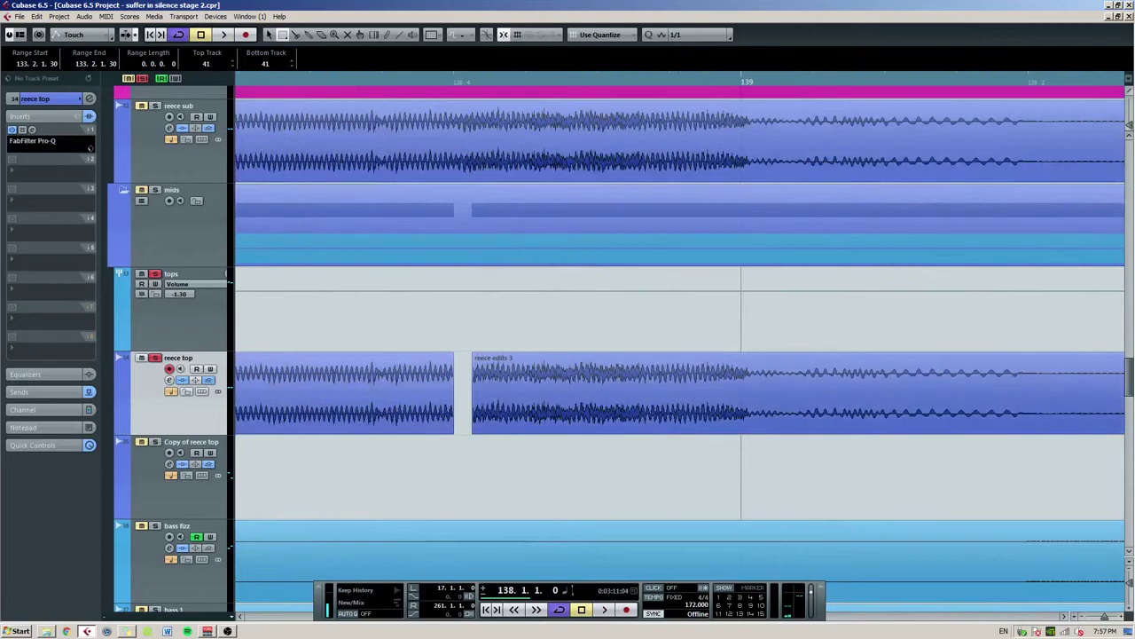
Solo snare5, rim and snare harm, play them together from bar 138 to about bar 140 and stop playback.
scroll(674, 337, "right", 2)
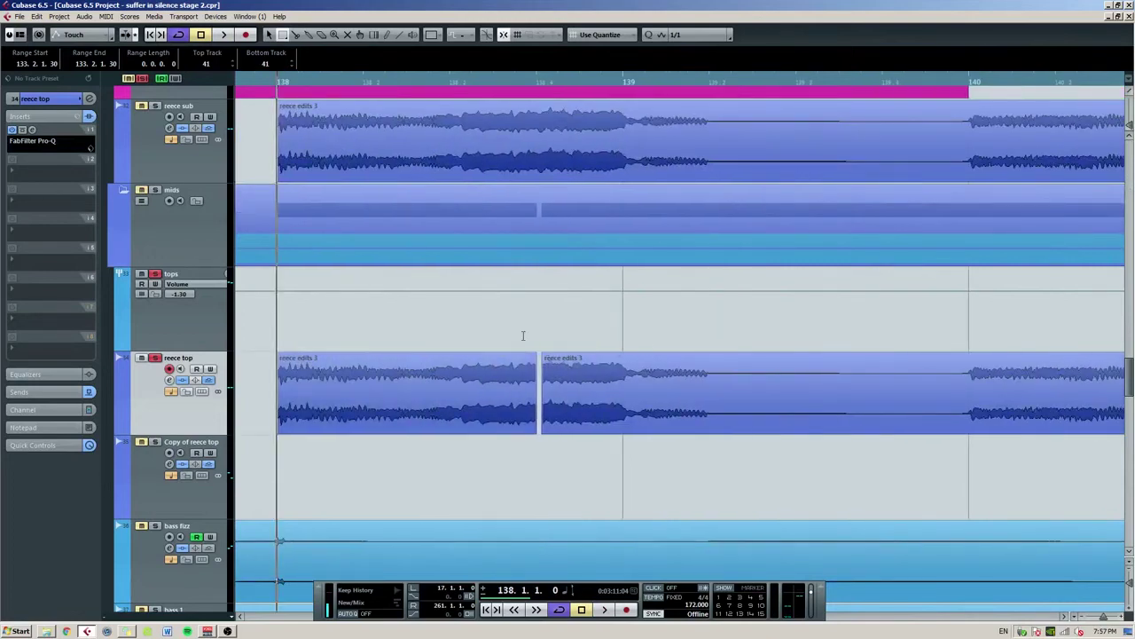
scroll(491, 313, "up", 5)
scroll(491, 313, "up", 10)
scroll(499, 309, "up", 2)
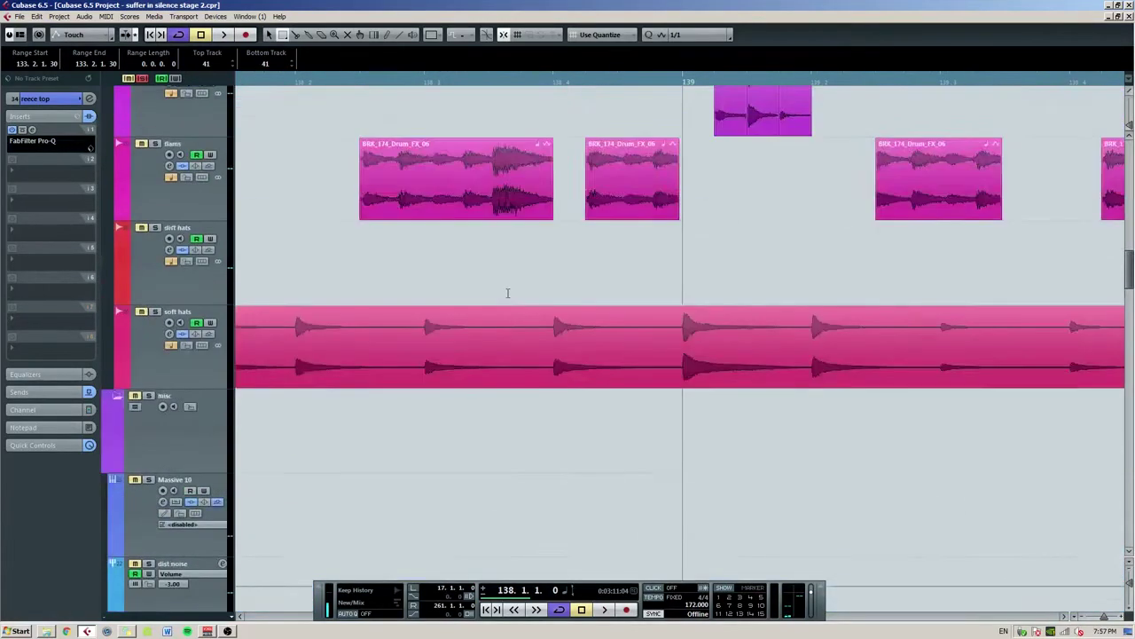
scroll(479, 307, "up", 2)
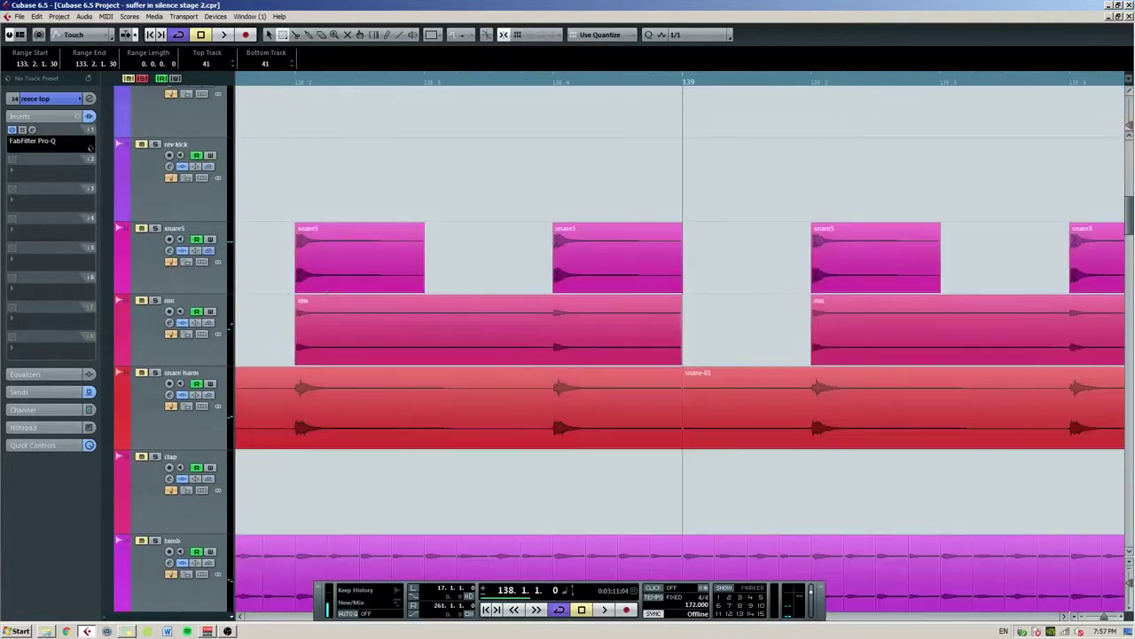
left_click(134, 275)
left_click(155, 299)
left_click(155, 372)
left_click(155, 228)
key("space")
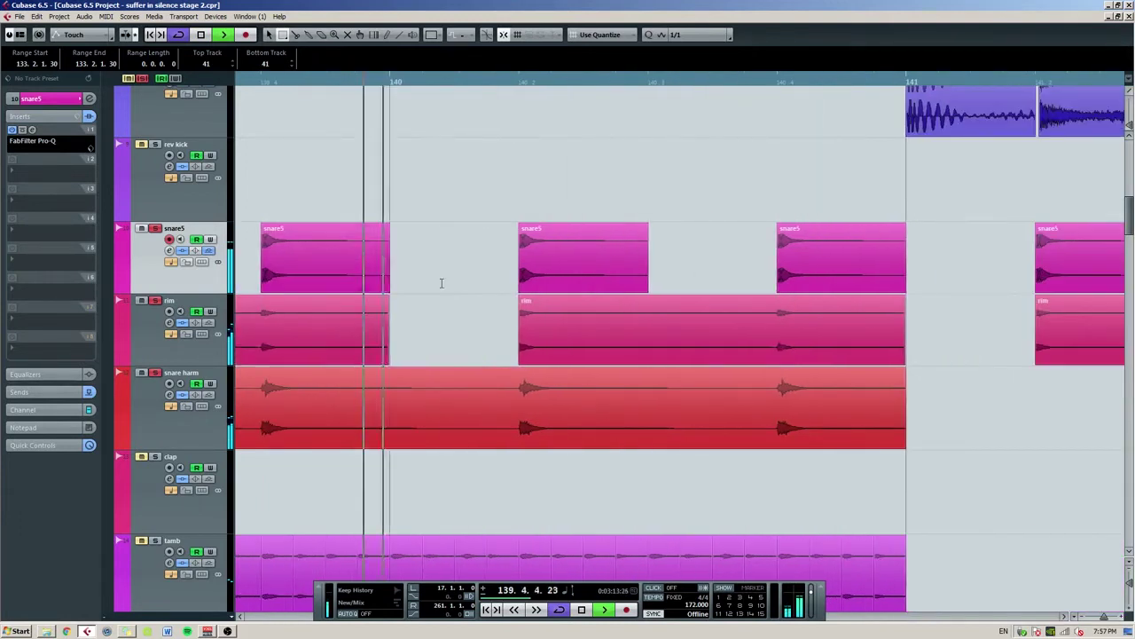
key("space")
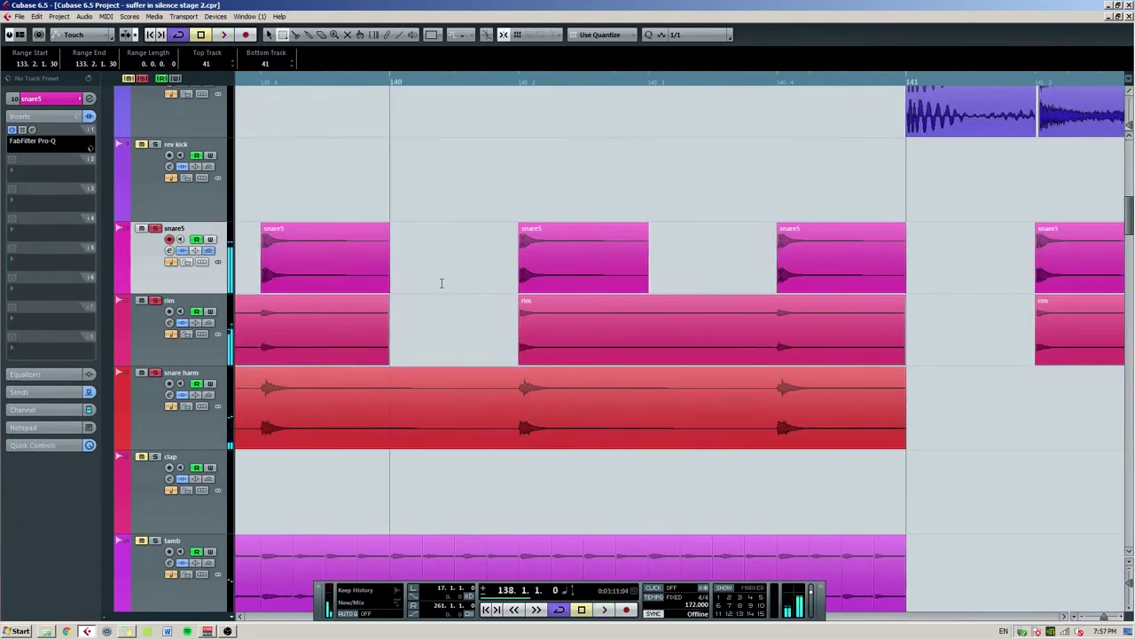
Clear the solos and inspect the gaps between the reece edits 3 clips on reece top from bar 138 to bar 141.
scroll(441, 283, "down", 3)
key("s")
scroll(453, 278, "left", 2)
scroll(462, 273, "up", 2)
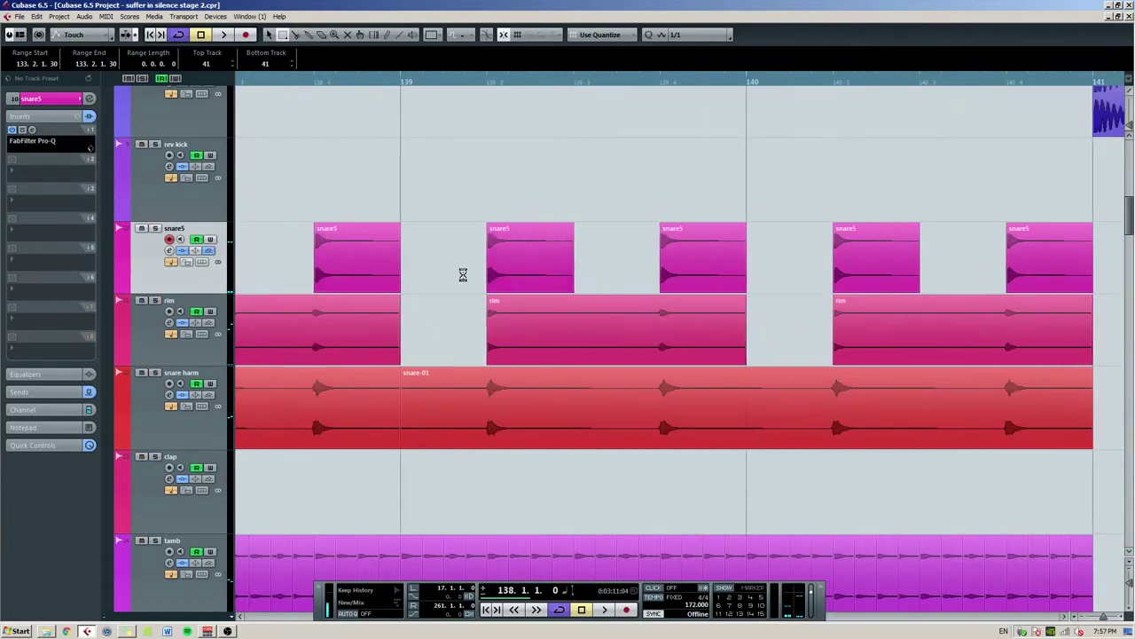
scroll(461, 275, "down", 3)
scroll(460, 280, "down", 4)
scroll(457, 282, "down", 6)
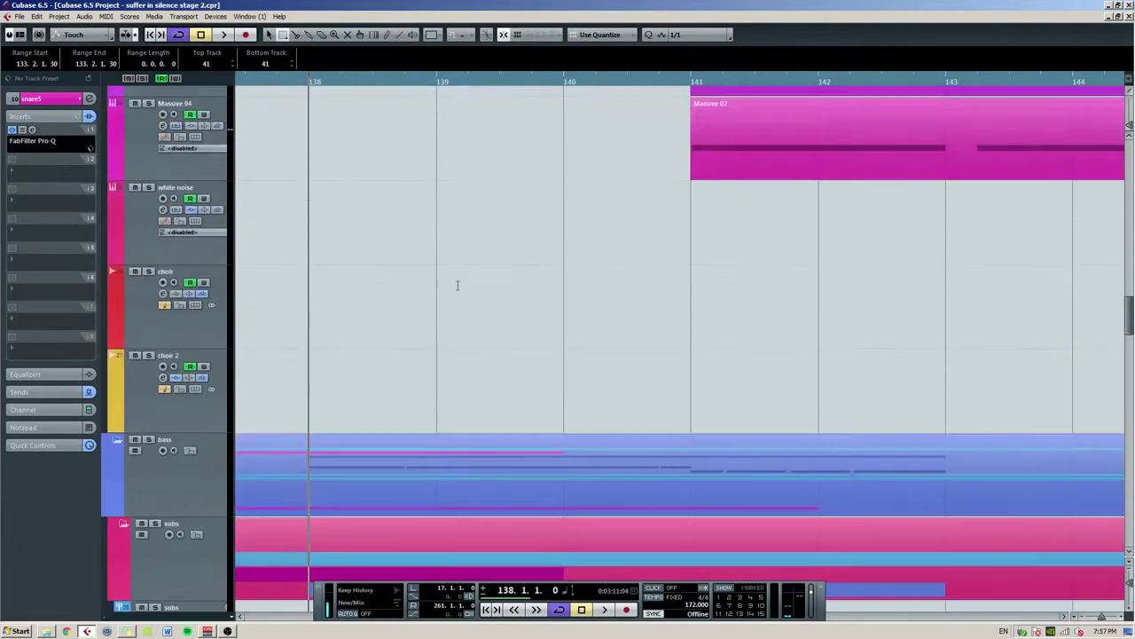
scroll(431, 284, "up", 3)
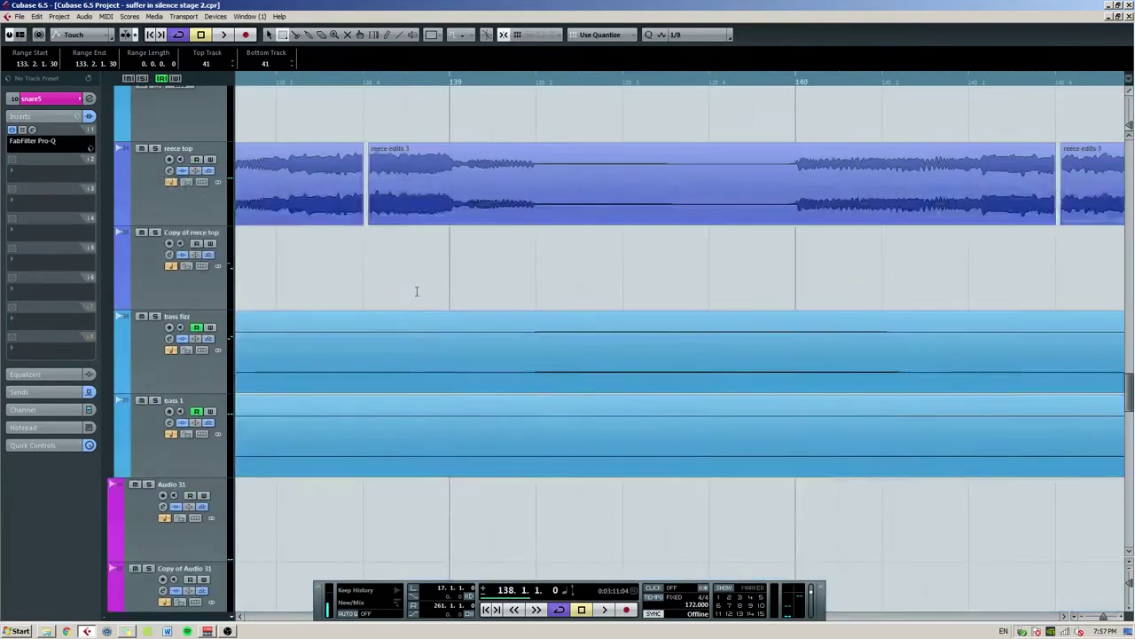
scroll(426, 282, "down", 2)
scroll(423, 277, "up", 4)
scroll(423, 276, "up", 1)
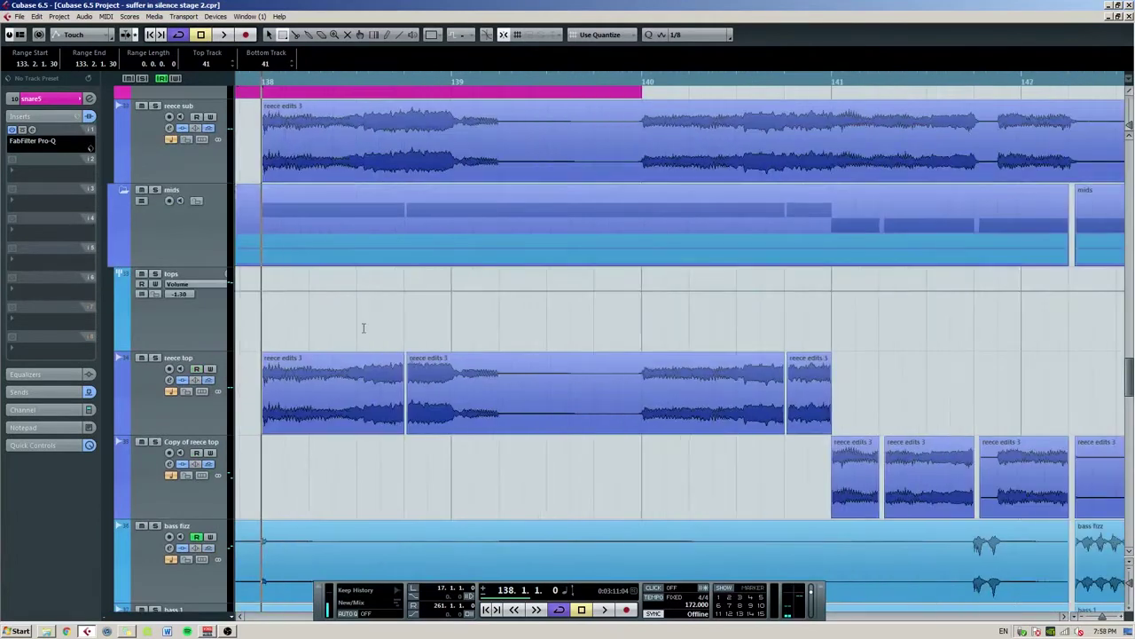
Solo reece top, select its first reece edits 3 clip, audition it repeatedly from bar 138 and undo the trial edit.
left_click(389, 380)
key("ctrl+r")
left_click(568, 353)
key("space")
key("space")
left_click(458, 369)
key("space")
key("space")
key("ctrl+z")
key("space")
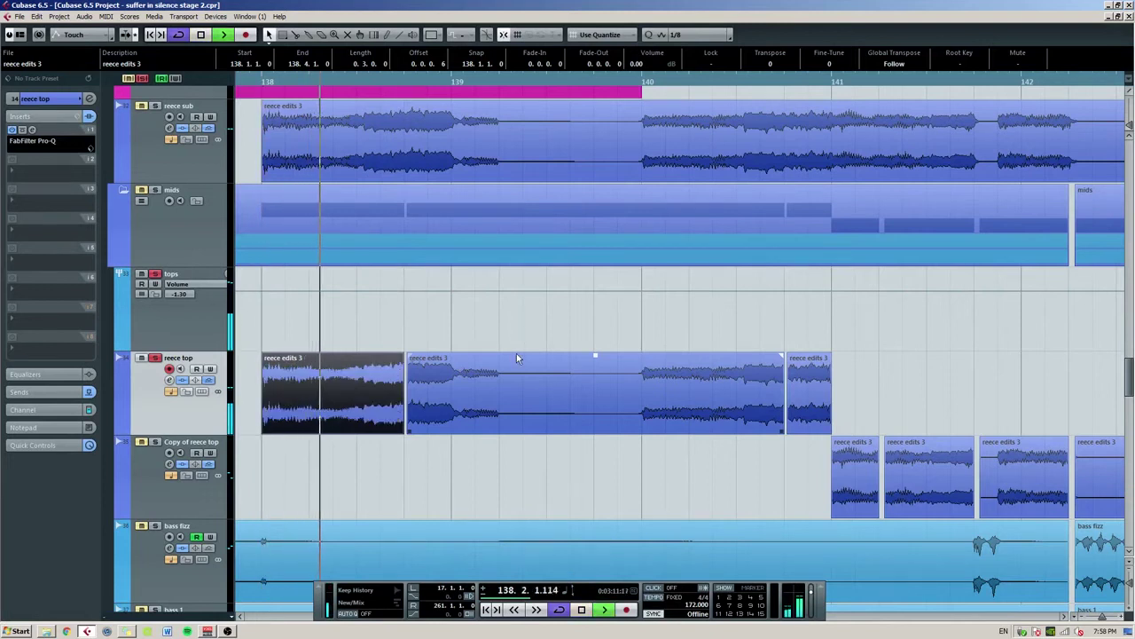
key("space")
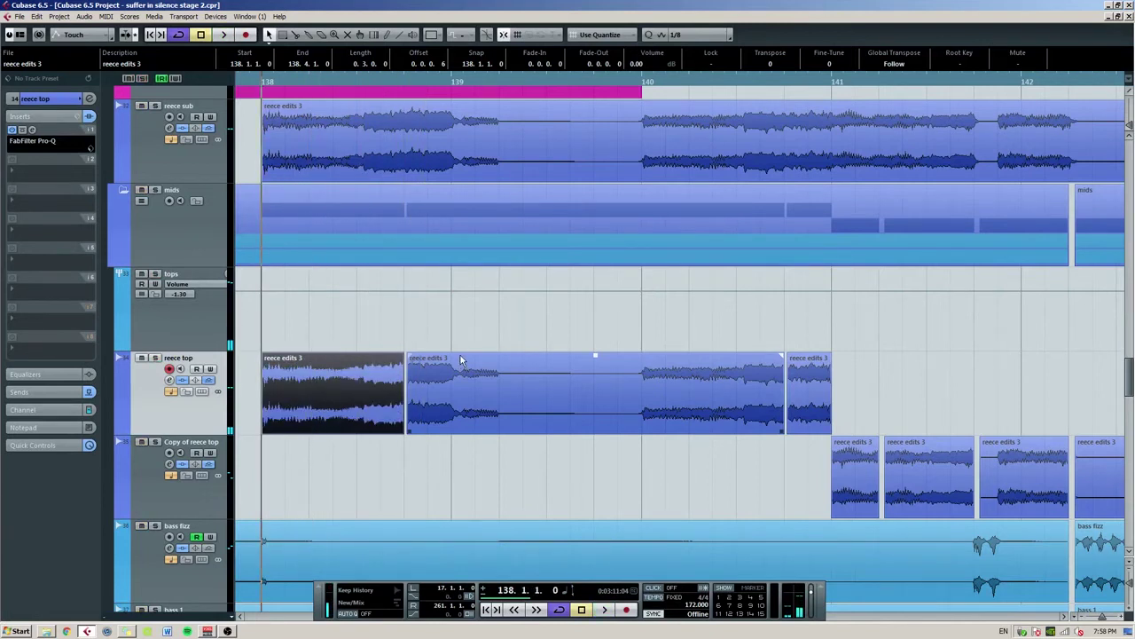
Clear the solo and examine how the sub1, reece sub, mids and reece top clips line up around bars 129 to 161.
scroll(461, 355, "up", 2)
key("g")
key("g")
key("g")
key("g")
key("g")
key("g")
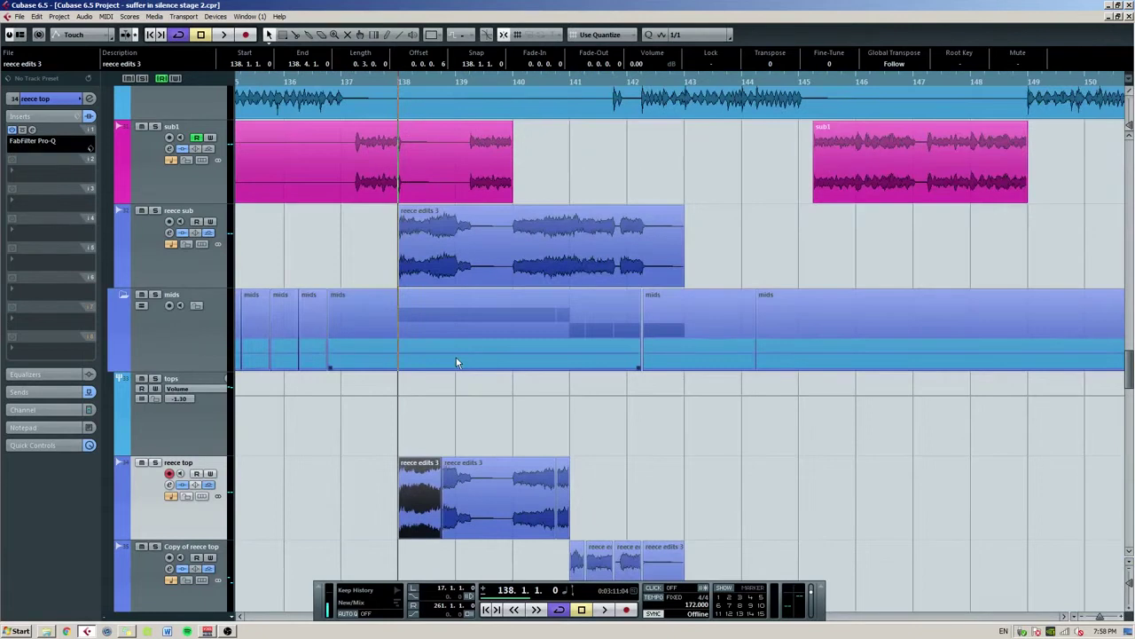
key("h")
key("h")
key("h")
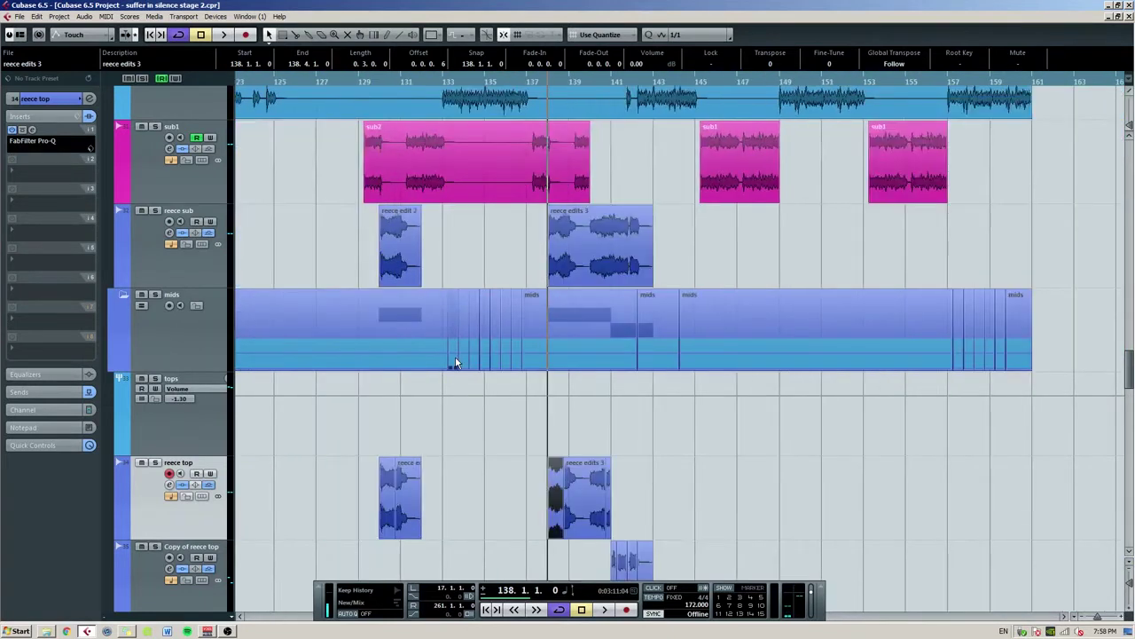
key("h")
key("h")
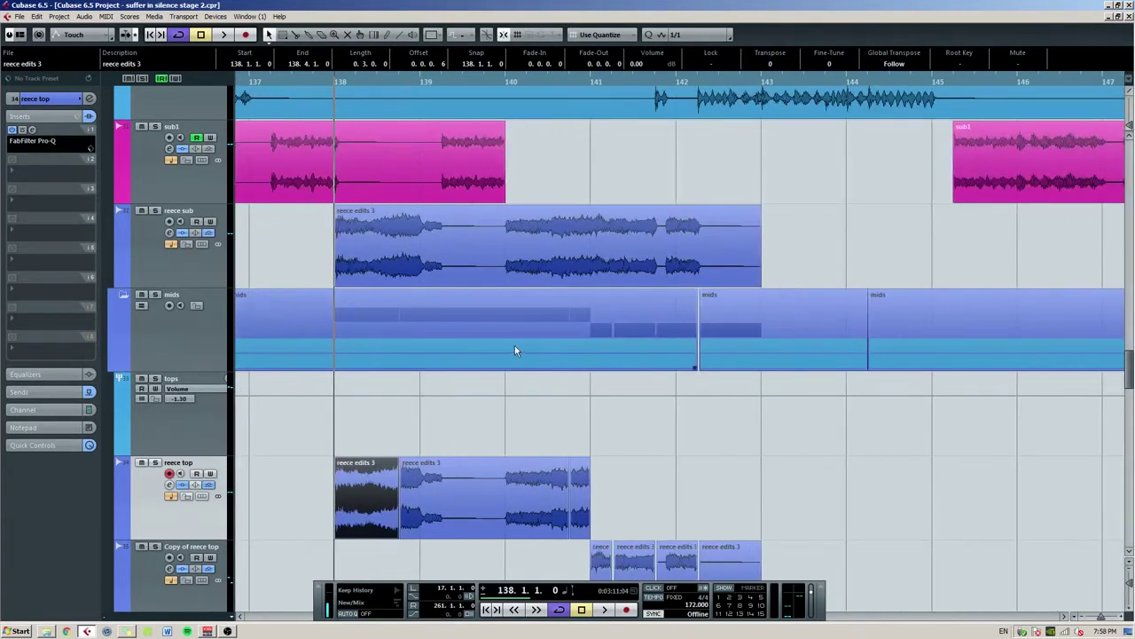
scroll(444, 344, "down", 2)
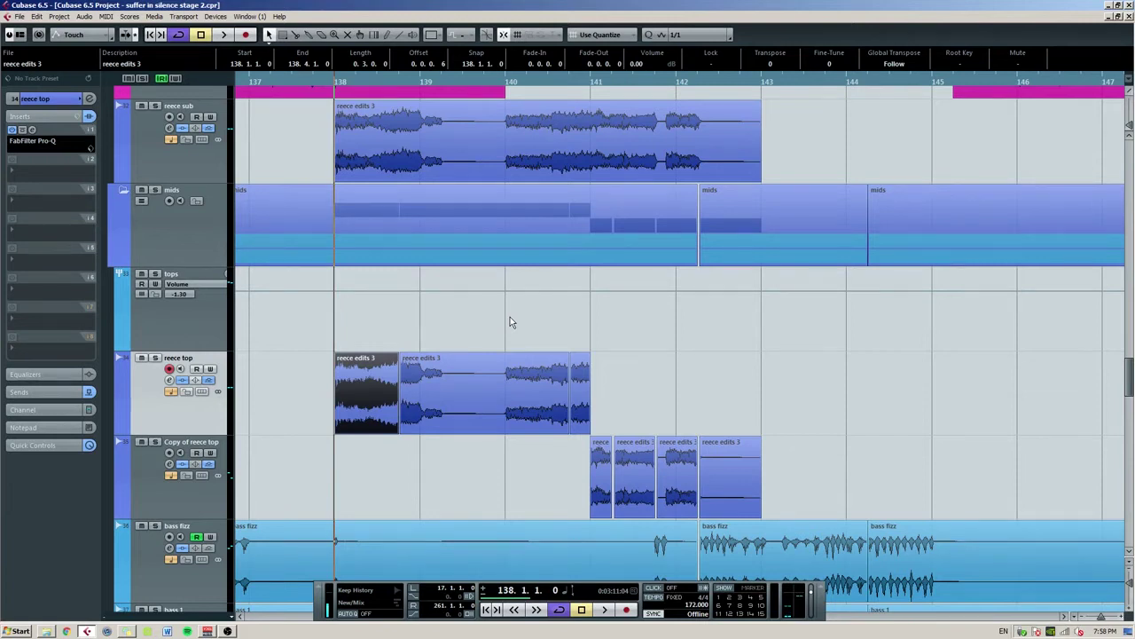
Solo the tops group, show its inserts, view the PSP VintageWarmer2 settings and close the plug-in.
left_click(29, 131)
left_click(30, 132)
left_click(208, 328)
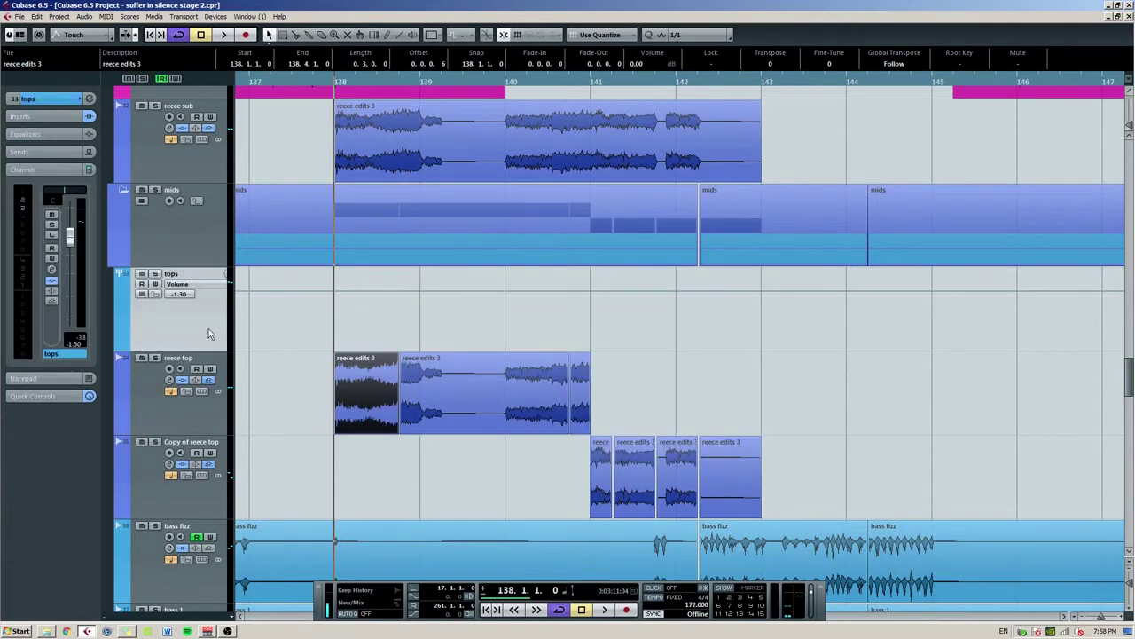
key("s")
left_click(45, 117)
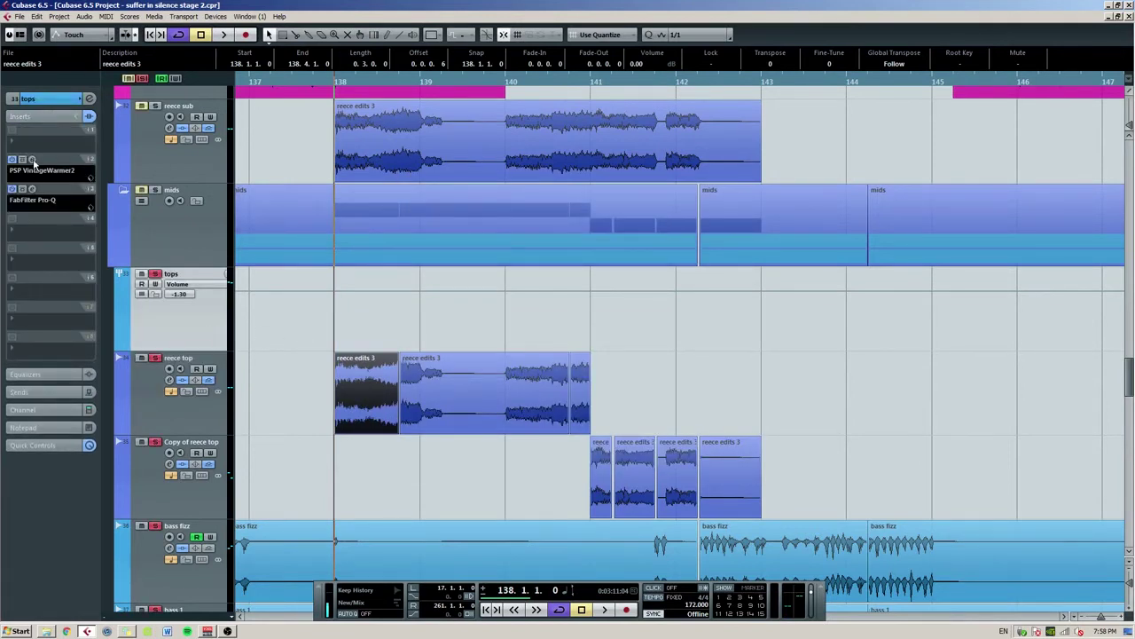
left_click(32, 161)
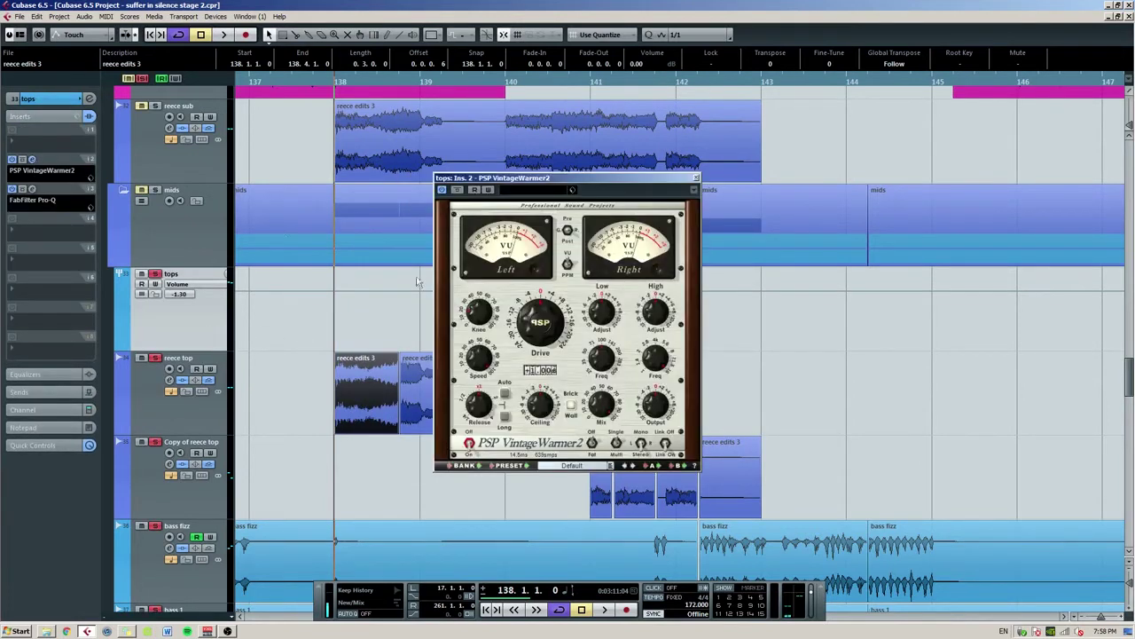
left_click(697, 180)
Inspect the three narrow cuts in the tops group's FabFilter Pro-Q insert one by one and close the equalizer.
left_click(33, 189)
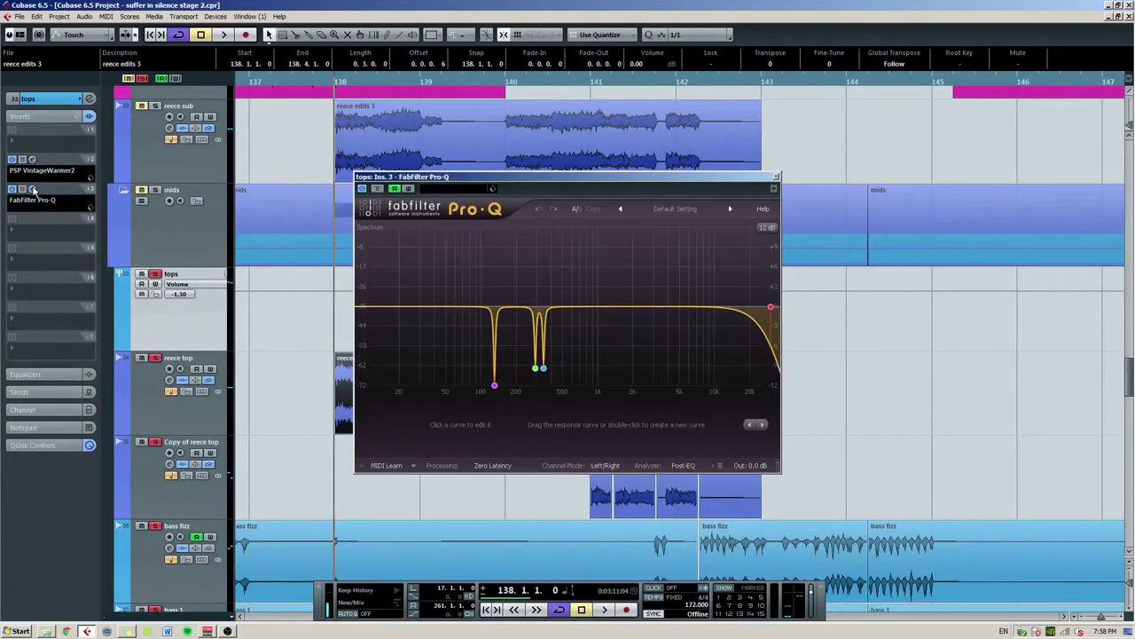
left_click_drag(508, 183, 505, 166)
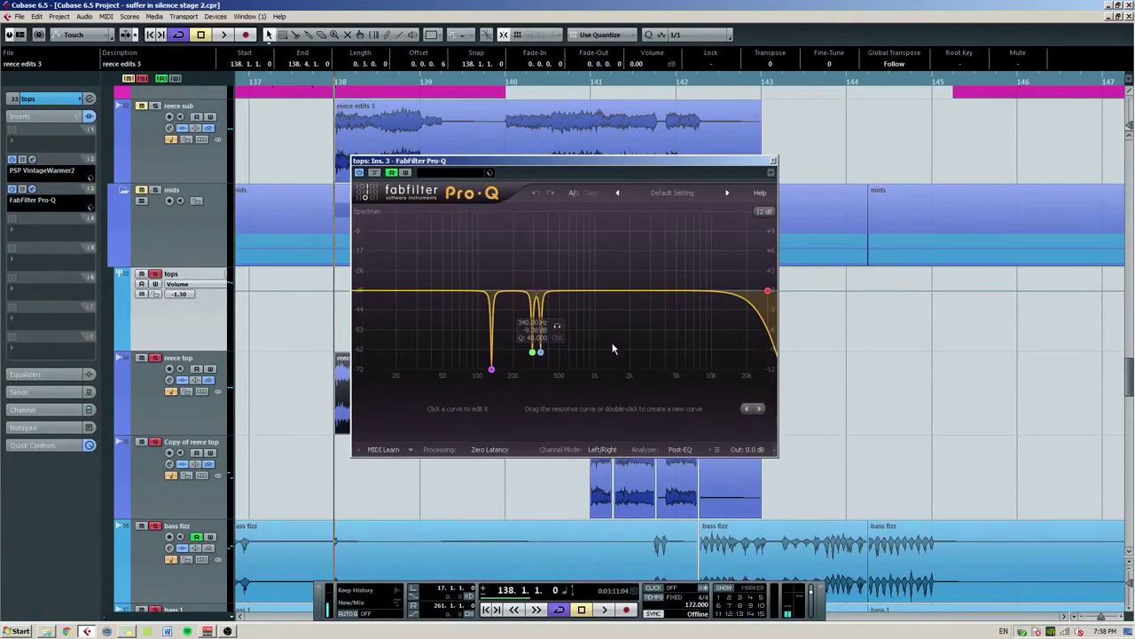
left_click(491, 371)
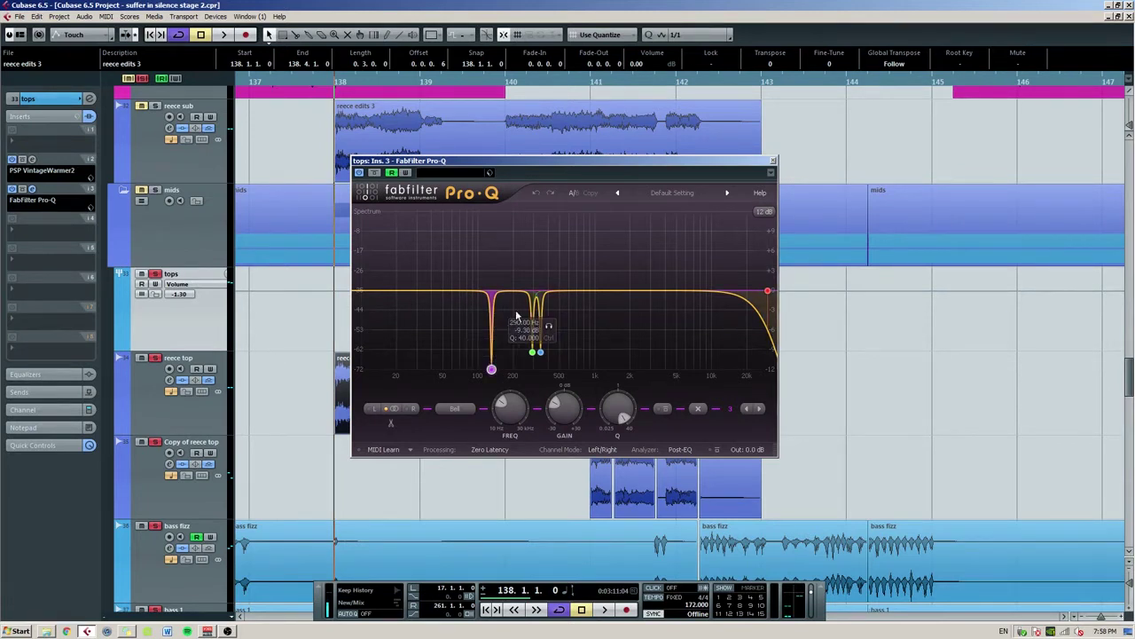
left_click(534, 356)
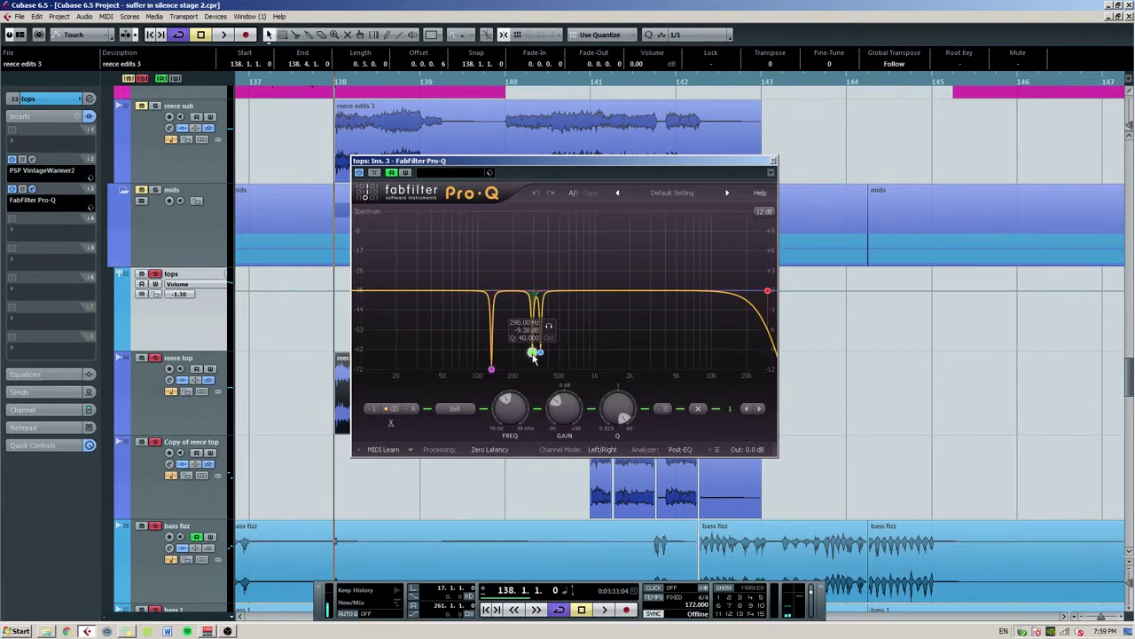
left_click(541, 353)
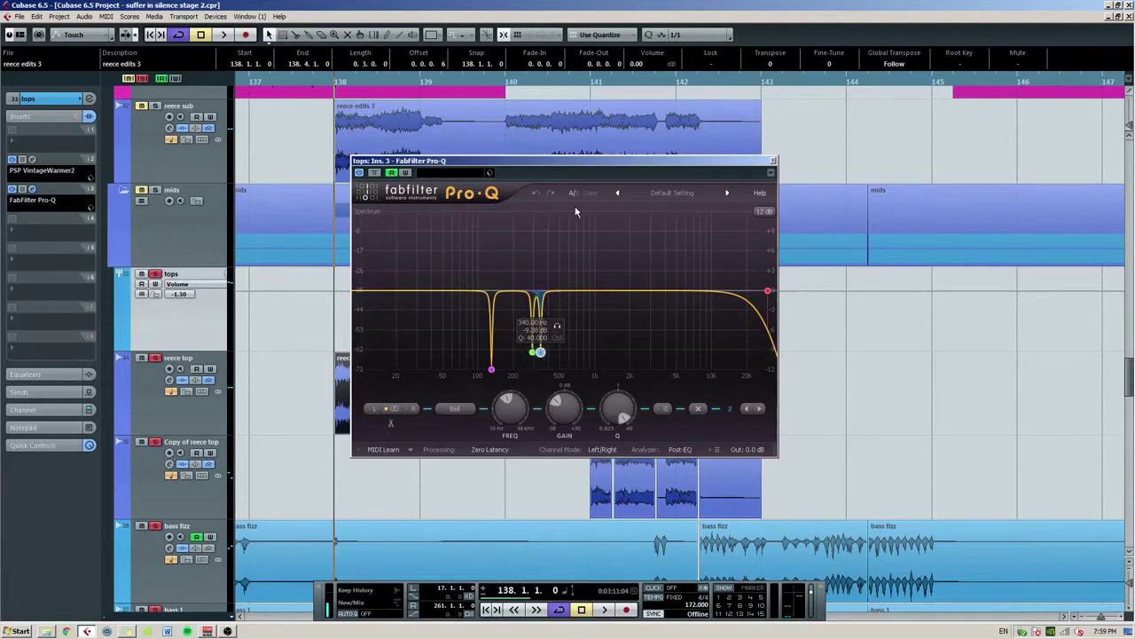
scroll(526, 119, "up", 2)
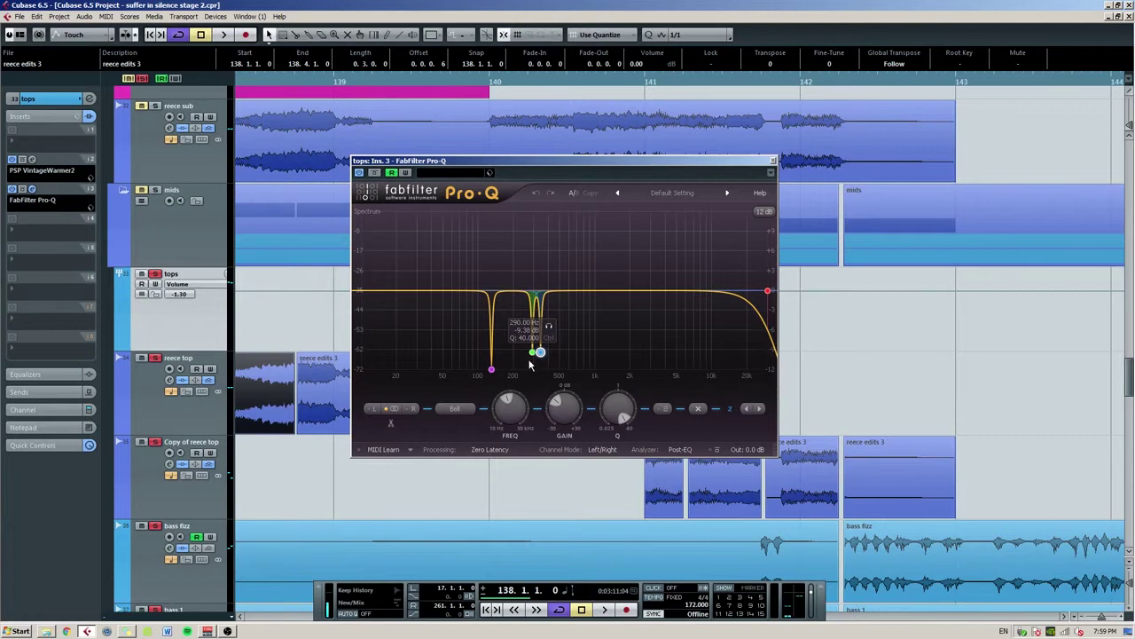
left_click(772, 161)
Clear the solos, survey the pad, stab, horn and melody tracks below the basses and select the pad track.
scroll(608, 256, "left", 4)
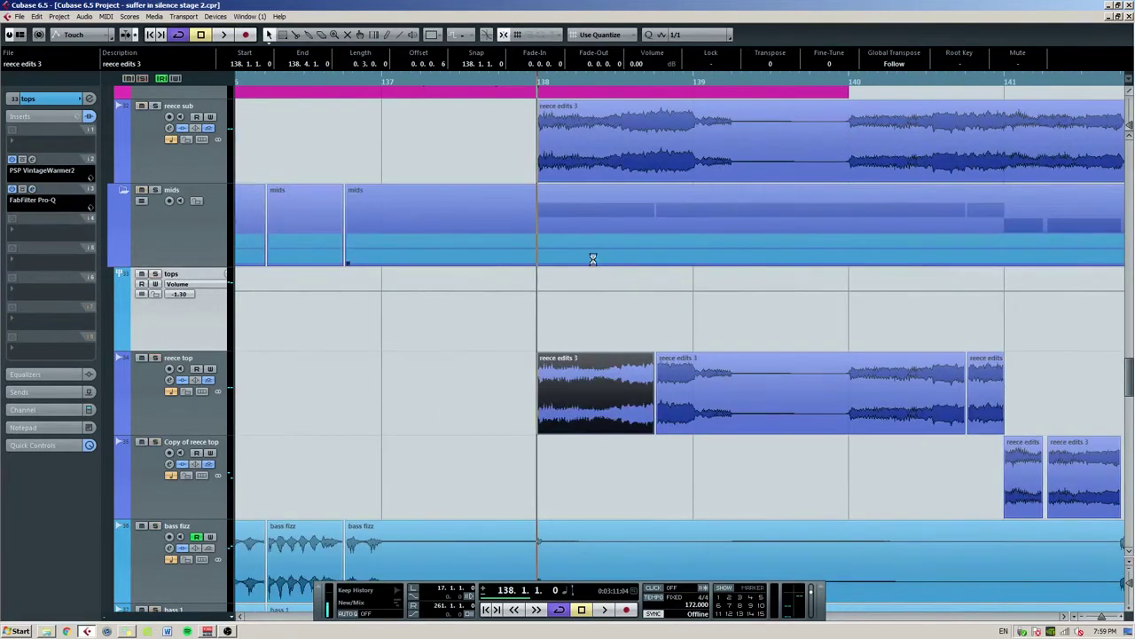
scroll(594, 258, "down", 5)
scroll(593, 264, "down", 5)
scroll(526, 269, "down", 3)
scroll(486, 271, "down", 5)
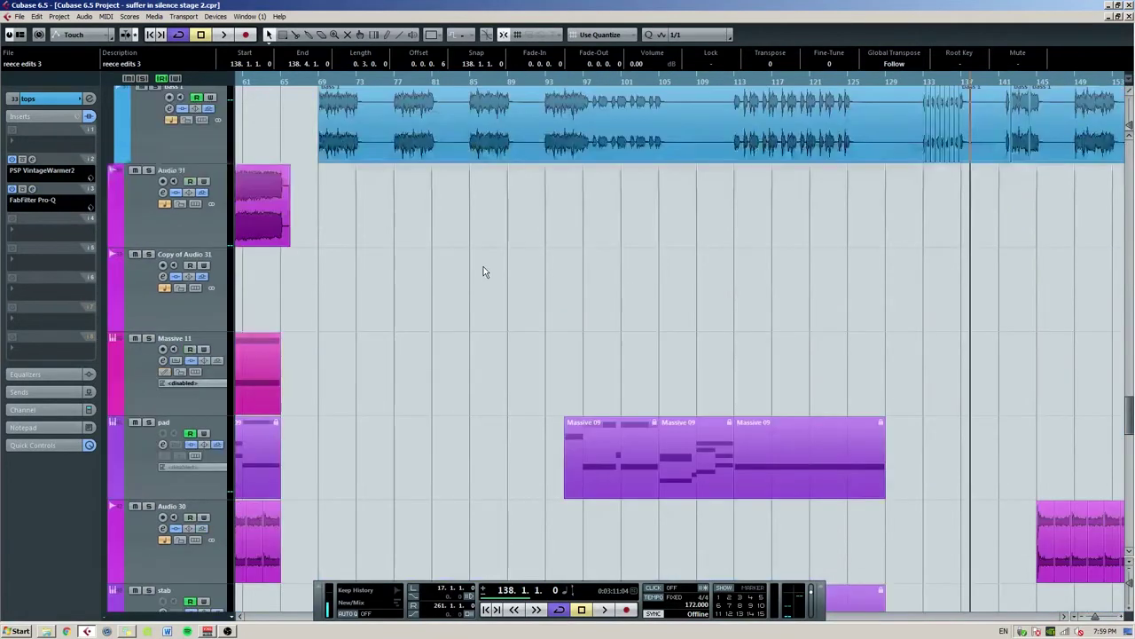
scroll(483, 272, "down", 3)
scroll(484, 272, "down", 3)
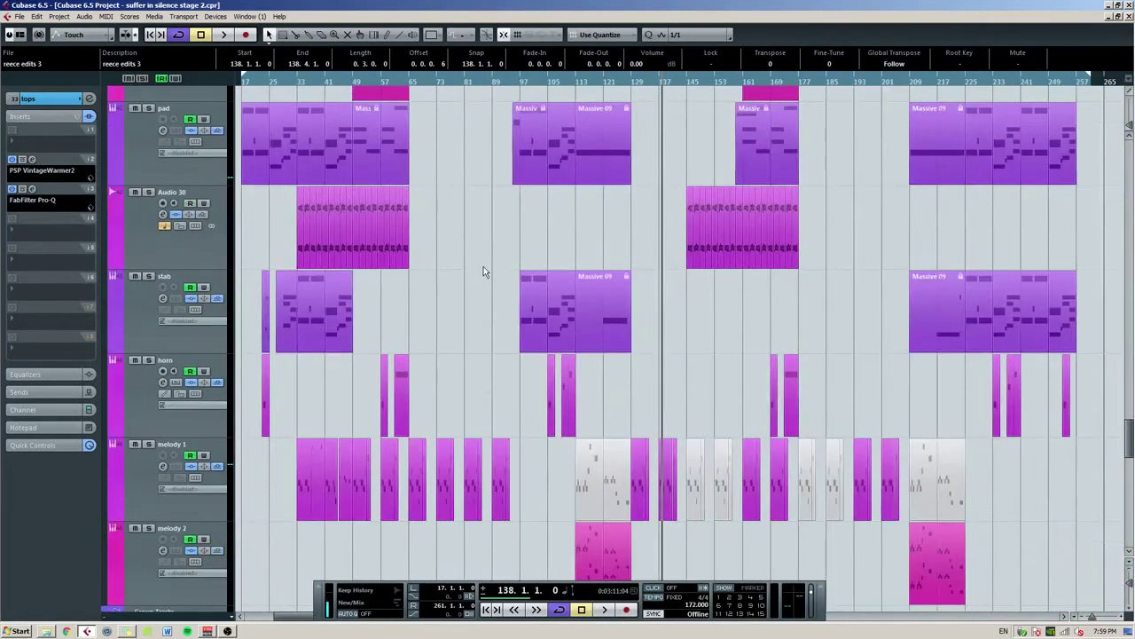
scroll(448, 284, "up", 6)
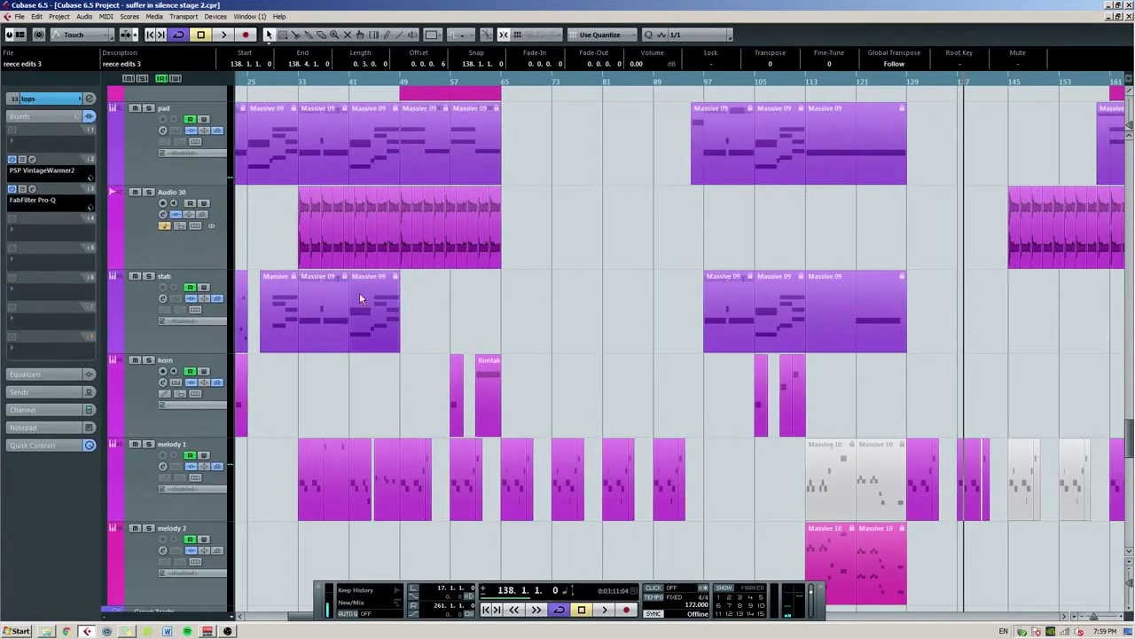
scroll(359, 293, "up", 2)
left_click(149, 255)
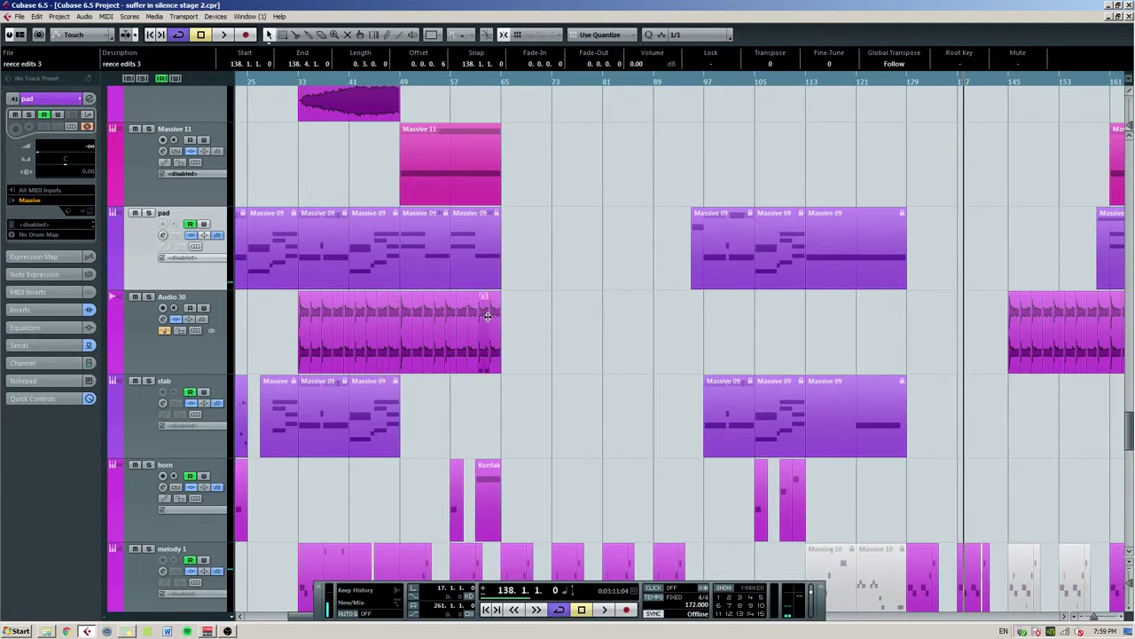
Examine where the pad, stab, horn, melody 1 and melody 2 clips are placed across the whole arrangement.
scroll(408, 290, "down", 1)
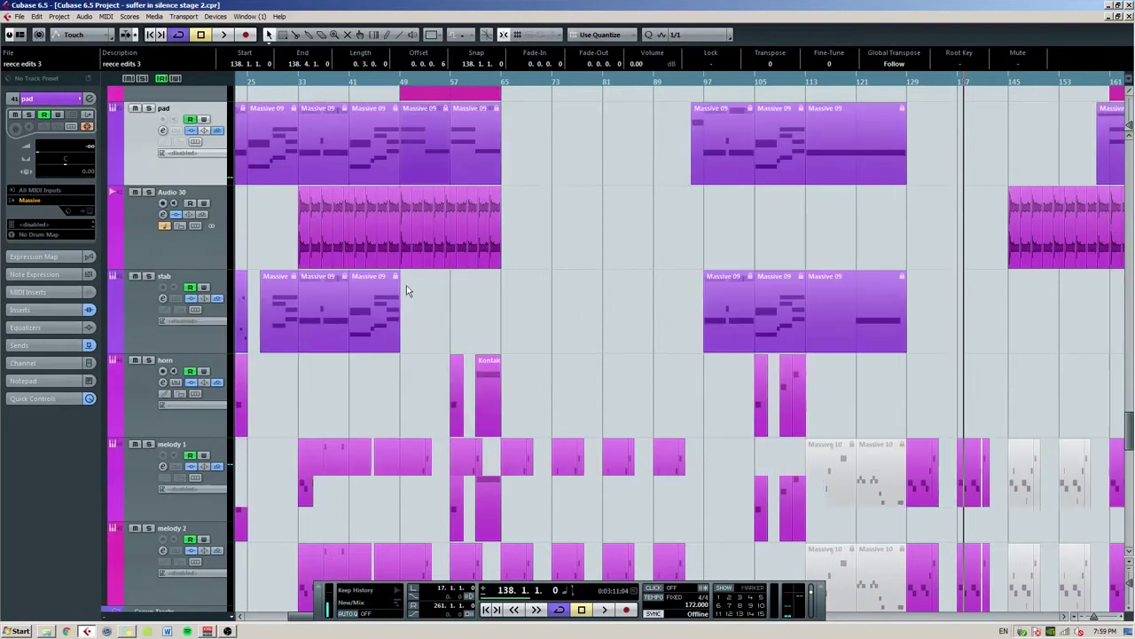
scroll(408, 290, "up", 1)
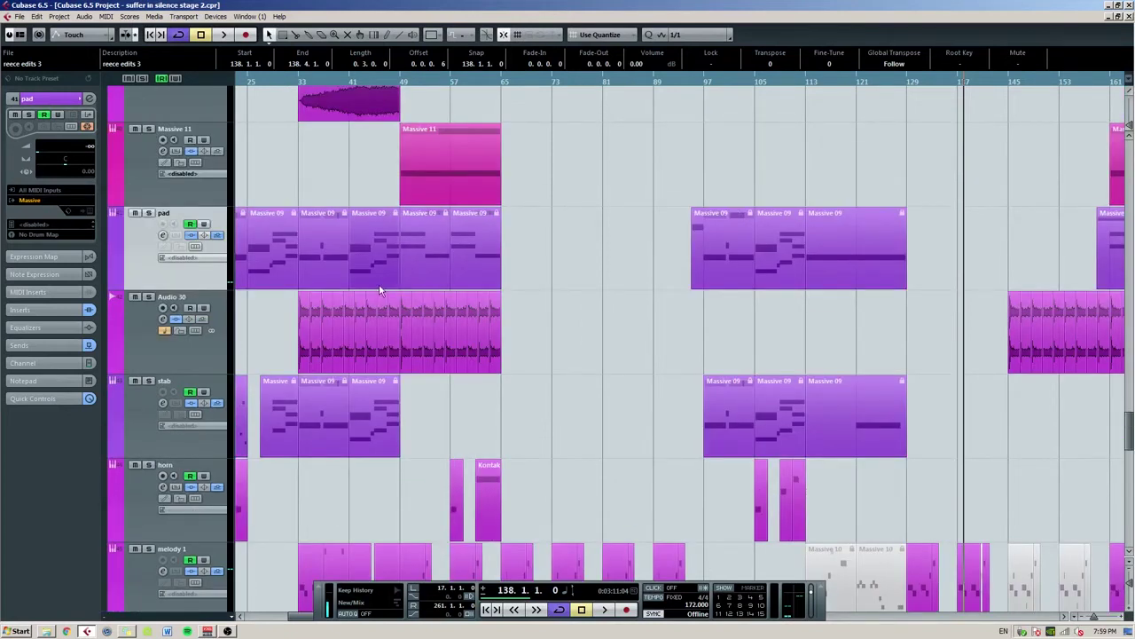
scroll(408, 291, "up", 1, "ctrl")
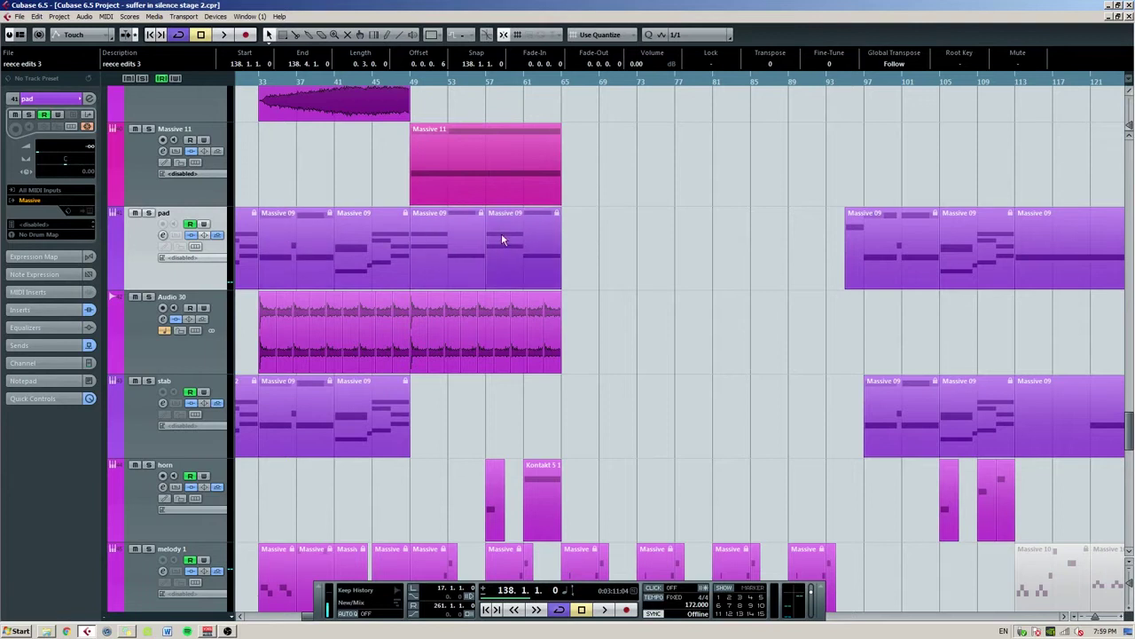
scroll(500, 234, "down", 1)
scroll(500, 234, "down", 1)
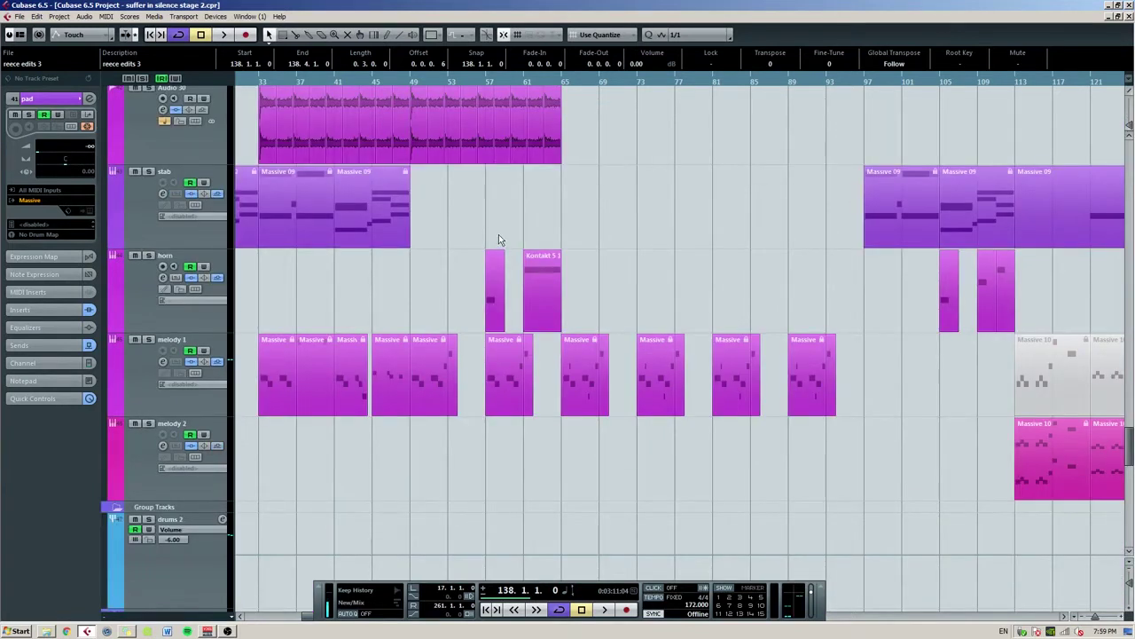
scroll(499, 234, "up", 1)
scroll(499, 235, "right", 1)
scroll(501, 244, "down", 2, "ctrl")
scroll(501, 246, "right", 1)
scroll(500, 246, "down", 2)
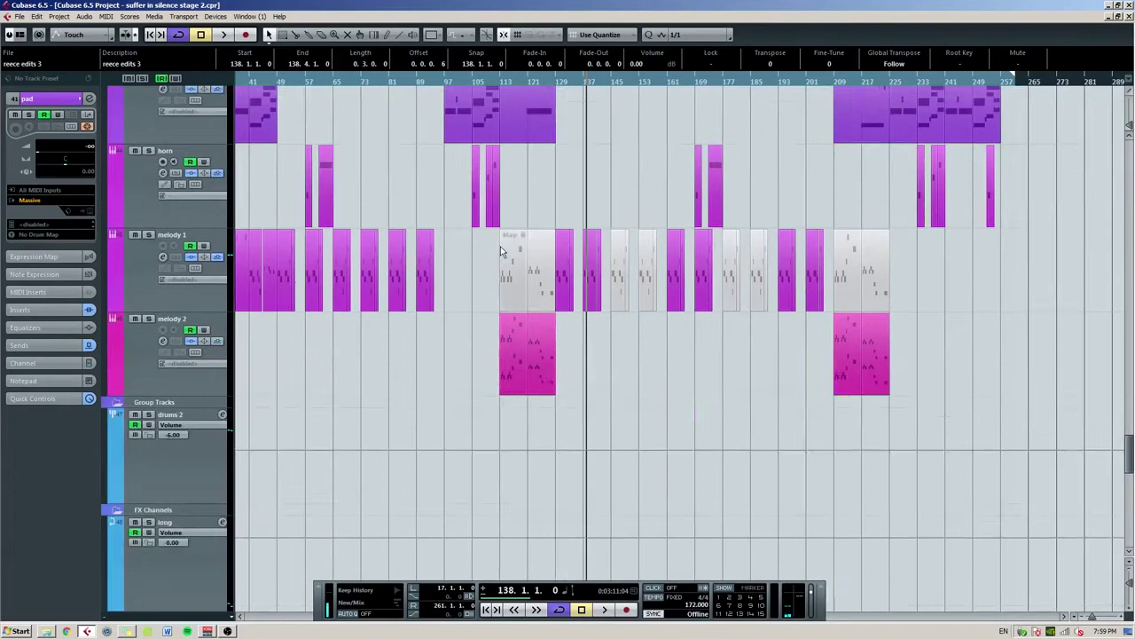
scroll(500, 245, "down", 2, "ctrl")
scroll(433, 262, "up", 3)
scroll(399, 279, "up", 2, "ctrl")
scroll(451, 266, "left", 1)
scroll(455, 260, "up", 3)
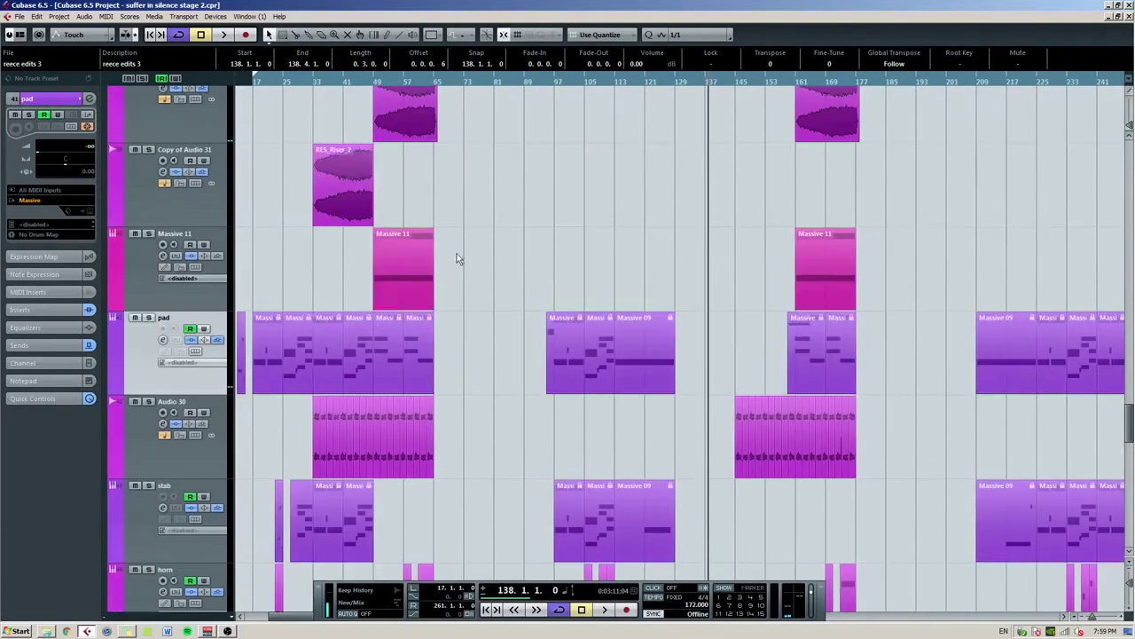
Survey the tracks from the pad back up through the basses and percussion to the drum folders and kick group.
scroll(409, 247, "up", 3, "ctrl")
scroll(441, 248, "left", 1)
scroll(441, 249, "up", 2)
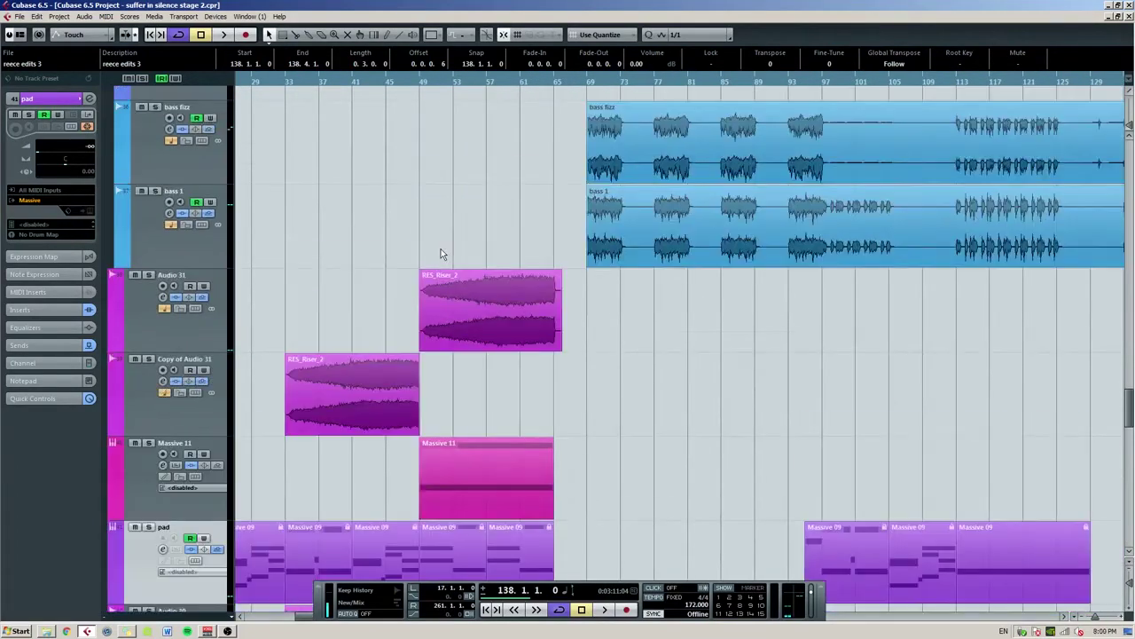
scroll(441, 249, "down", 3, "ctrl")
scroll(443, 259, "up", 5)
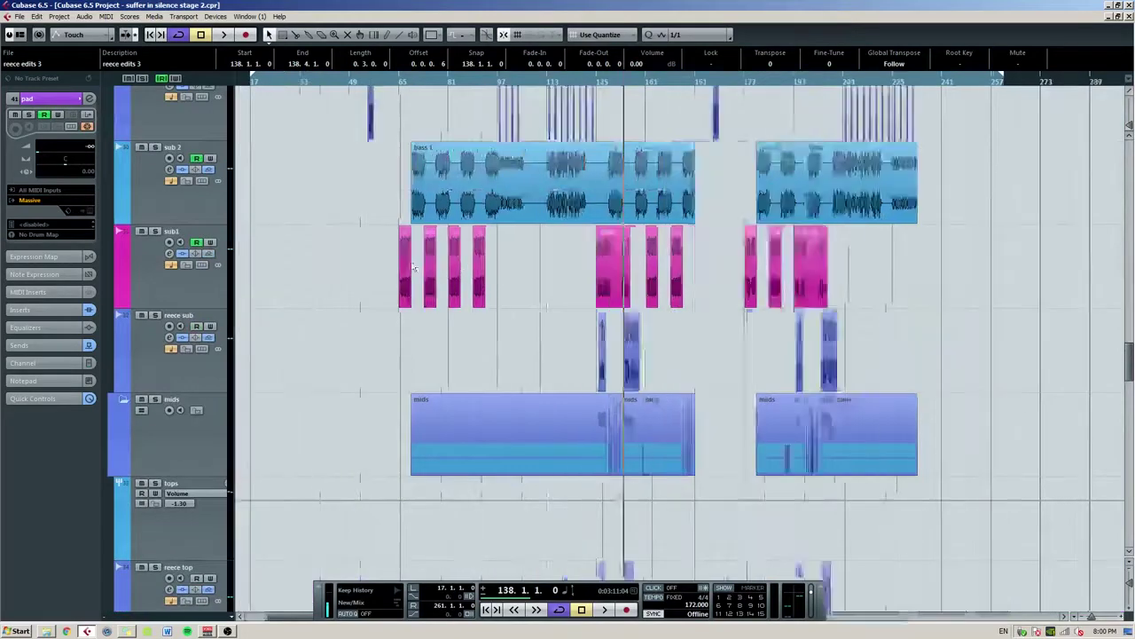
scroll(412, 266, "up", 2, "ctrl")
scroll(413, 266, "up", 8)
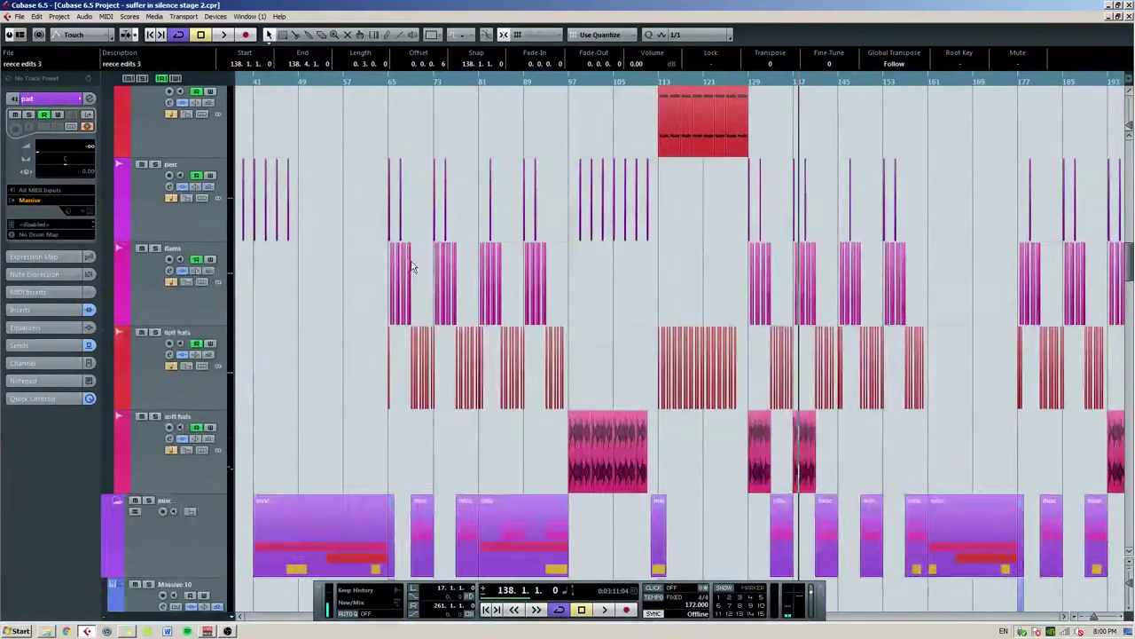
scroll(408, 257, "up", 1, "ctrl")
scroll(408, 258, "up", 6)
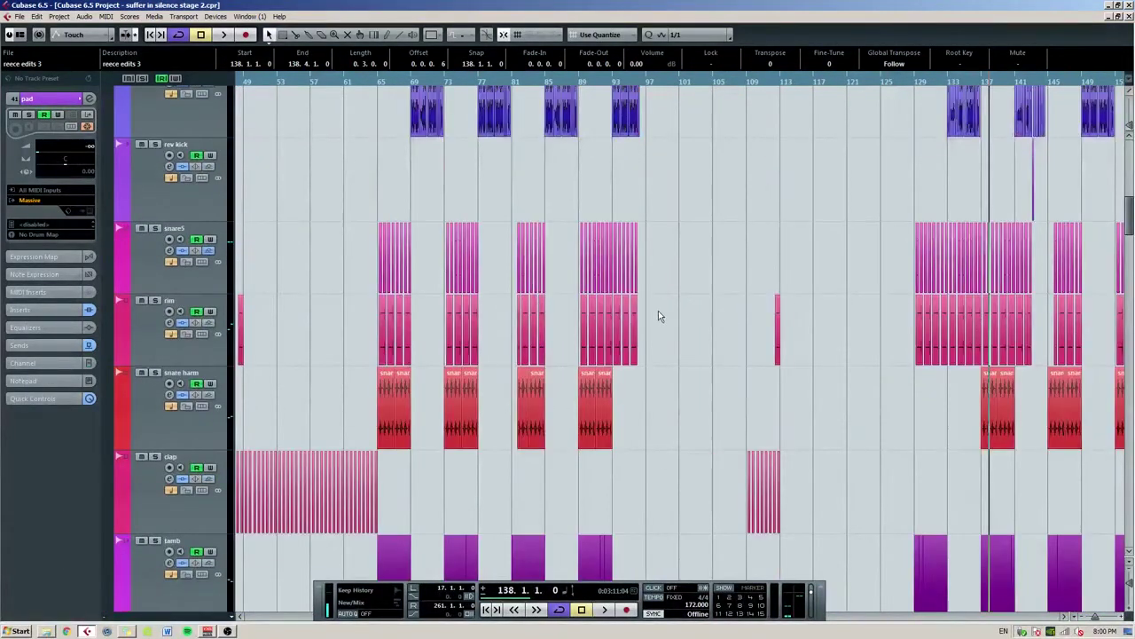
scroll(659, 311, "up", 5)
scroll(638, 302, "left", 1)
scroll(630, 297, "right", 1)
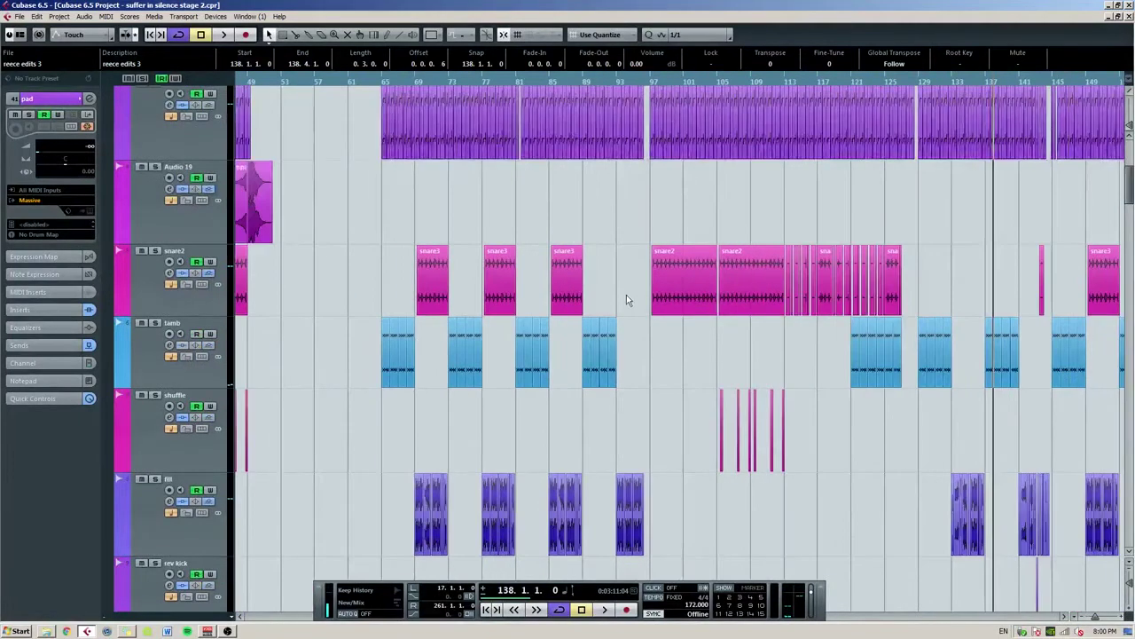
scroll(626, 297, "up", 4)
scroll(619, 293, "down", 1, "ctrl")
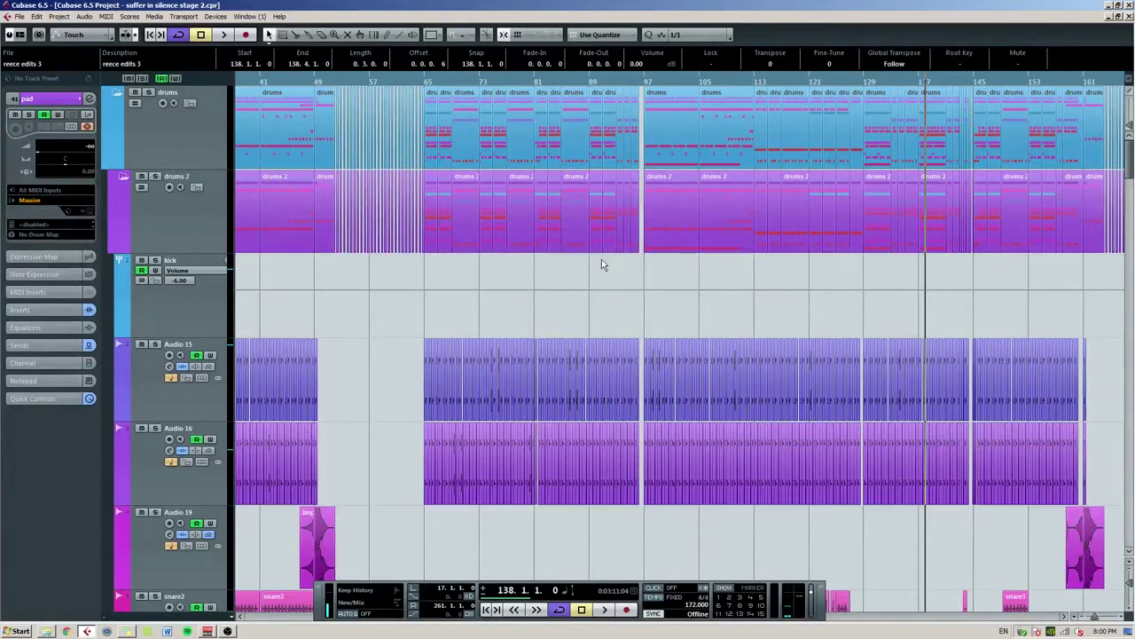
left_click(19, 16)
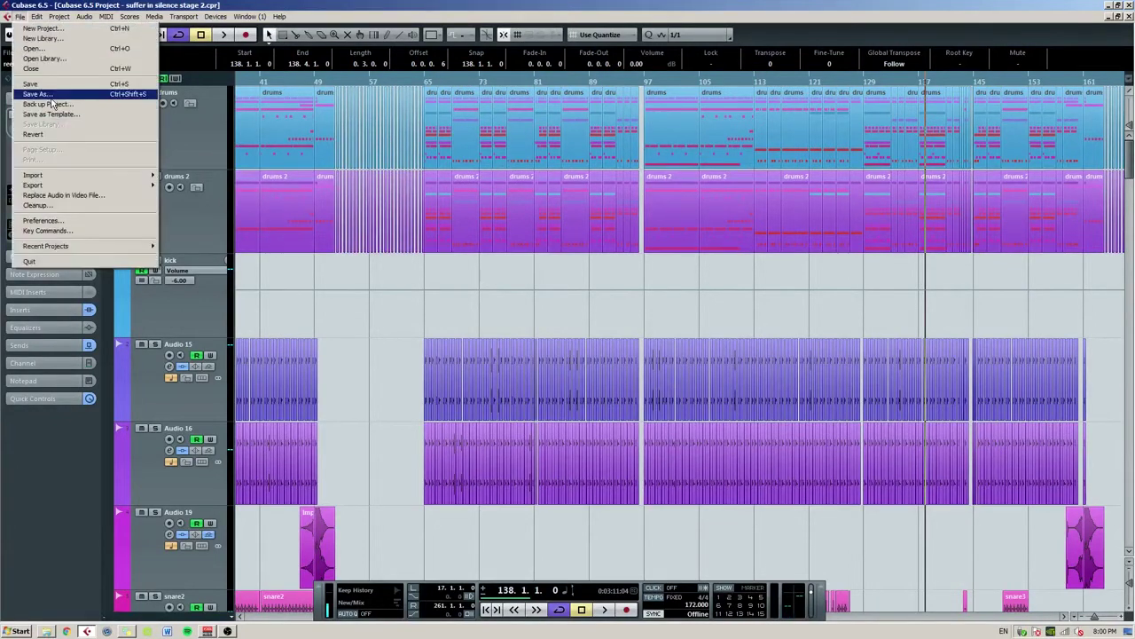
left_click(40, 95)
left_click(860, 439)
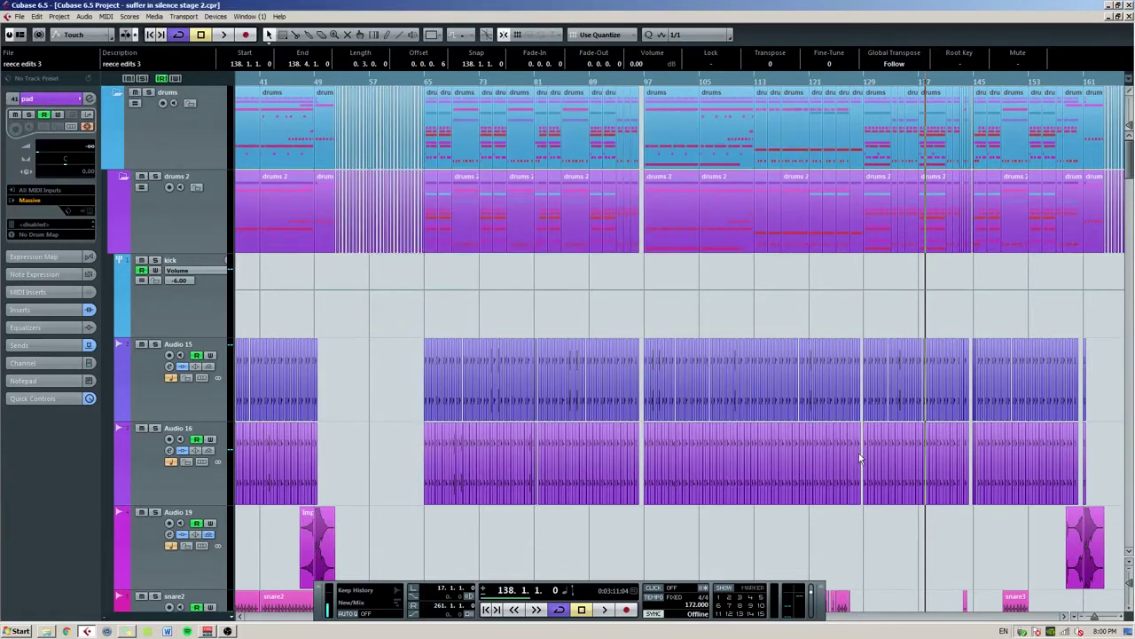
Show the mixer, widen it and review the channels from the kick group through to the effect channels.
key("F3")
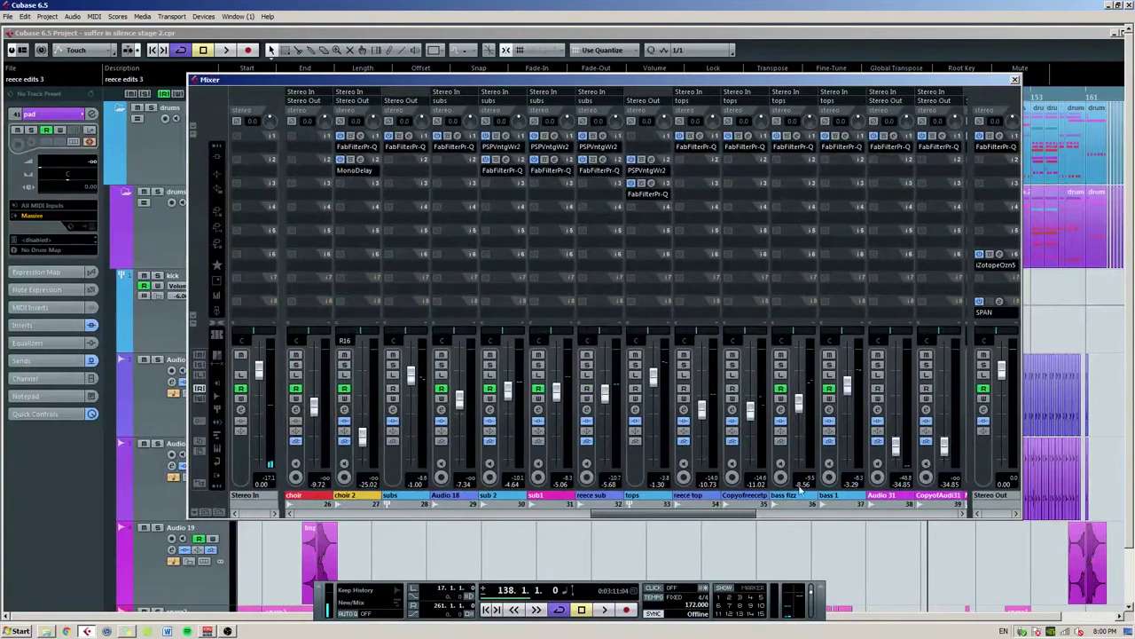
left_click_drag(676, 517, 372, 517)
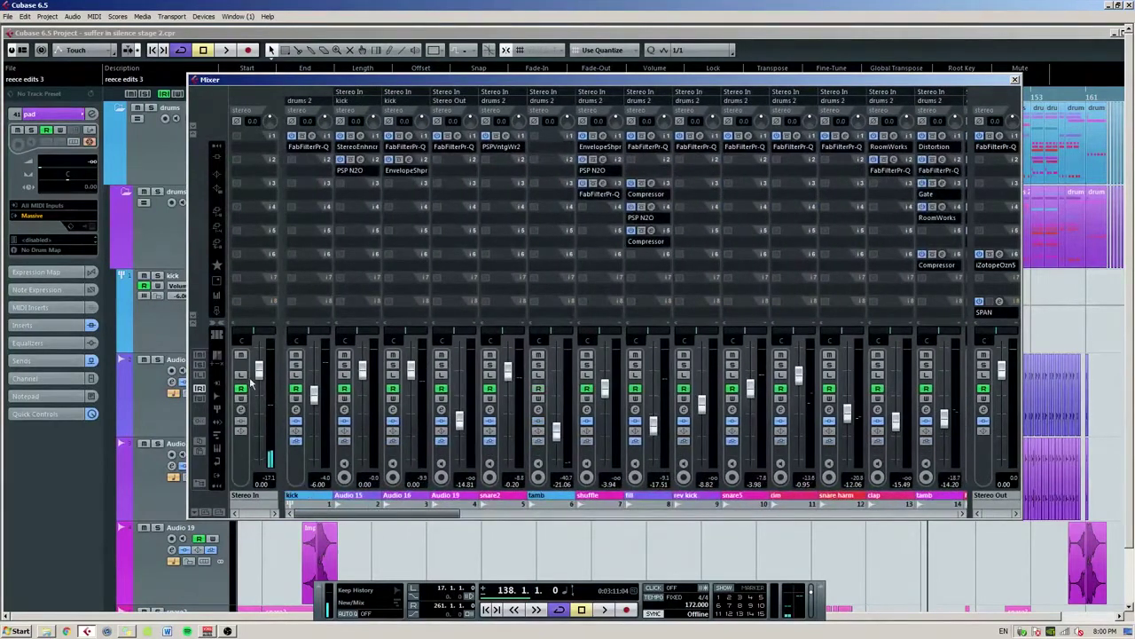
left_click_drag(183, 372, 46, 377)
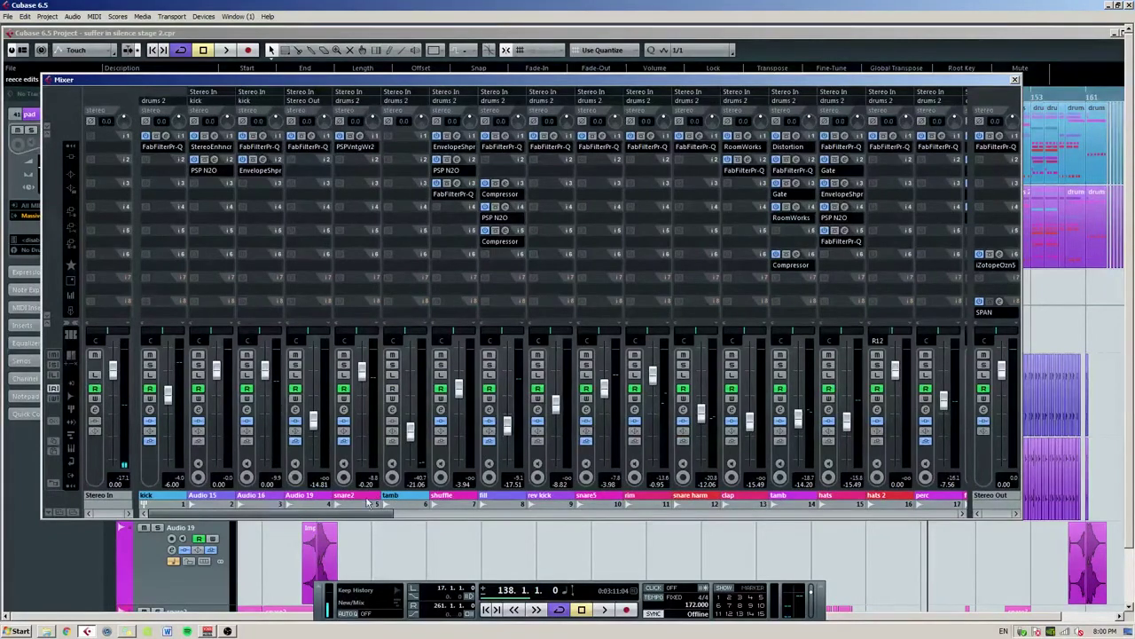
left_click_drag(365, 517, 927, 512)
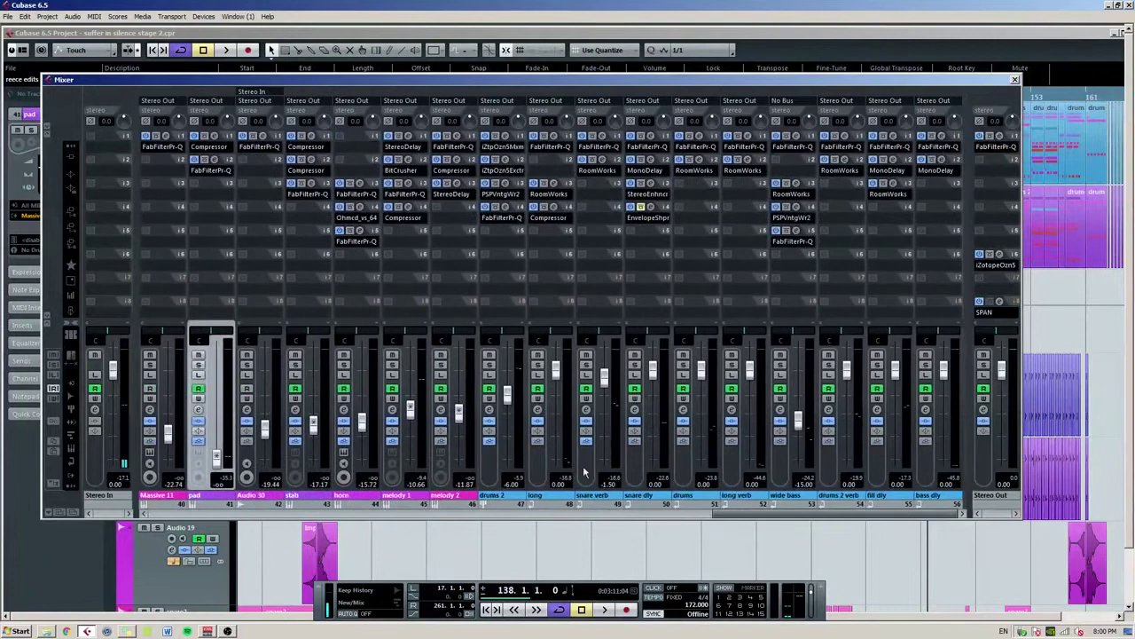
Close the mixer and maximize the project window again.
left_click(1015, 79)
key("h")
key("h")
key("h")
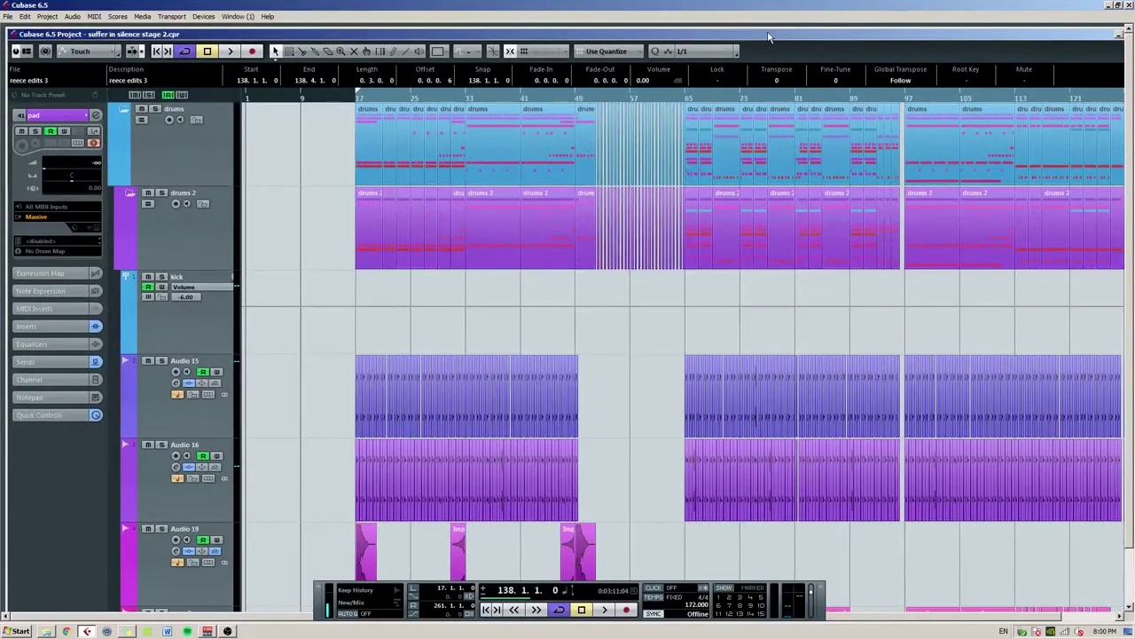
double_click(772, 33)
Set the left locator to bar 65 and switch to the Range Selection tool.
key("h")
key("h")
key("h")
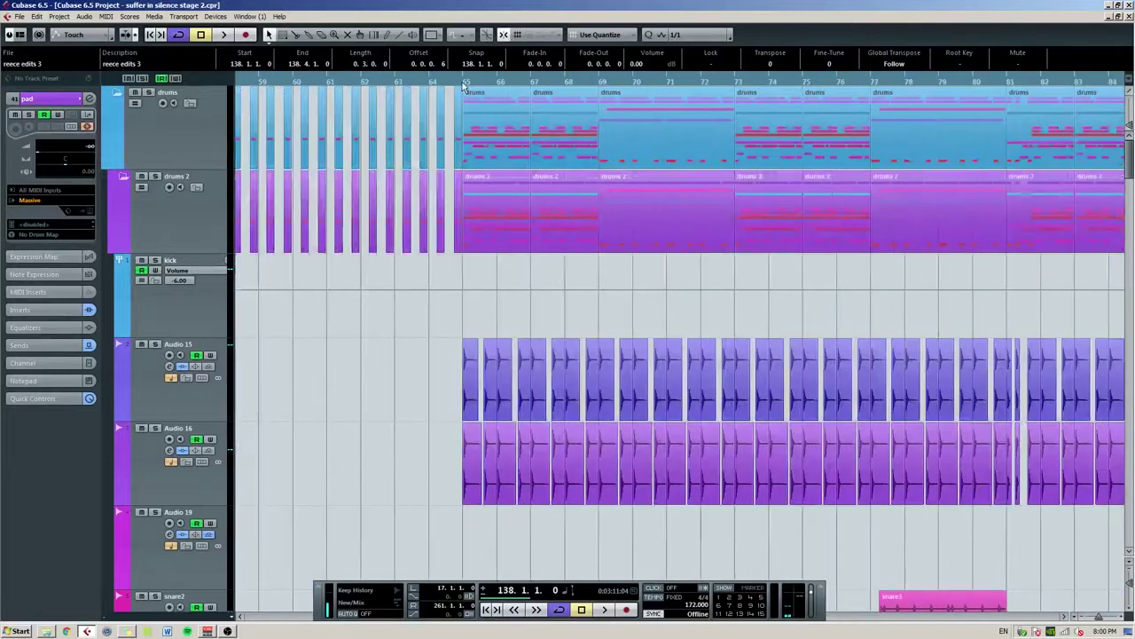
key("h")
right_click(461, 171)
left_click(476, 175)
key("h")
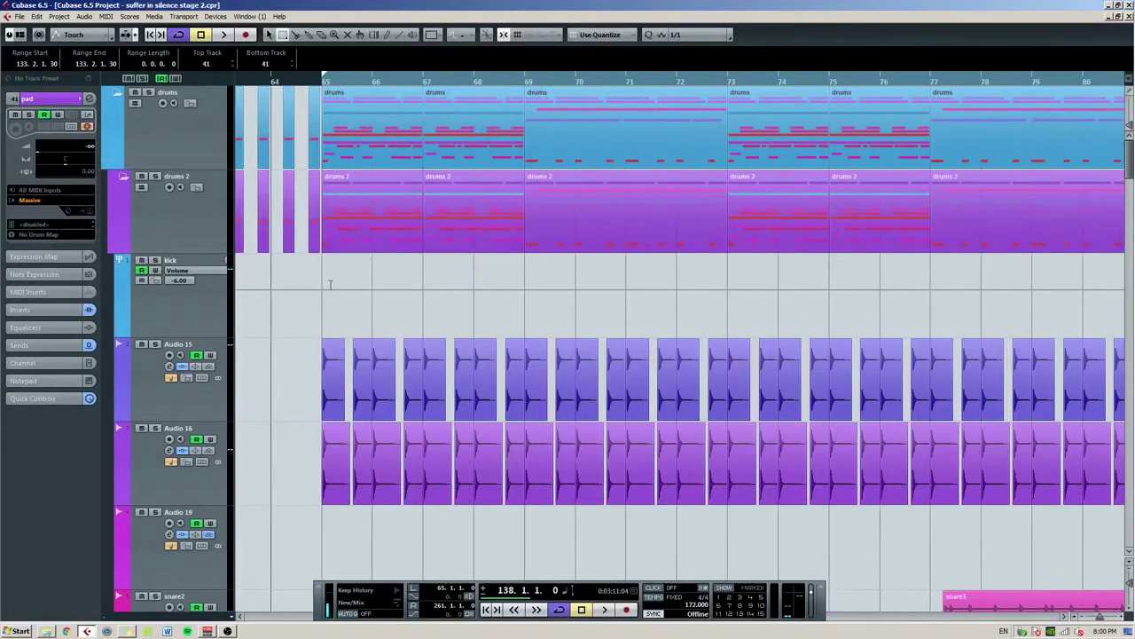
Set the right locator to bar 81 and select the range from bar 65 to 81 on the kick group track.
left_click_drag(725, 86, 664, 78)
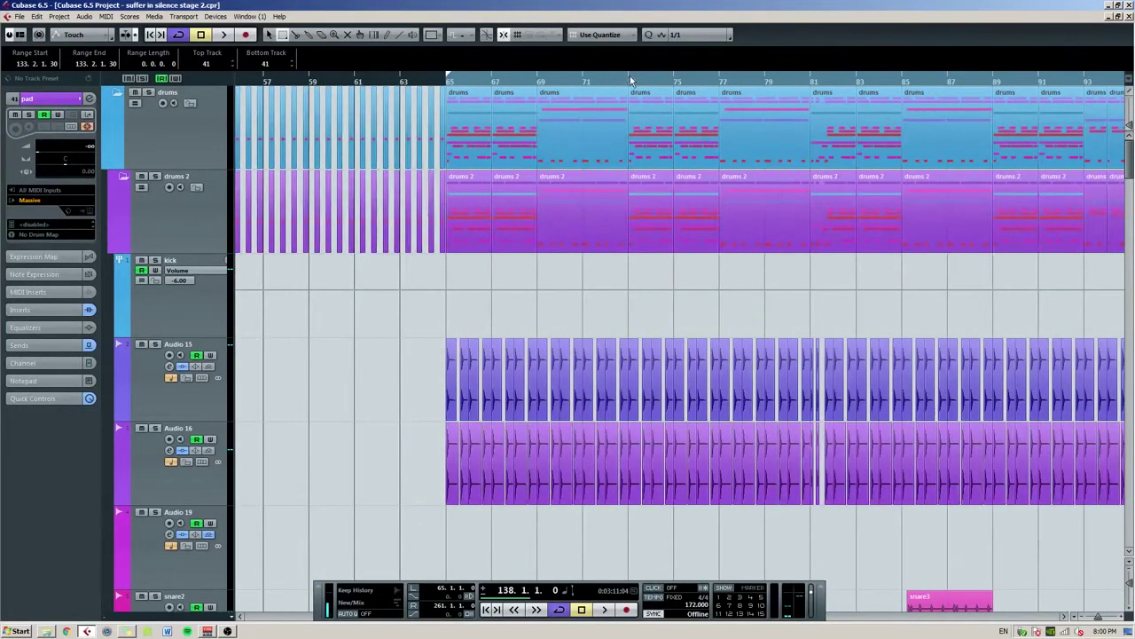
left_click(631, 82, "alt")
left_click_drag(583, 82, 581, 133)
left_click(399, 296)
left_click_drag(399, 296, 645, 295)
left_click_drag(655, 75, 923, 76)
scroll(572, 250, "right", 2)
left_click_drag(289, 317, 834, 310)
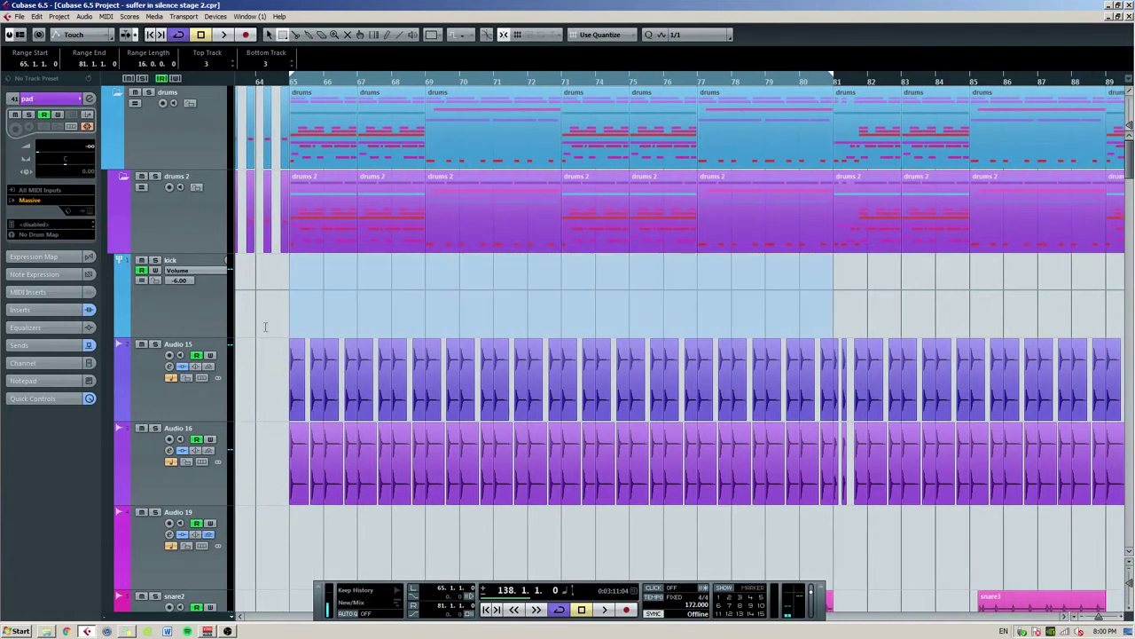
Show the kick group's inserts and examine the kick, snare, tamb, fill and rim clips from bar 65 onward.
left_click(186, 319)
scroll(299, 314, "up", 2)
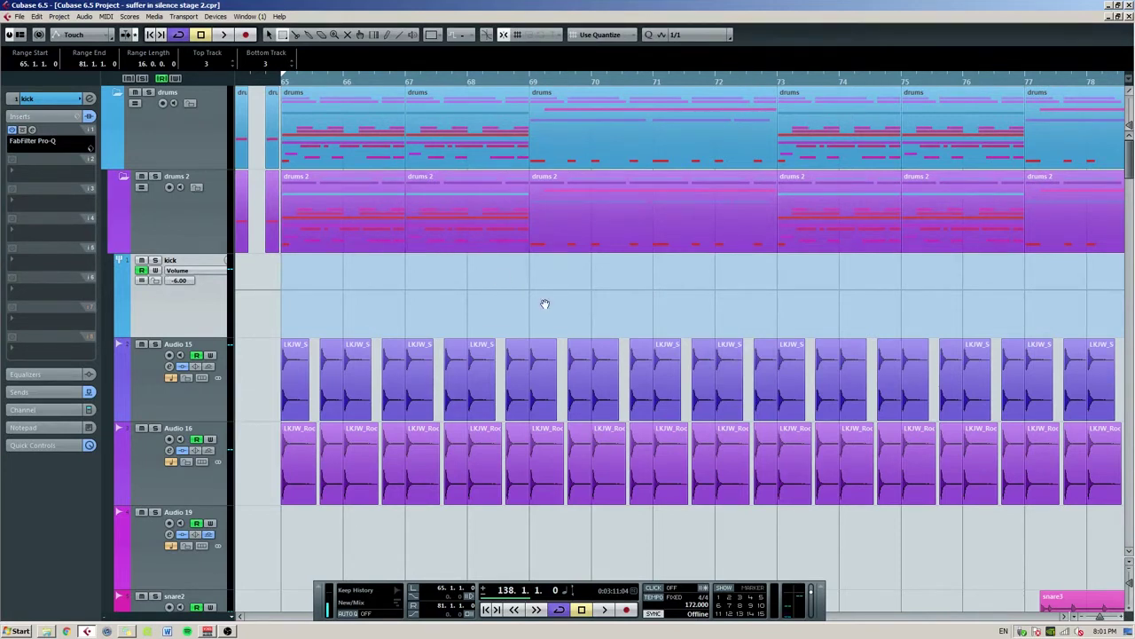
scroll(542, 305, "down", 2)
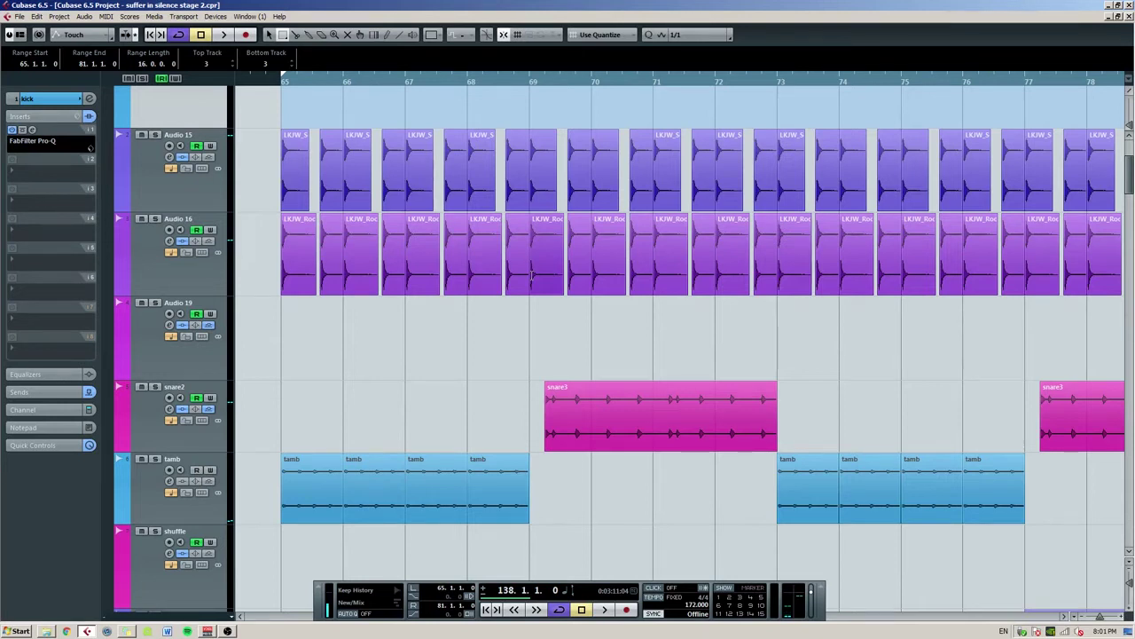
scroll(533, 275, "up", 2)
scroll(377, 280, "down", 6)
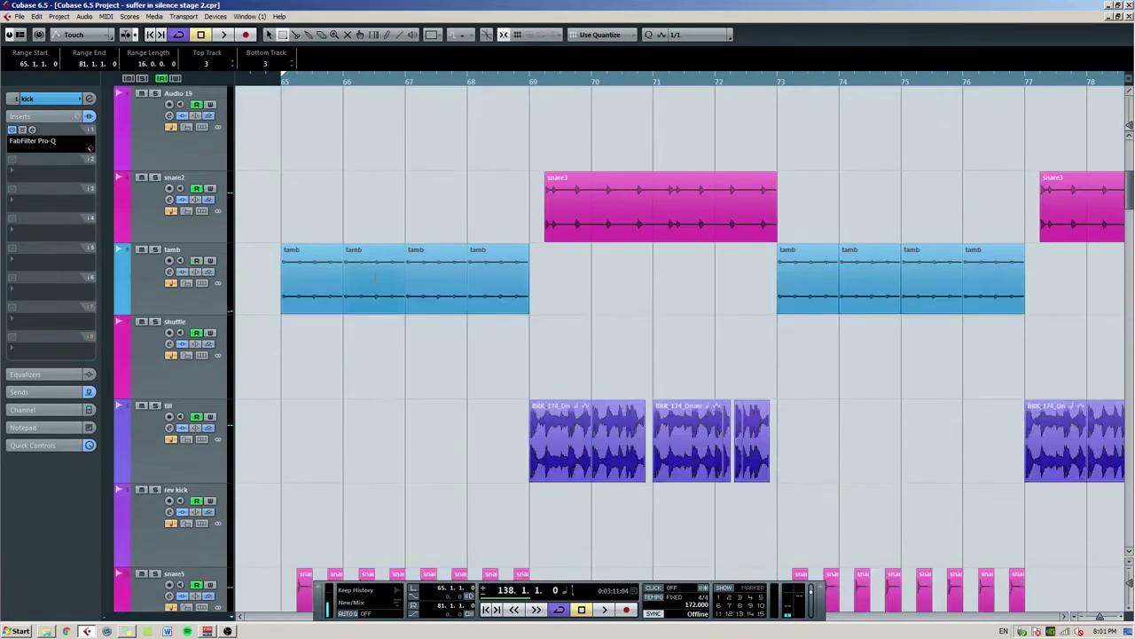
scroll(355, 417, "down", 1)
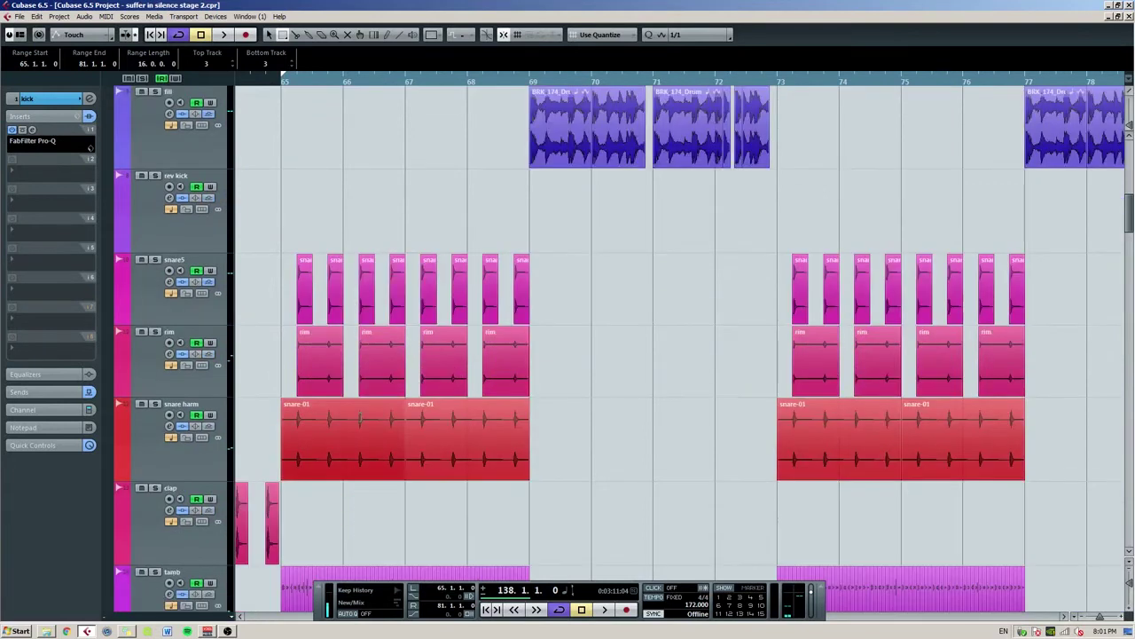
scroll(355, 373, "down", 4)
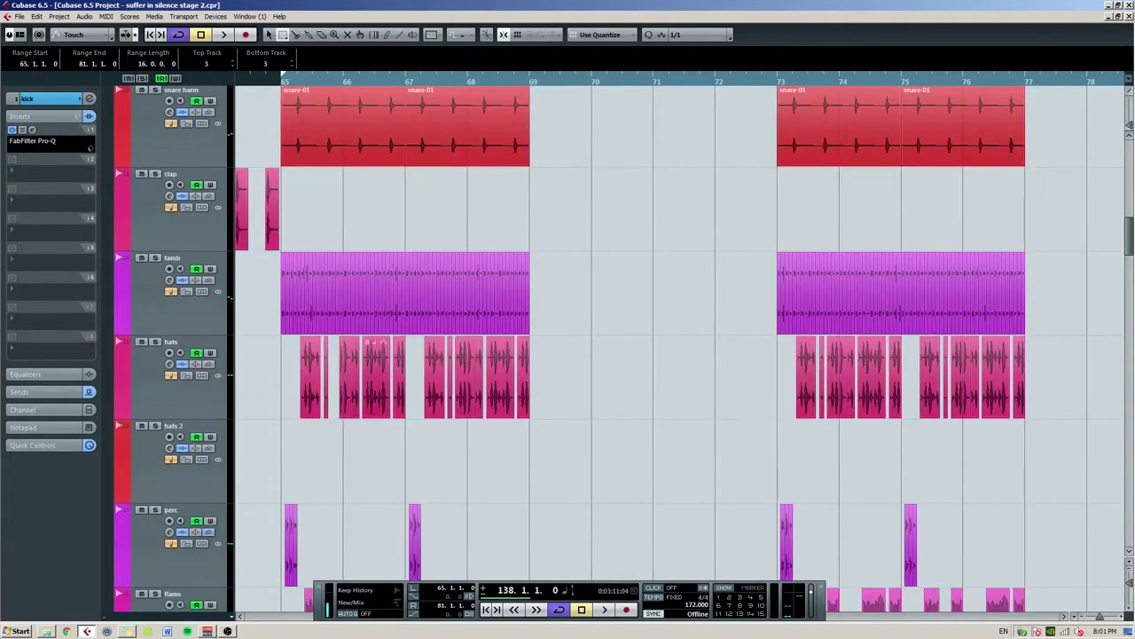
Select the tamb track above the hats and show its channel fader.
left_click(146, 316)
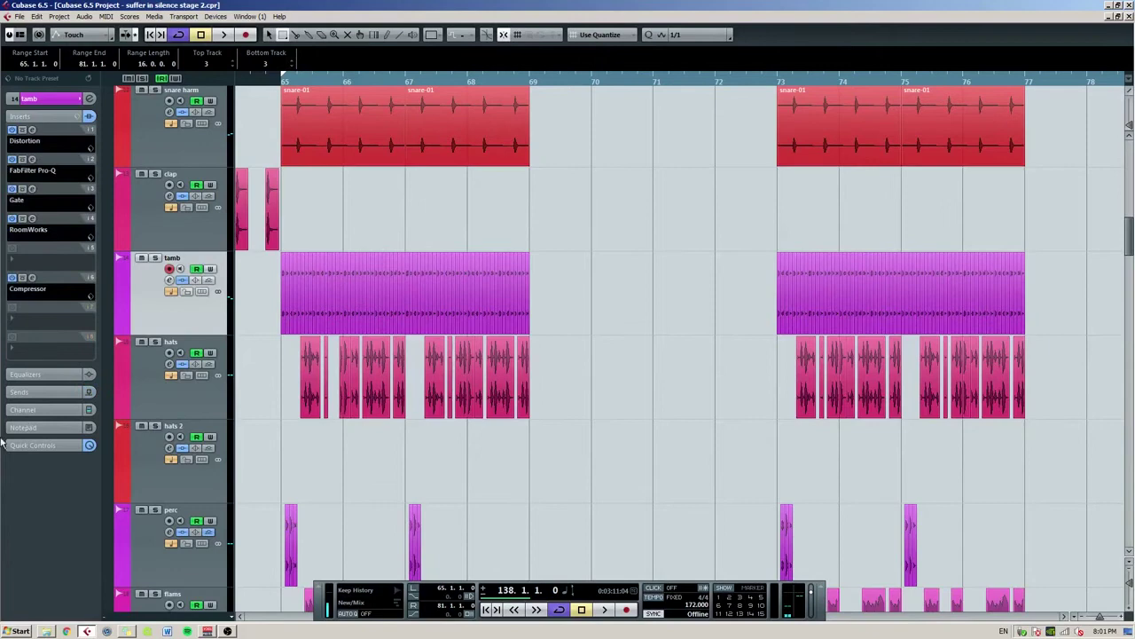
left_click(36, 410)
scroll(220, 278, "up", 5)
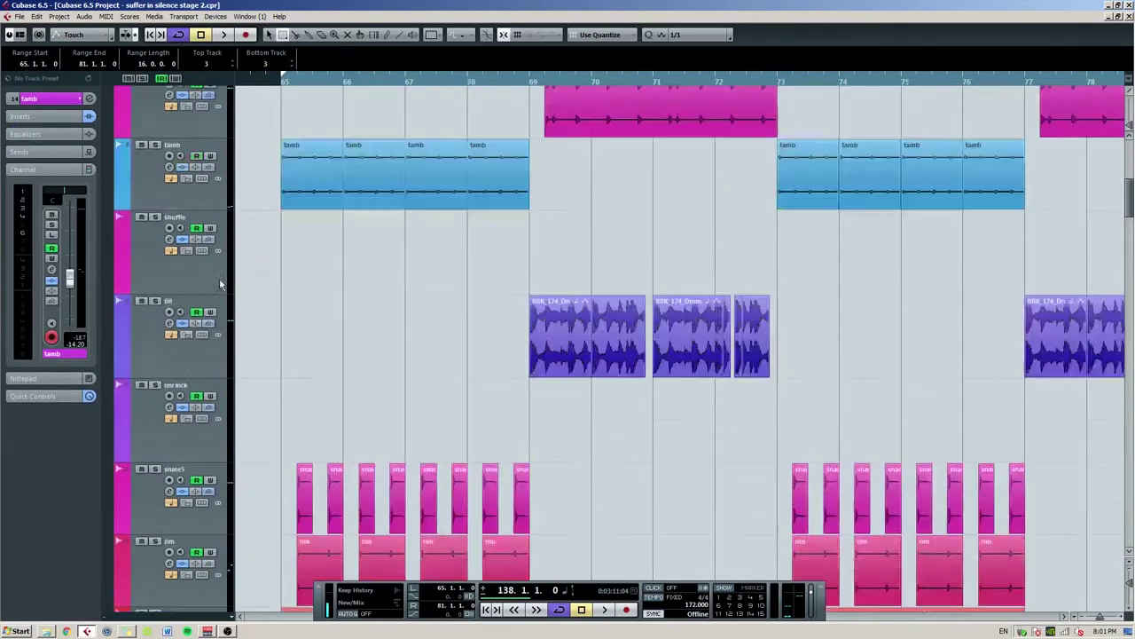
scroll(516, 337, "up", 6)
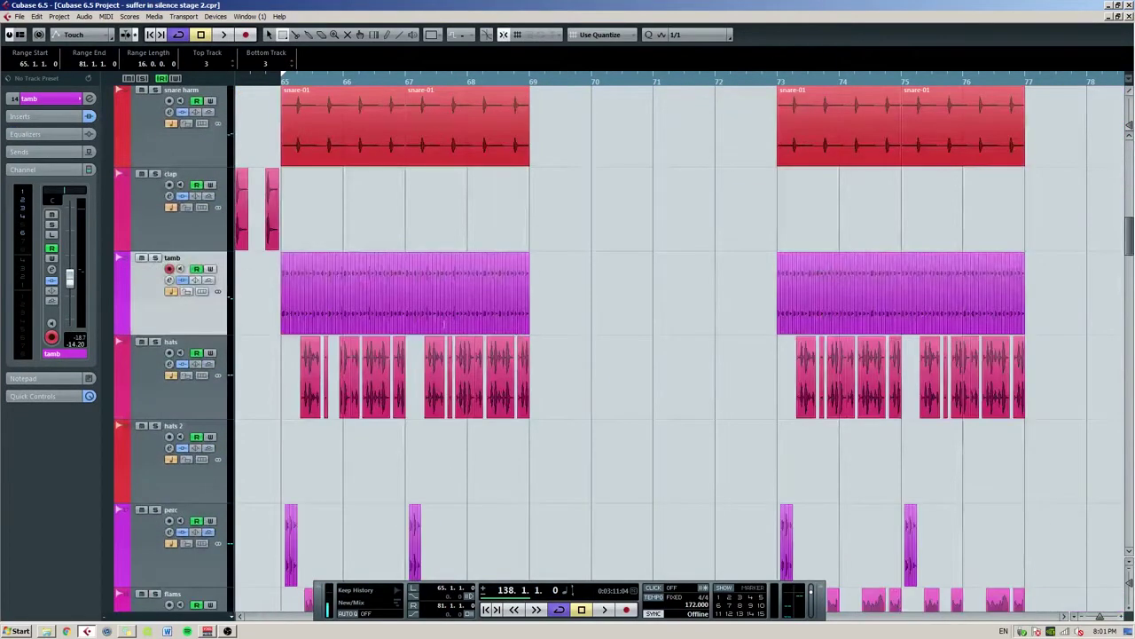
Survey the drum, misc, choir and bass tracks across bars 65 to 81 and place the project cursor at bar 65.
key("g")
key("g")
key("g")
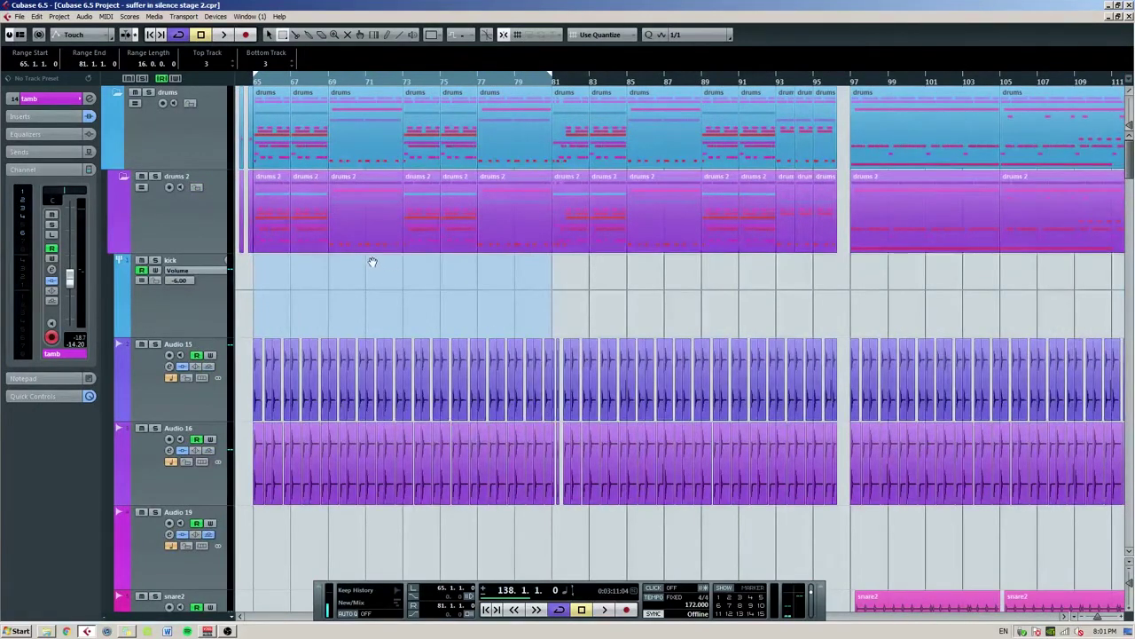
key("h")
key("h")
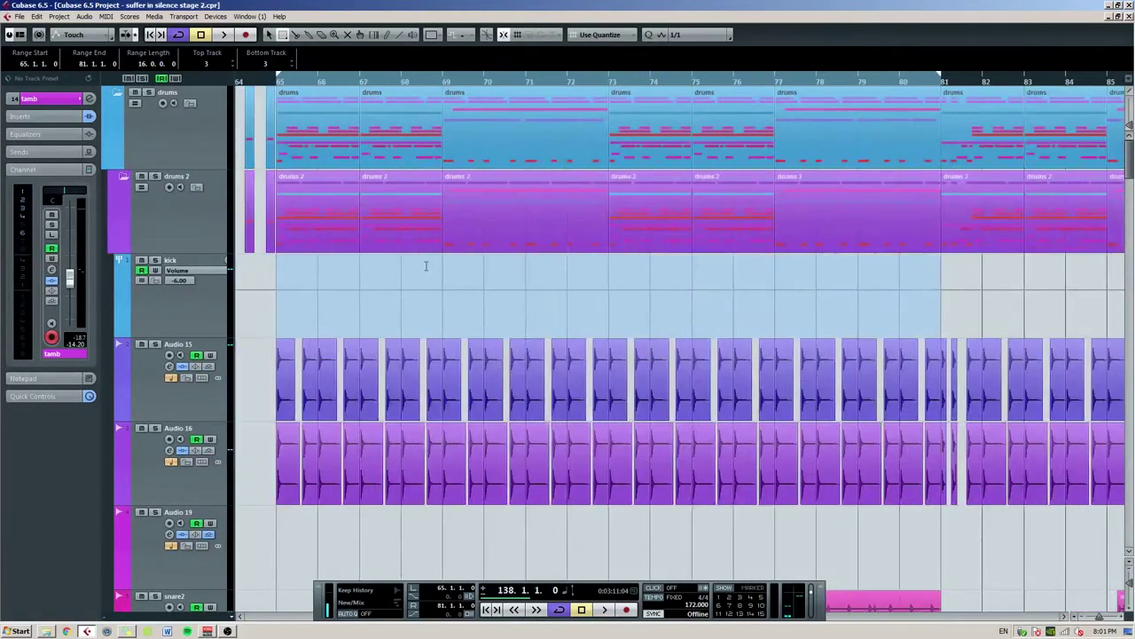
key("h")
scroll(319, 261, "down", 10)
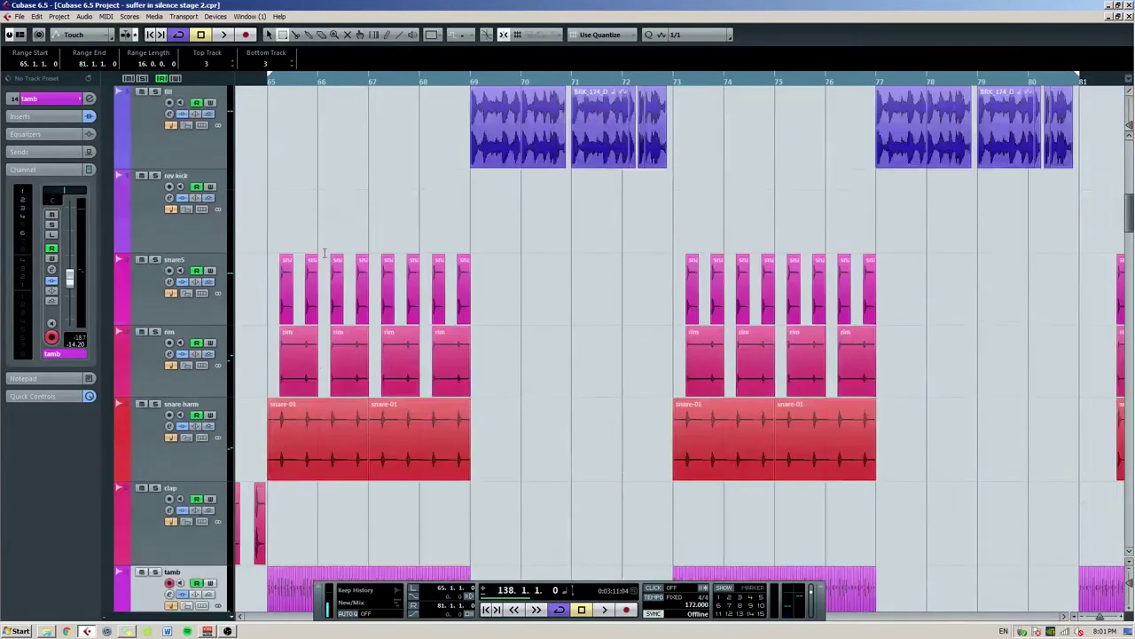
scroll(324, 253, "down", 8)
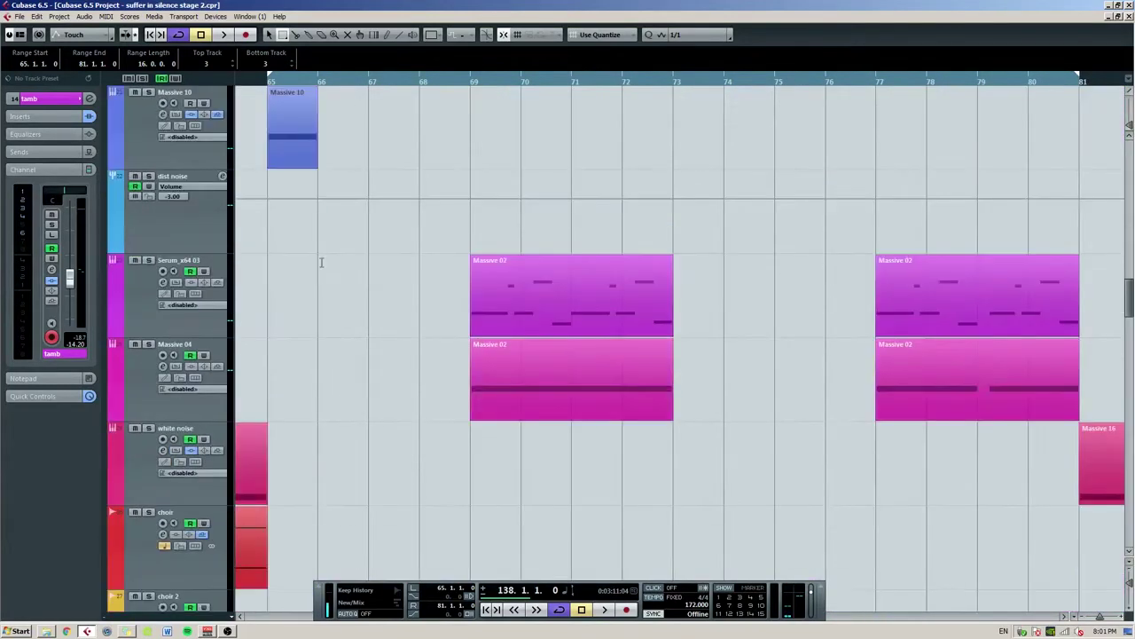
scroll(351, 281, "down", 4)
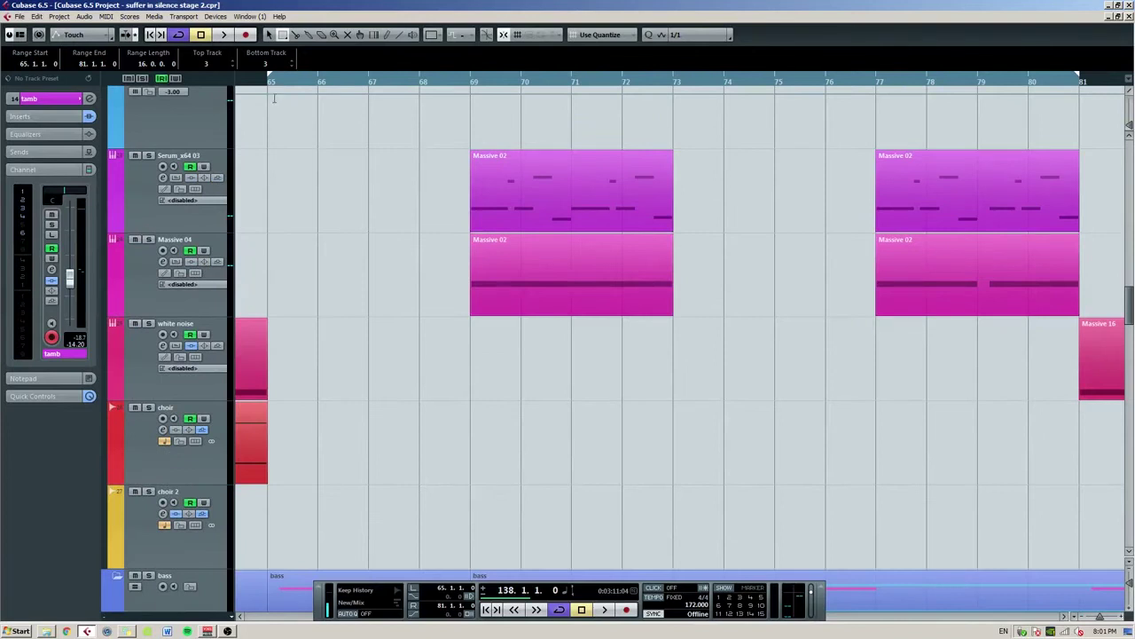
scroll(311, 238, "down", 8)
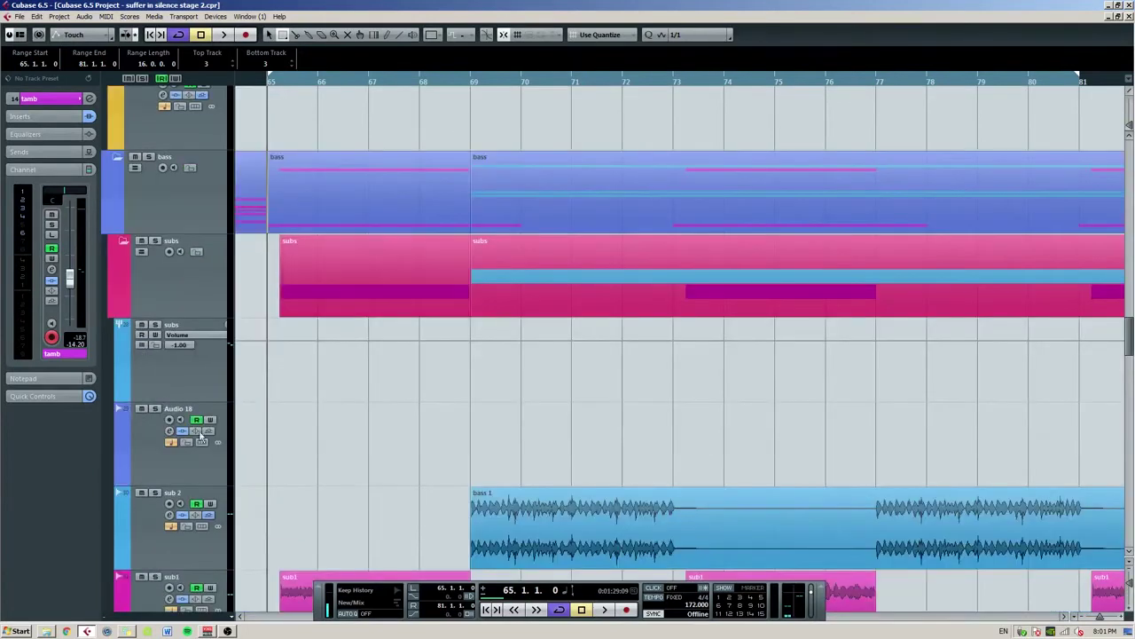
Check the tracks around the subs folder, select the subs group track and show its inserts.
scroll(400, 399, "up", 2)
scroll(249, 418, "down", 4)
scroll(497, 411, "up", 2)
scroll(497, 411, "up", 5)
left_click(172, 289)
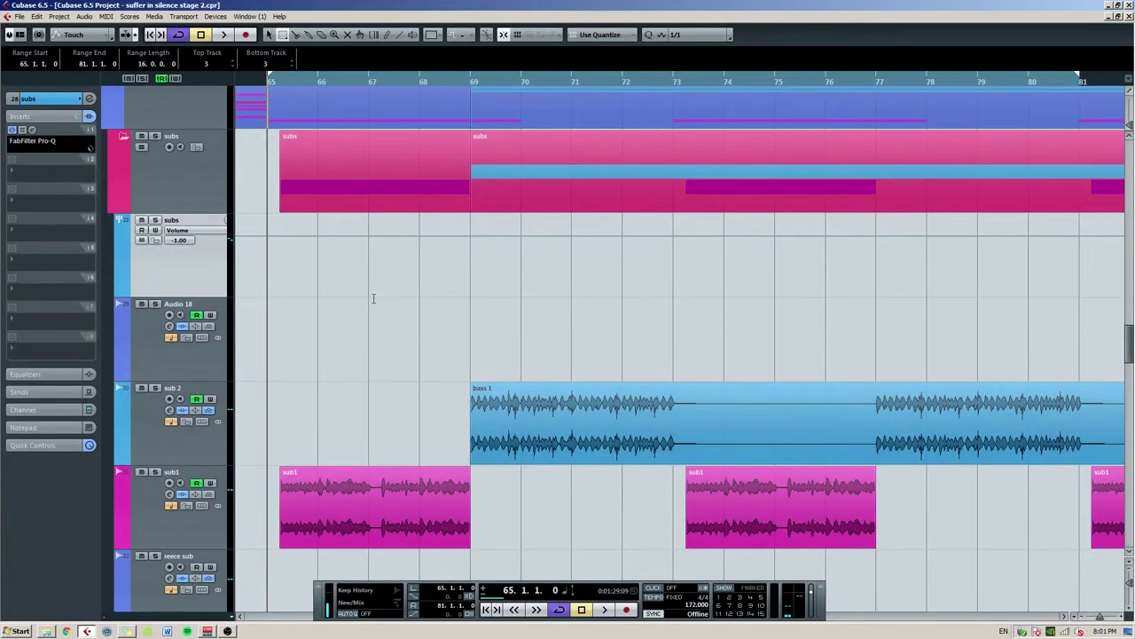
Solo the drums folder and audition it from bar 65.
scroll(347, 292, "up", 10)
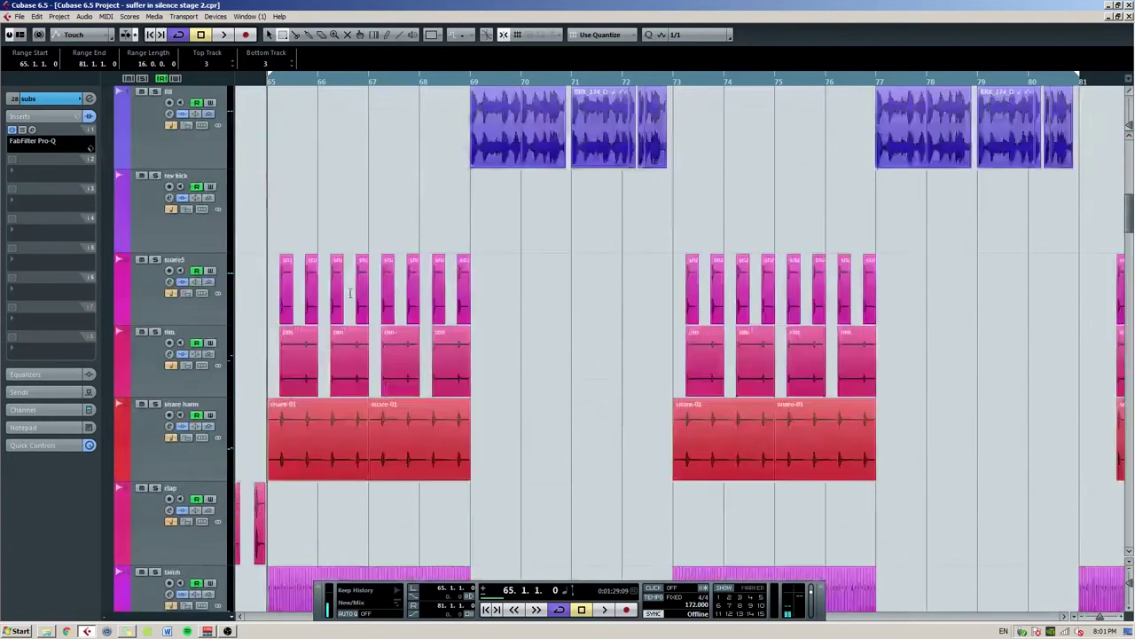
left_click(197, 161)
scroll(359, 257, "down", 10)
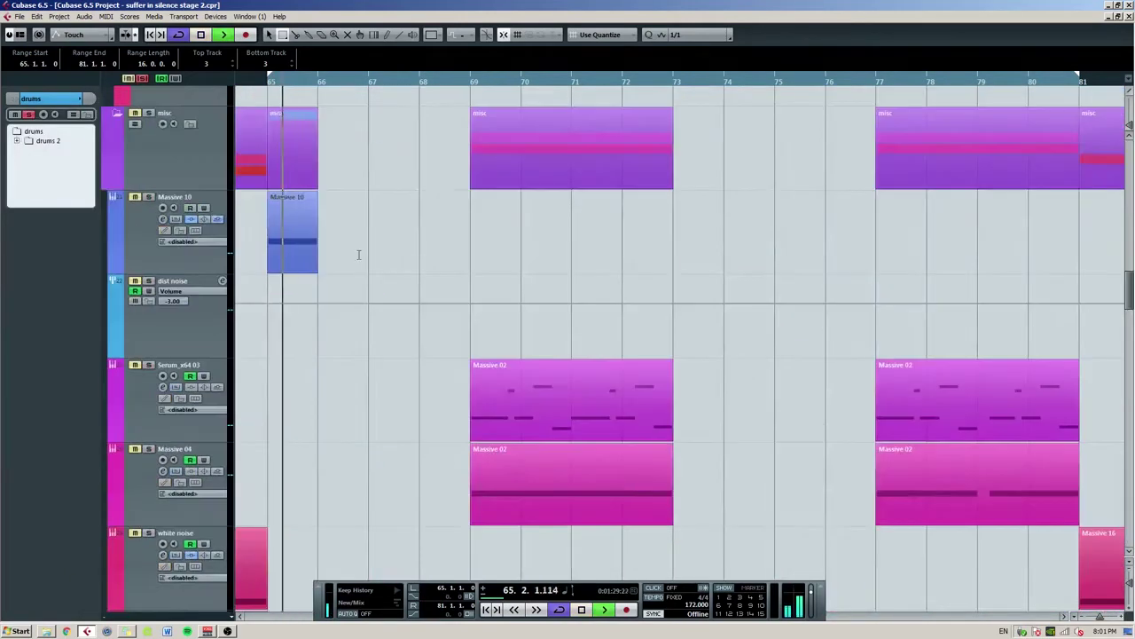
scroll(359, 257, "down", 5)
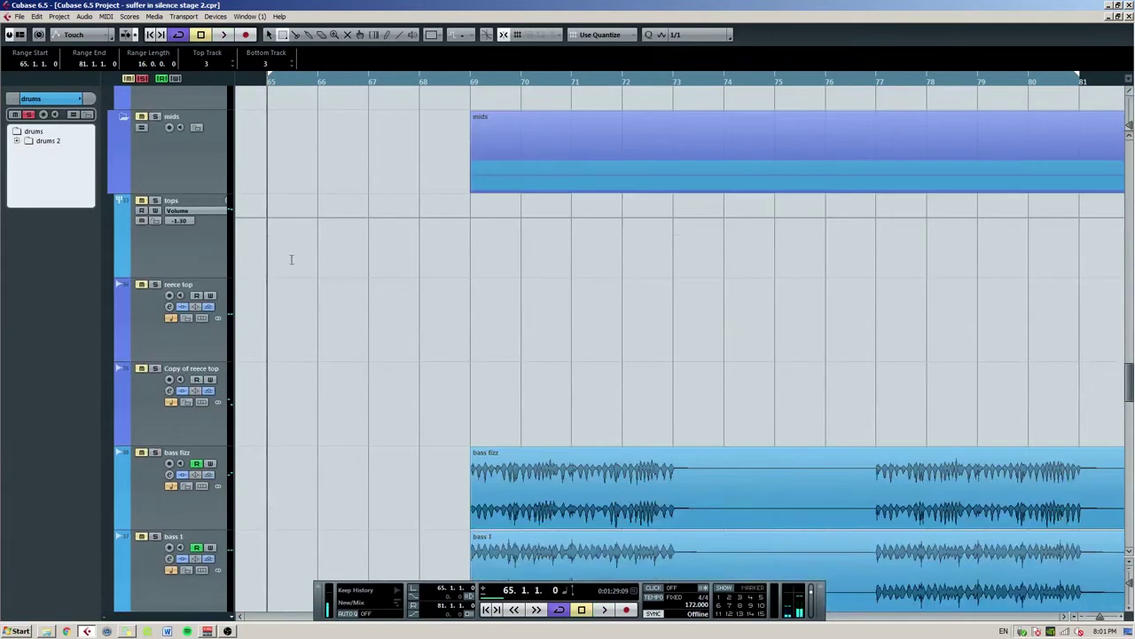
Solo the subs group alongside the drums, pull its channel fader fully down and start playback from bar 65.
scroll(301, 260, "down", 10)
scroll(306, 261, "up", 10)
scroll(301, 260, "up", 6)
left_click(184, 349)
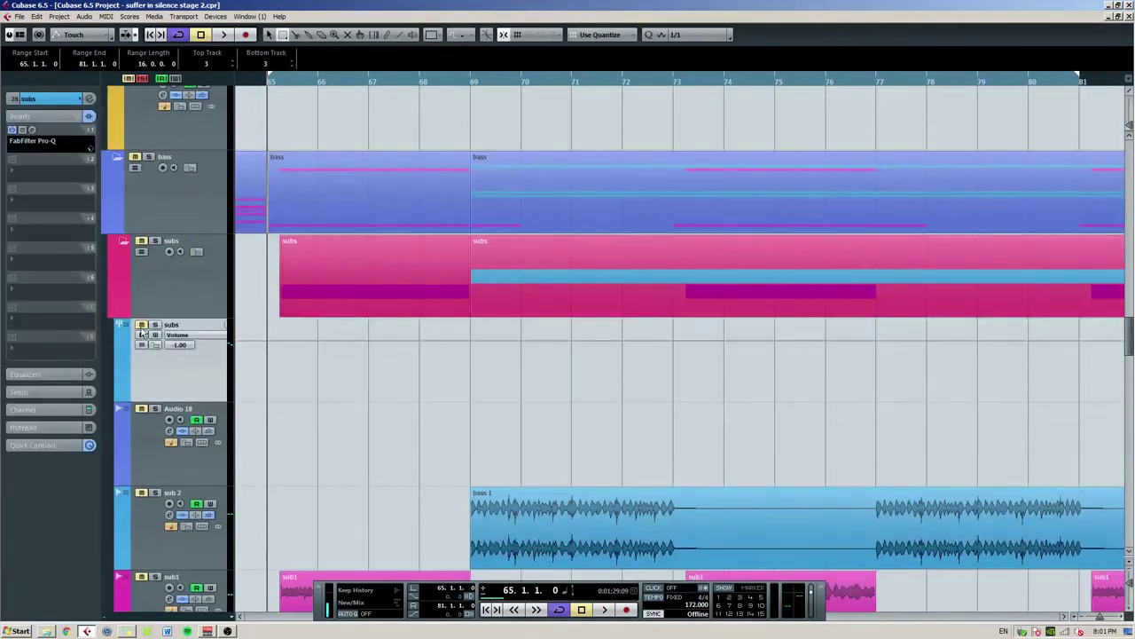
left_click(155, 327)
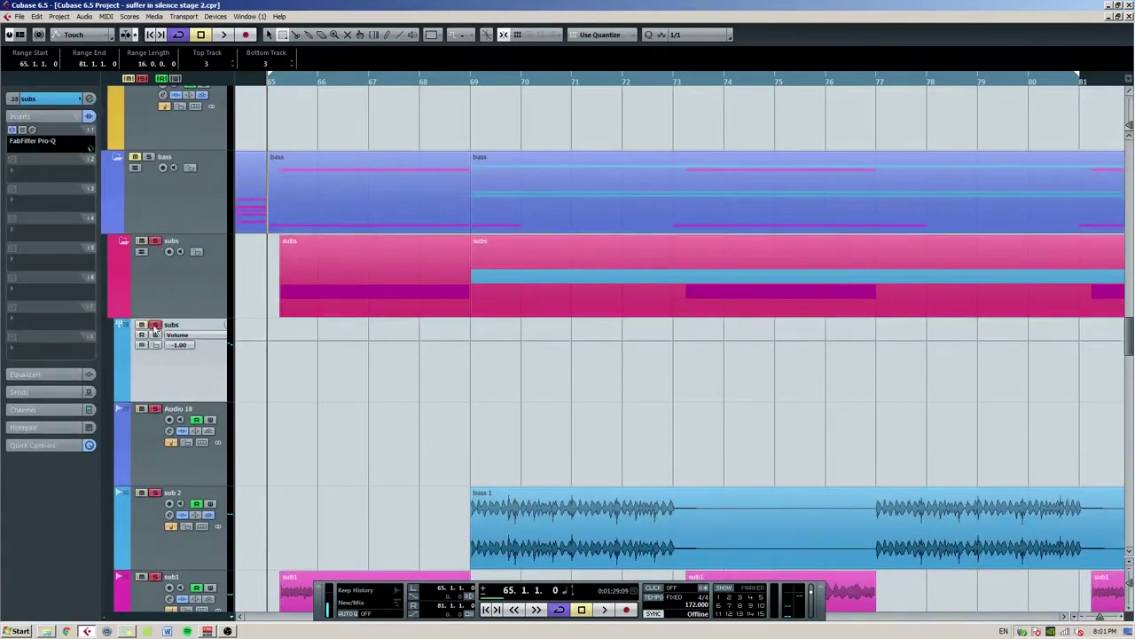
left_click(23, 408)
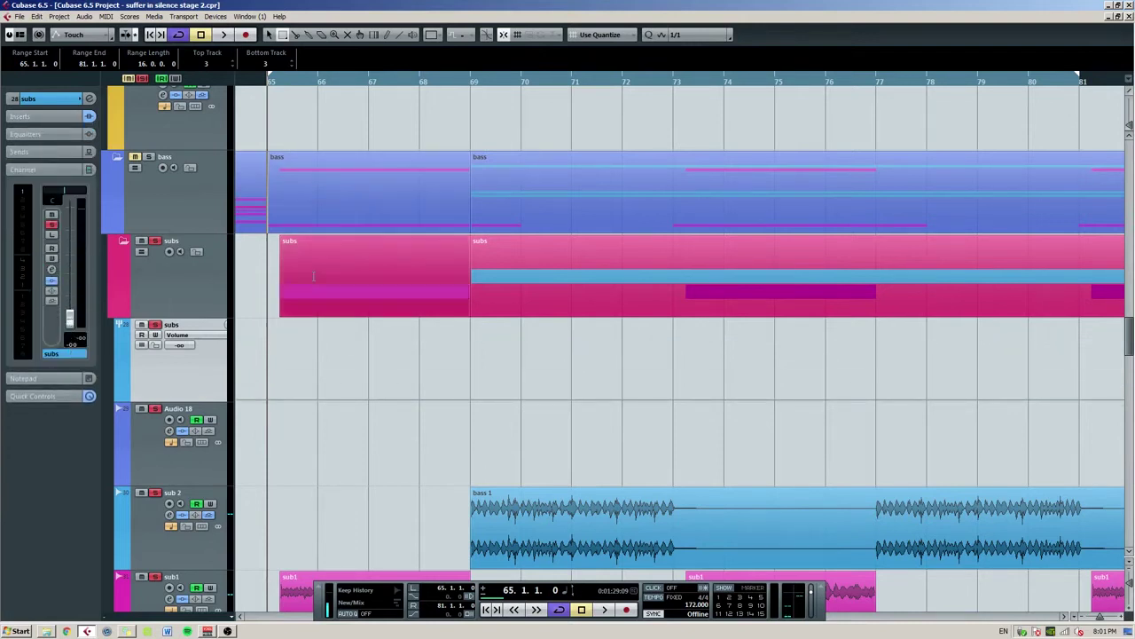
key("space")
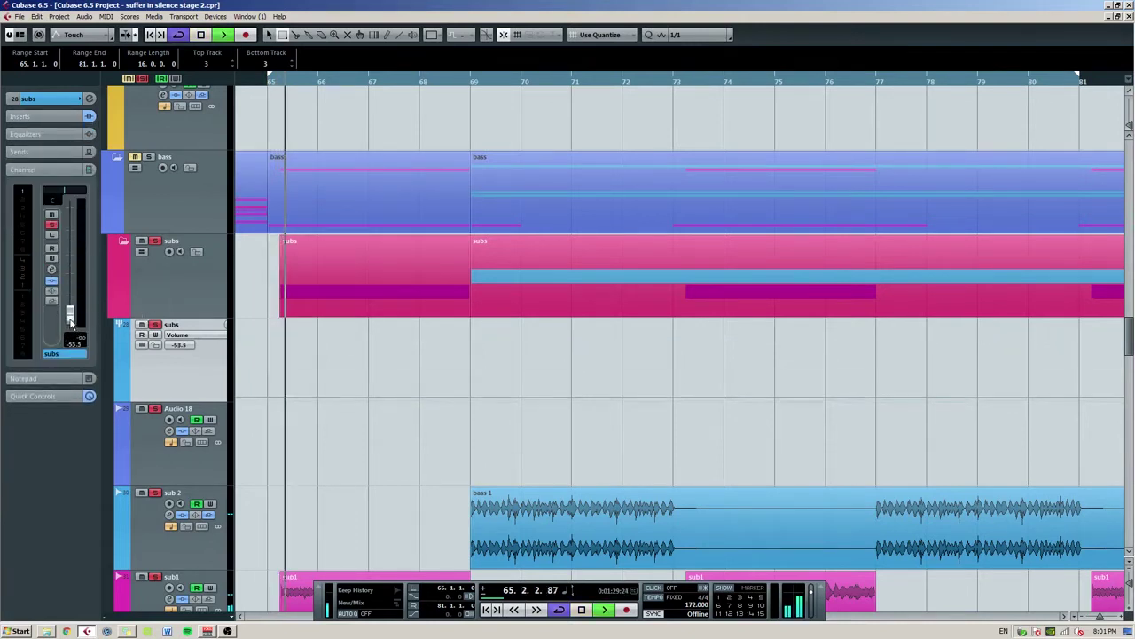
Open the SPAN analyser on Stereo Out's insert 8 and restart playback, keeping its window clear of the tracks.
key("F3")
key("space")
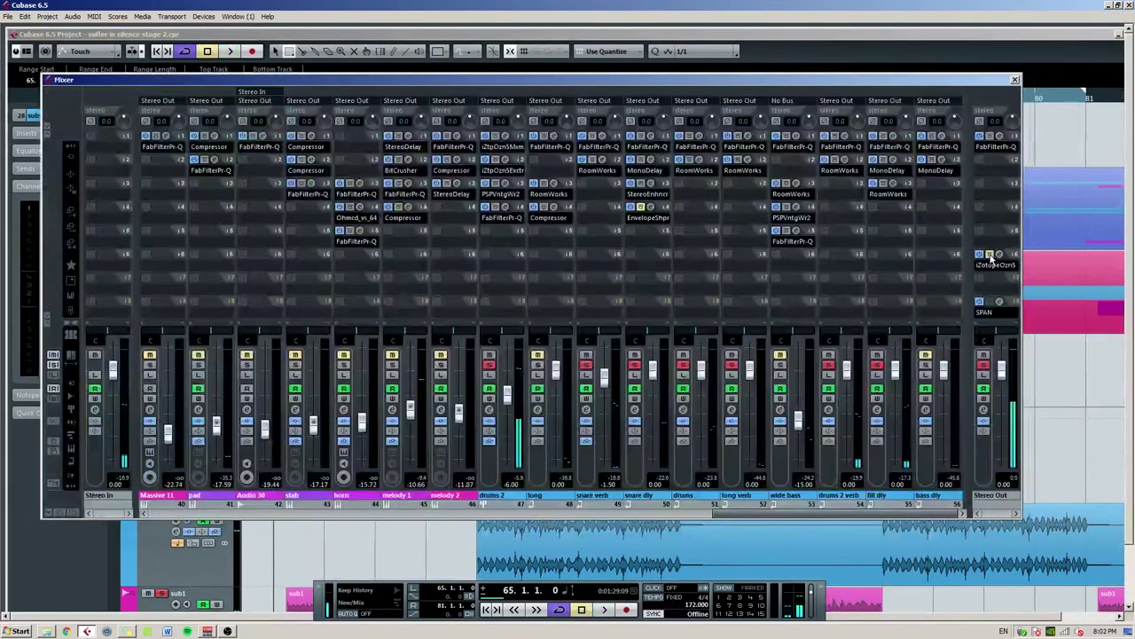
left_click(1000, 304)
key("F3")
key("space")
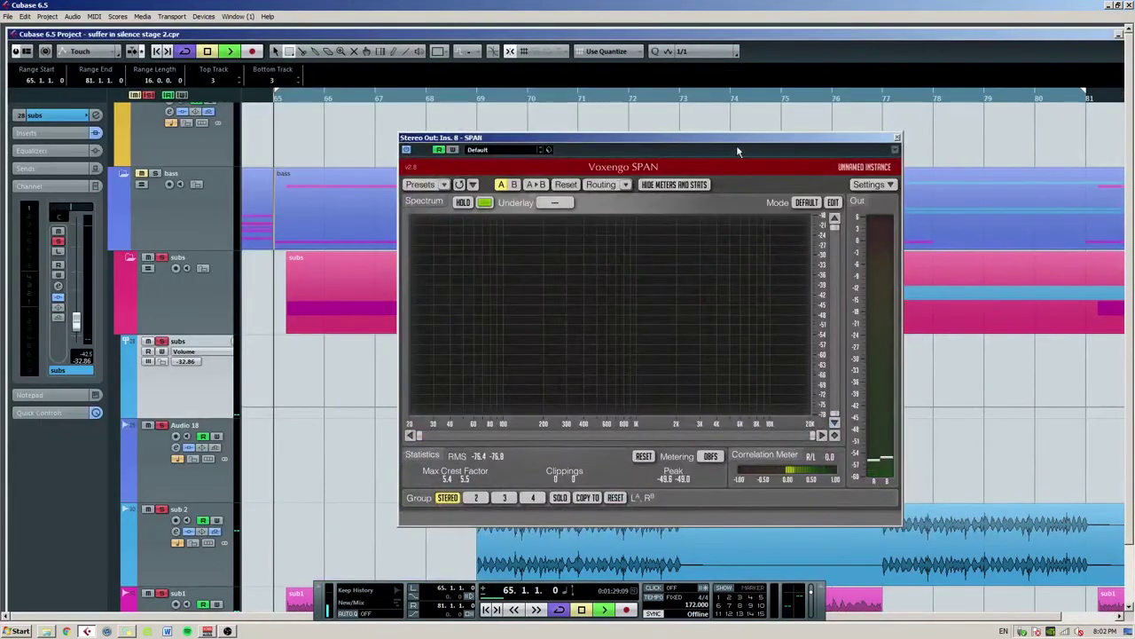
left_click_drag(736, 145, 825, 142)
Raise the subs group's fader to -1.02 while watching the spectrum, replay the passage from bar 65 and close SPAN.
left_click_drag(76, 317, 85, 257)
key("space")
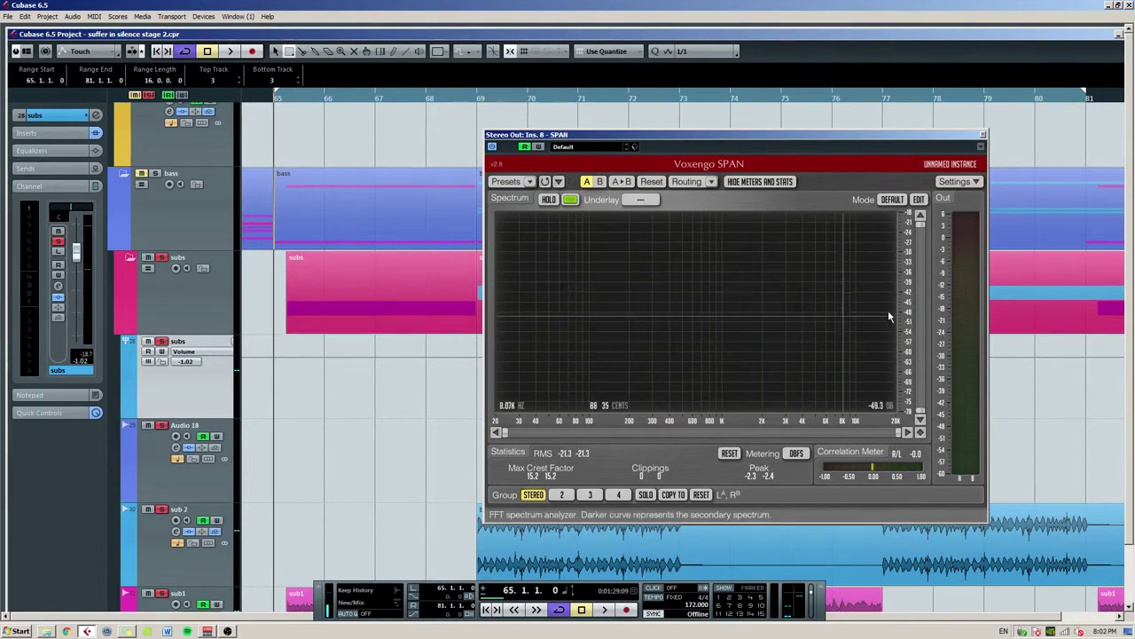
key("space")
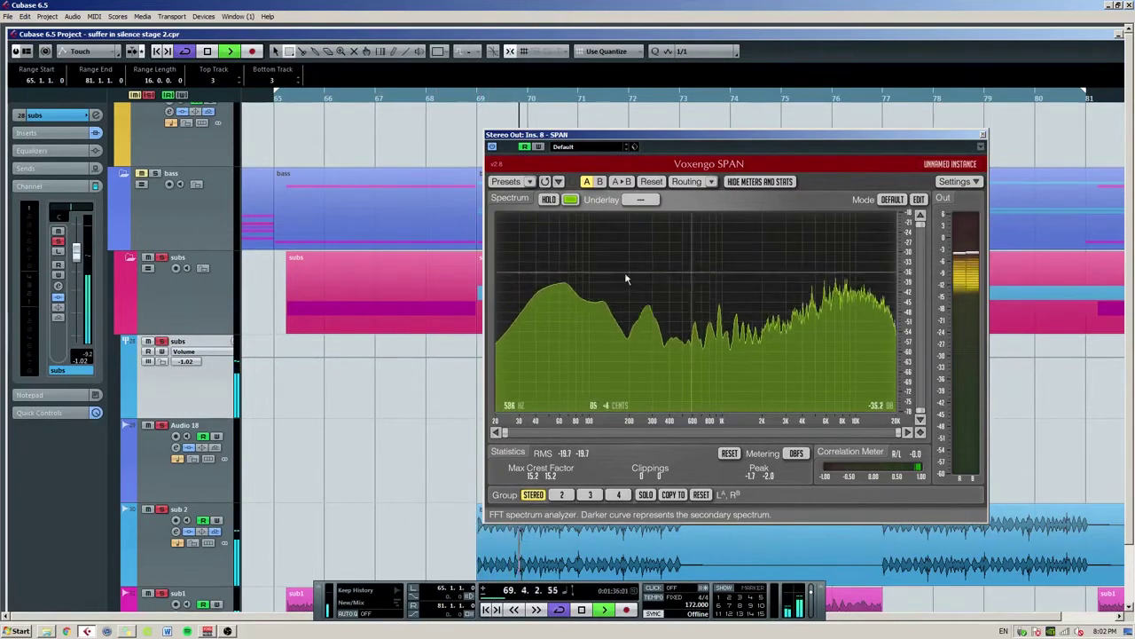
left_click(983, 135)
key("space")
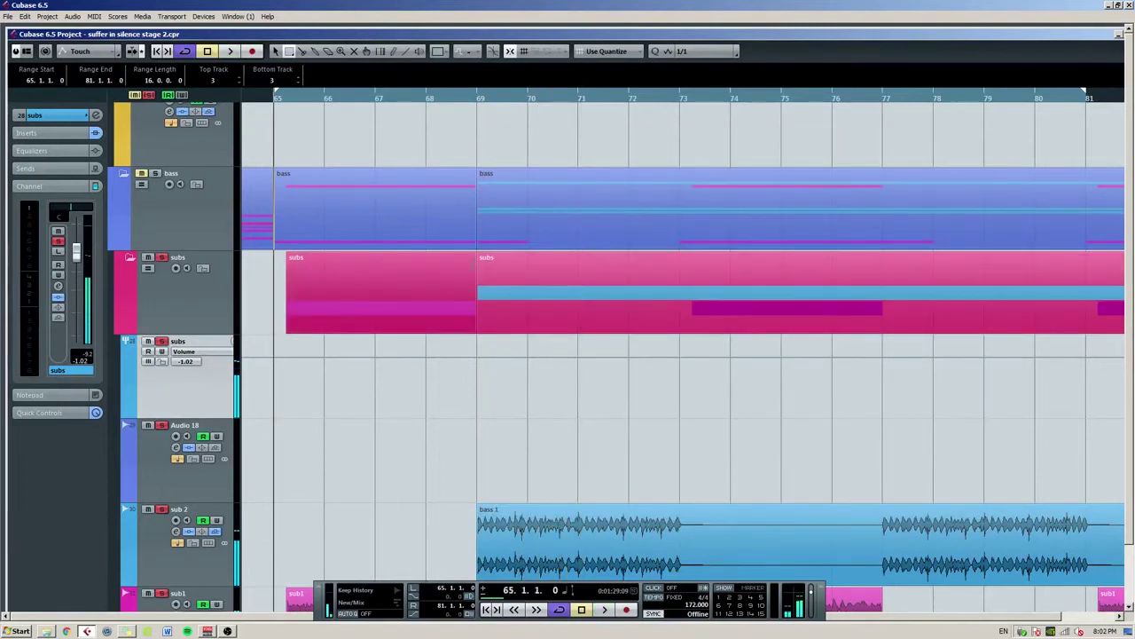
Solo the tops group with the drums and subs, play from bar 69 and set its fader to -1.38.
scroll(411, 362, "down", 5)
scroll(479, 394, "down", 8)
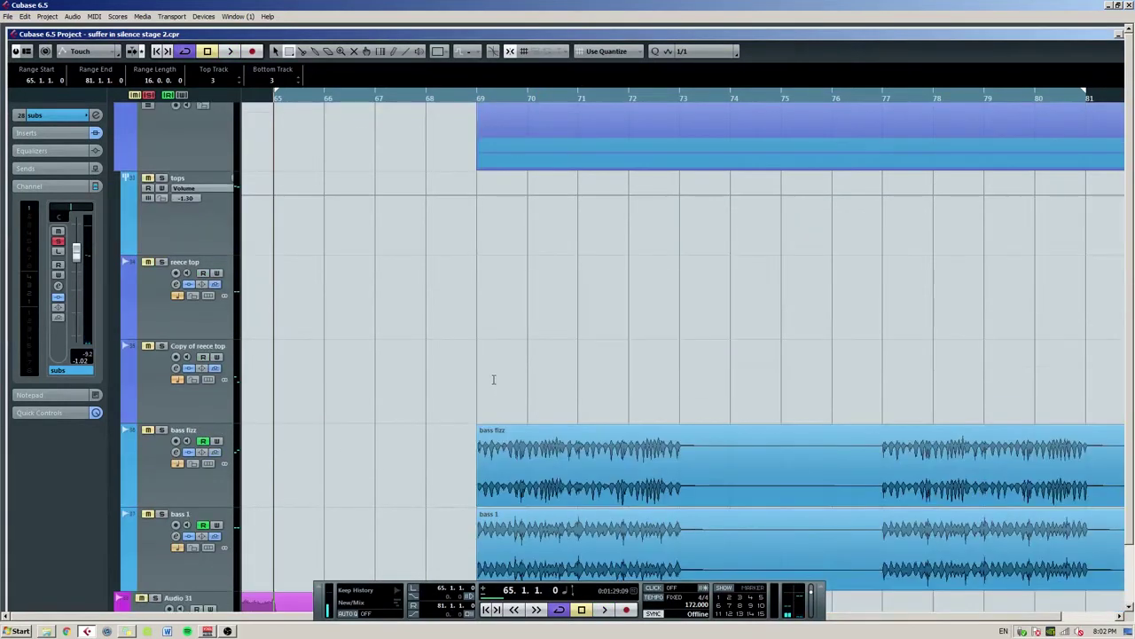
left_click(189, 248)
left_click(470, 99)
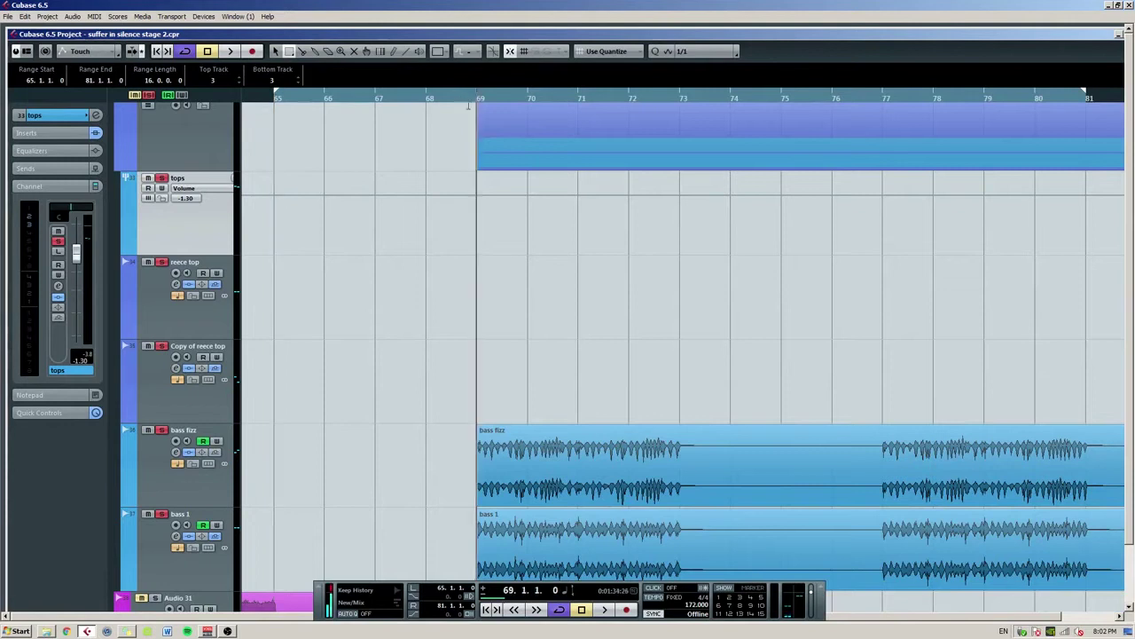
key("space")
mouse_move(76, 253)
left_mouse_down()
mouse_move(77, 341)
mouse_move(77, 255)
left_mouse_up()
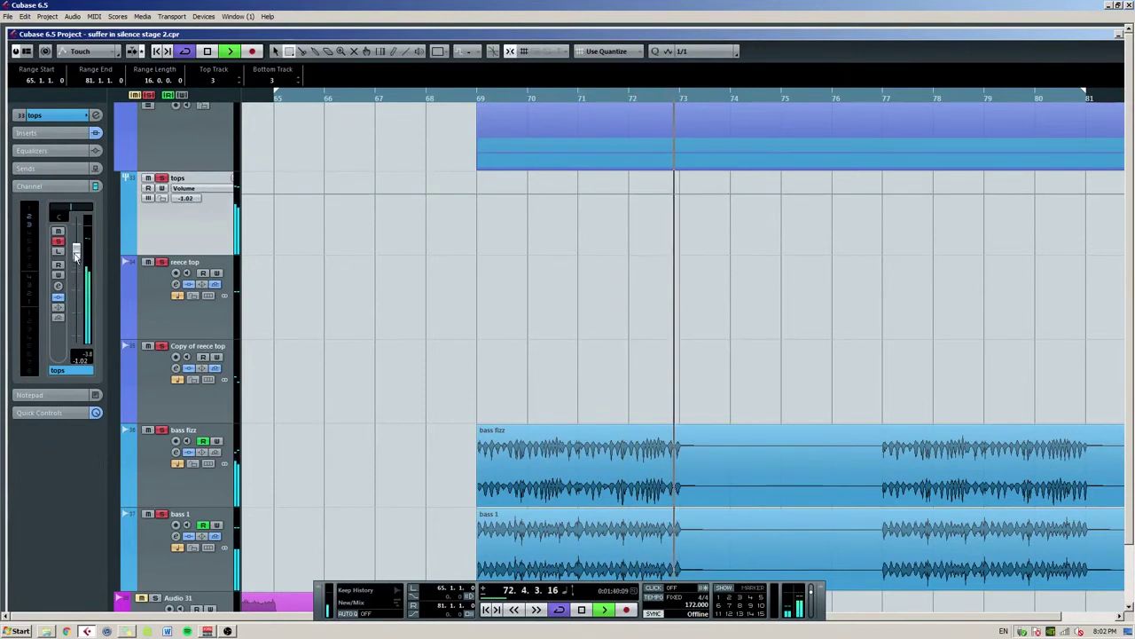
scroll(396, 320, "up", 10)
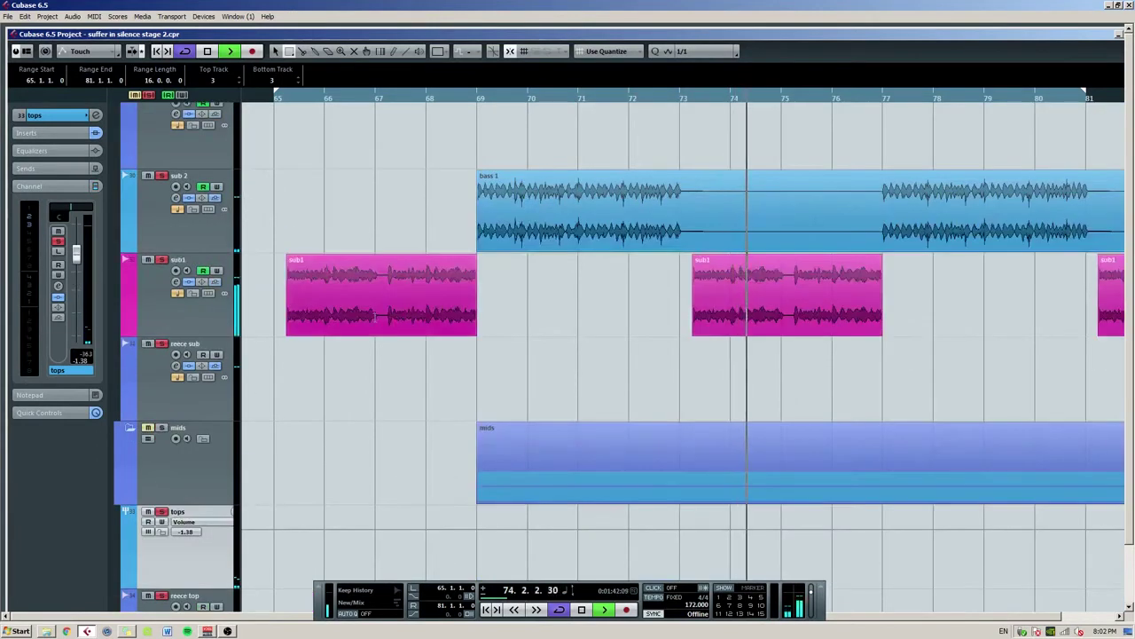
key("space")
Inspect iZotope Ozone 5's stereo imaging on Stereo Out's insert 6, close it and maximize the project window.
scroll(421, 327, "up", 3)
key("F3")
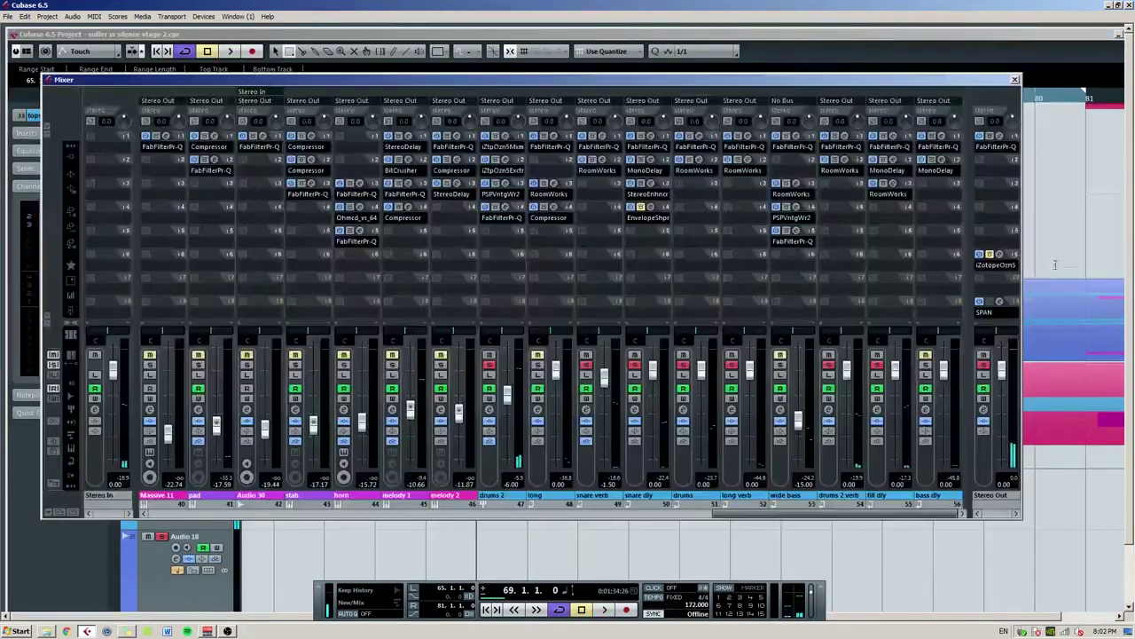
left_click(1000, 255)
left_click(1016, 79)
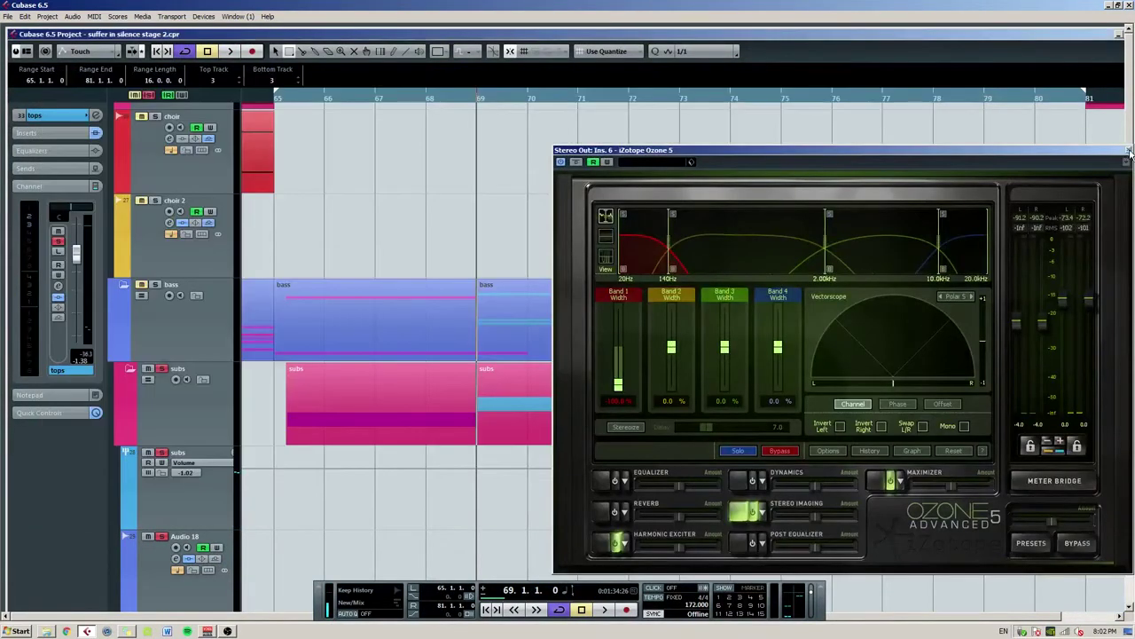
left_click(1129, 152)
double_click(871, 35)
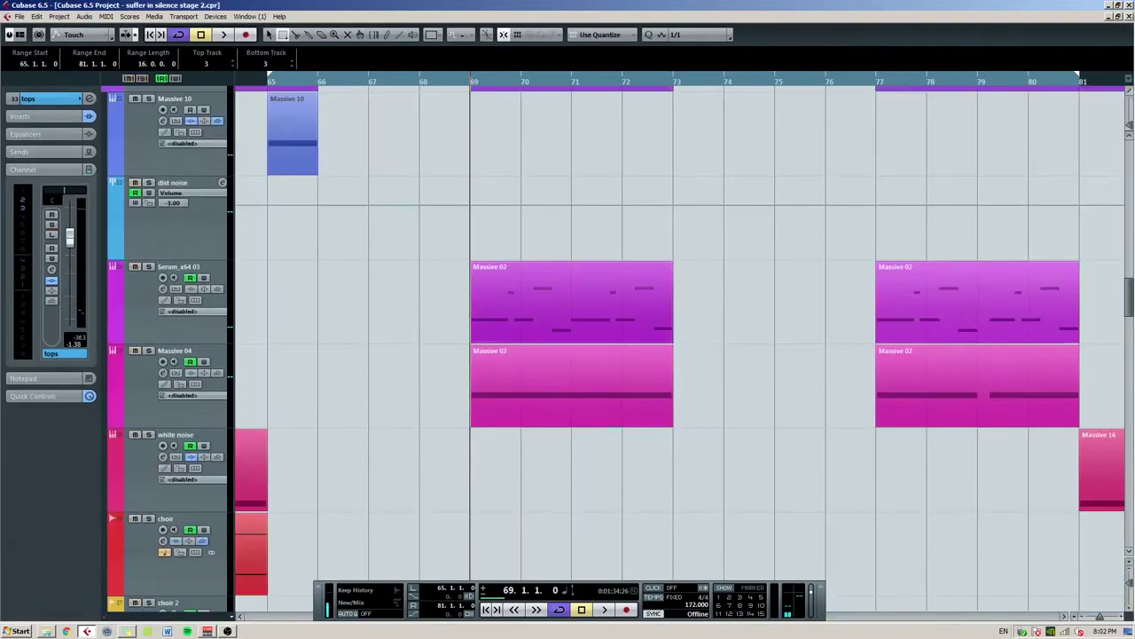
Select the subs group track, show its inserts and check its FabFilter Pro-Q equalizer.
scroll(461, 292, "up", 3)
scroll(417, 233, "right", 2)
scroll(413, 234, "up", 1)
scroll(414, 235, "down", 6)
scroll(415, 264, "down", 5)
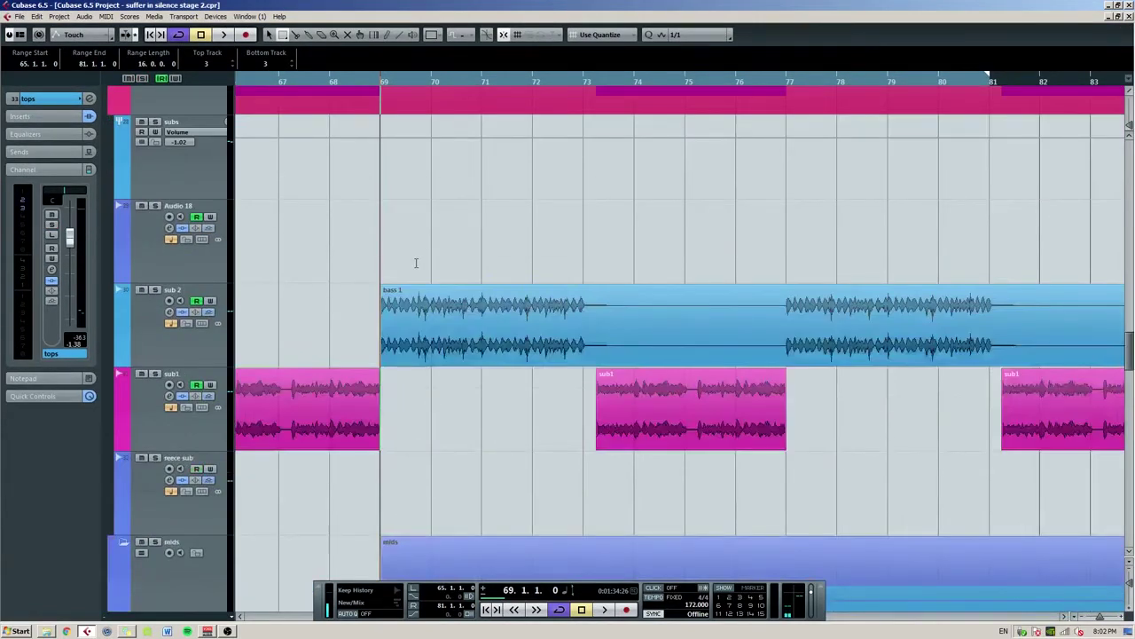
left_click(194, 192)
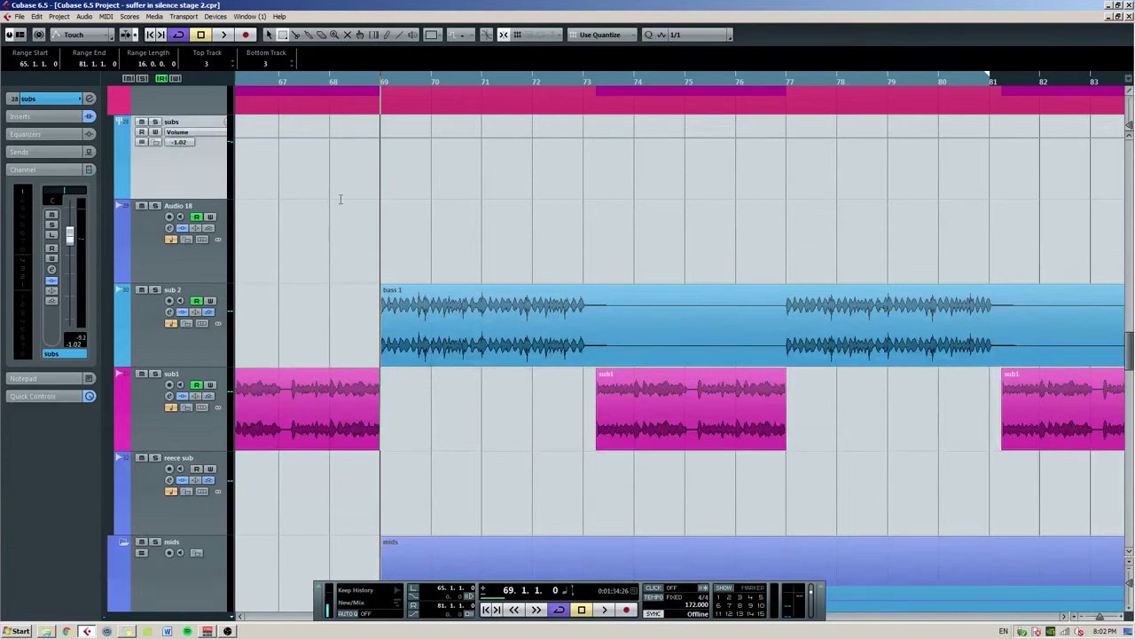
scroll(429, 197, "left", 3)
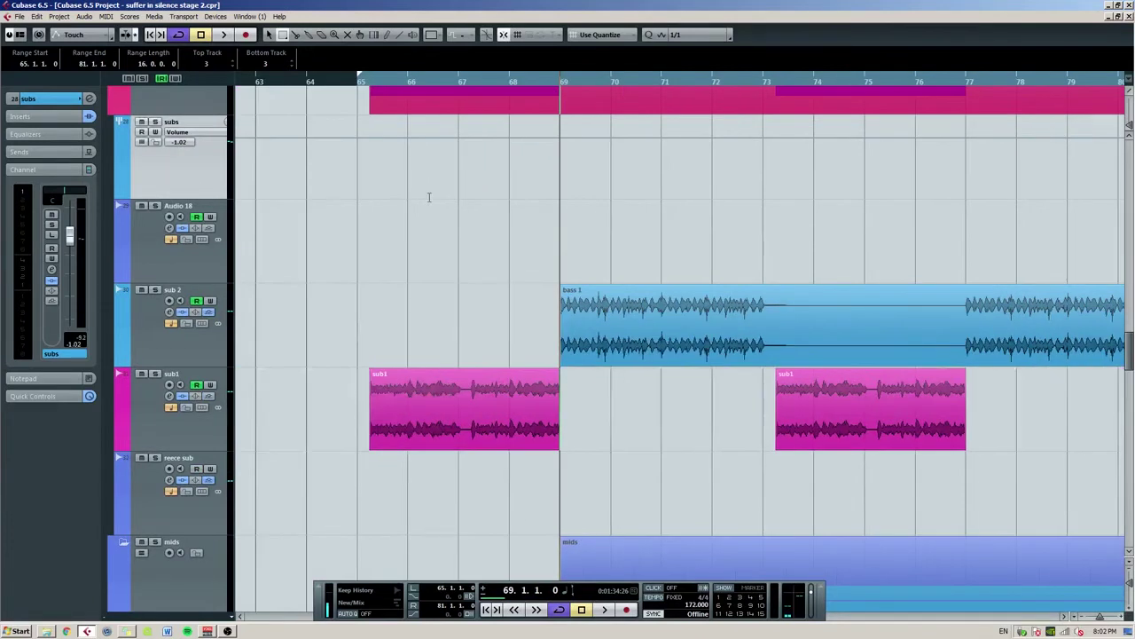
scroll(408, 184, "right", 2)
left_click(20, 116)
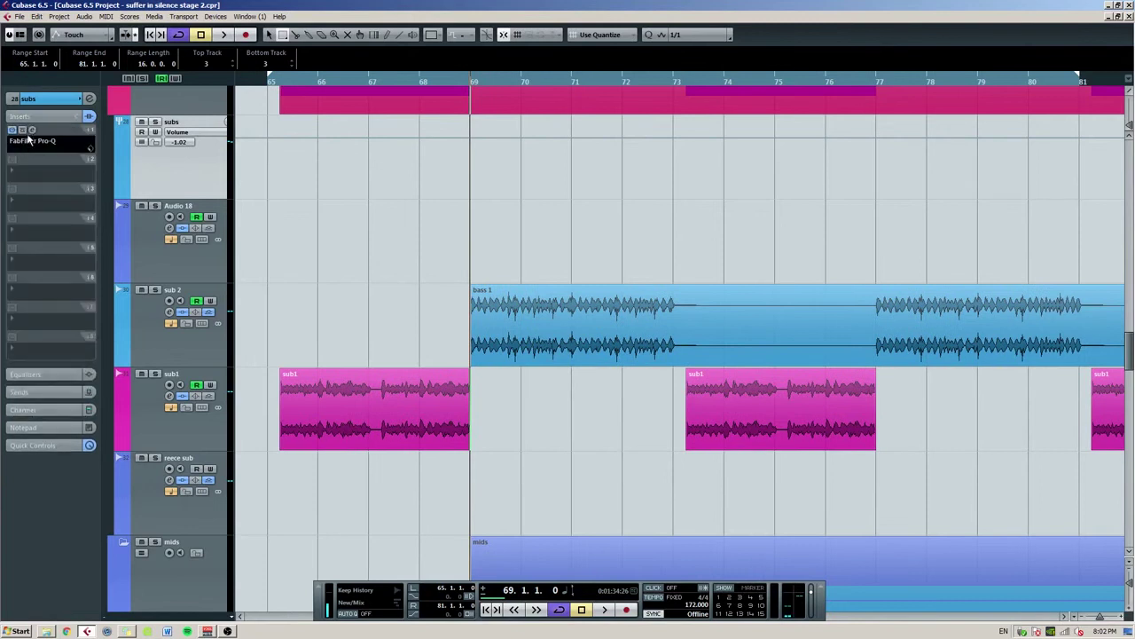
left_click(32, 131)
left_click(776, 179)
Select the fill track among the drums and audition the mix from bar 69.
scroll(490, 225, "up", 15)
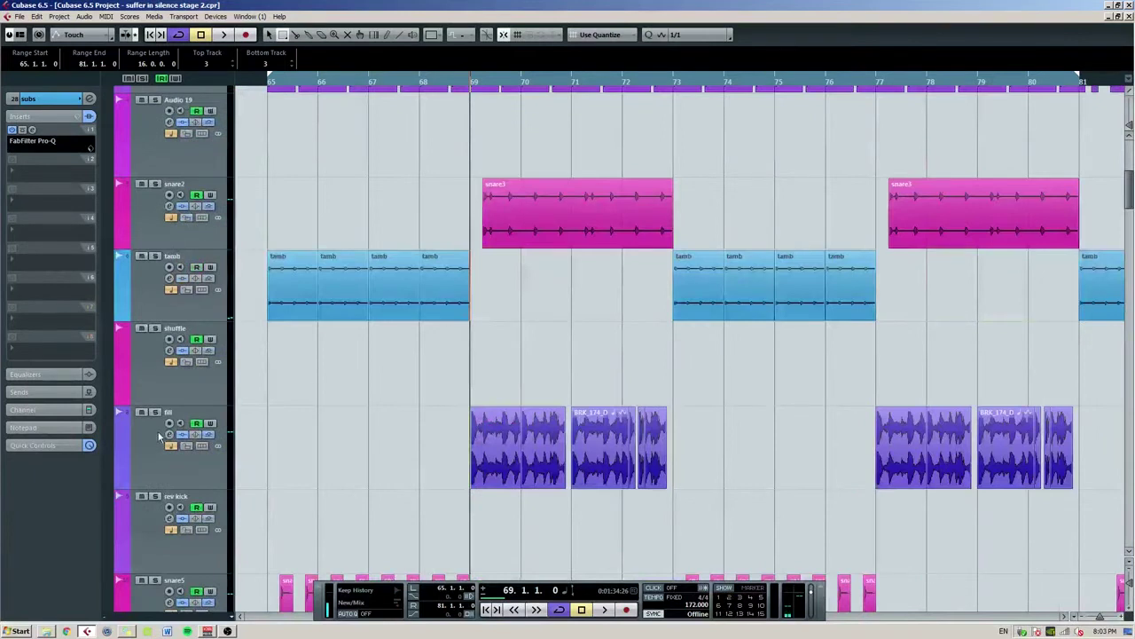
left_click(159, 436)
key("space")
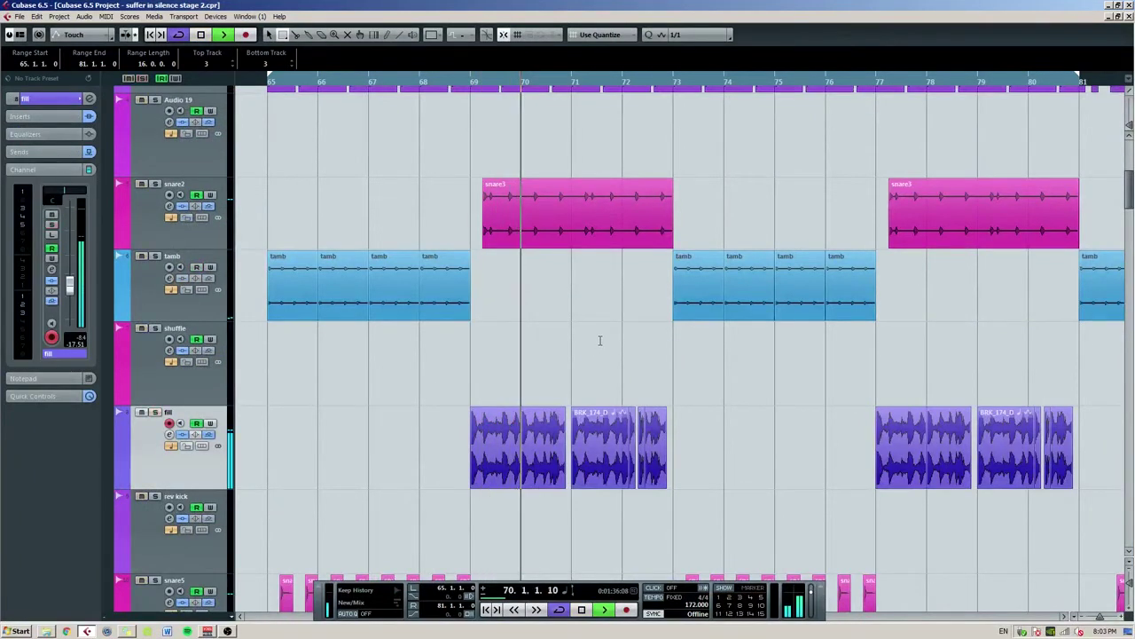
key("space")
Reopen SPAN on Stereo Out, solo the drums folder and examine its spectrum during playback from bar 69.
scroll(722, 284, "up", 5)
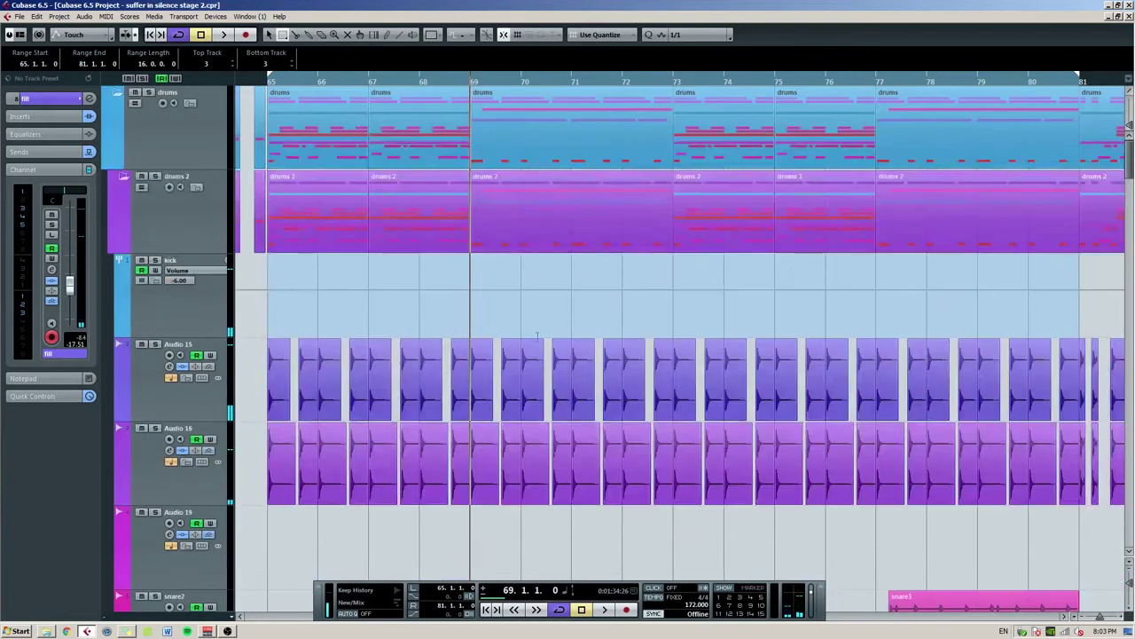
key("F3")
left_click(1003, 302)
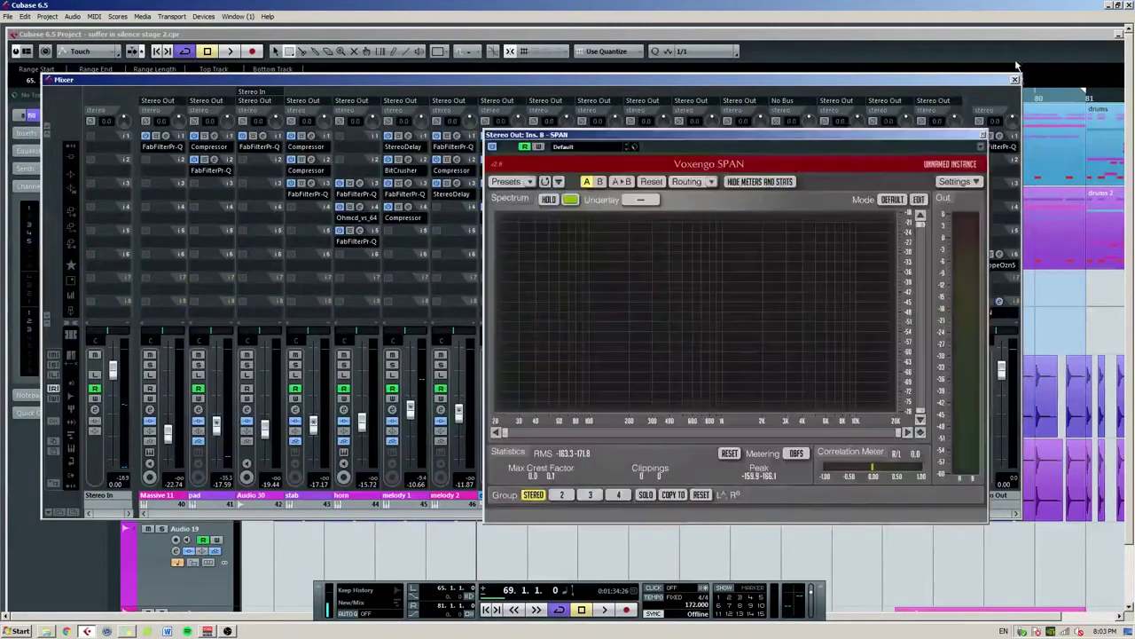
left_click(1016, 79)
left_click(177, 168)
key("space")
mouse_move(698, 253)
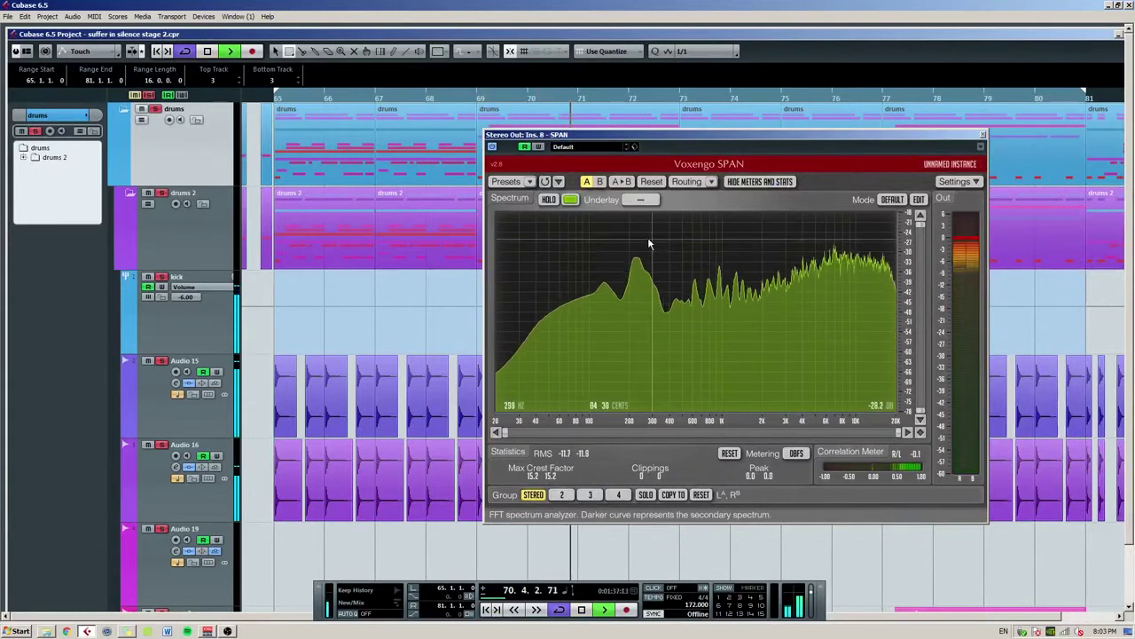
key("space")
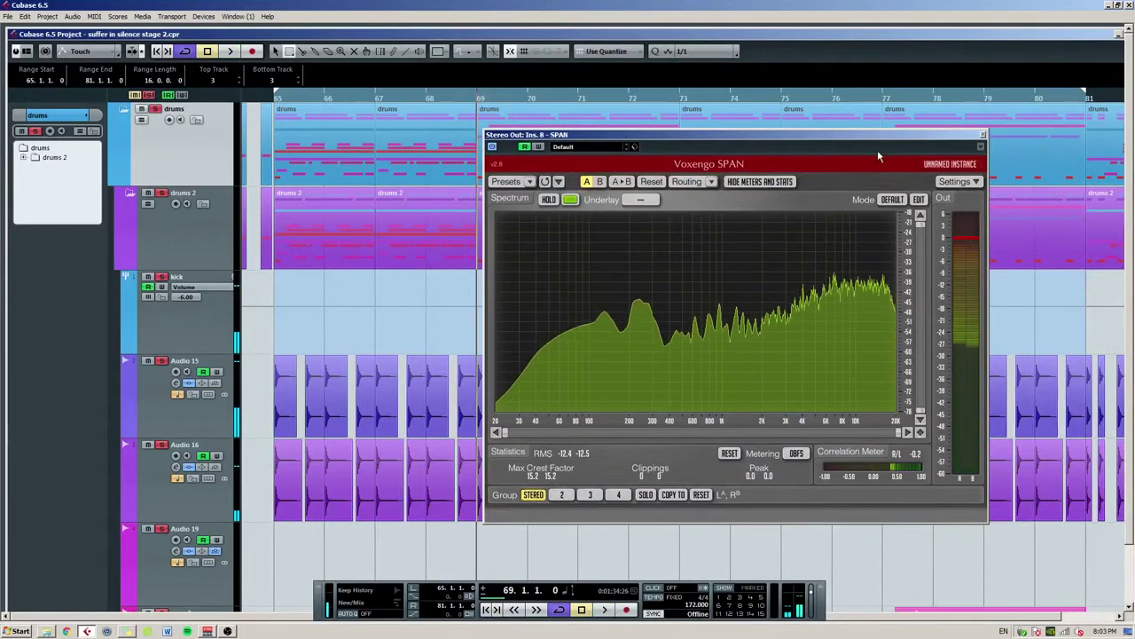
left_click(982, 134)
Maximize the project window and examine the synth, choir, bass and subs tracks from bar 69 to 81.
scroll(565, 279, "down", 10)
scroll(350, 279, "down", 4)
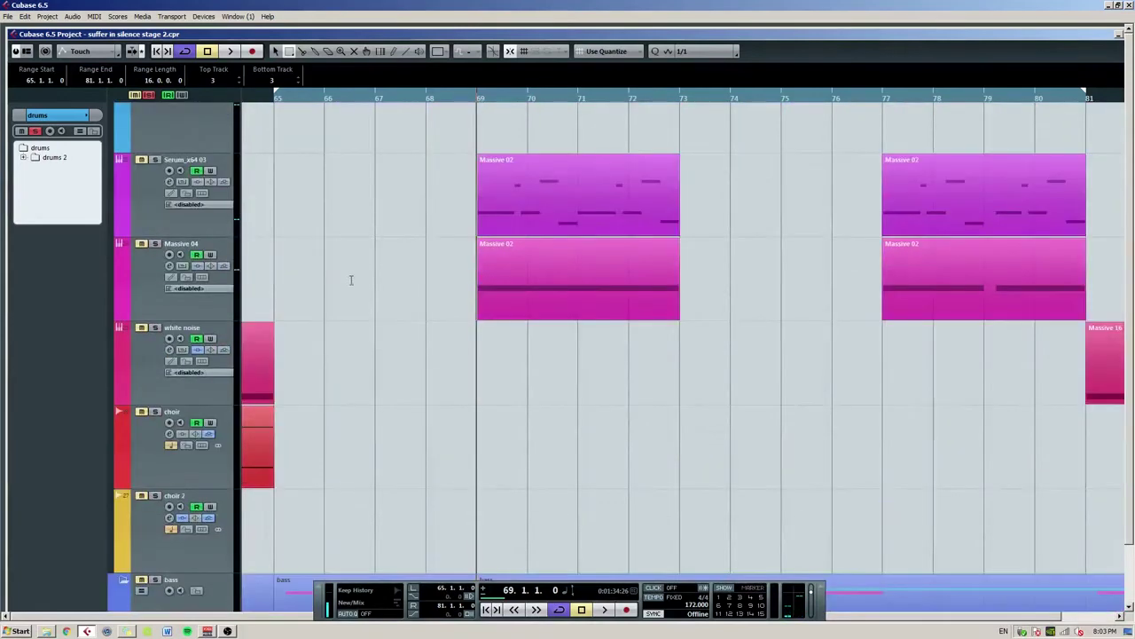
scroll(360, 272, "up", 4)
double_click(547, 36)
scroll(436, 245, "down", 6)
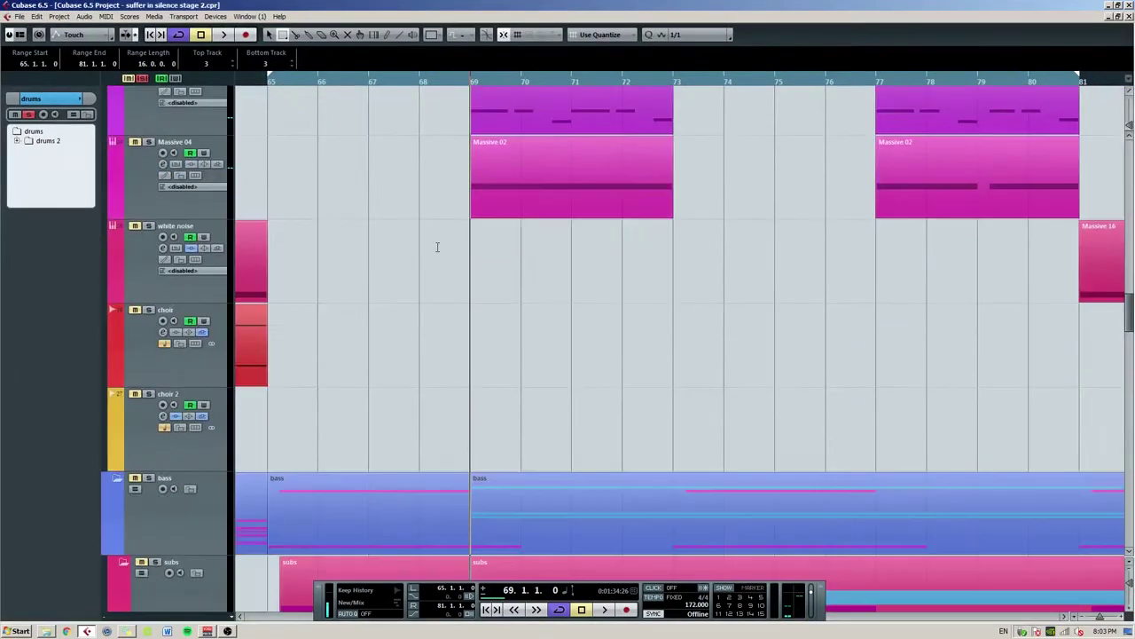
scroll(430, 245, "right", 2)
scroll(418, 244, "down", 3)
scroll(403, 237, "down", 3)
scroll(164, 163, "up", 5)
Solo the bass folder and audition its bass fizz and bass 1 layers from bar 69.
left_click(159, 199)
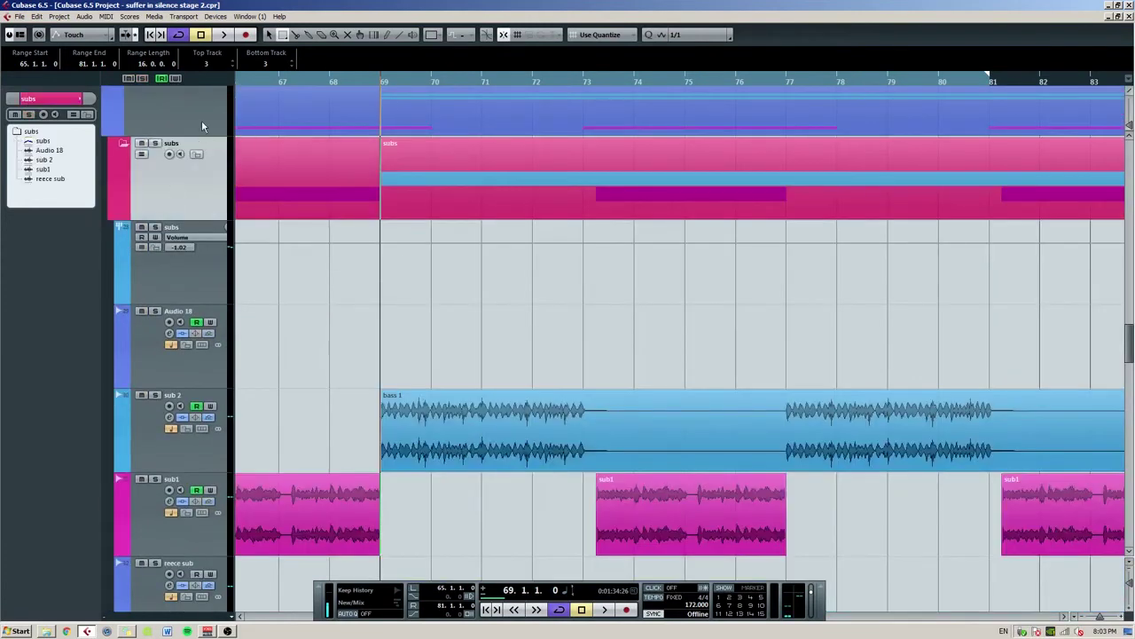
key("space")
scroll(612, 346, "down", 6)
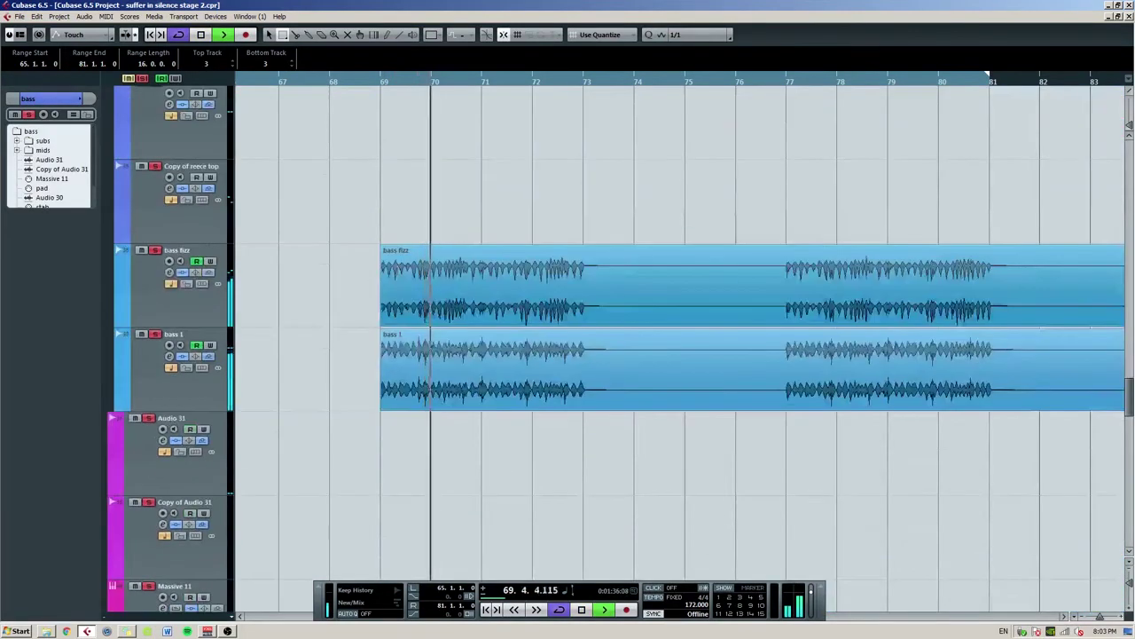
key("space")
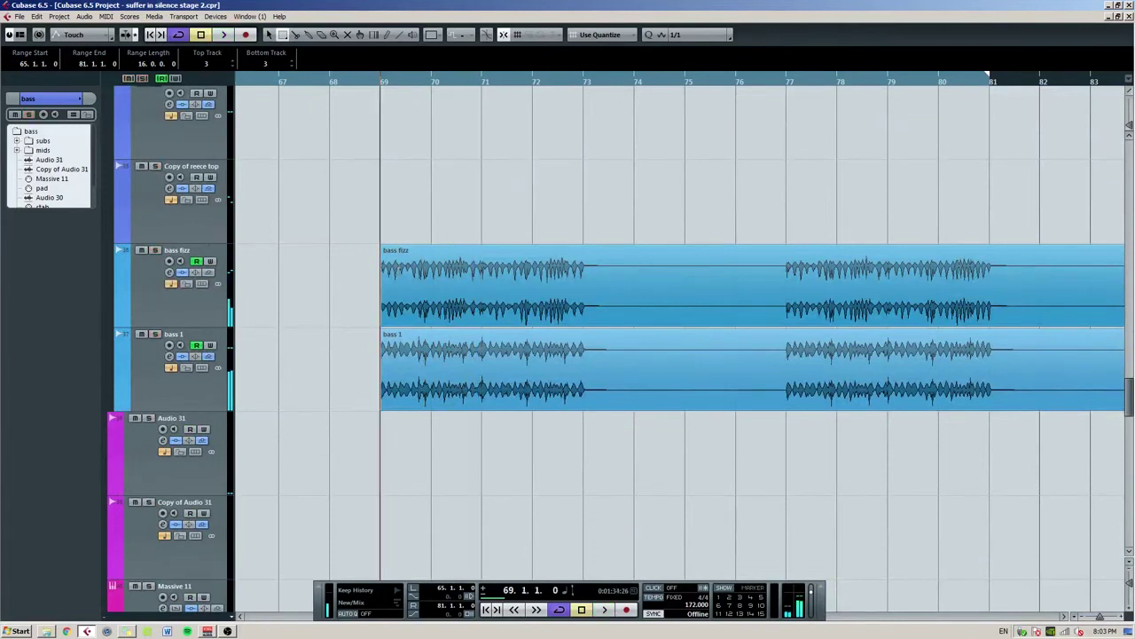
key("g")
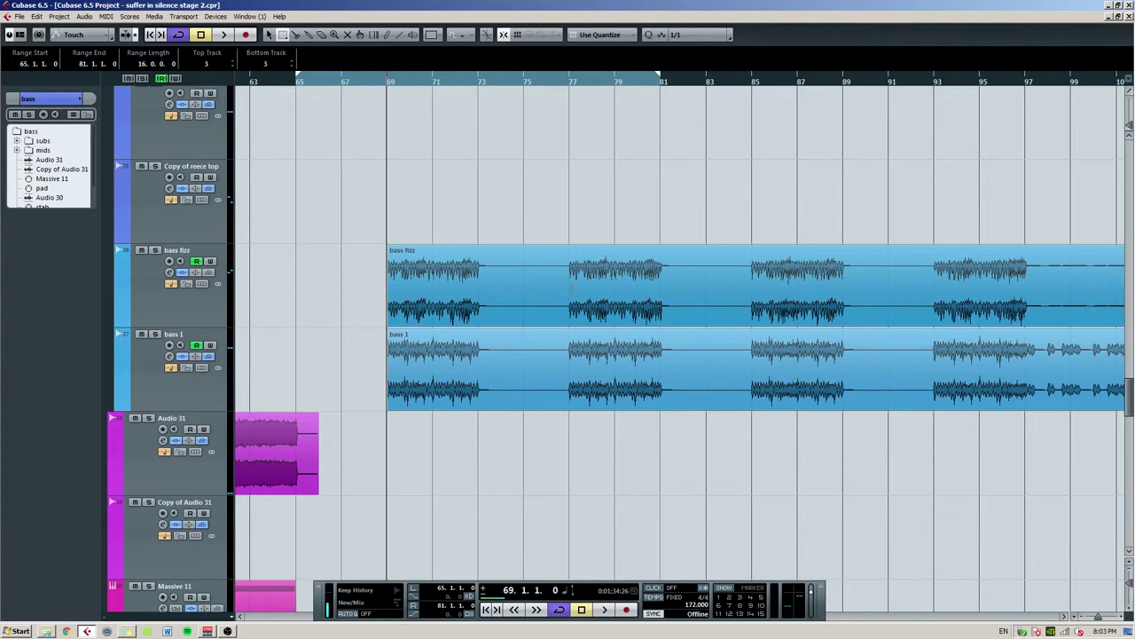
Examine how the subs, mids, bass fizz and melody 1 tracks alternate across bars 65 to 97.
scroll(571, 289, "up", 4)
scroll(365, 259, "up", 3)
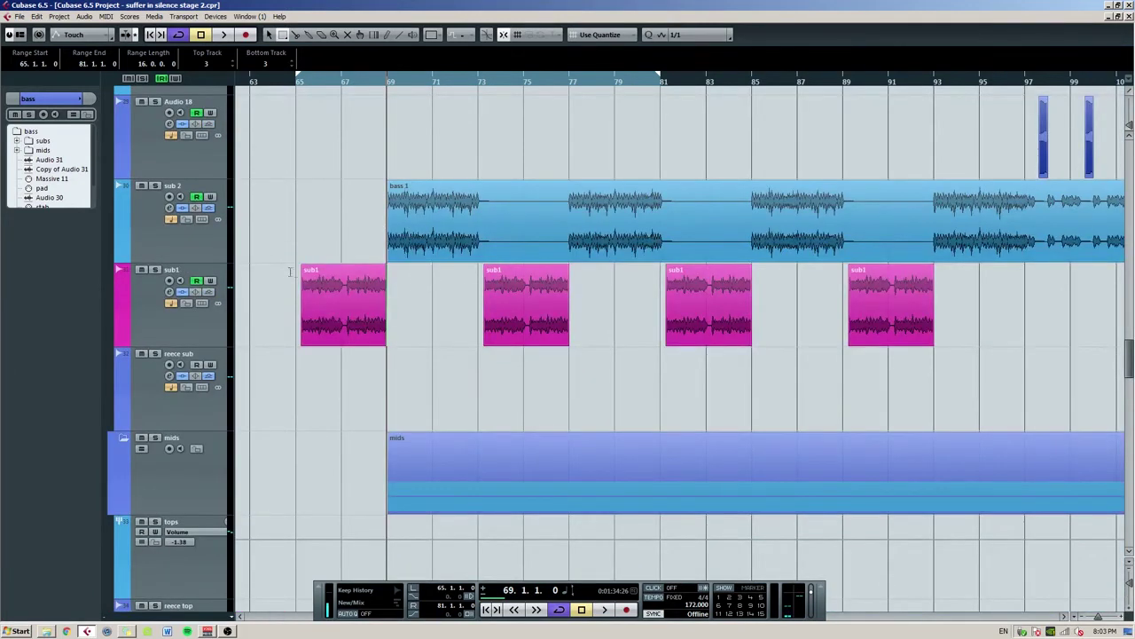
scroll(365, 259, "up", 1, "ctrl")
scroll(364, 259, "up", 1, "ctrl")
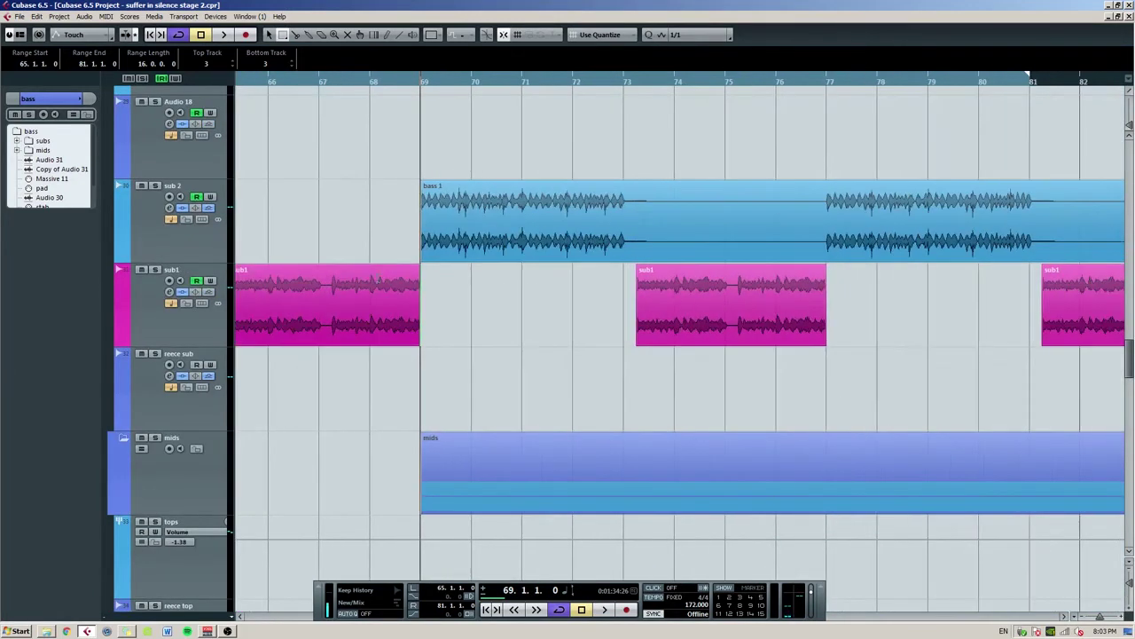
scroll(402, 263, "down", 6)
scroll(402, 263, "down", 3)
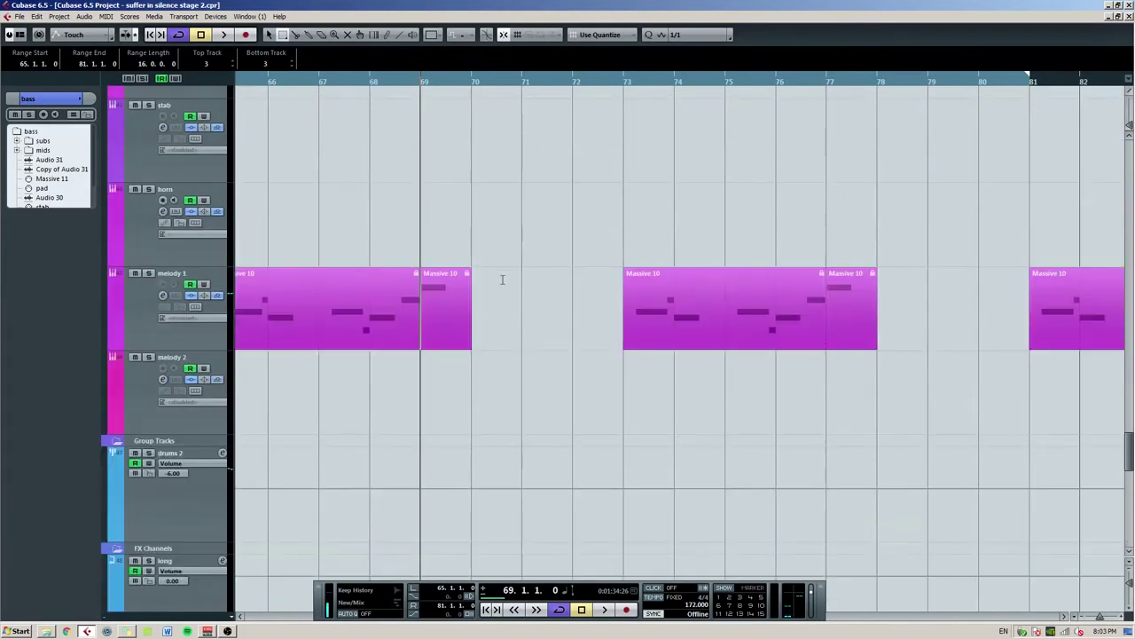
scroll(502, 278, "down", 2, "ctrl")
scroll(473, 299, "down", 5)
scroll(473, 315, "down", 6)
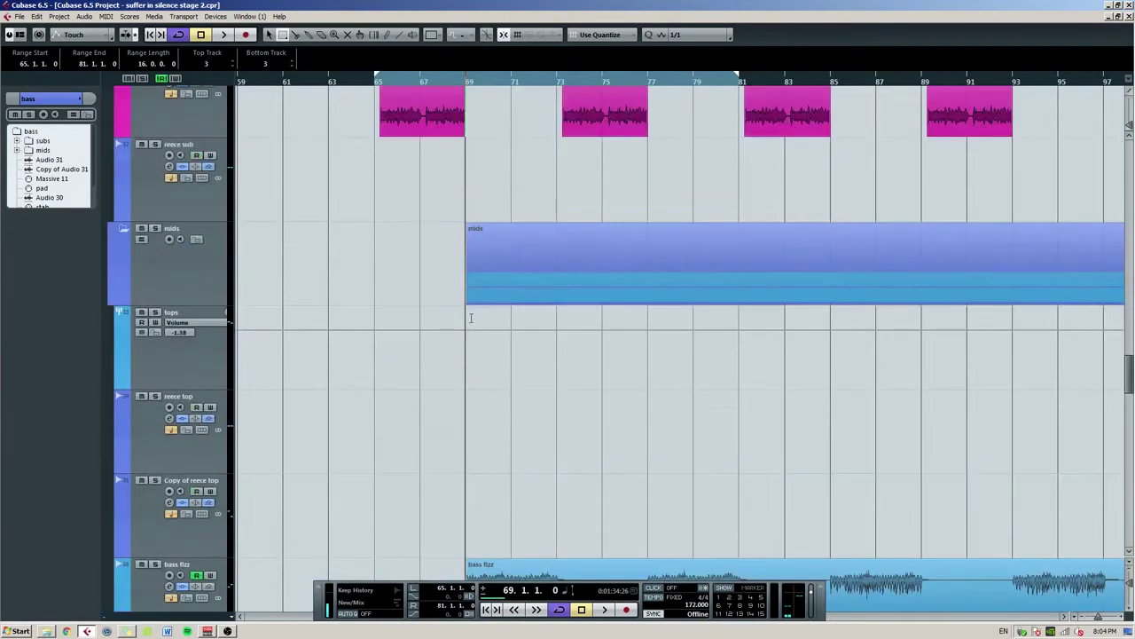
scroll(473, 315, "up", 1)
scroll(472, 315, "right", 2)
scroll(552, 299, "down", 8)
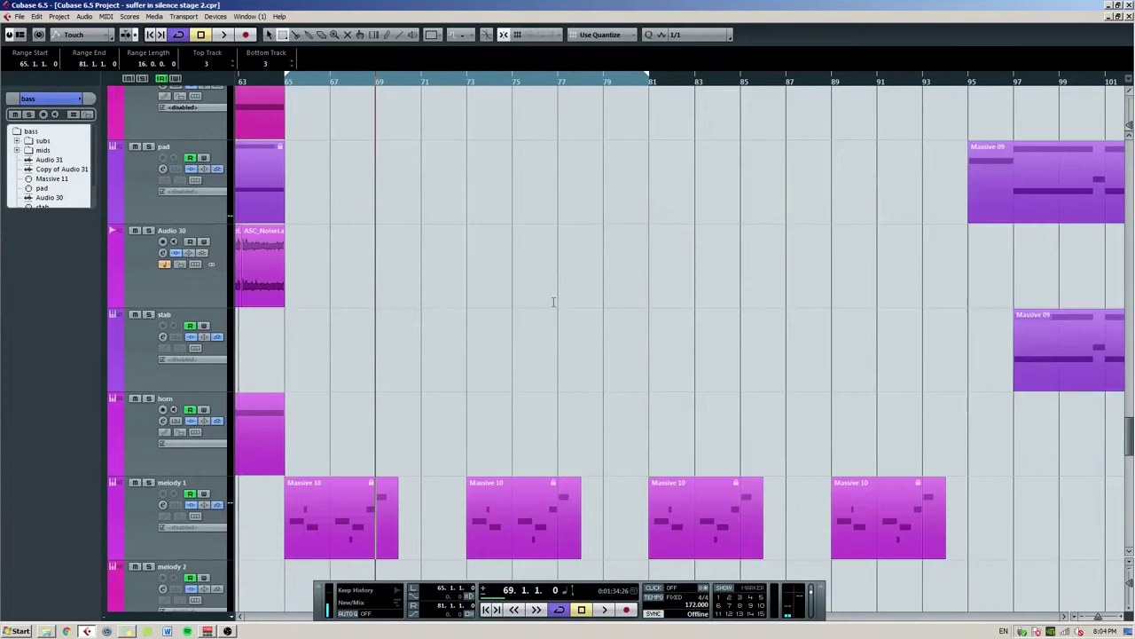
scroll(430, 404, "down", 10)
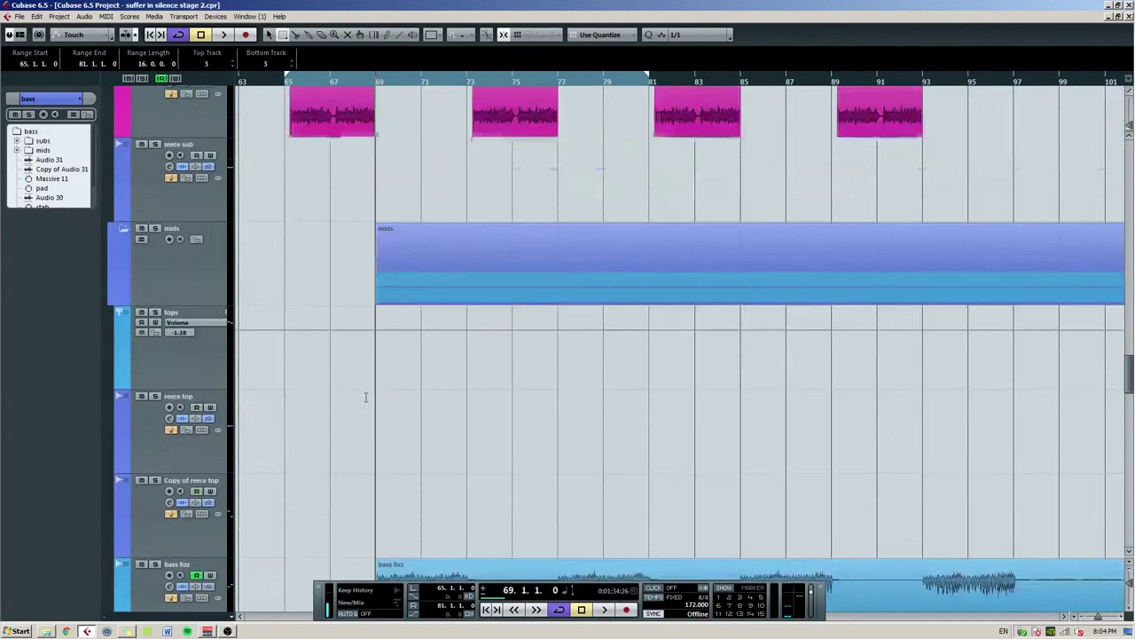
Compare the snare, tambourine and fill clips with the synth and melody tracks from bar 69 to 81.
scroll(445, 337, "up", 6)
scroll(444, 342, "down", 6)
scroll(443, 343, "up", 4, "ctrl")
scroll(488, 350, "up", 4)
scroll(405, 339, "up", 2)
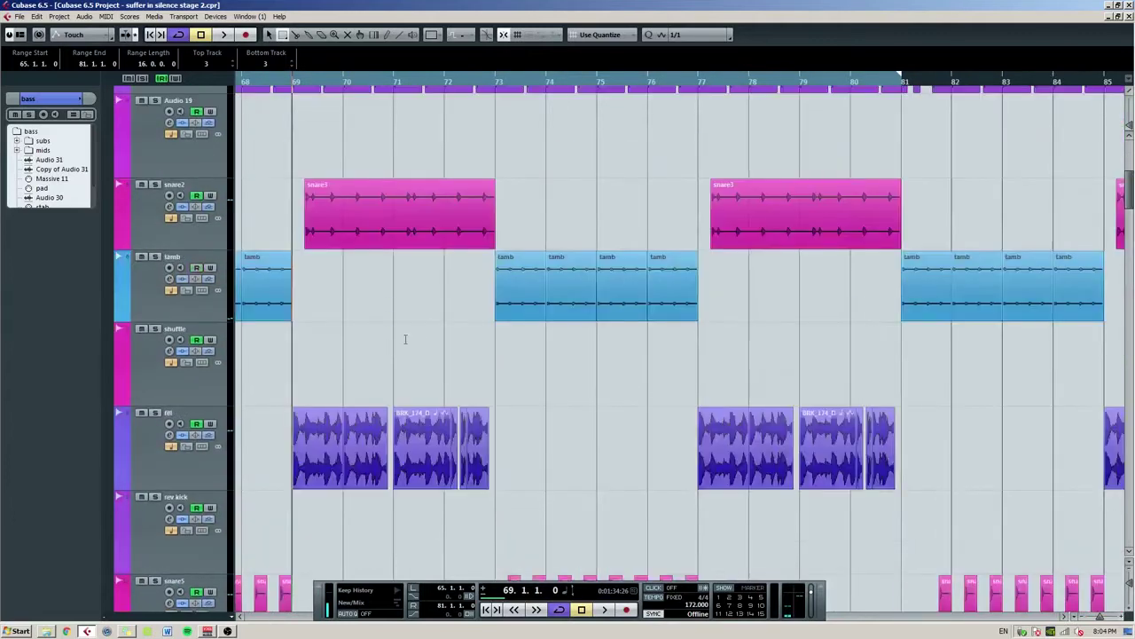
scroll(488, 304, "up", 5)
scroll(496, 302, "down", 5)
scroll(579, 297, "left", 2)
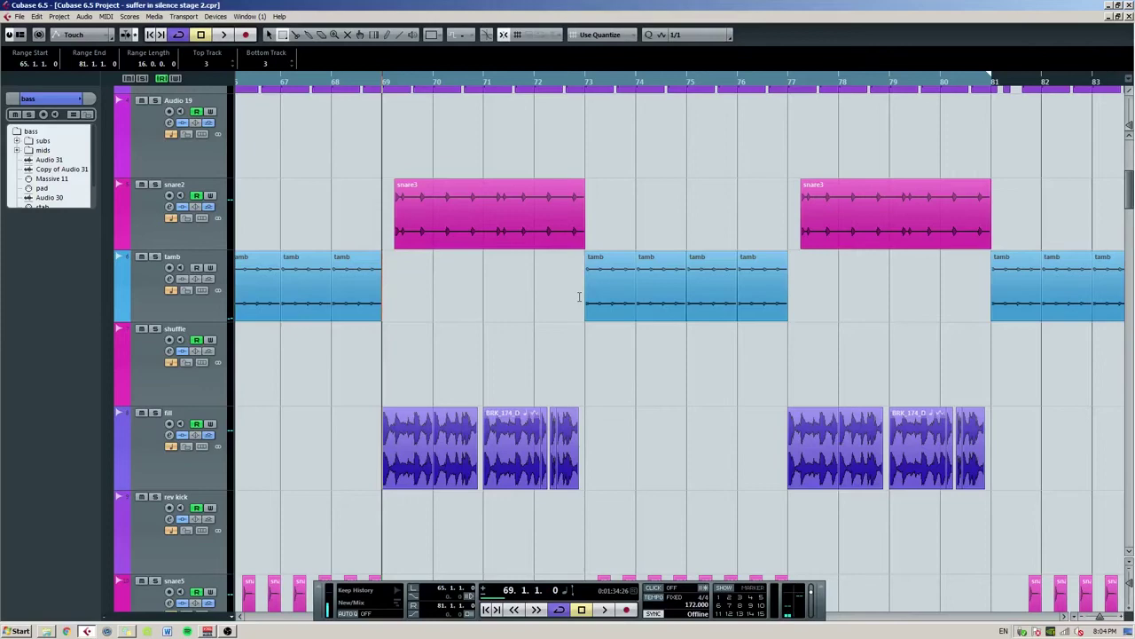
scroll(512, 363, "down", 15)
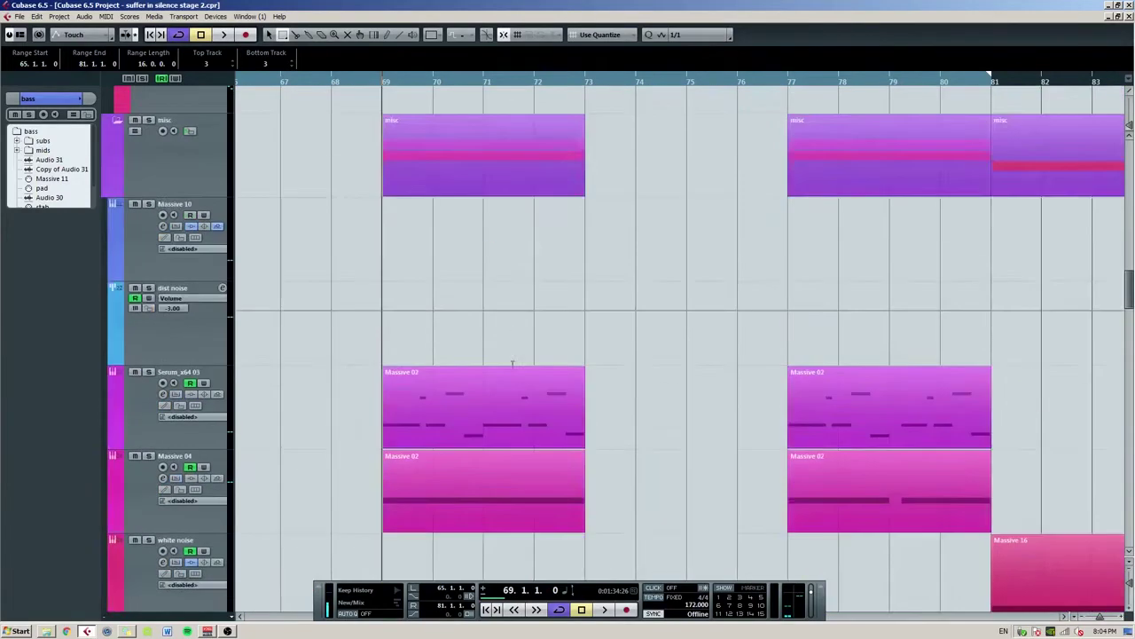
scroll(511, 364, "down", 5)
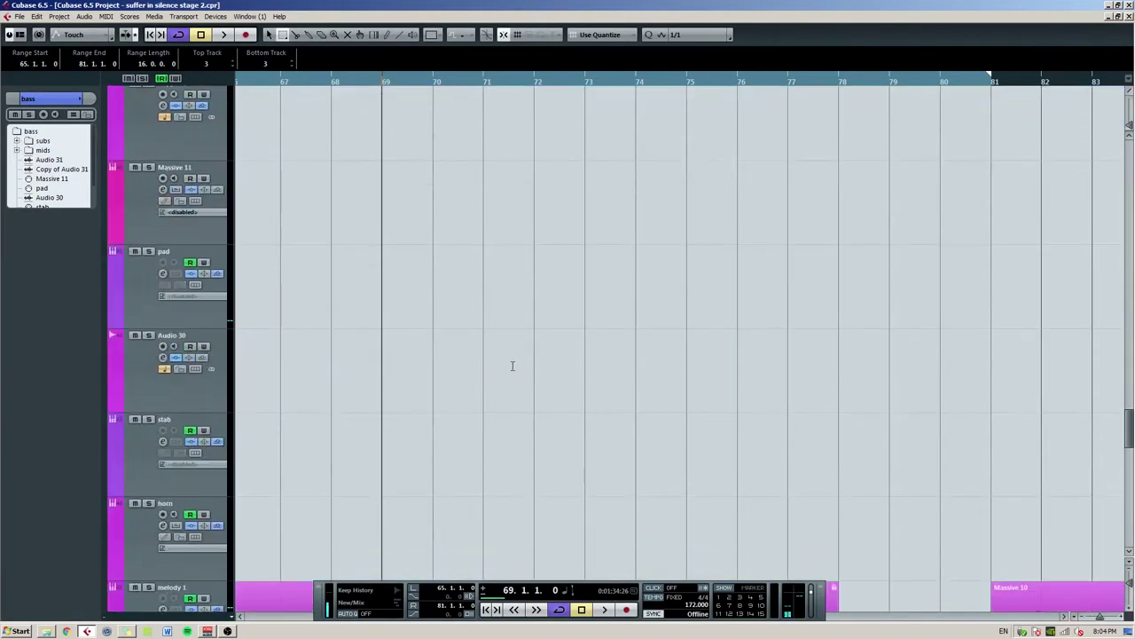
scroll(512, 366, "down", 6)
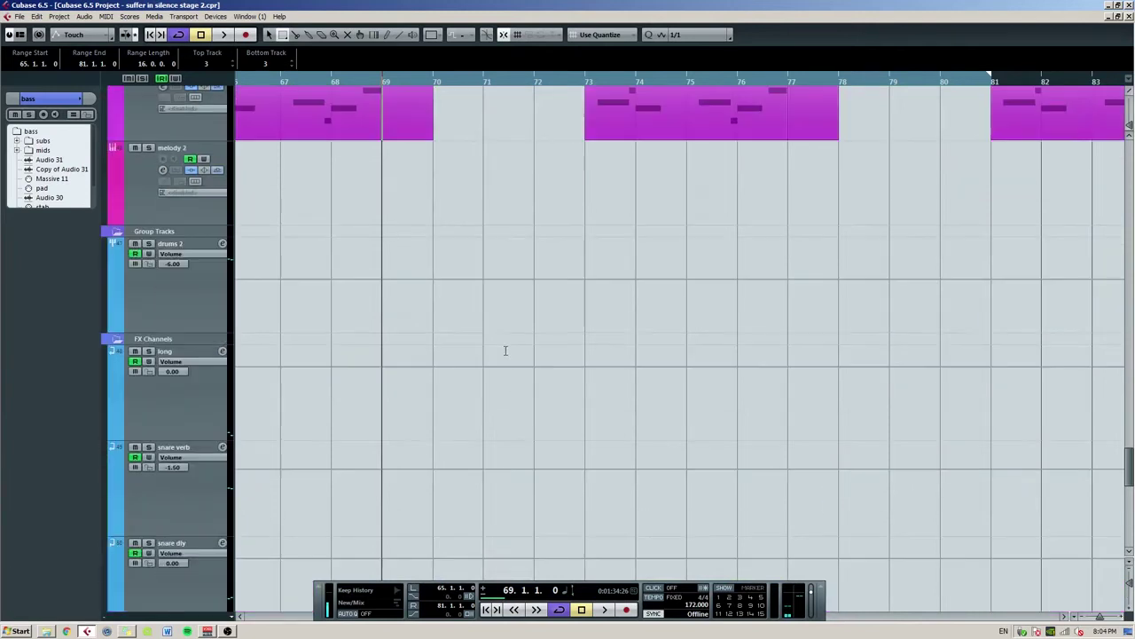
scroll(486, 352, "down", 3)
scroll(479, 344, "up", 4)
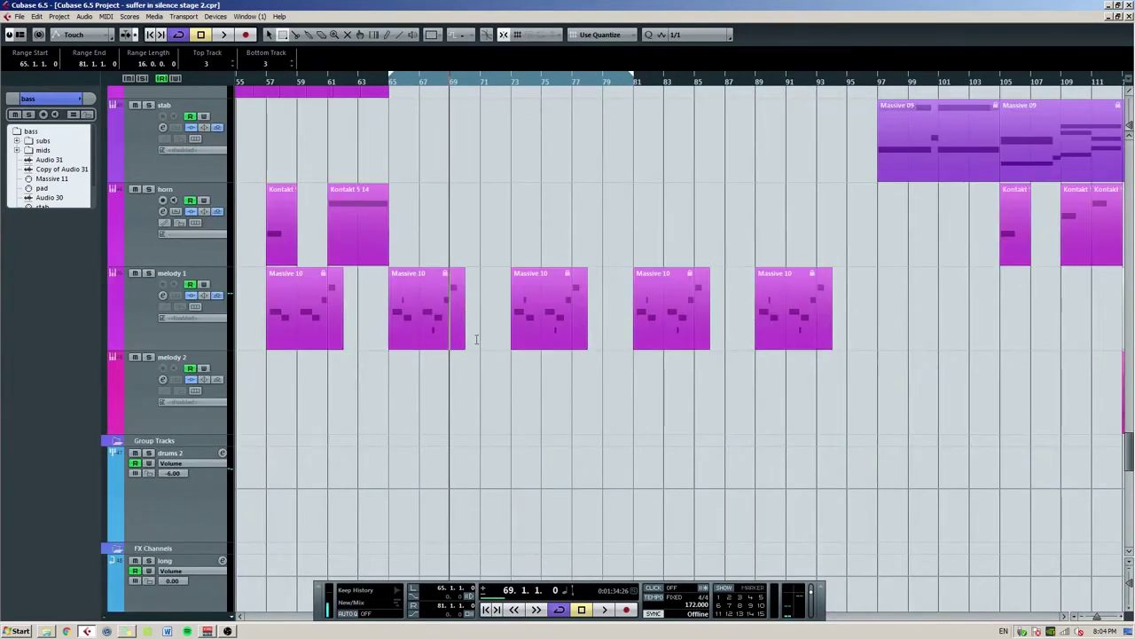
Show melody 1's insert effects and inspect the curve of its FabFilter Pro-Q equalizer.
scroll(476, 338, "left", 3)
left_click(141, 343)
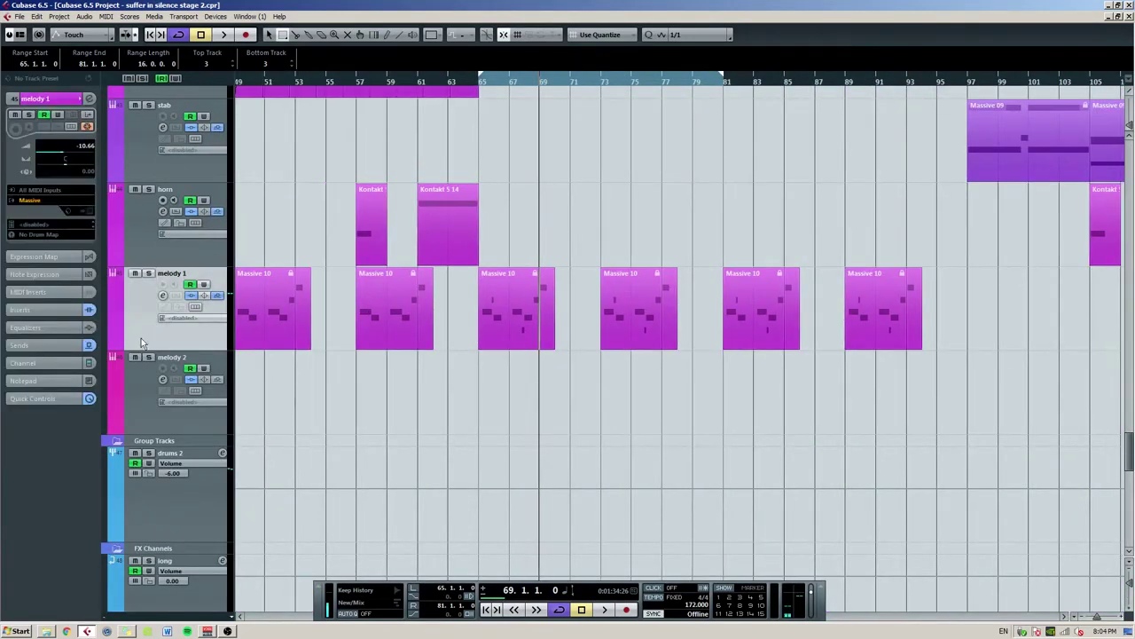
left_click(22, 309)
left_click(31, 243)
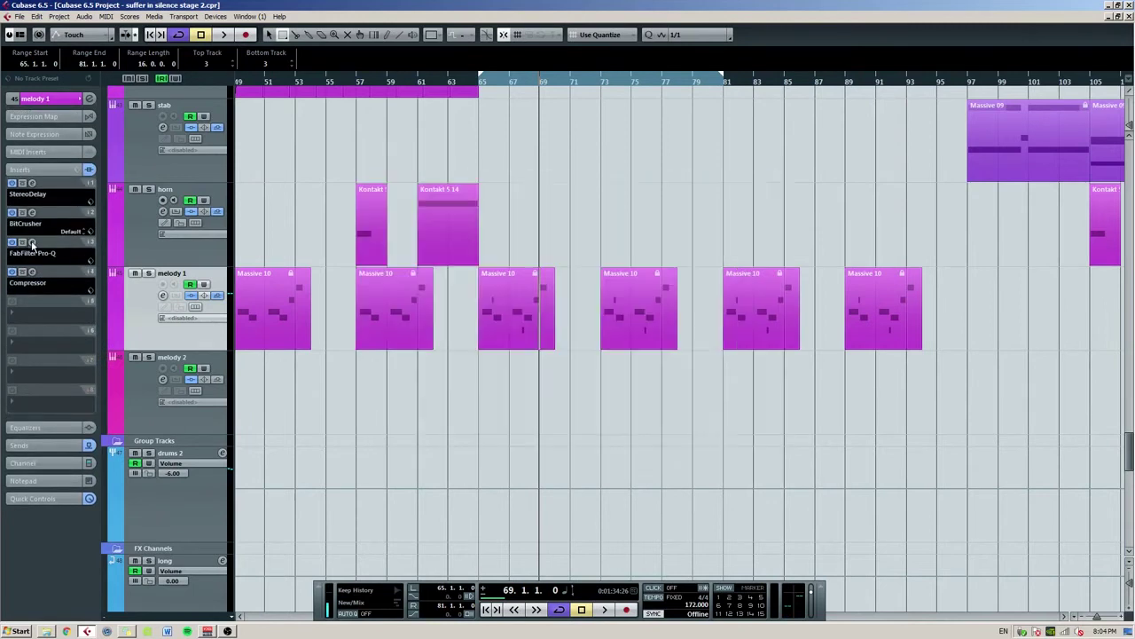
left_click(32, 242)
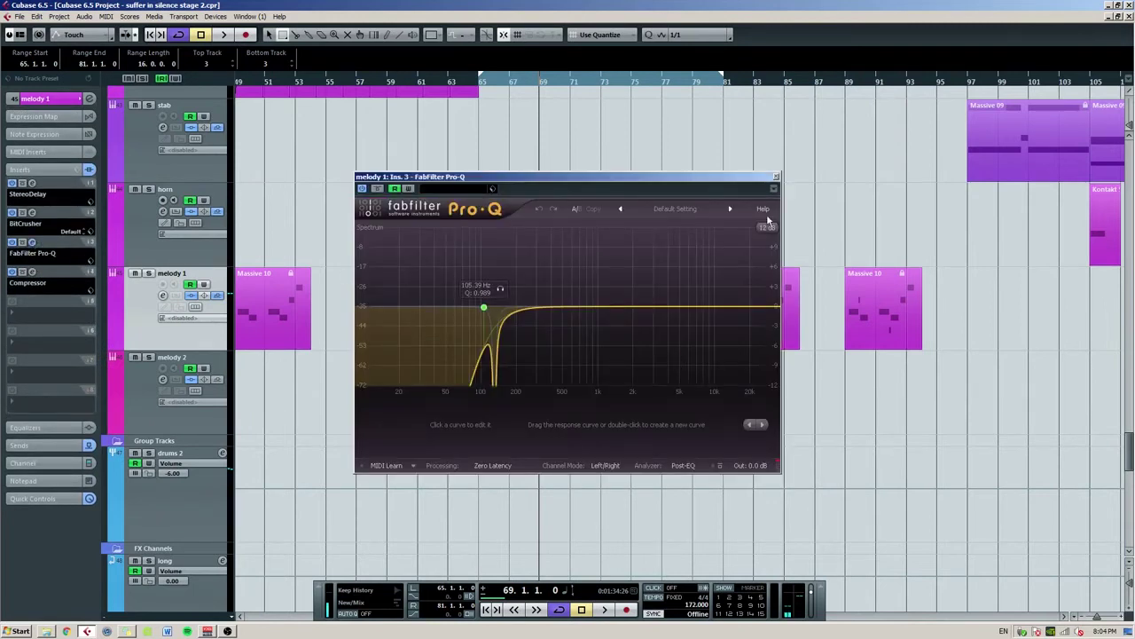
left_click(777, 177)
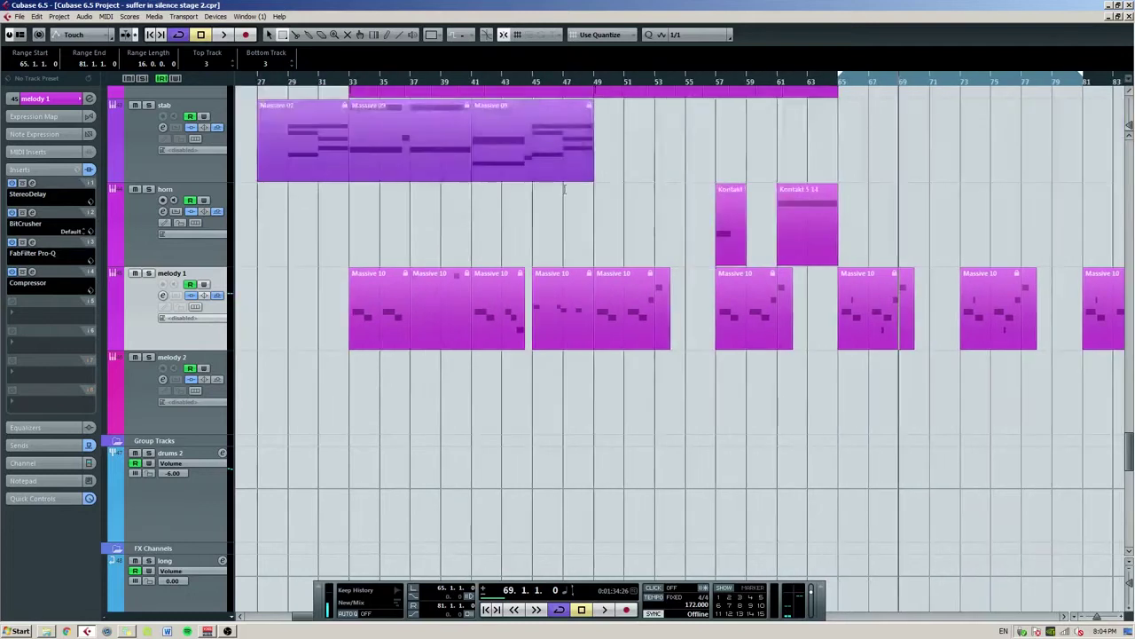
Select bars 65 to 97 on the kick track and set the left and right locators to that range.
key("g")
key("g")
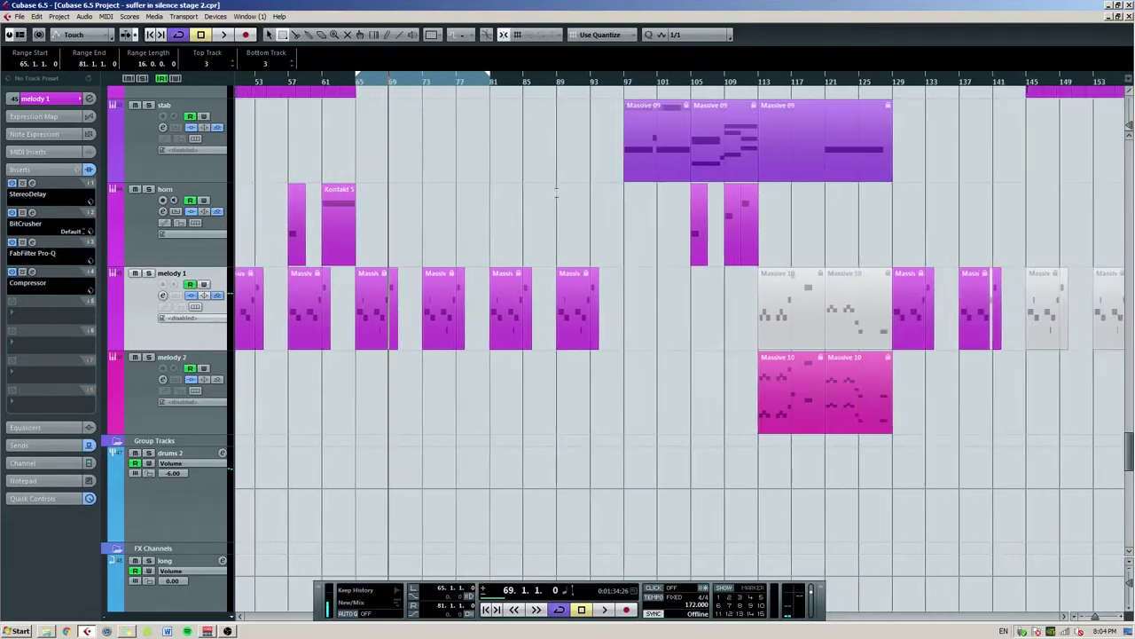
scroll(527, 385, "up", 10)
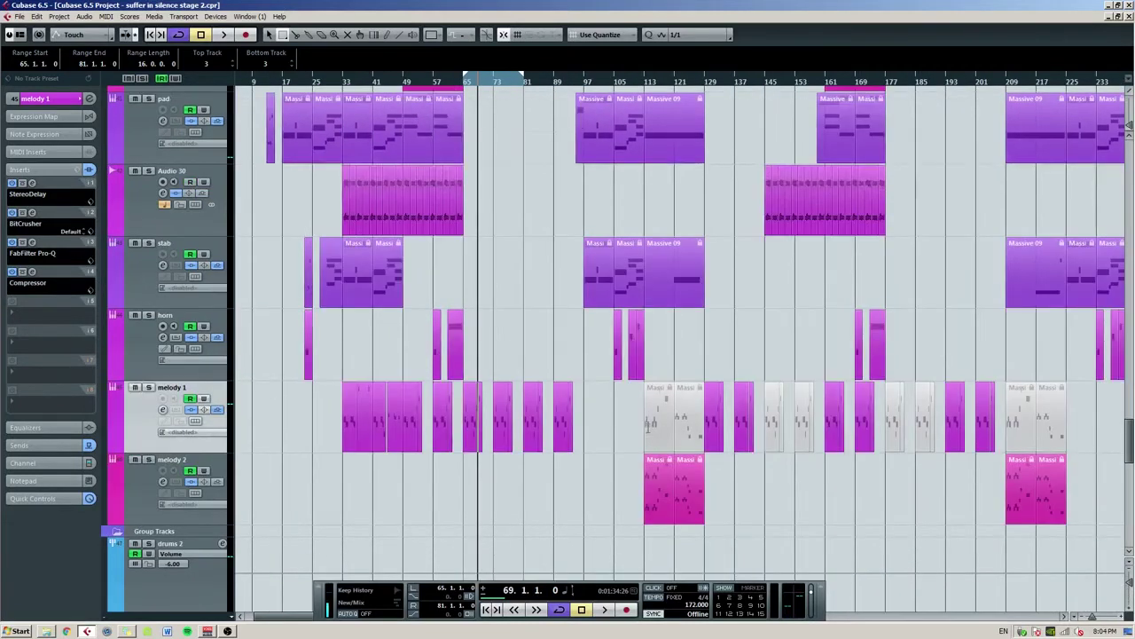
key("h")
scroll(352, 326, "up", 15)
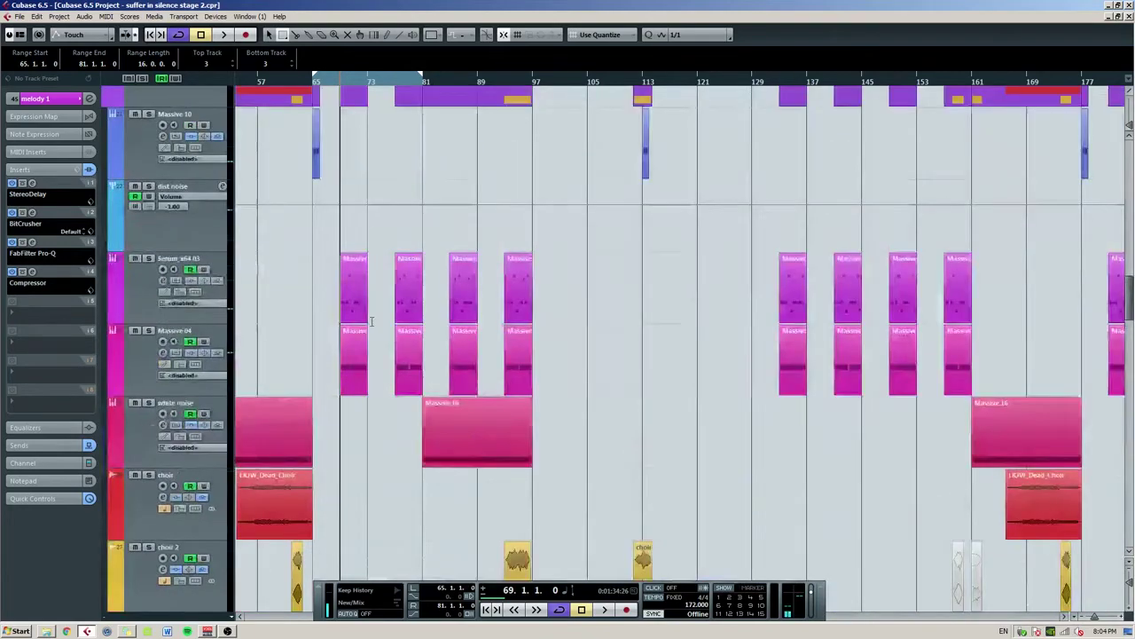
scroll(554, 289, "up", 10)
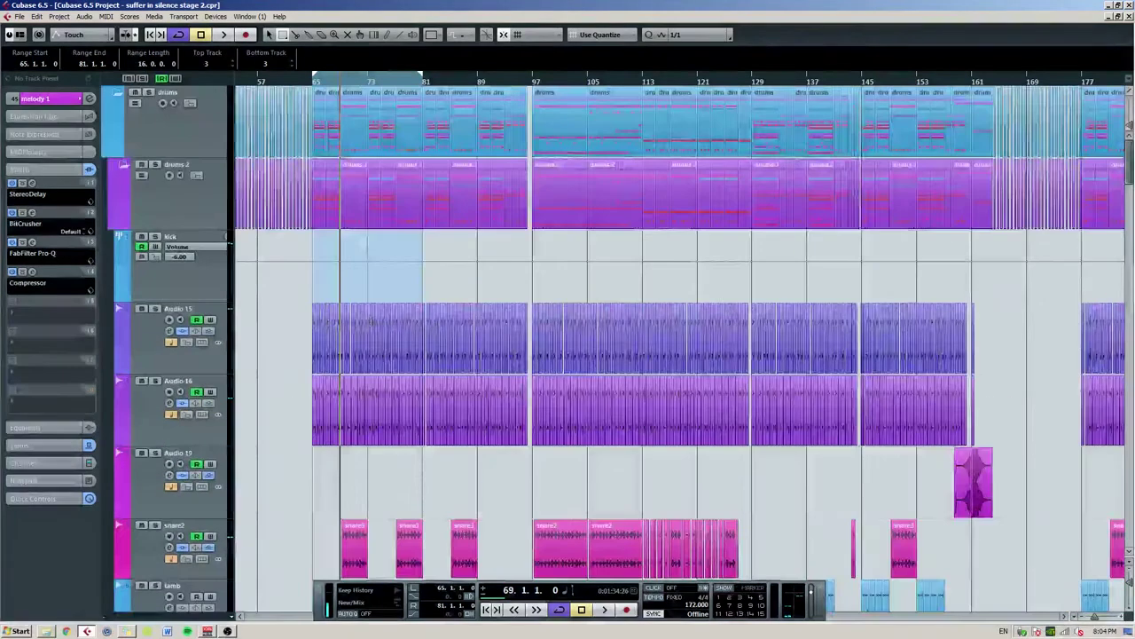
left_click(553, 289)
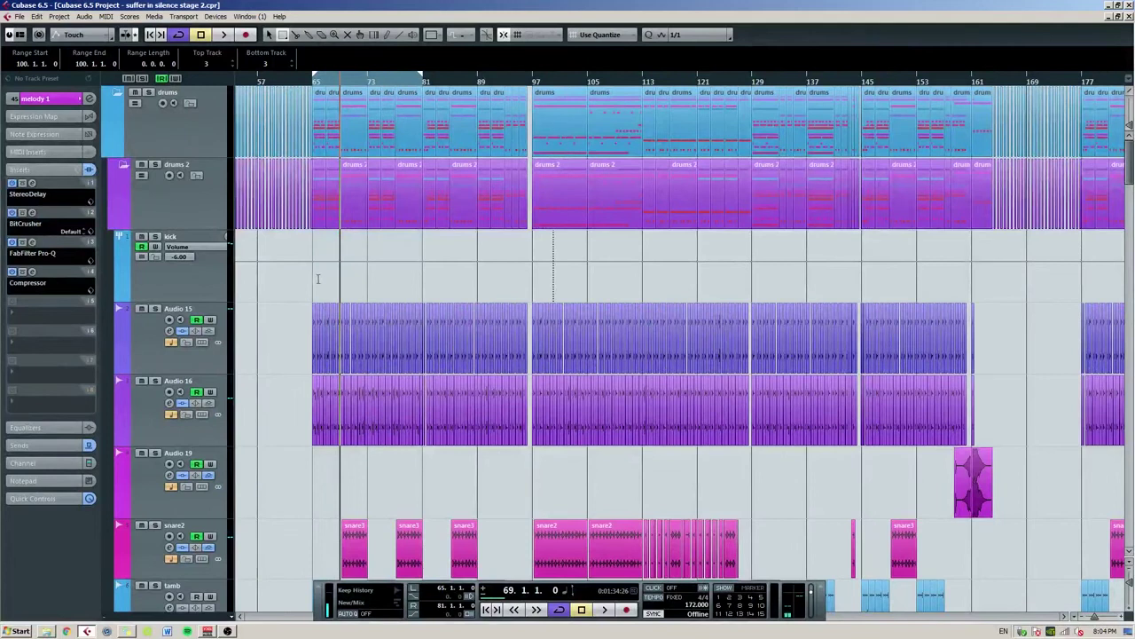
left_click_drag(313, 280, 531, 276)
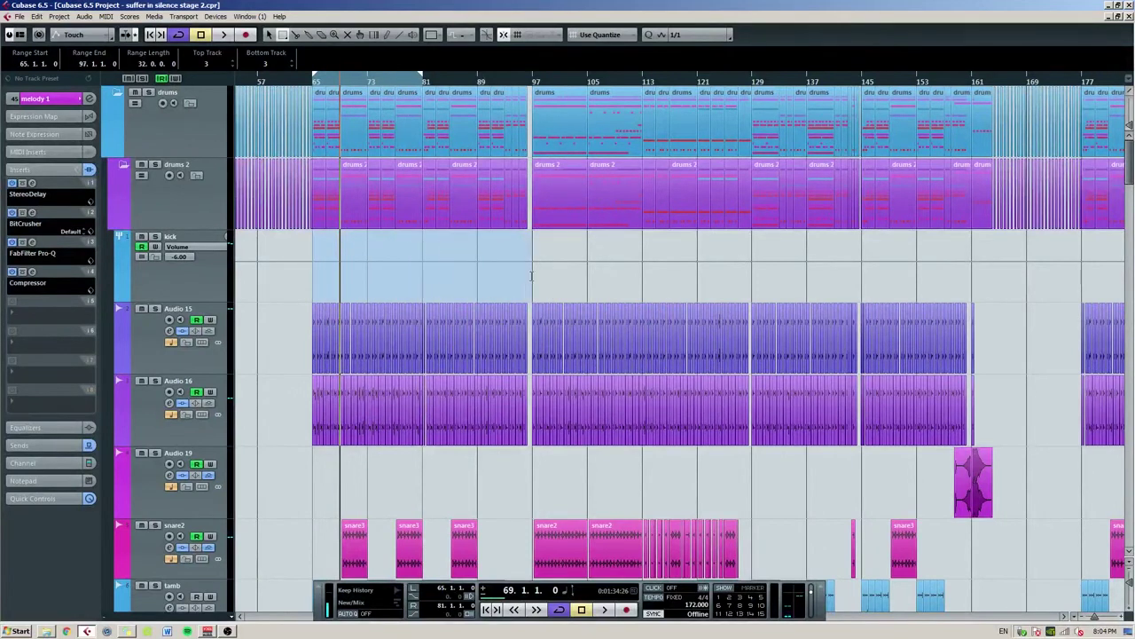
left_click(276, 282)
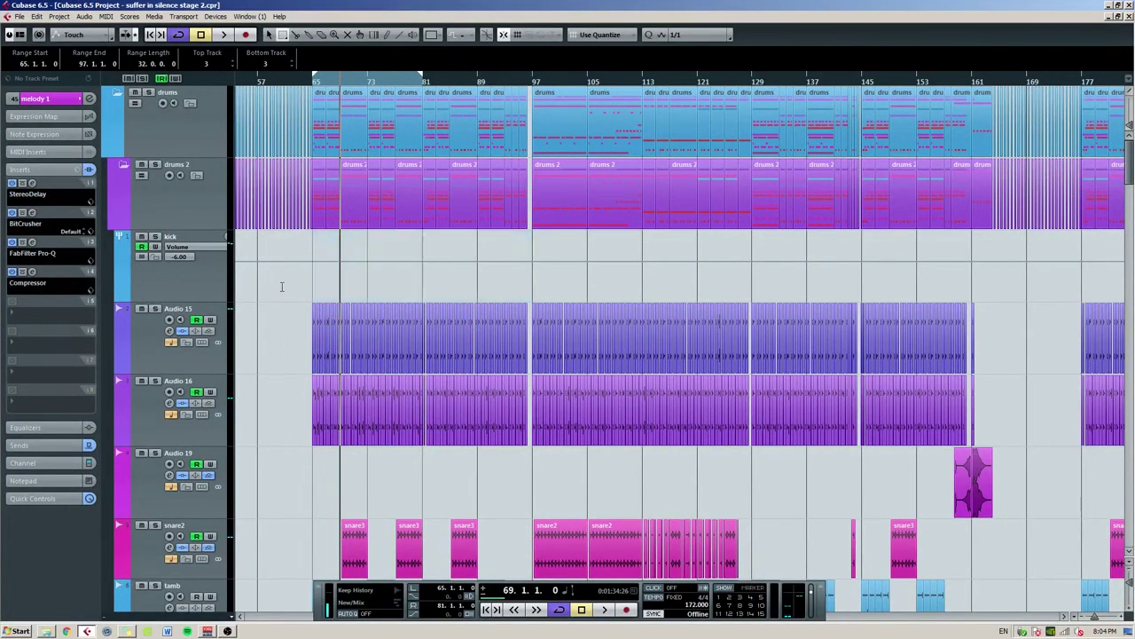
left_click_drag(313, 282, 531, 276)
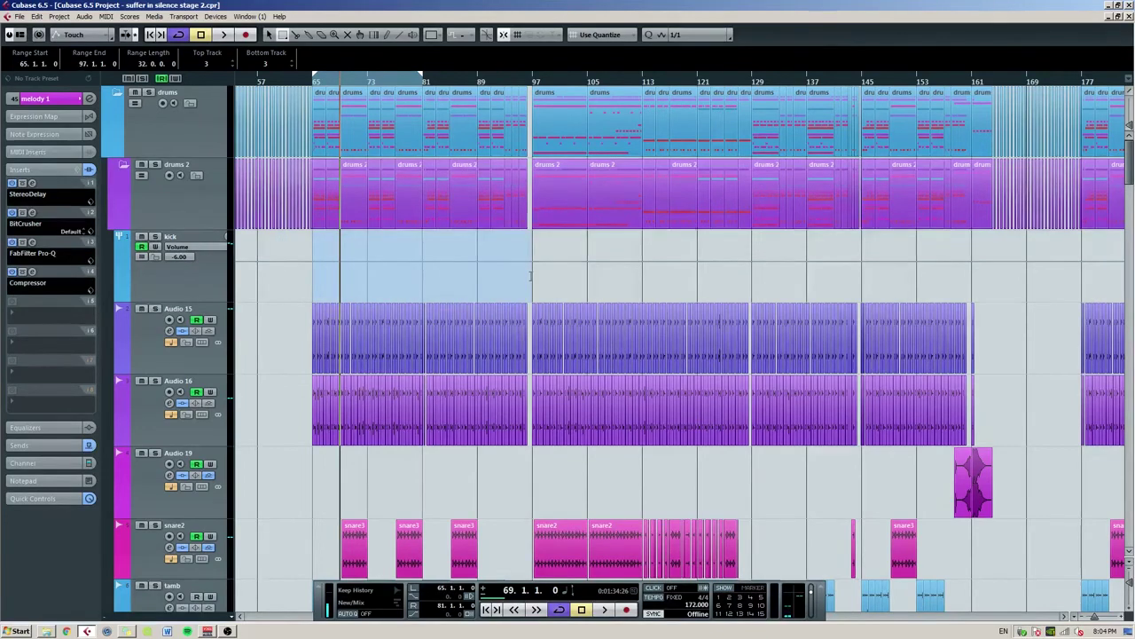
scroll(413, 268, "up", 1)
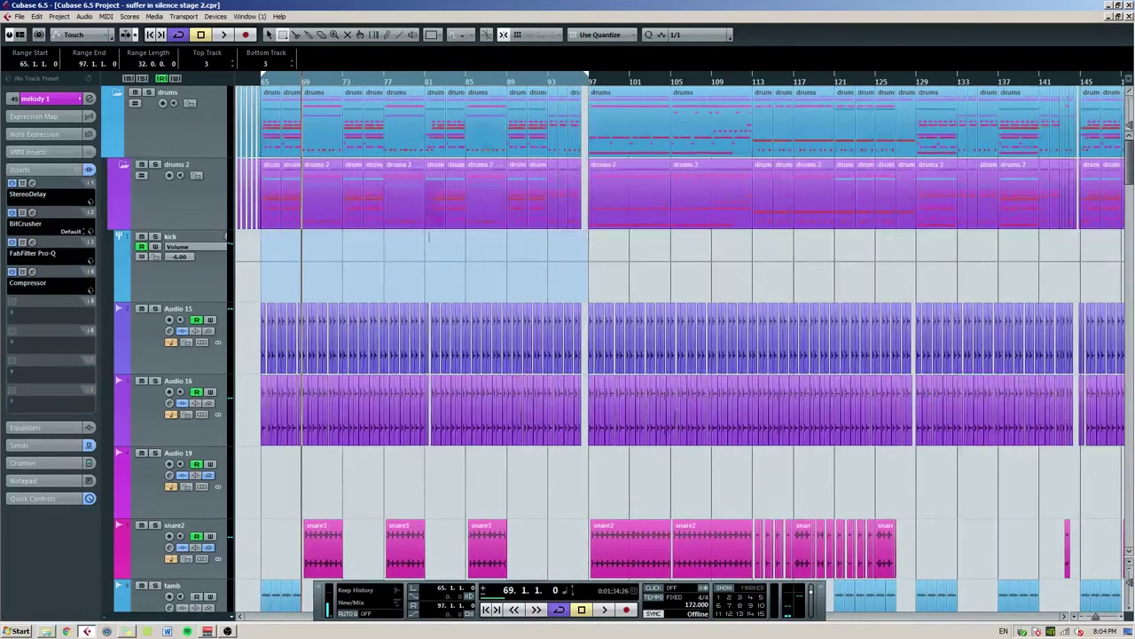
Audition the section from bar 97 and examine its drum, bass, pad and stab tracks.
scroll(475, 346, "down", 15)
scroll(451, 314, "up", 5)
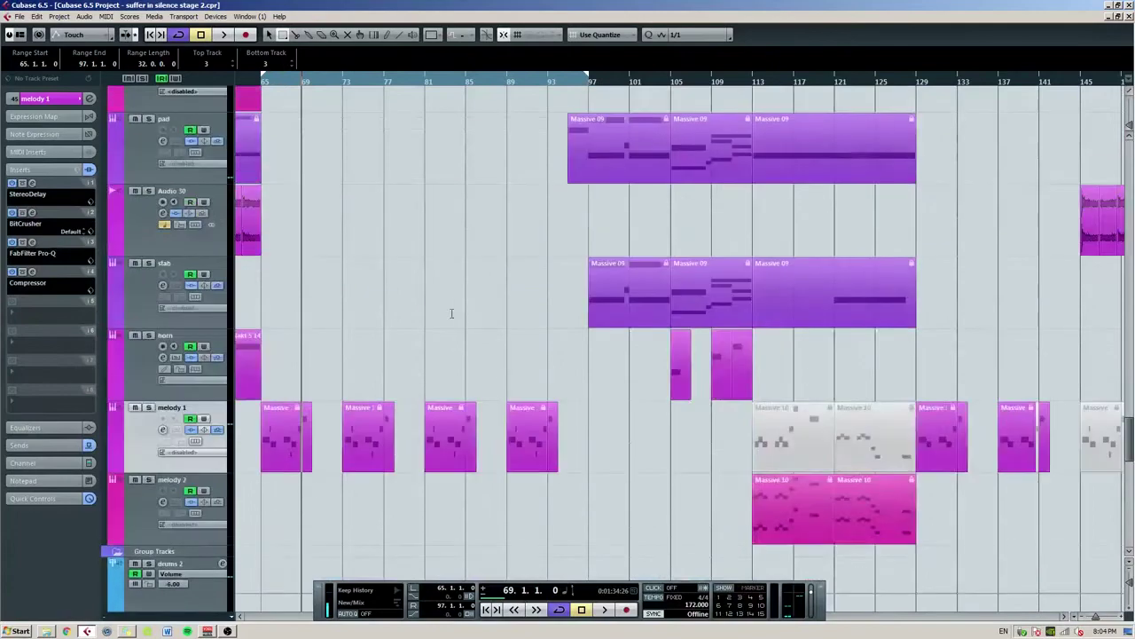
scroll(680, 346, "down", 6)
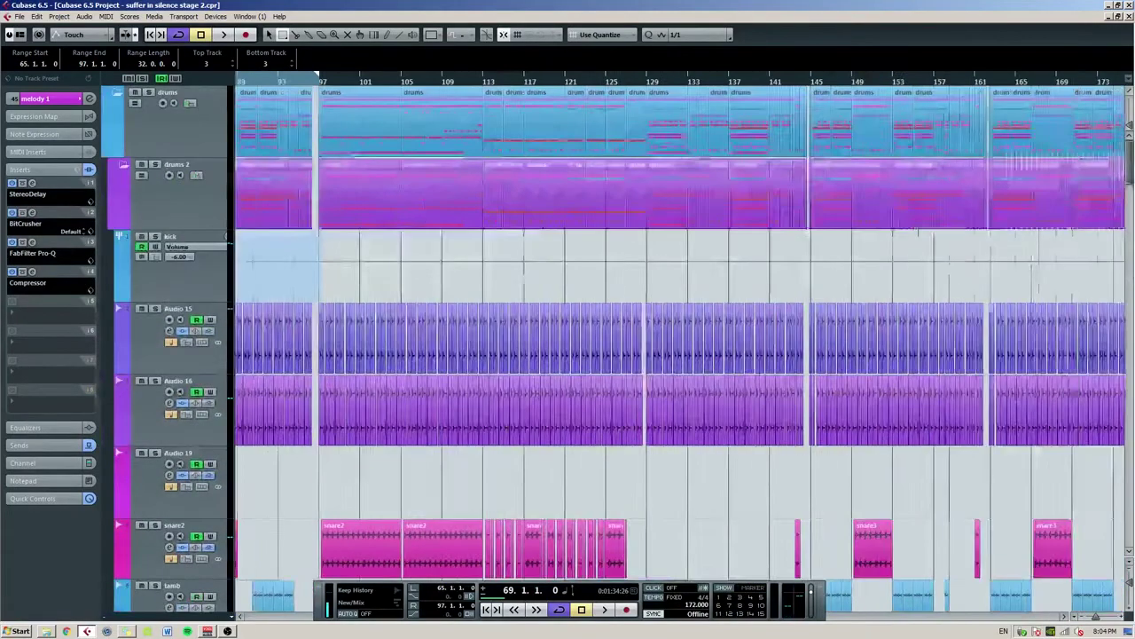
left_click_drag(318, 79, 413, 83)
key("space")
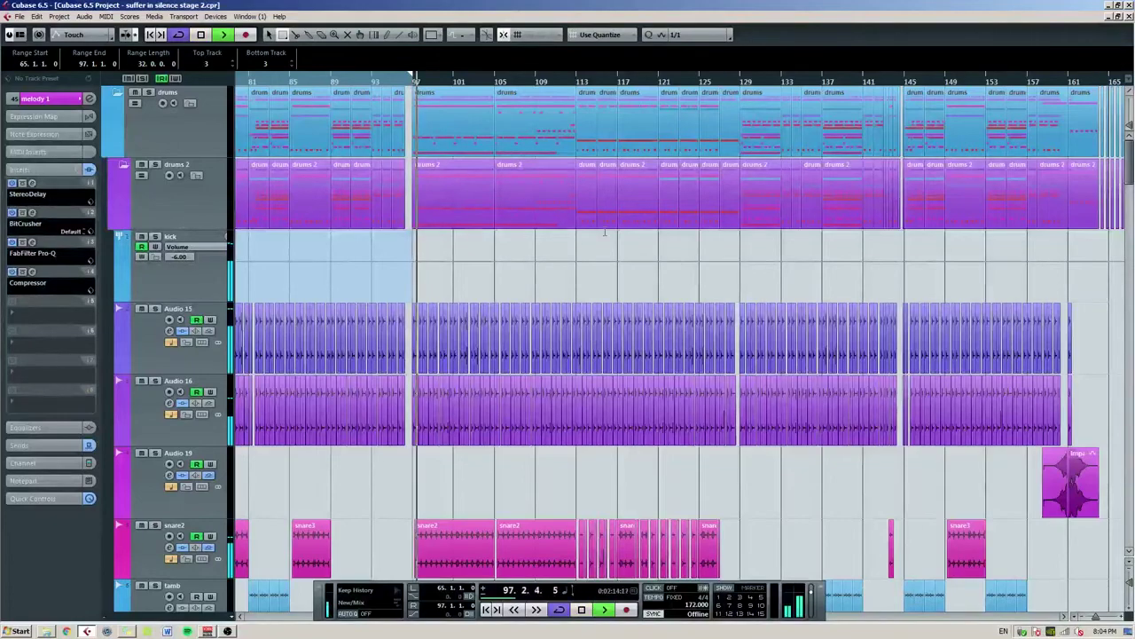
scroll(604, 232, "down", 10)
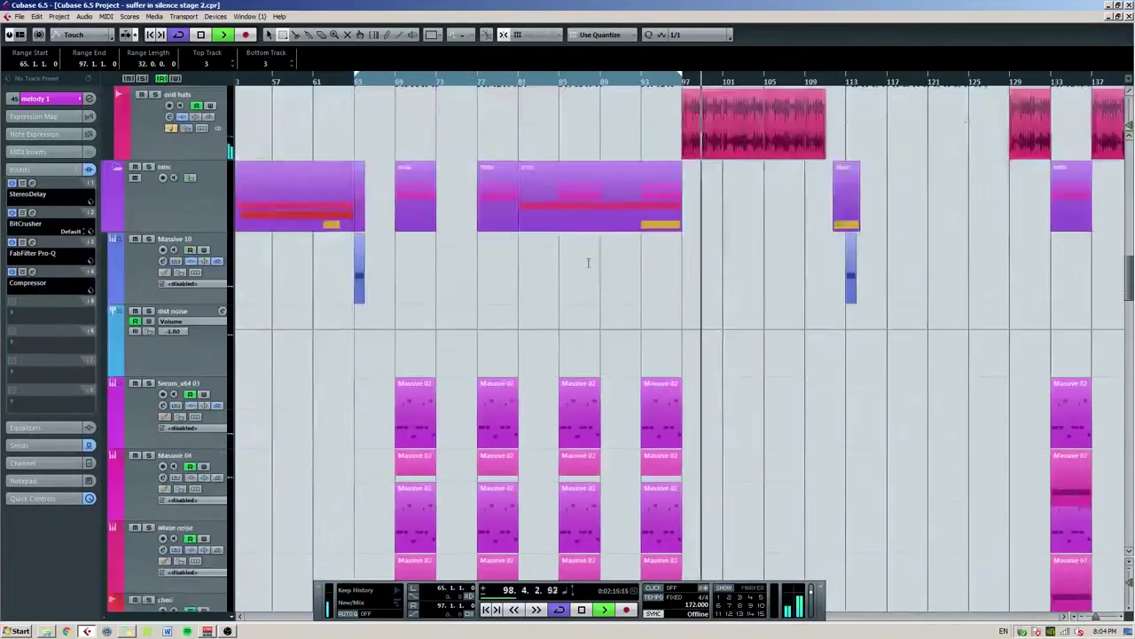
scroll(590, 261, "down", 10)
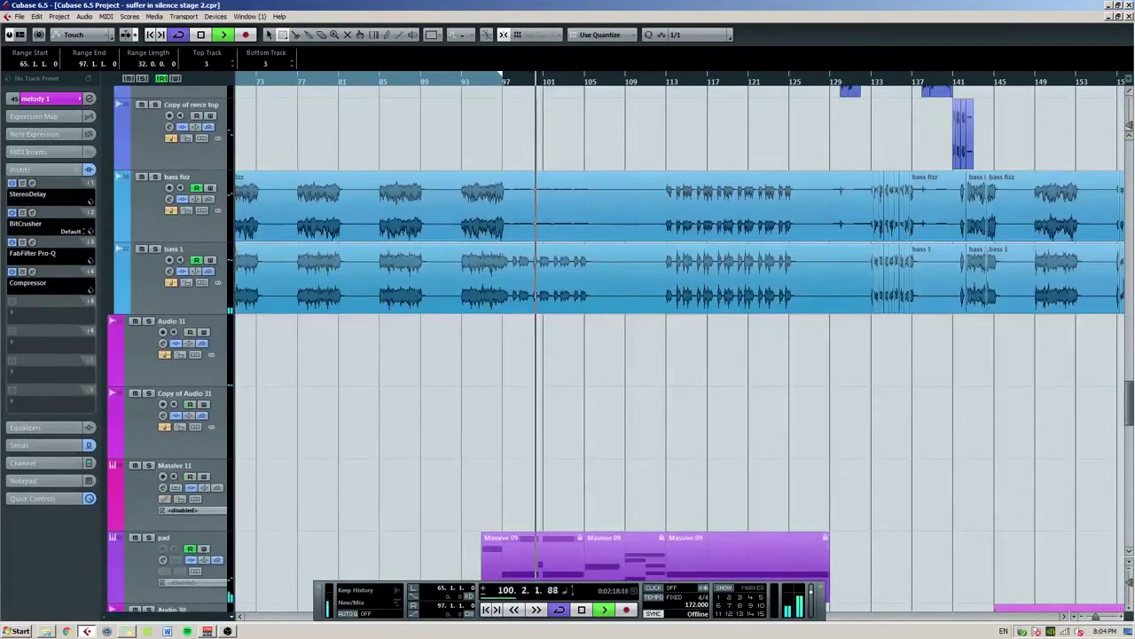
key("g")
key("g")
scroll(575, 213, "down", 10)
key("space")
key("g")
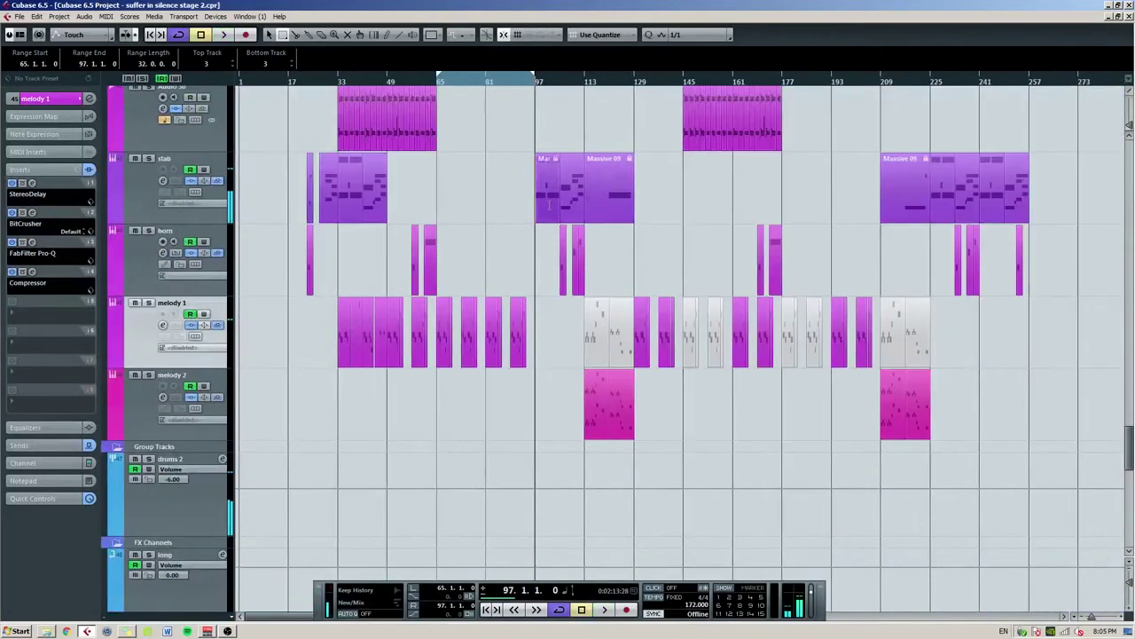
Audition the arrangement from bar 129 and from bar 113 with the pad, stab and melody tracks in view.
scroll(575, 213, "up", 2)
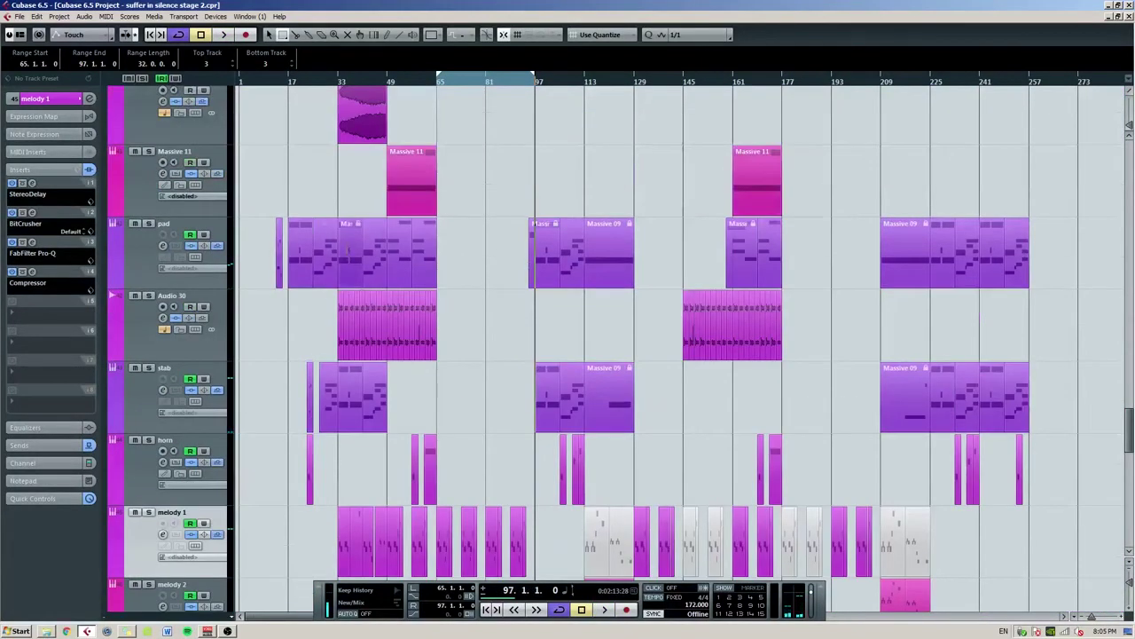
scroll(605, 204, "up", 2)
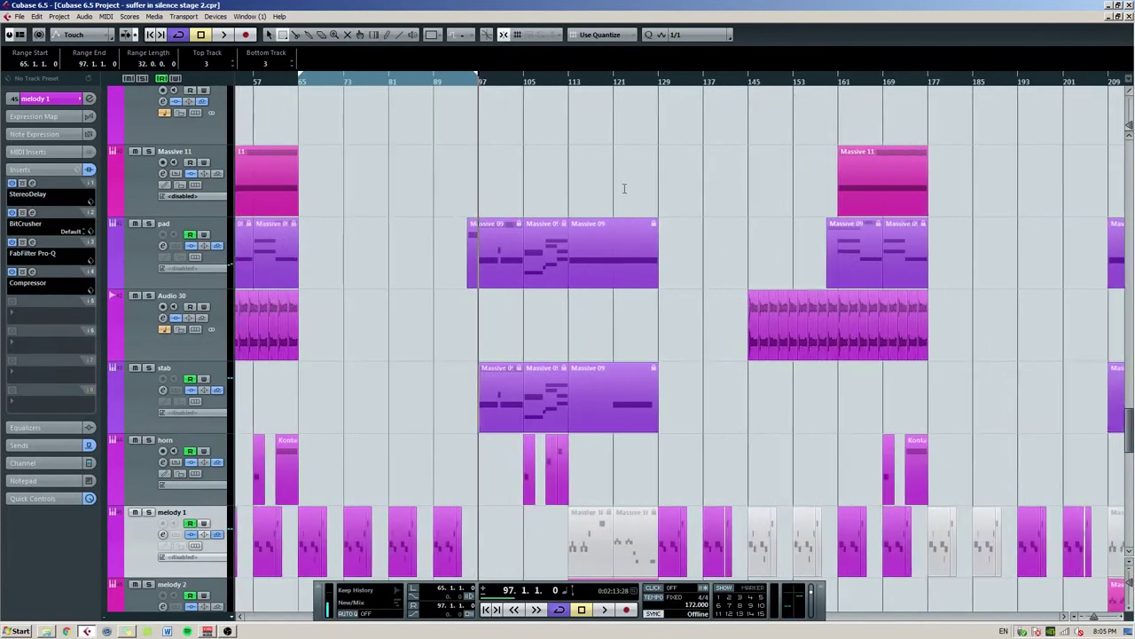
scroll(582, 123, "right", 2)
left_click(573, 84)
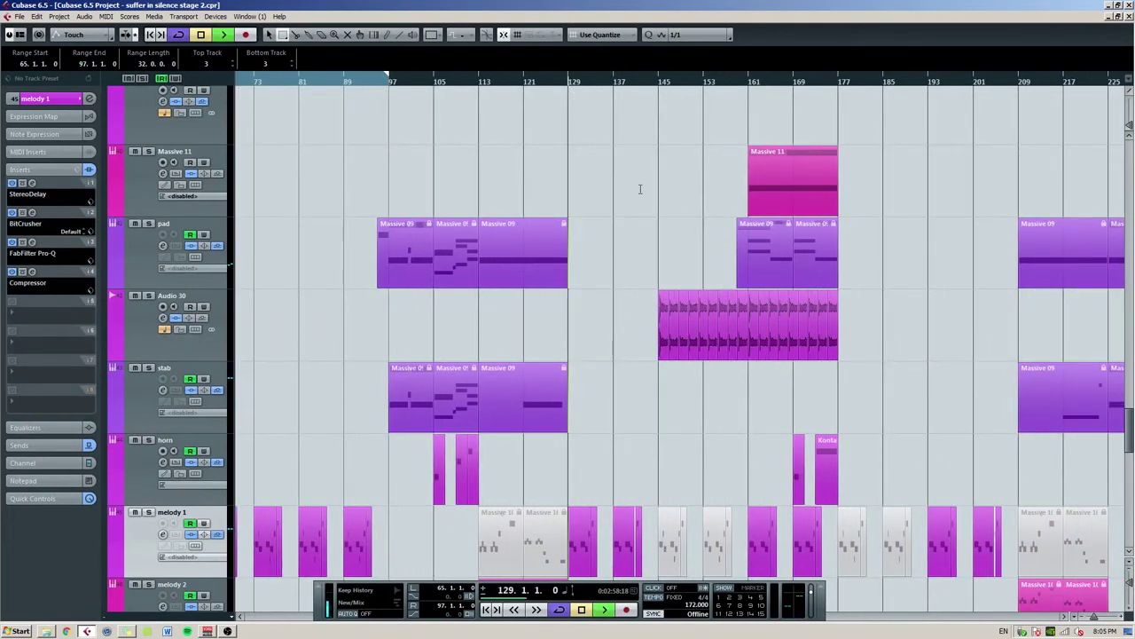
scroll(603, 191, "right", 2)
left_click(393, 85)
key("space")
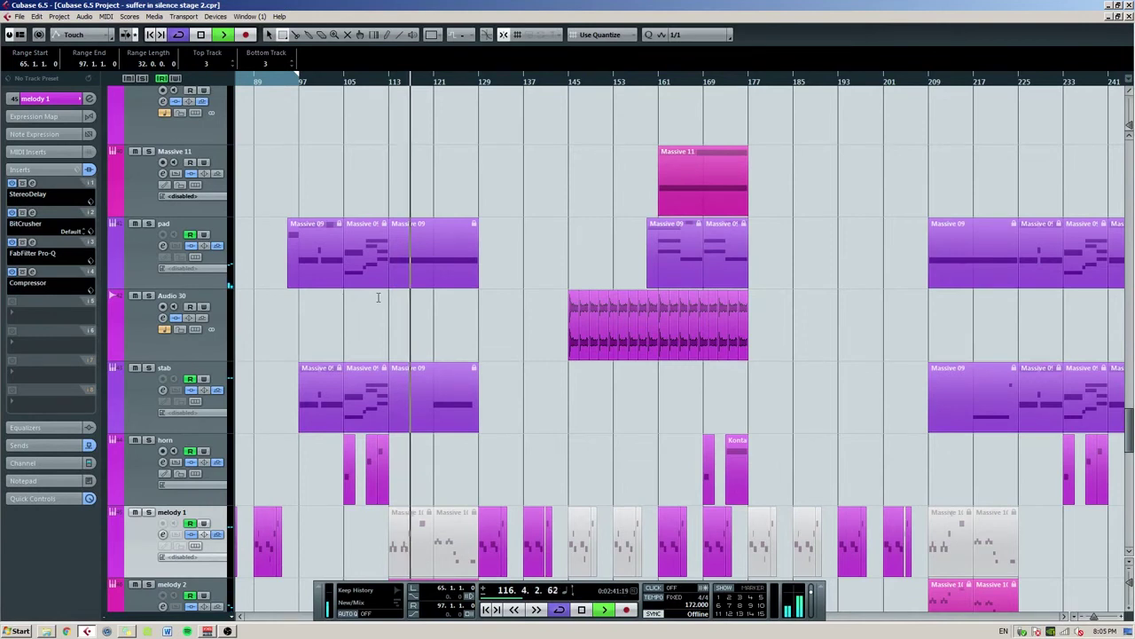
Stop playback and examine how the melody 1 and melody 2 clips are laid out around bars 65 to 145.
key("space")
key("h")
scroll(383, 342, "down", 3)
key("g")
key("g")
key("g")
key("g")
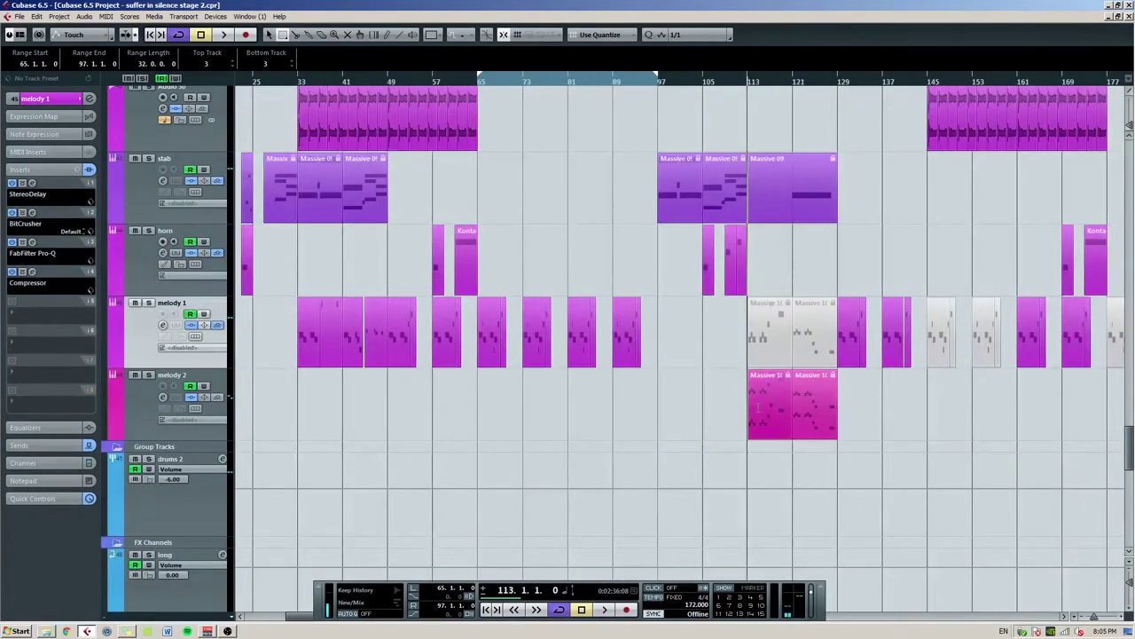
key("h")
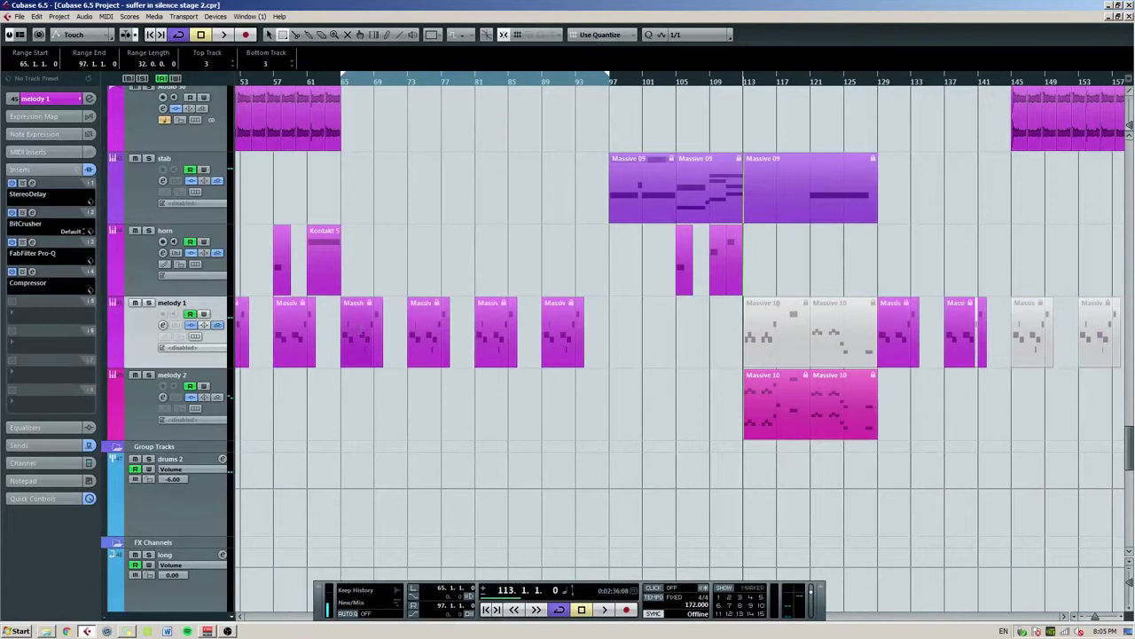
scroll(536, 152, "right", 3)
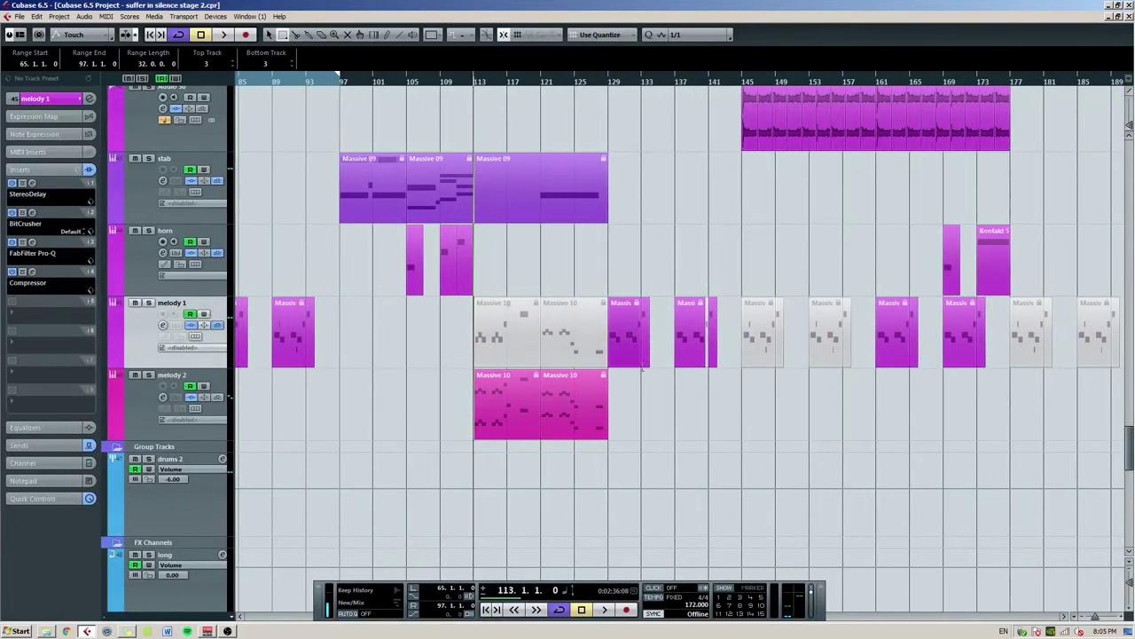
scroll(536, 152, "left", 1)
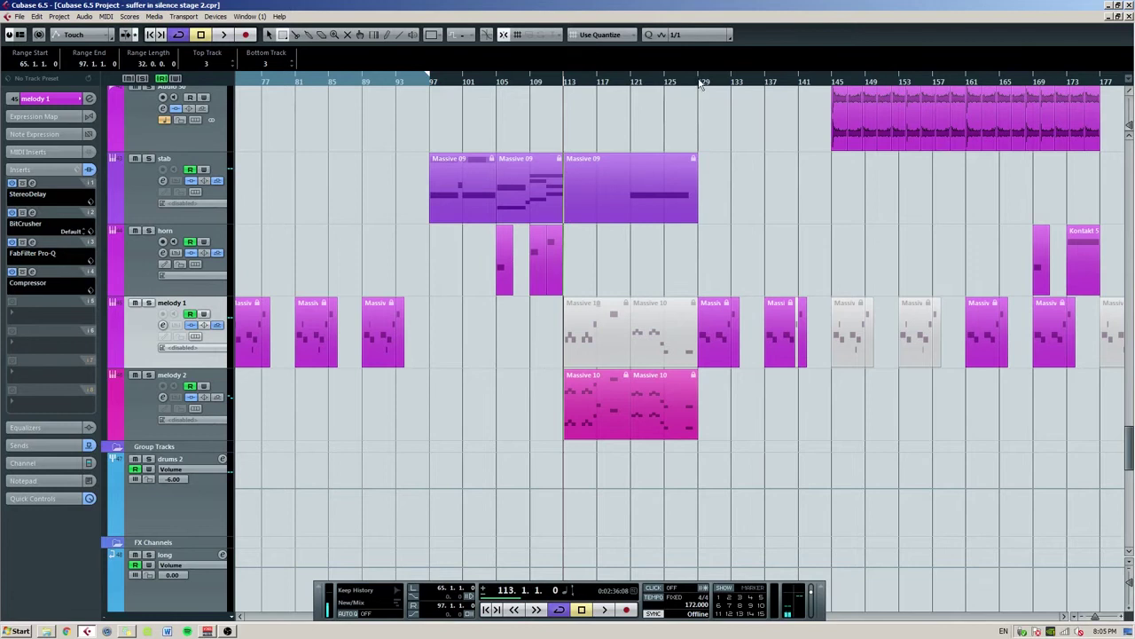
Move the right locator to bar 129 and on to bar 145, and place the playhead at bar 129.
left_click_drag(701, 82, 697, 82)
scroll(636, 283, "down", 2)
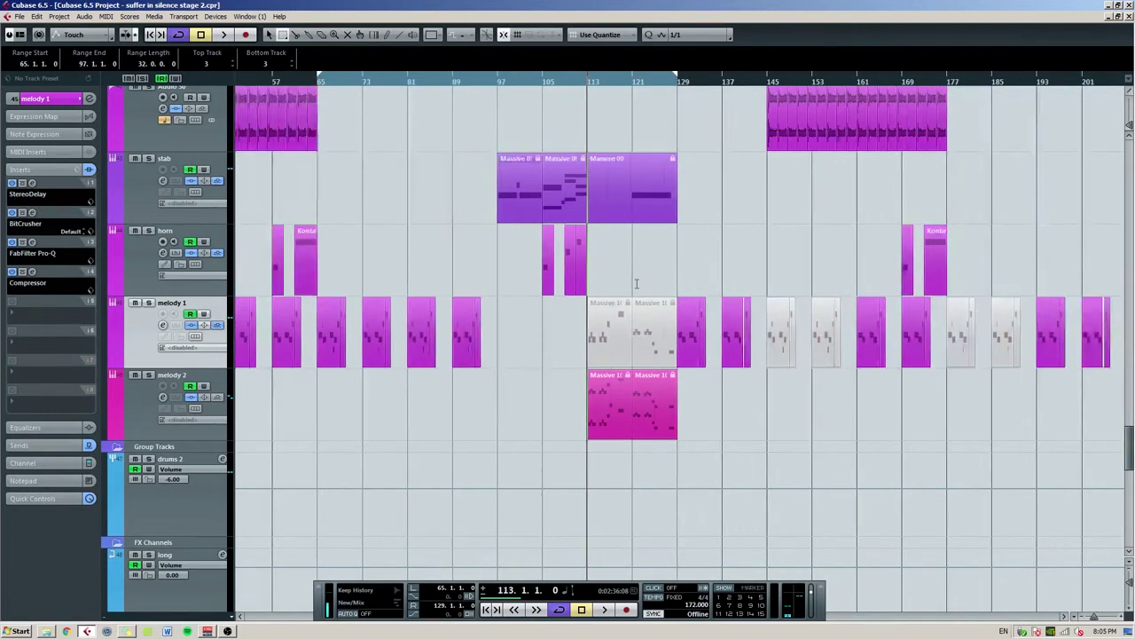
scroll(636, 283, "up", 3)
scroll(636, 283, "left", 2)
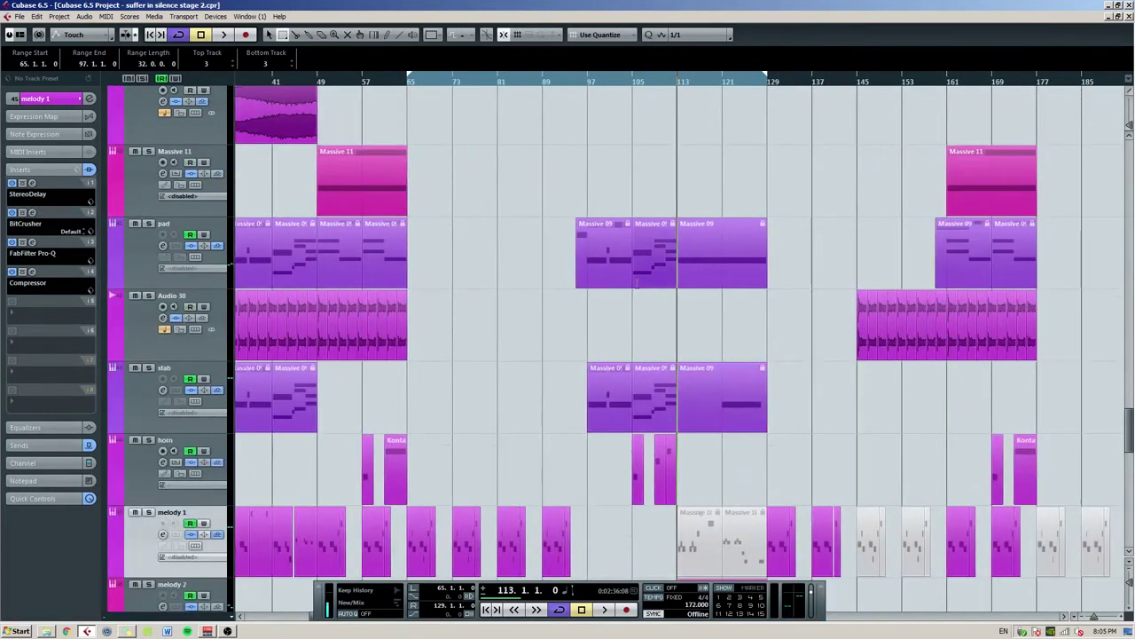
scroll(491, 317, "right", 4)
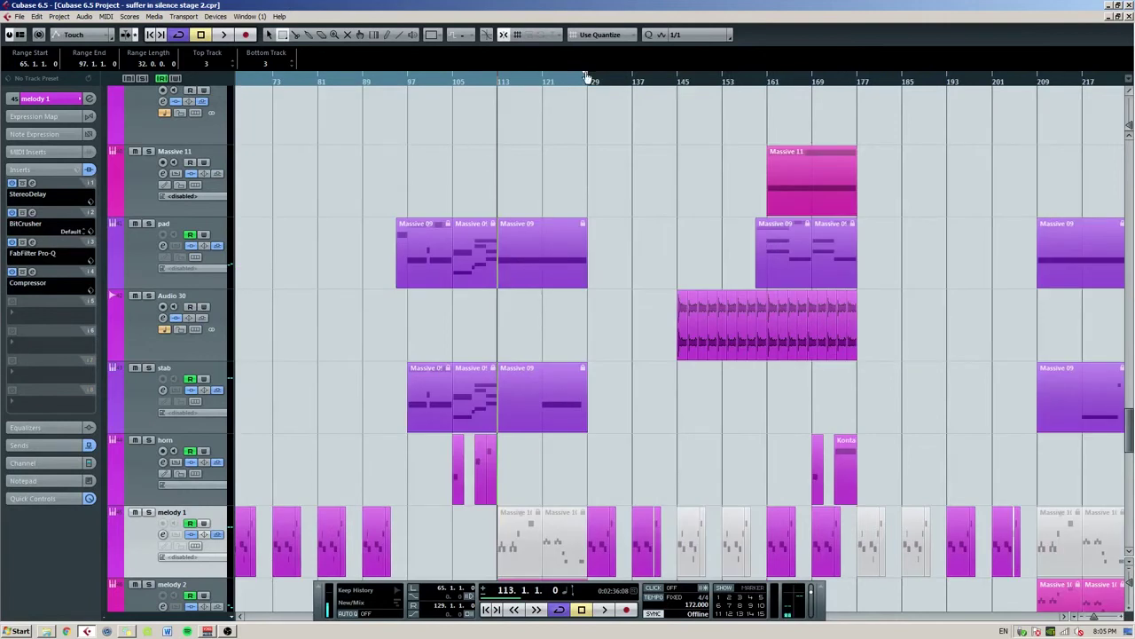
left_click_drag(680, 83, 630, 143)
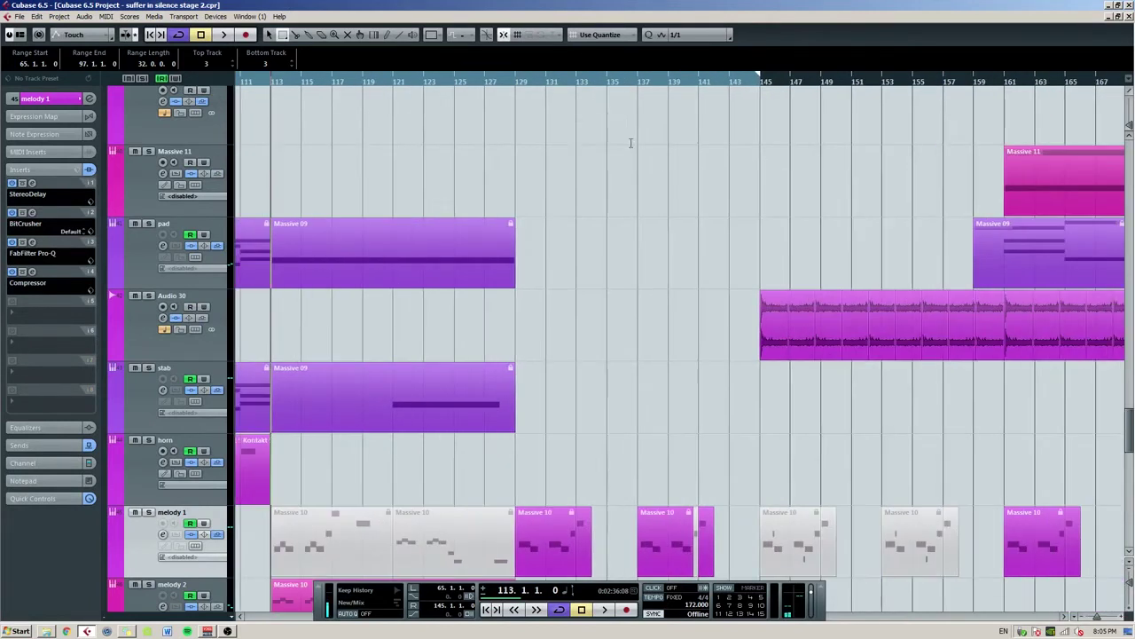
left_click(520, 86)
Examine the reece top, bass fizz and bass 1 clips around bars 129 to 161 and return to the drum tracks.
scroll(525, 177, "up", 5)
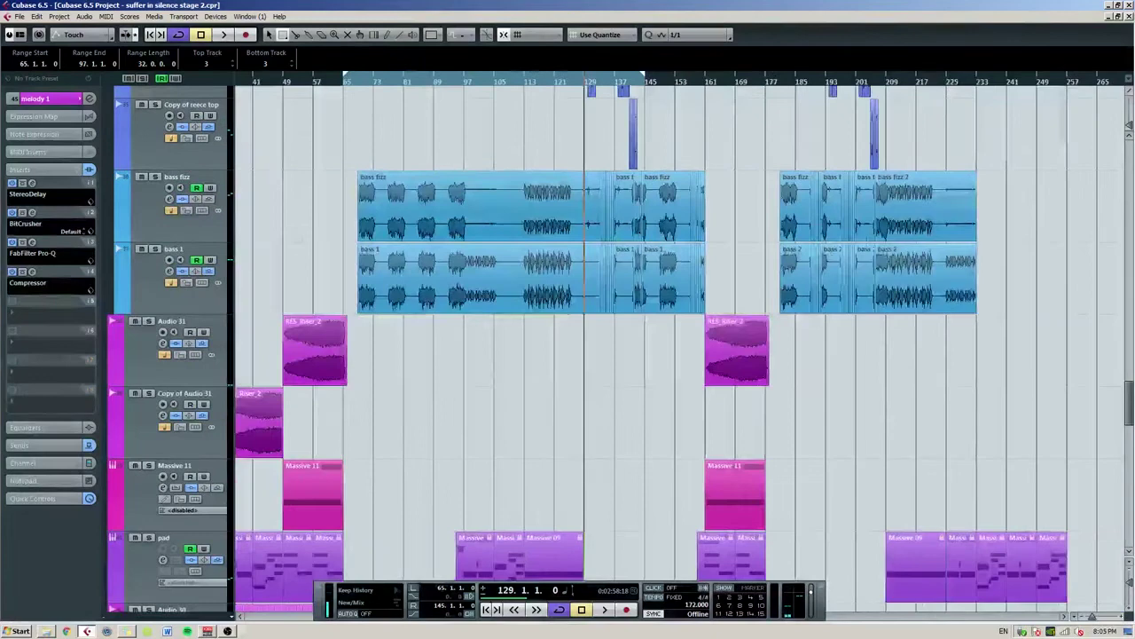
scroll(664, 78, "up", 2)
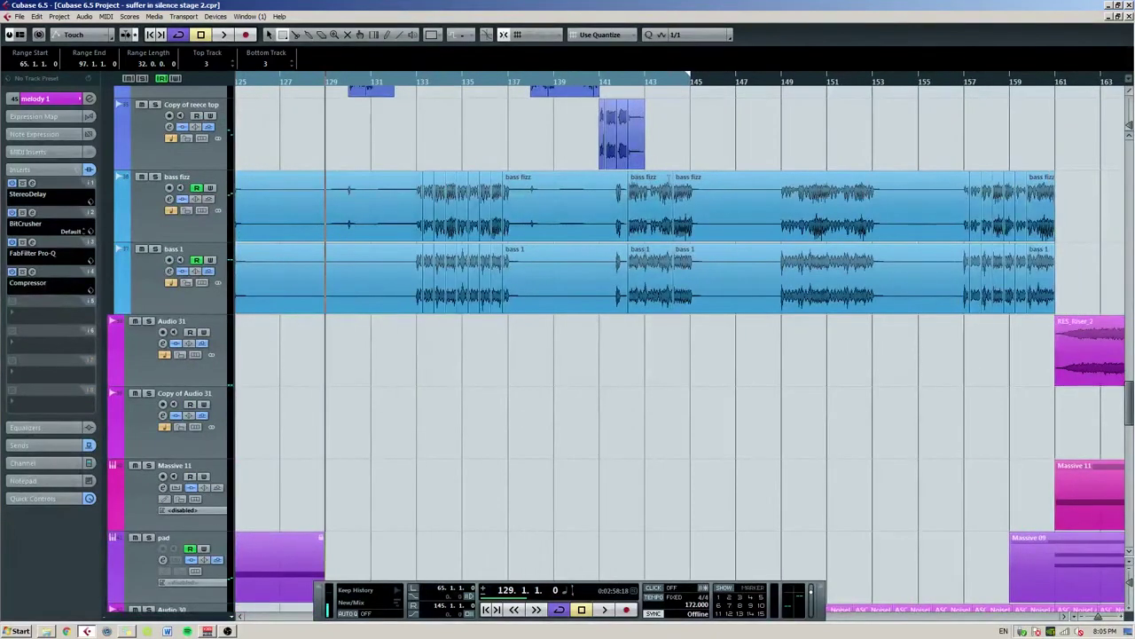
scroll(670, 180, "up", 3)
scroll(448, 176, "left", 2)
scroll(521, 202, "down", 3)
scroll(598, 202, "left", 4)
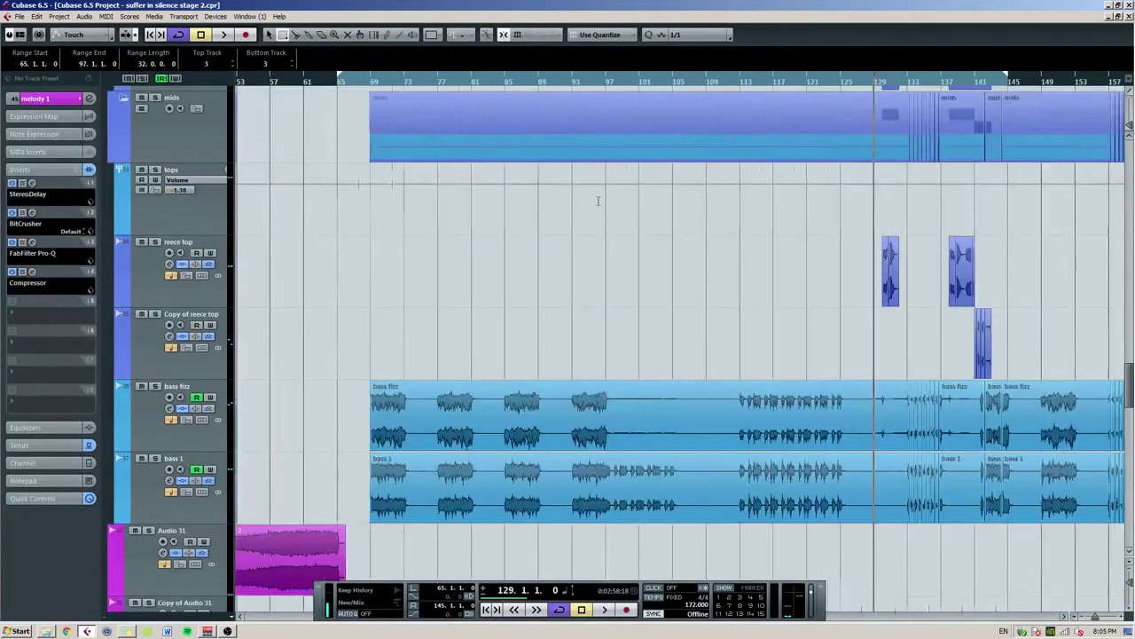
scroll(599, 201, "up", 10)
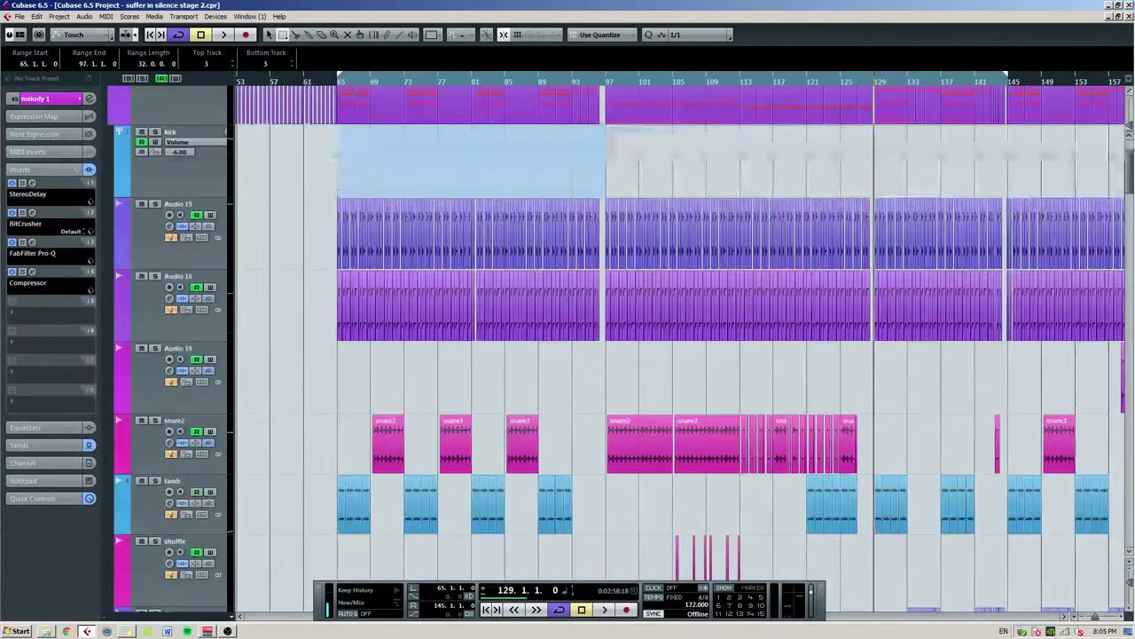
Mark out bars 97 to 113, 113 to 129 and 129 to 145 one after another on the kick track.
left_click(689, 164)
left_click_drag(610, 178, 729, 179)
scroll(735, 179, "right", 5)
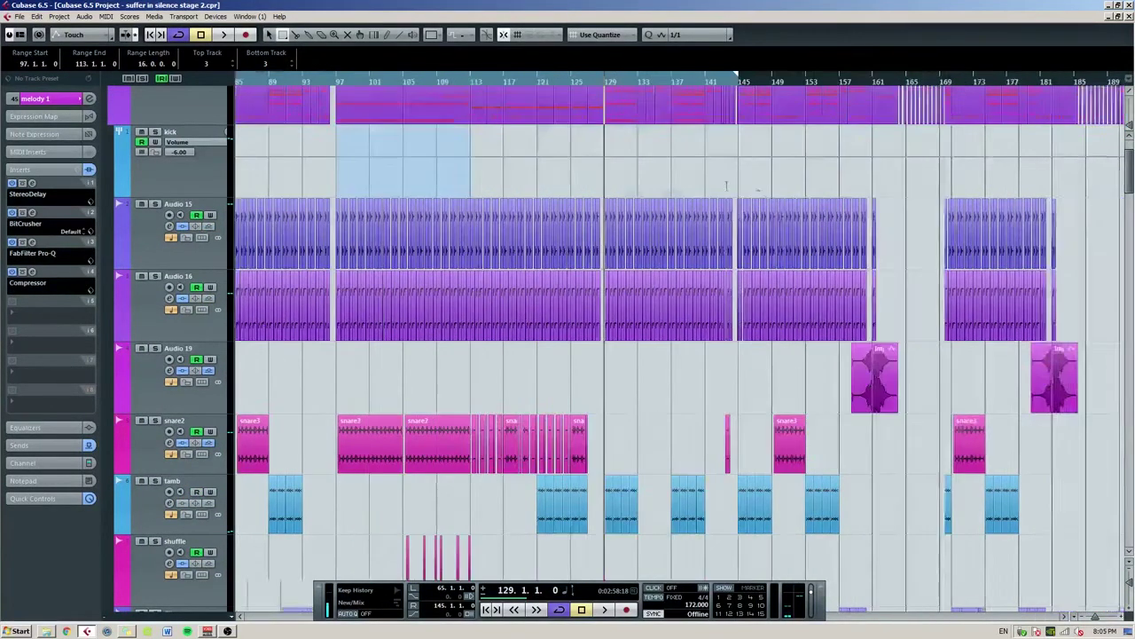
left_click(647, 177)
left_click_drag(473, 181, 602, 179)
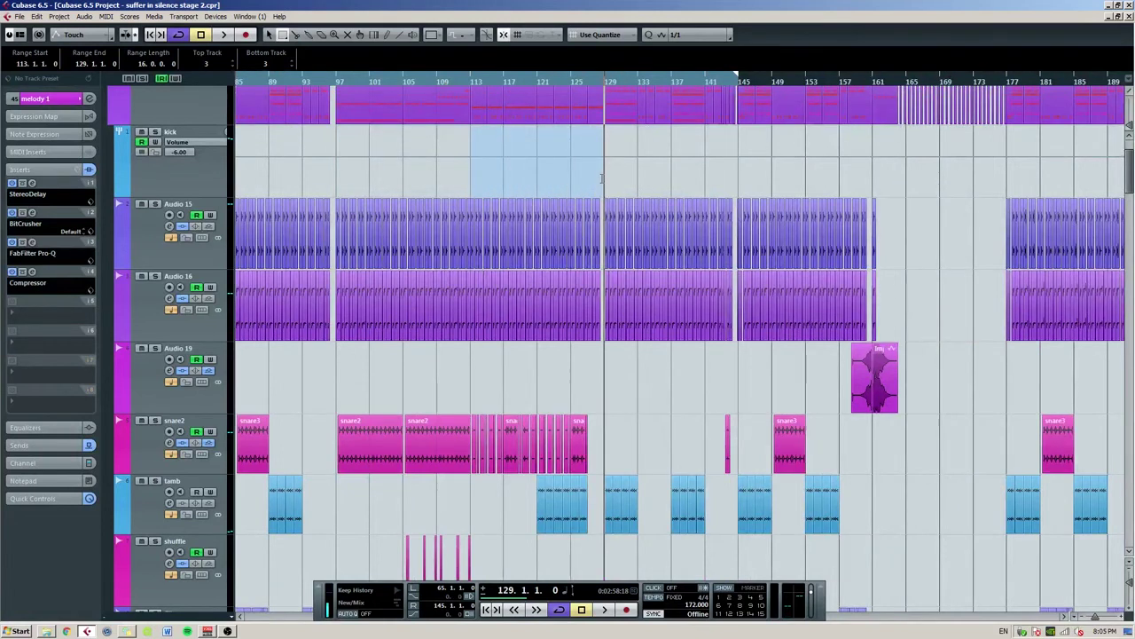
scroll(542, 173, "right", 2)
left_click_drag(517, 181, 648, 184)
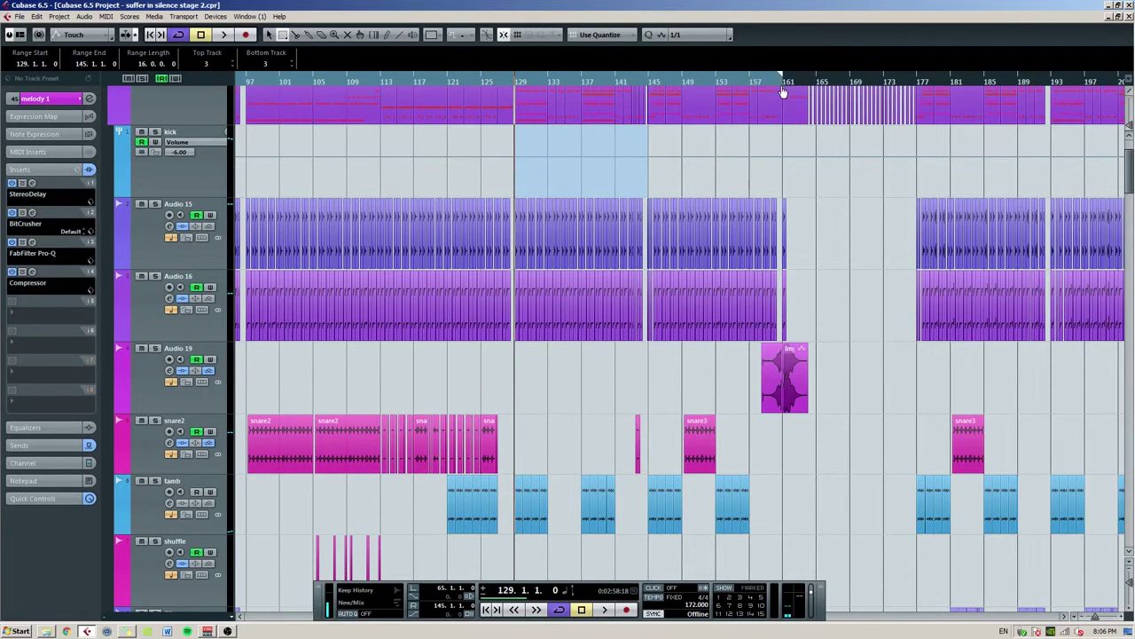
Extend the right locator to bar 161 and select bars 128 to 161 on the kick track.
key("g")
scroll(437, 176, "left", 4)
left_click_drag(362, 169, 710, 169)
left_click(621, 182)
scroll(728, 171, "right", 2)
left_click_drag(634, 169, 811, 174)
scroll(811, 173, "right", 6)
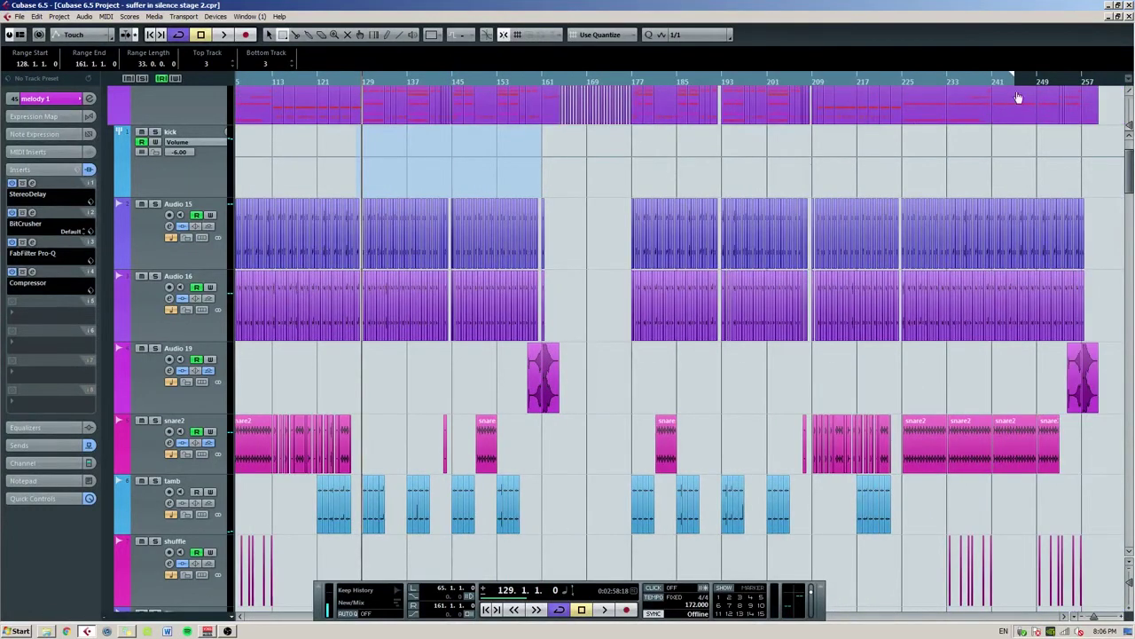
Extend the right locator to bar 260 and place the playhead at bar 177.
scroll(1005, 76, "right", 2)
left_click_drag(542, 82, 542, 78)
scroll(542, 177, "up", 2)
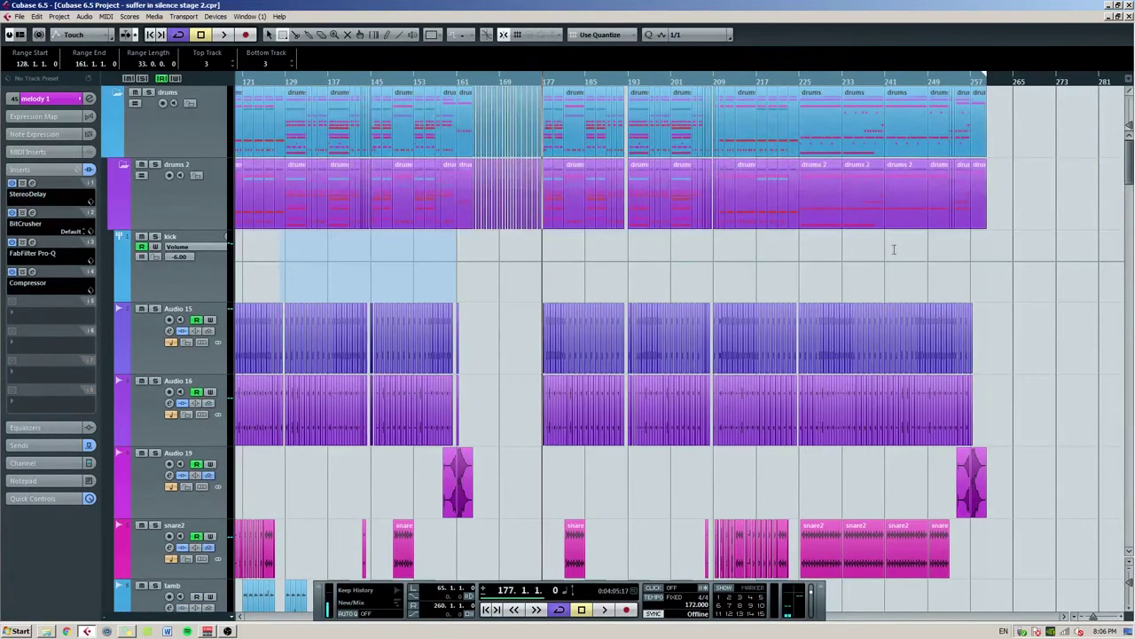
Audition the second drop from bar 177 with the drum tracks in view.
key("space")
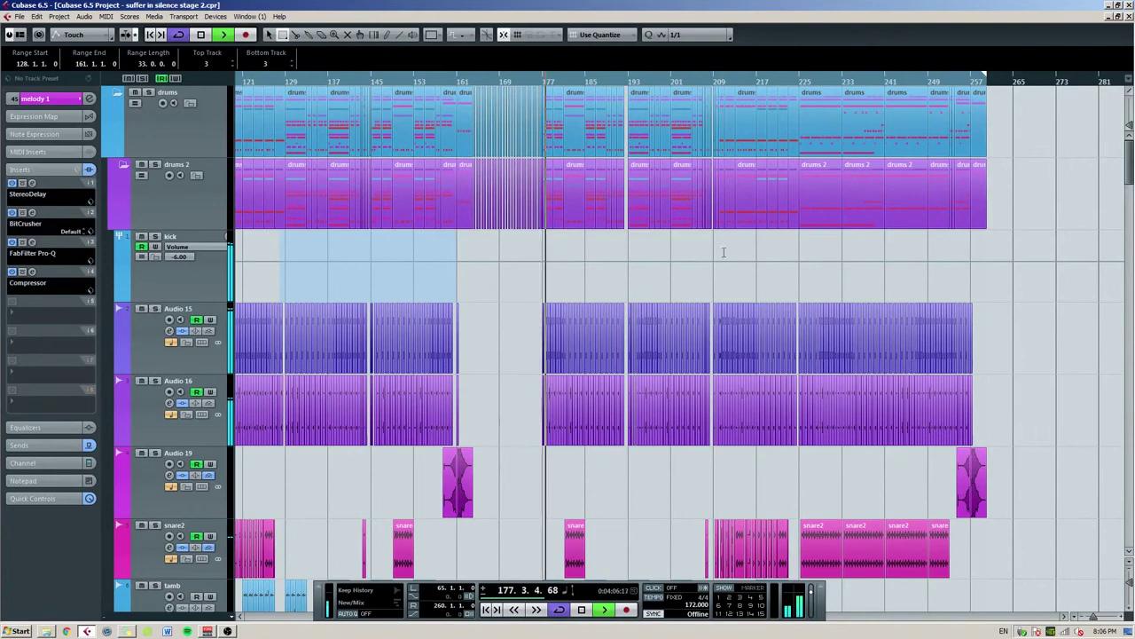
key("h")
key("h")
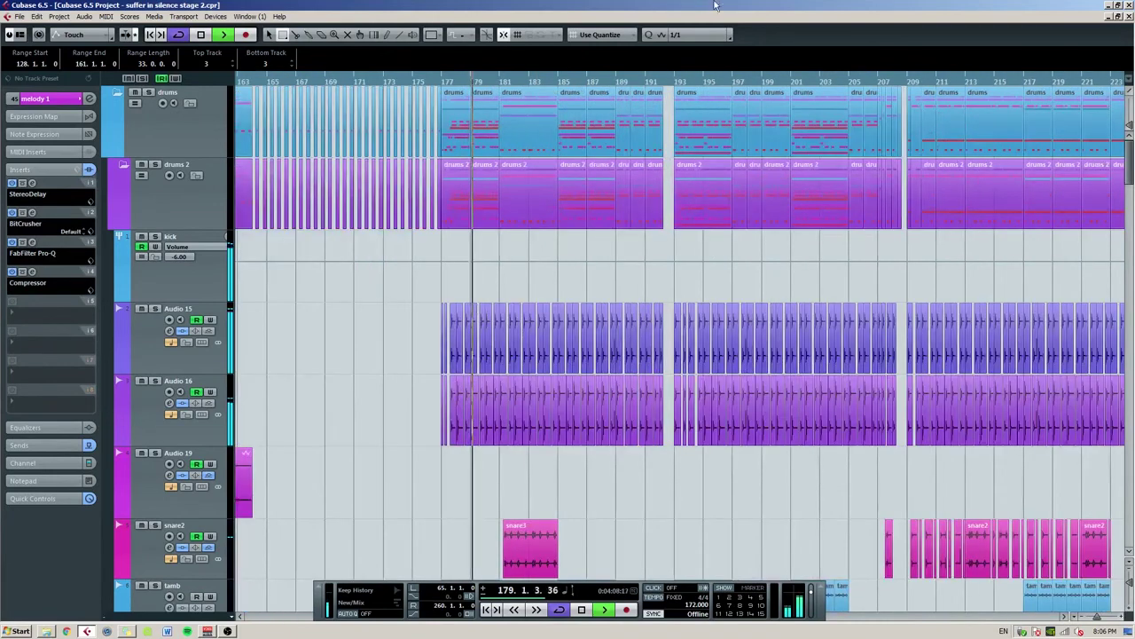
scroll(503, 242, "down", 5)
key("space")
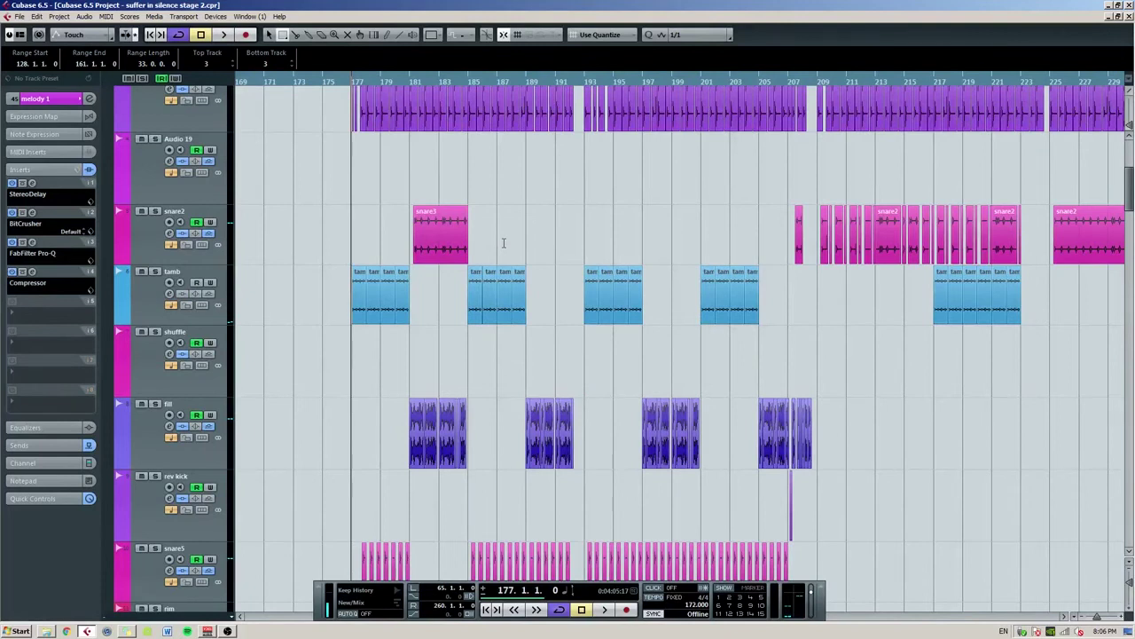
Examine the kick, snare, fill, rim and clap clips between bars 129 and 257 for how the second drop is arranged.
scroll(505, 242, "up", 4)
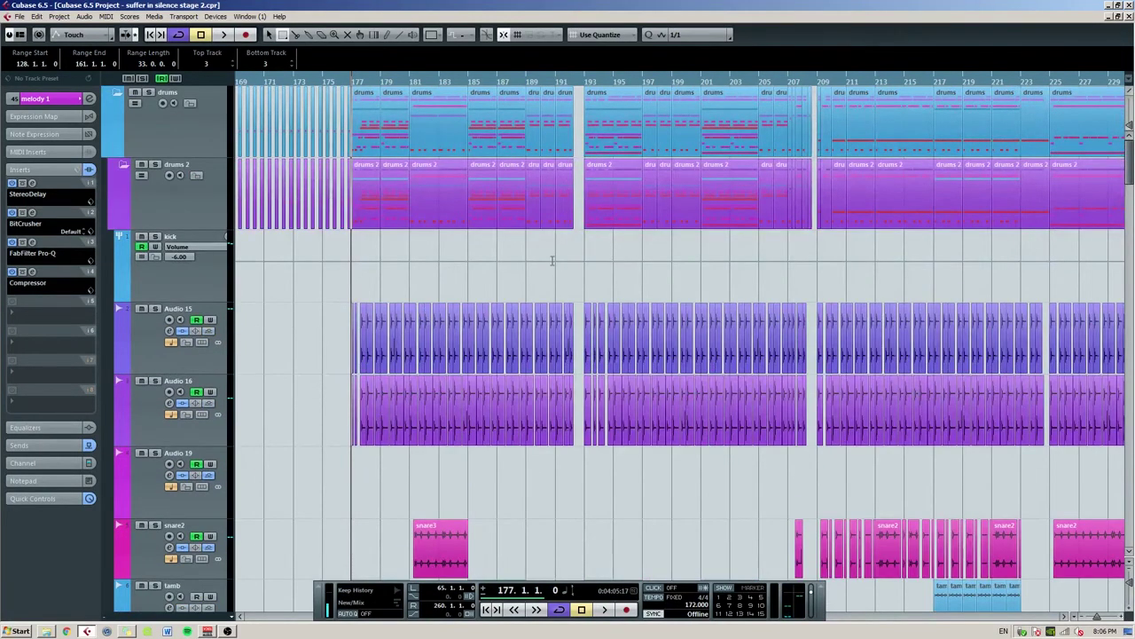
key("g")
key("g")
key("g")
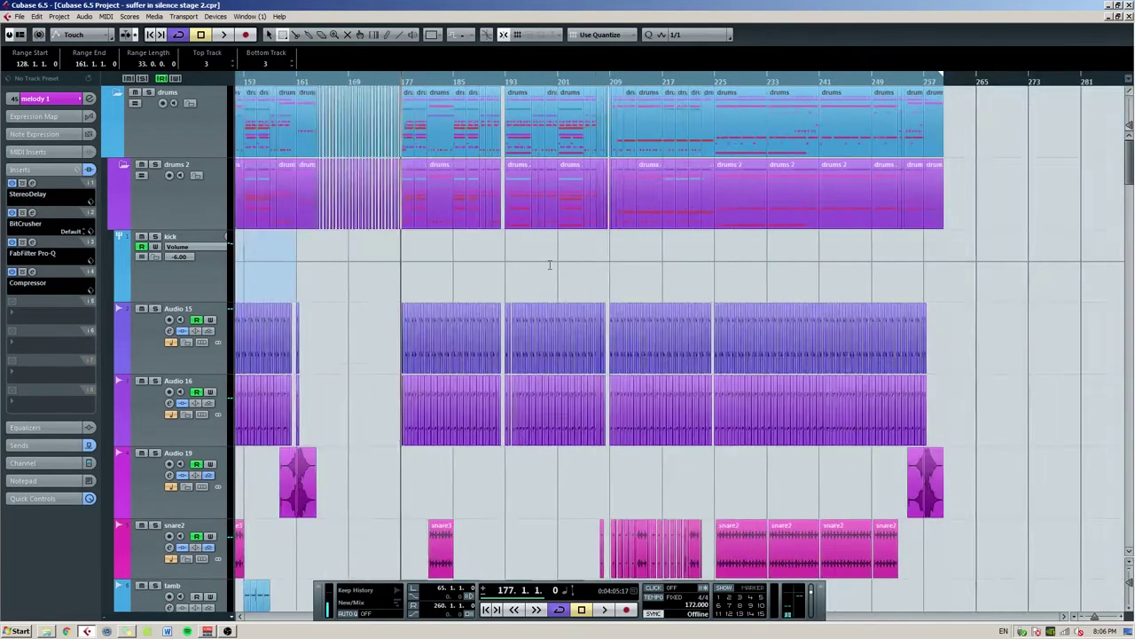
scroll(547, 266, "down", 3)
scroll(545, 271, "down", 3)
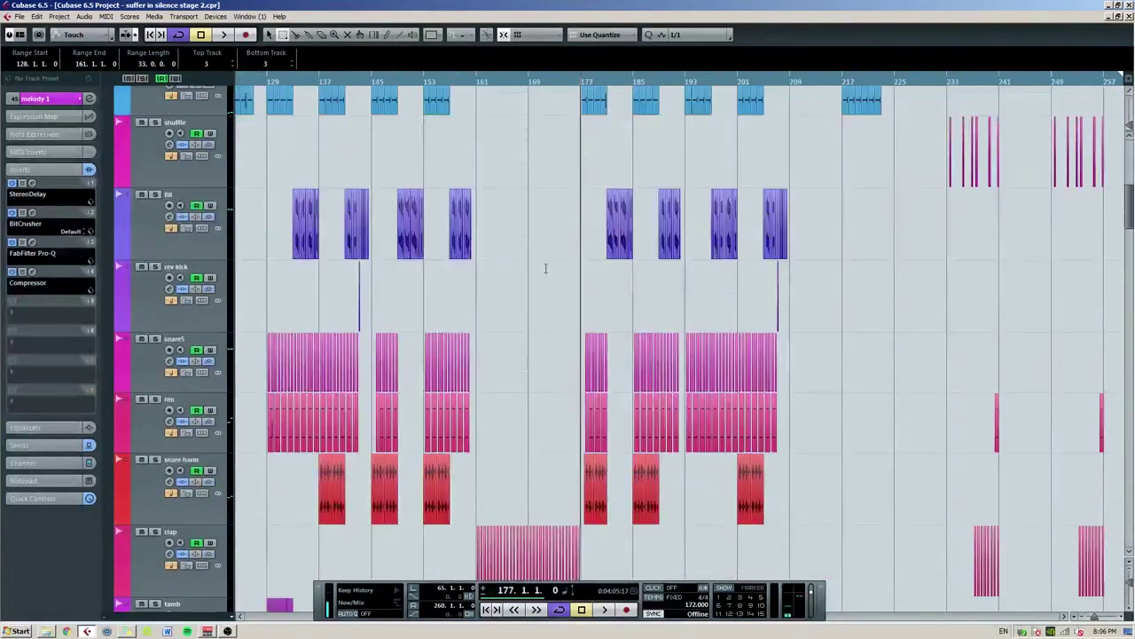
key("h")
key("h")
key("h")
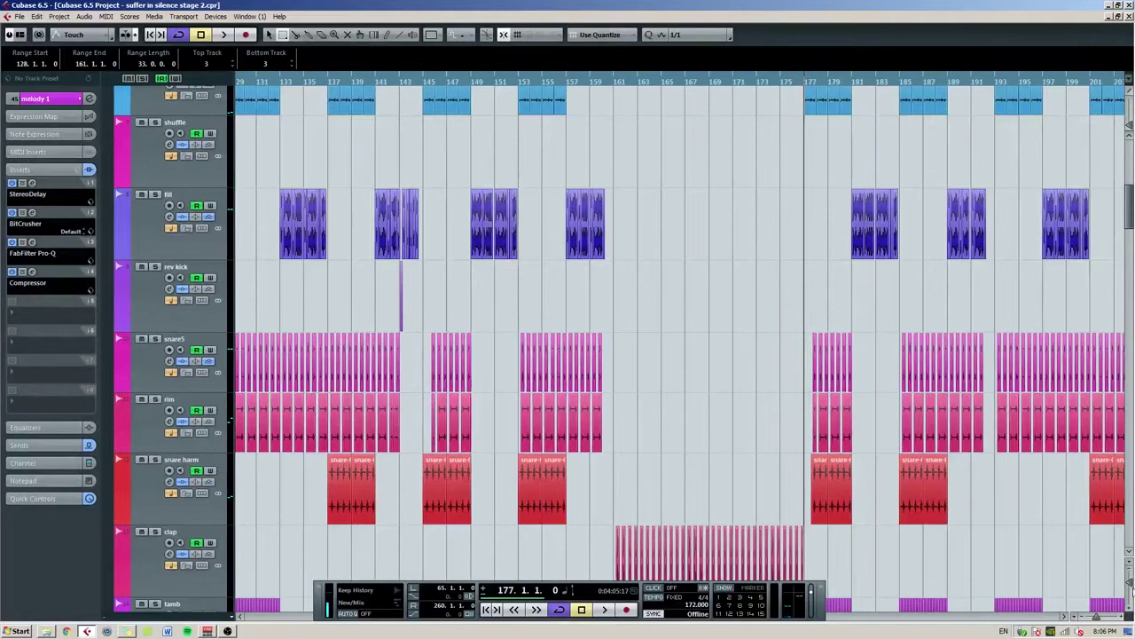
Shrink the track heights and compare the drum layers' clip patterns from the intro through both drops.
key("shift+g")
key("shift+g")
key("g")
key("g")
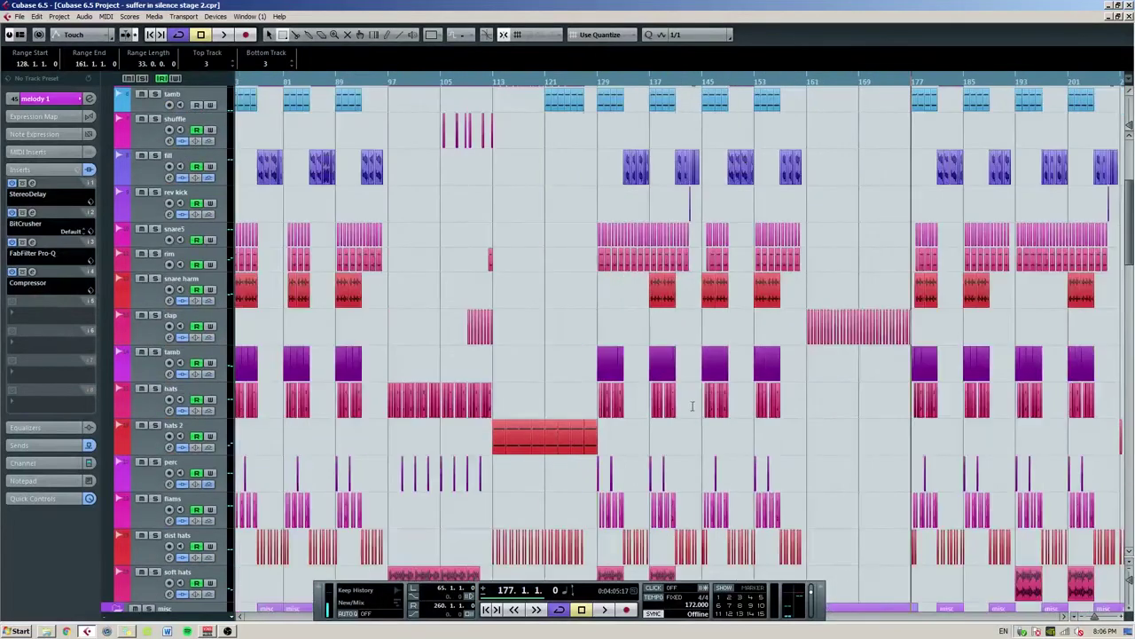
scroll(544, 328, "left", 8)
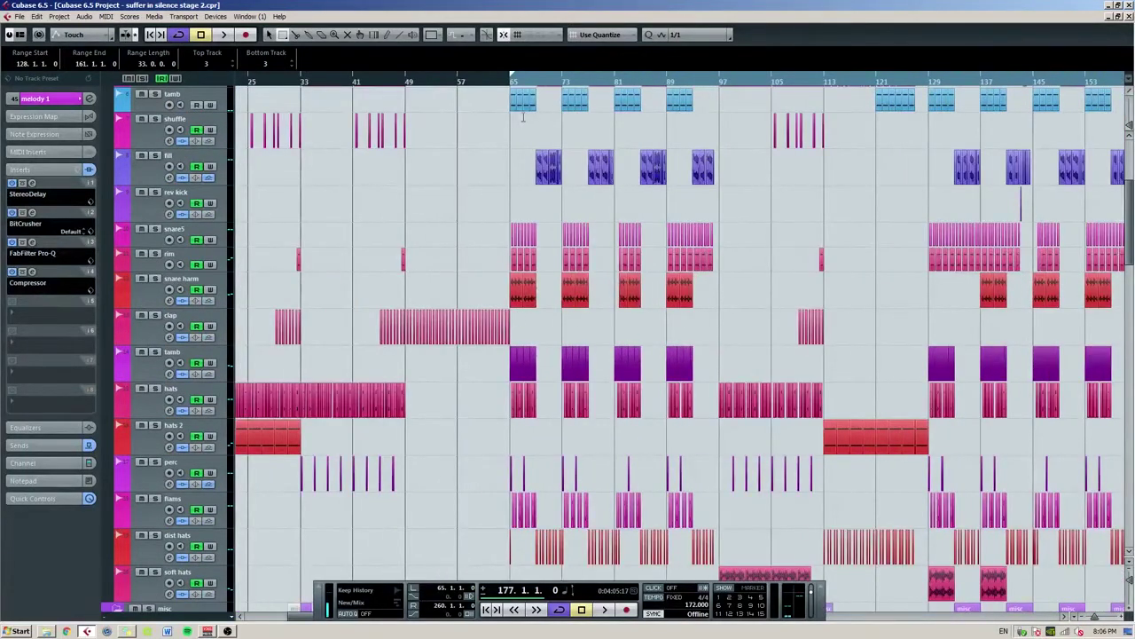
key("g")
key("g")
Set the left locator and the playhead to bar 17.
left_click_drag(293, 85, 293, 125)
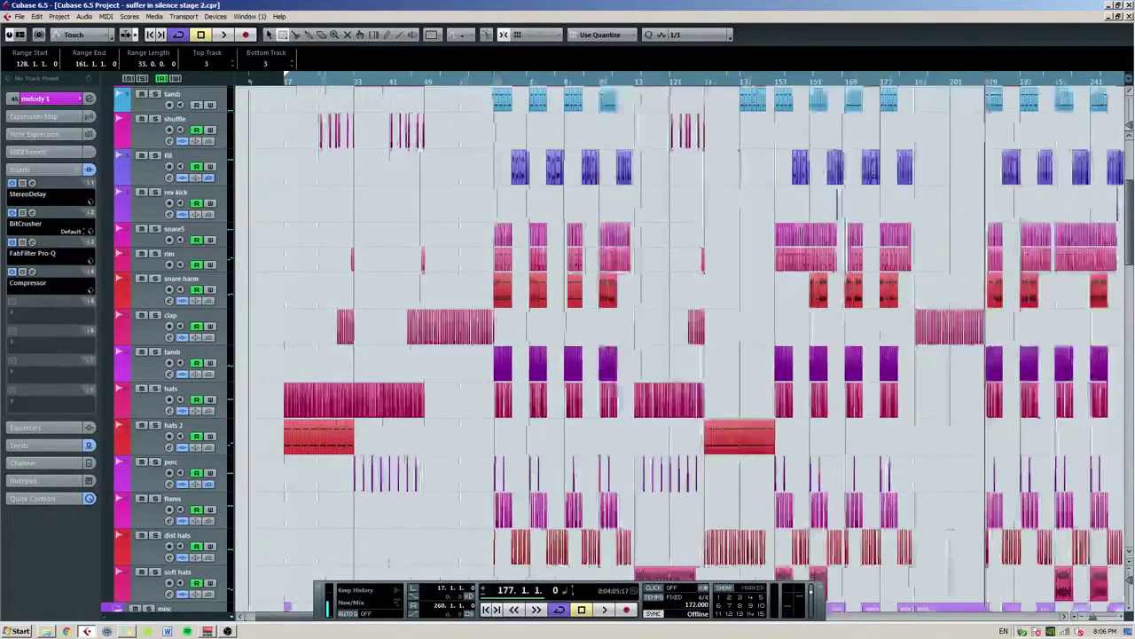
scroll(621, 329, "up", 3)
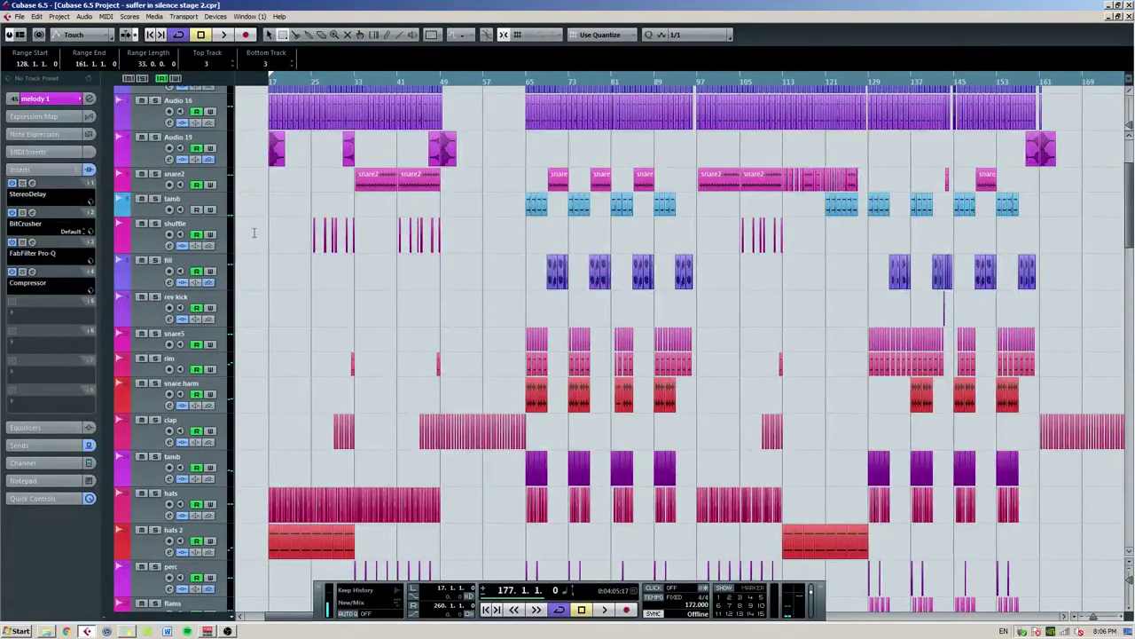
key("h")
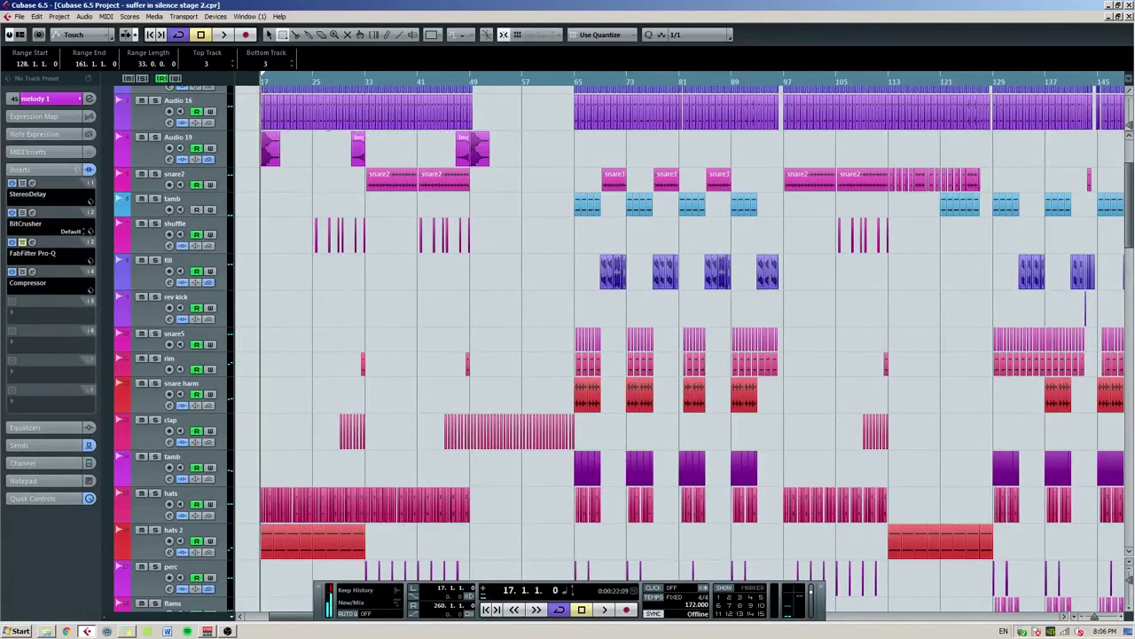
Audition the intro from bar 17, skipping ahead toward bar 49 with the hats, perc and misc tracks in view.
key("space")
key("h")
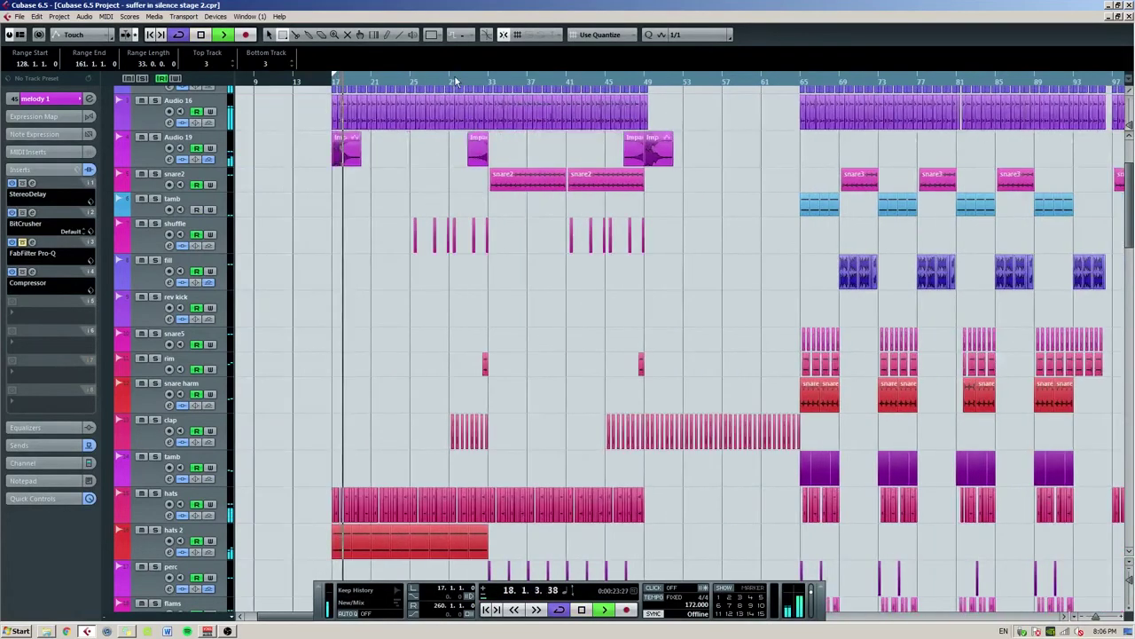
scroll(517, 85, "down", 5)
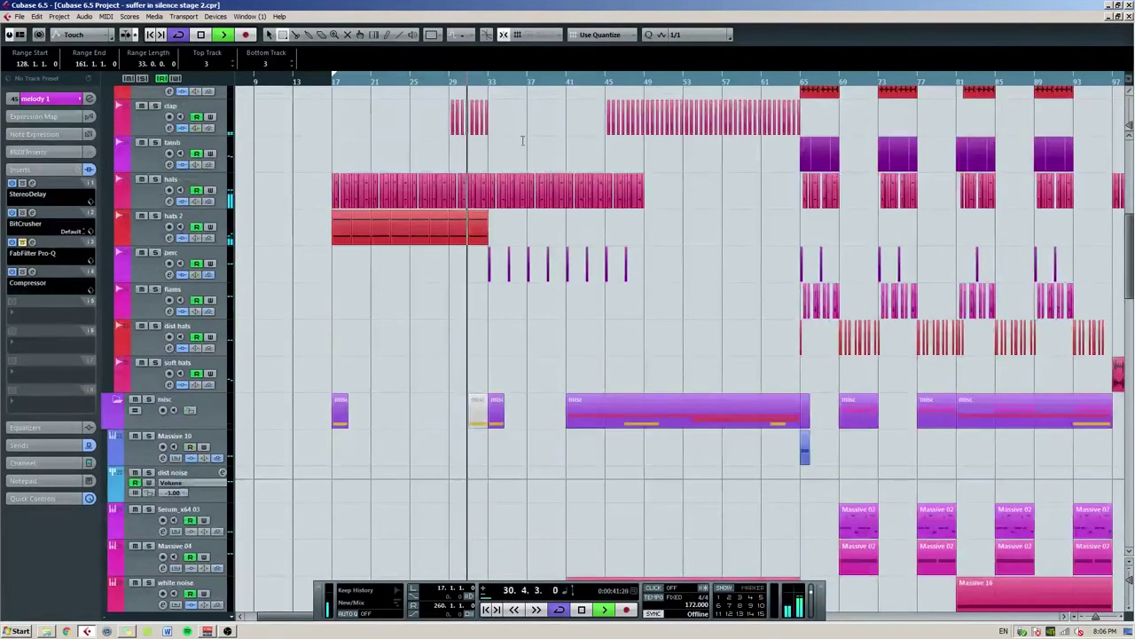
left_click(518, 85)
scroll(559, 122, "right", 2)
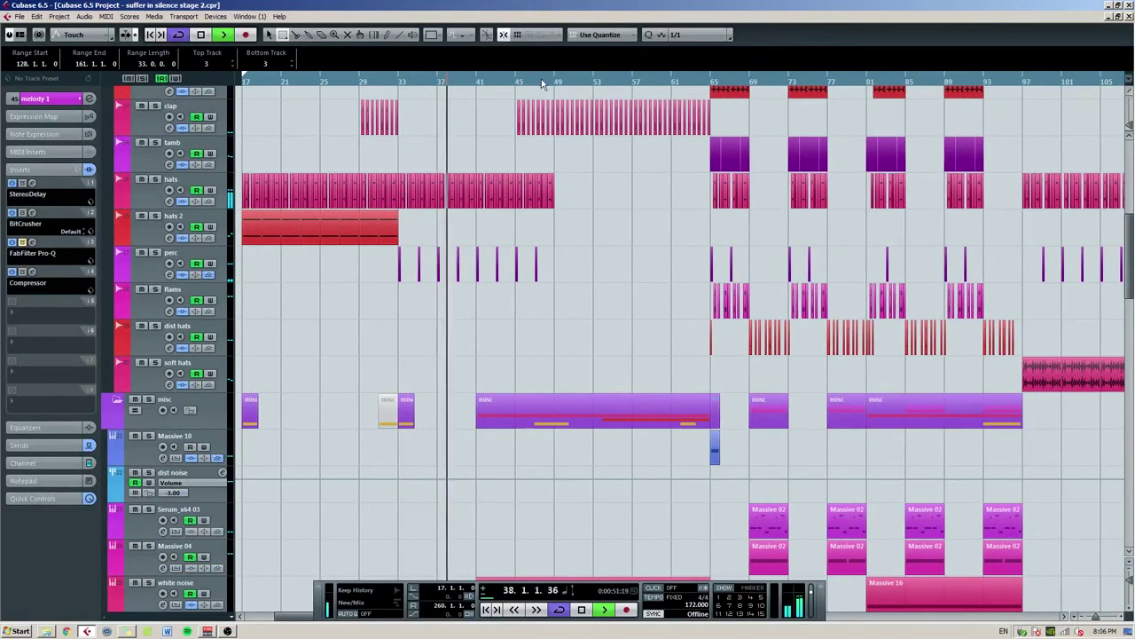
scroll(524, 110, "right", 2)
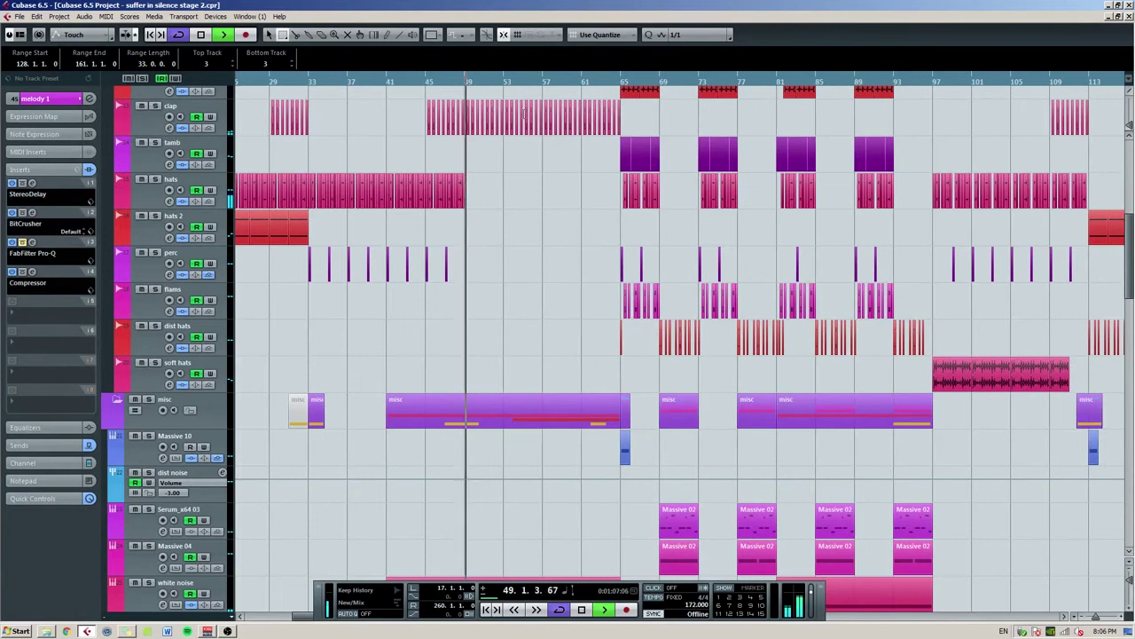
key("space")
Mark out bars 33 to 49 from the tamb track through perc and show the riser, pad and melody tracks.
left_click_drag(302, 167, 466, 266)
left_click(410, 240)
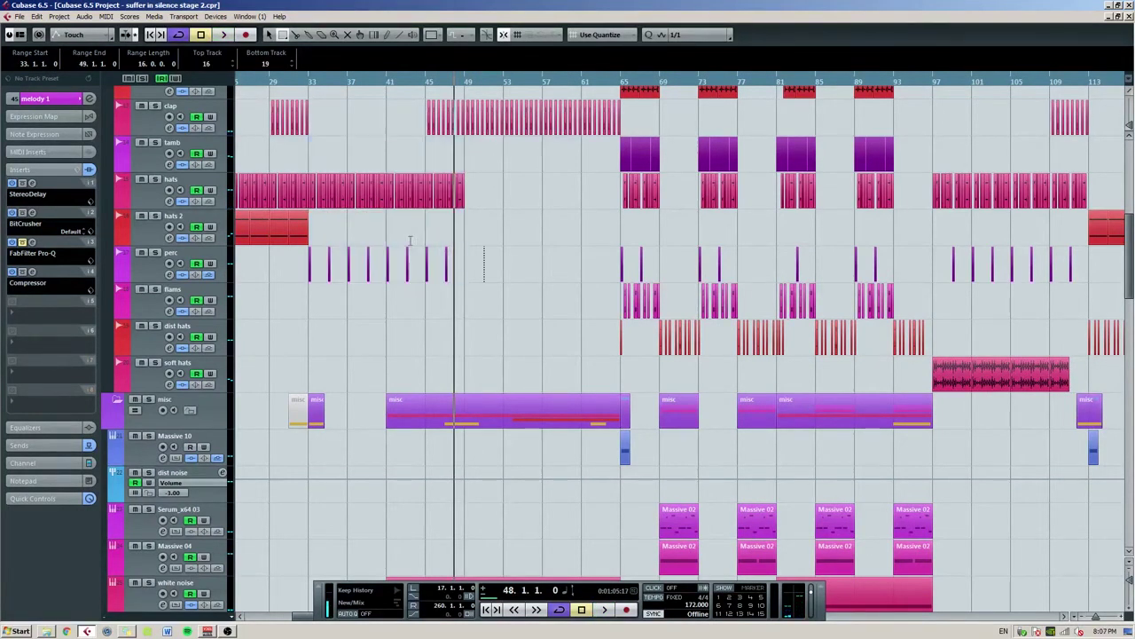
scroll(508, 344, "down", 15)
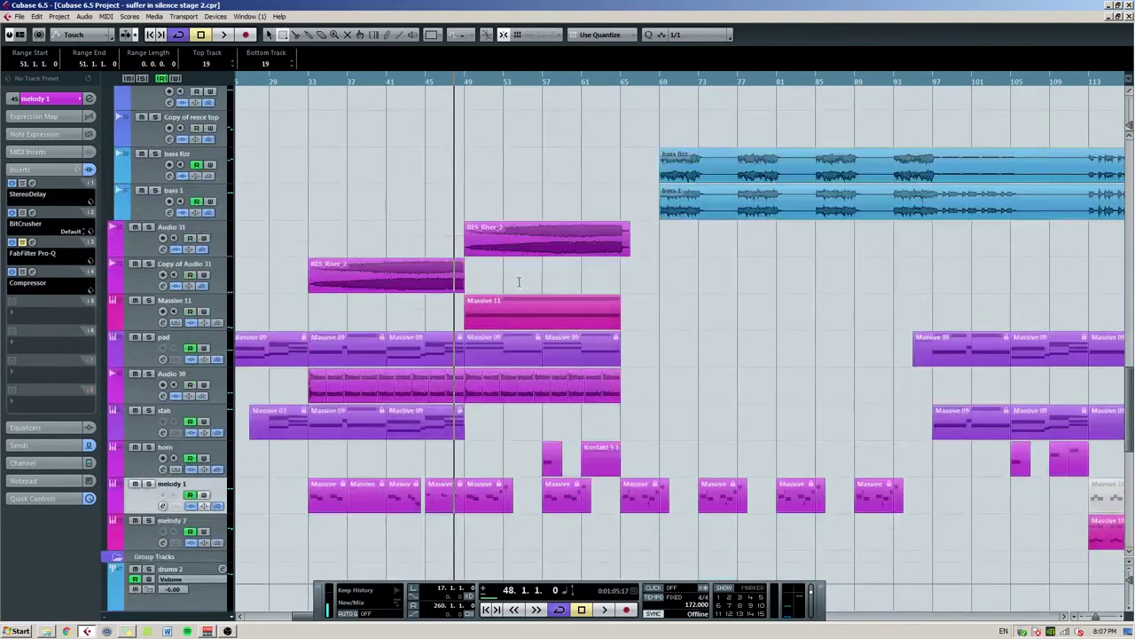
Set the playhead to bar 65 and survey the melody, bass and drum tracks with the whole timeline in view.
scroll(532, 266, "right", 2)
left_click(533, 78)
key("g")
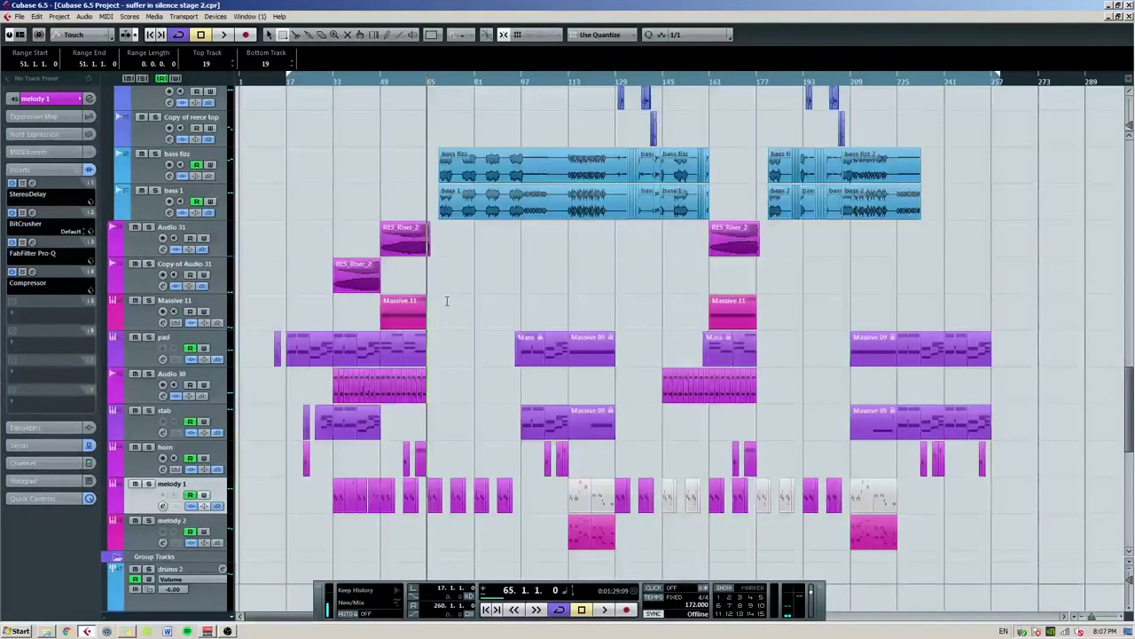
scroll(452, 327, "down", 3)
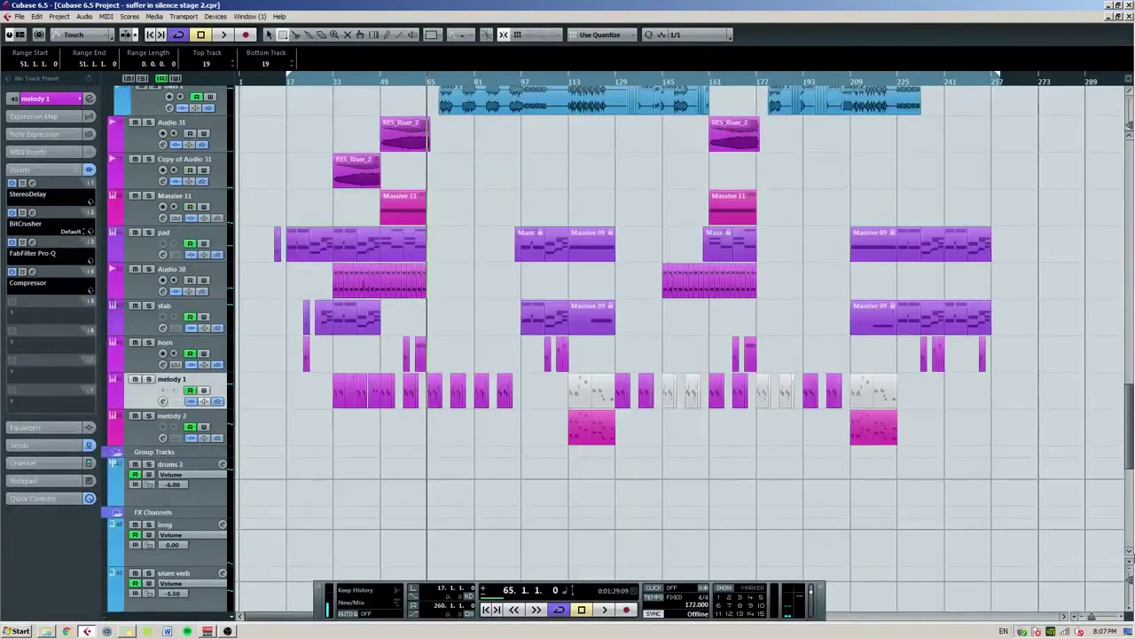
key("g")
scroll(1129, 581, "up", 8)
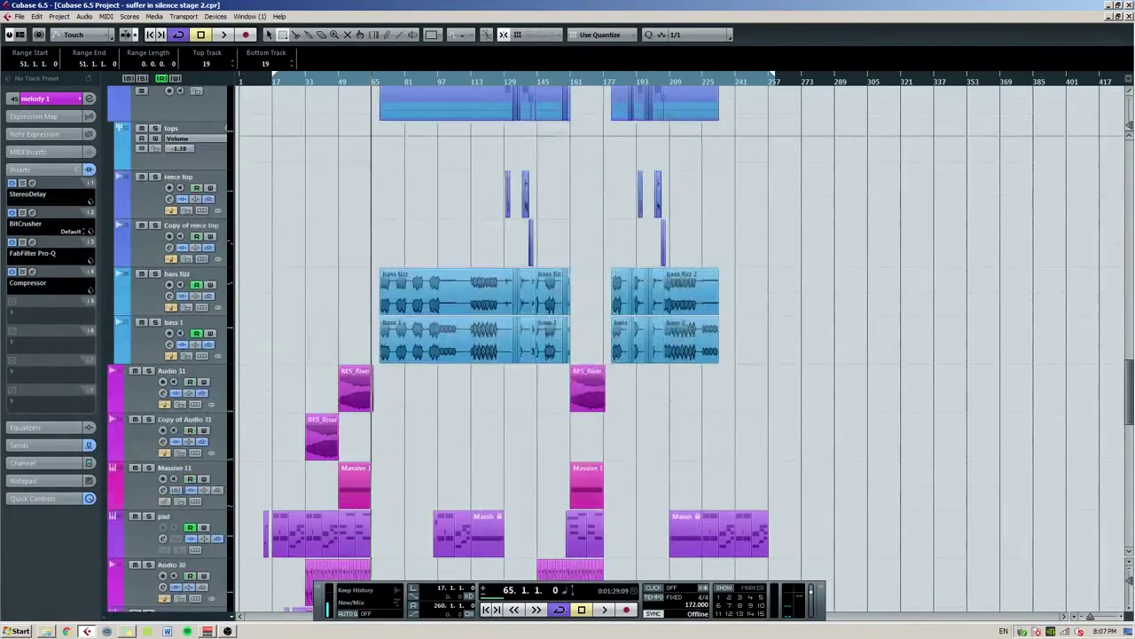
scroll(534, 342, "up", 10)
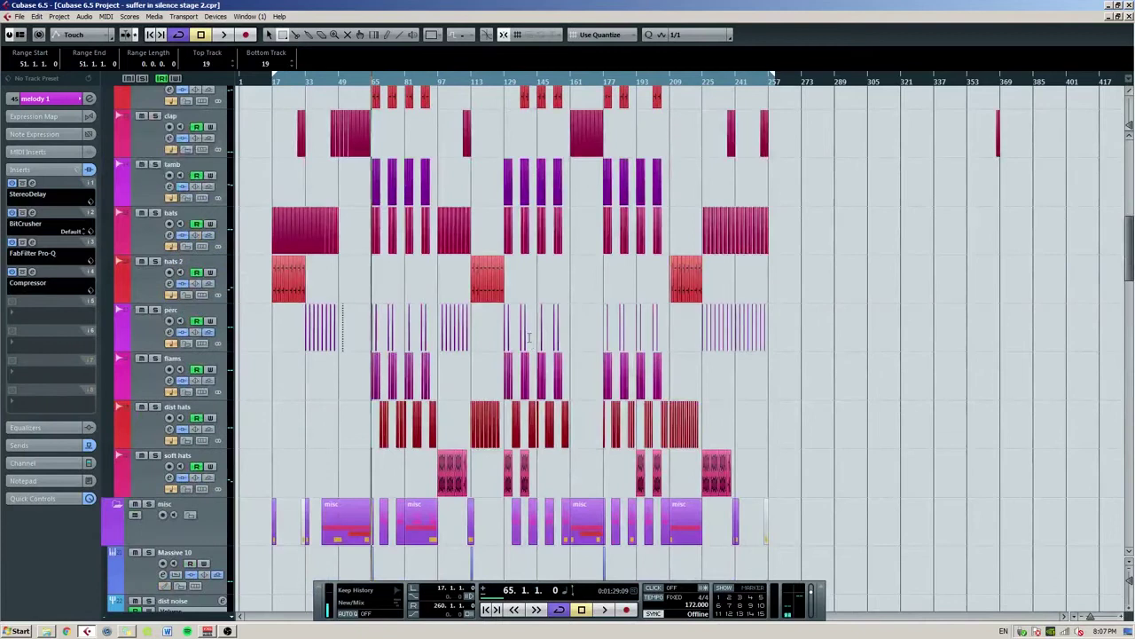
scroll(579, 333, "up", 8)
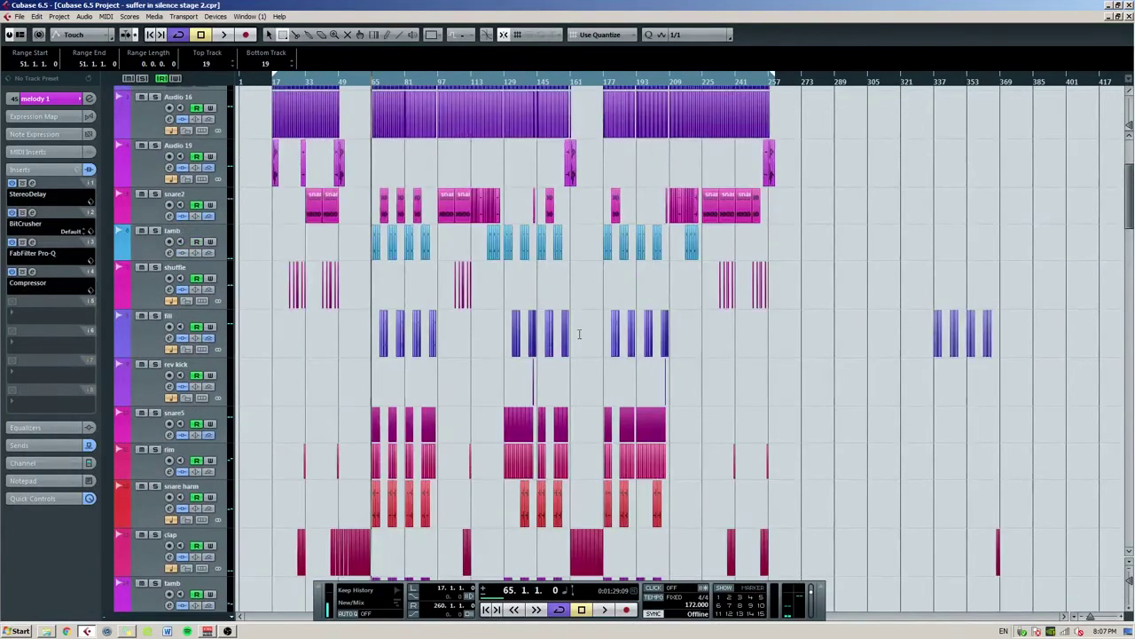
Open the iZotope Ozone 5 insert on the Stereo Out channel, close the mixer and reposition the plug-in window.
key("F3")
left_click(999, 257)
left_click(1015, 80)
left_click_drag(963, 161, 741, 138)
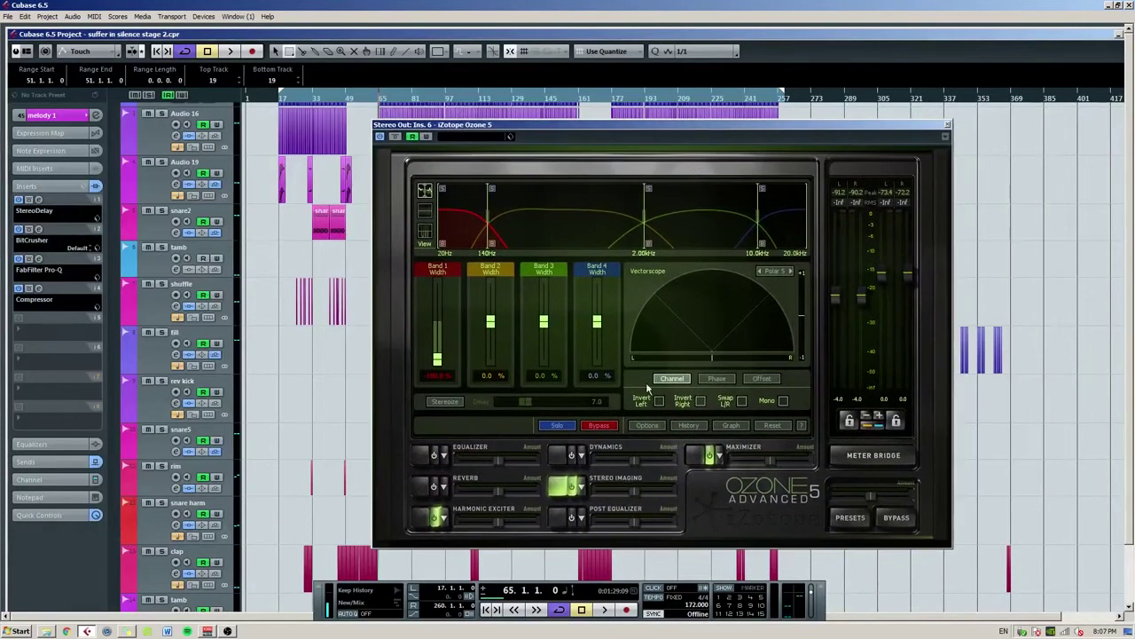
left_click_drag(603, 135, 537, 127)
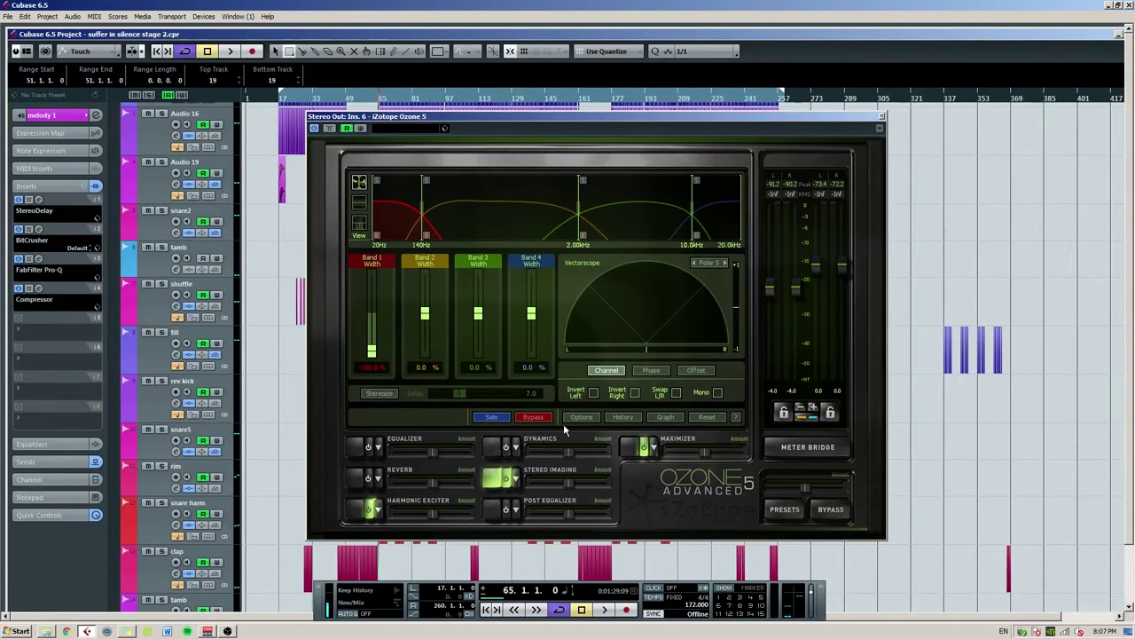
Show Ozone's Harmonic Exciter and compare its Side and Mid band settings.
left_click(362, 509)
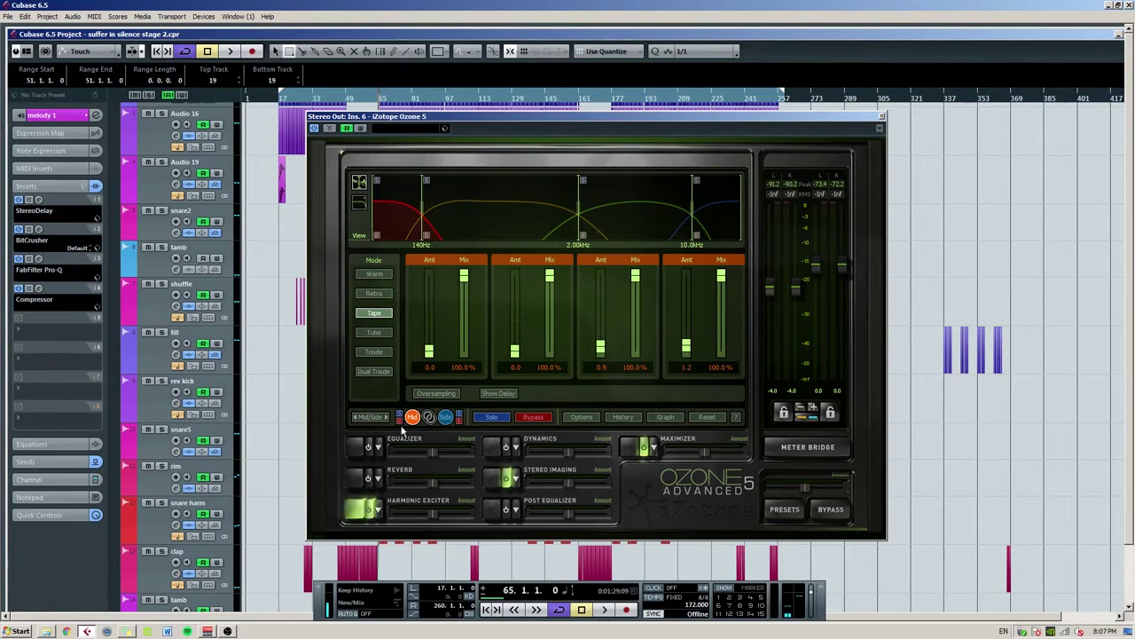
left_click(445, 418)
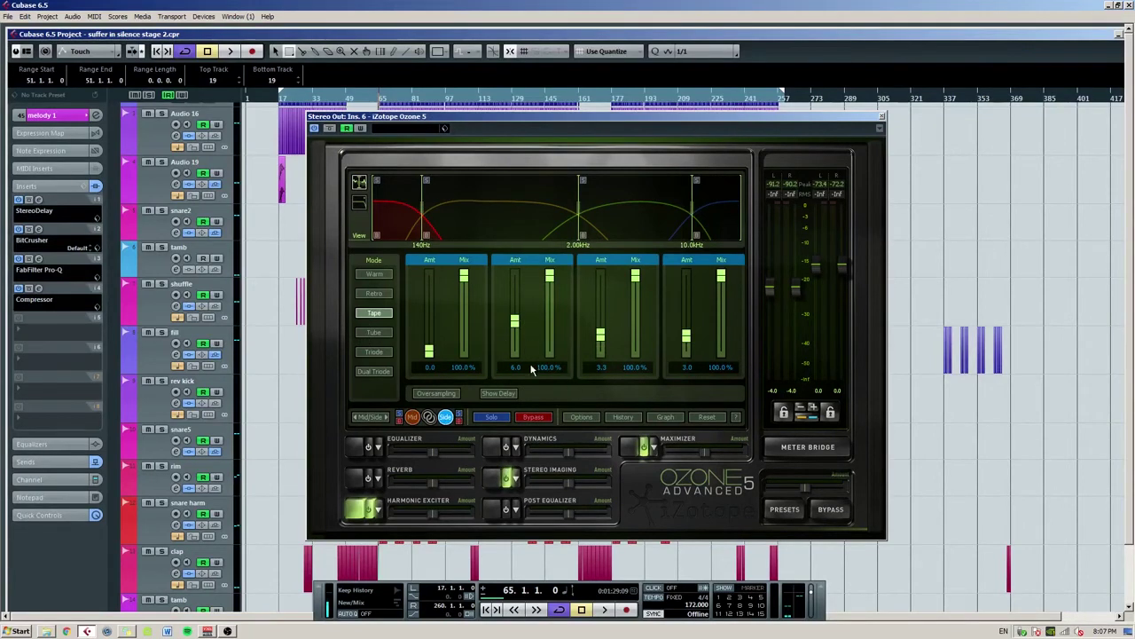
left_click(412, 419)
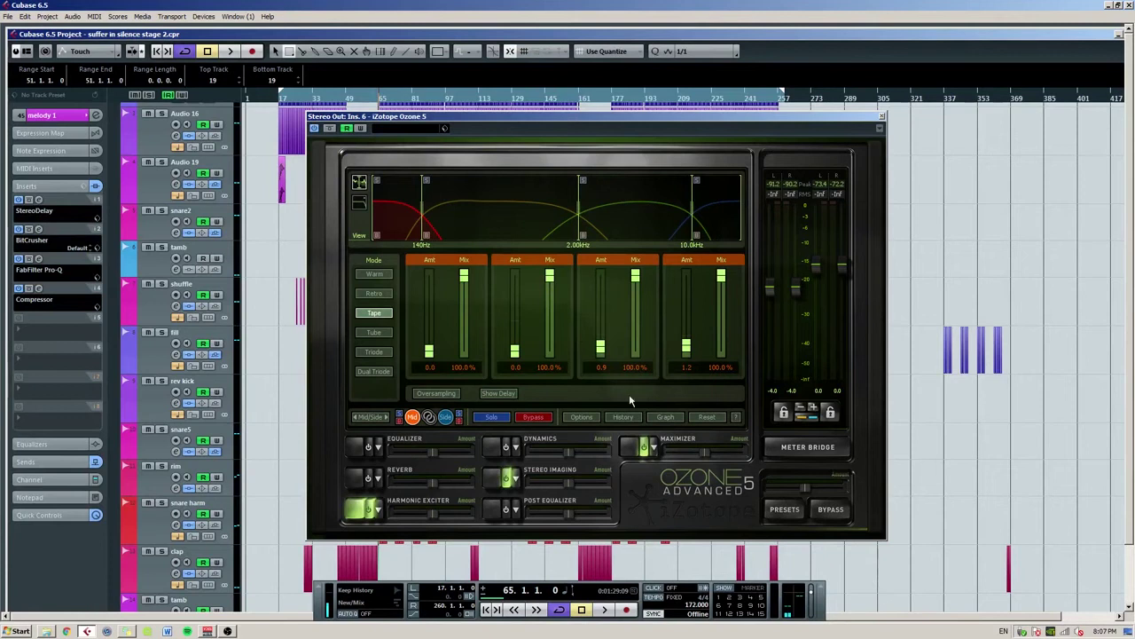
Inspect Ozone's Stereo Imaging and Maximizer settings and close the plug-in window.
left_click(494, 479)
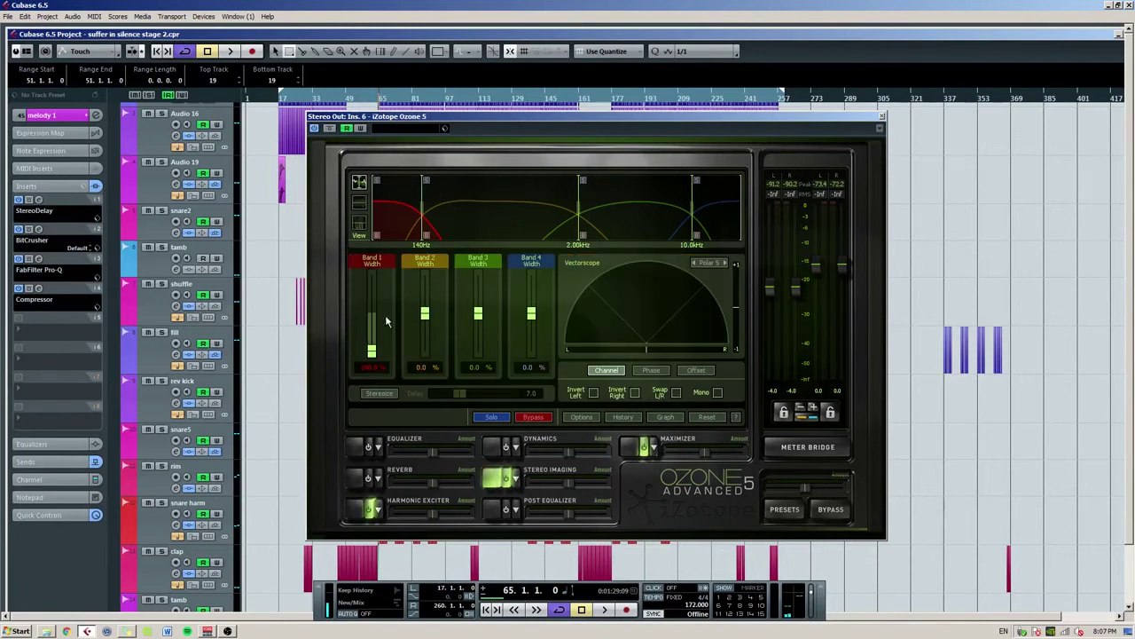
left_click(627, 446)
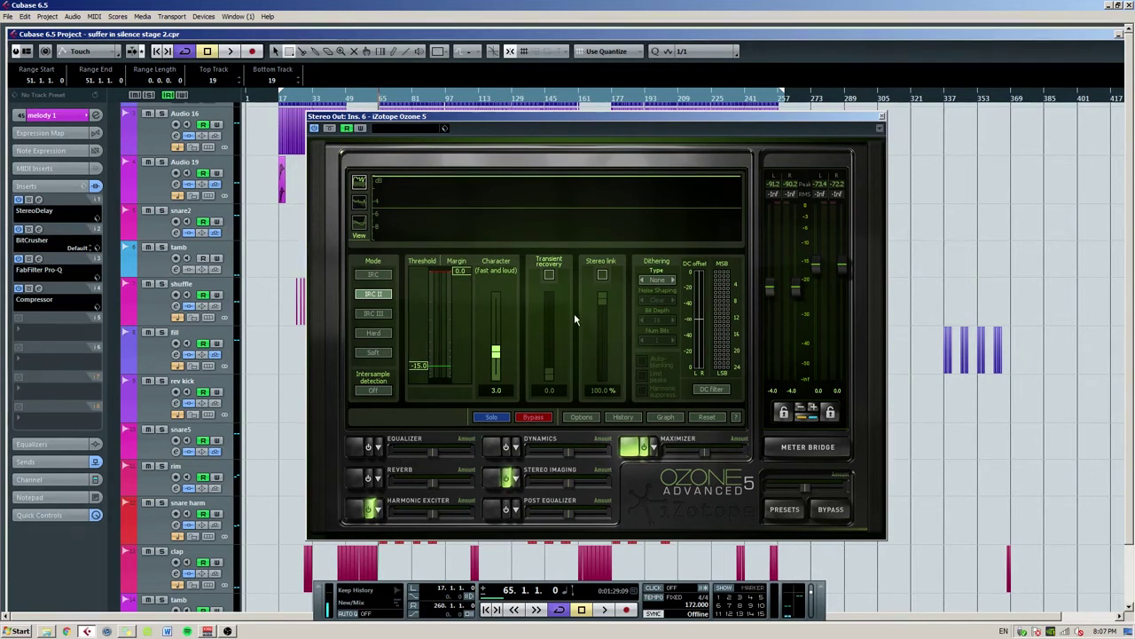
left_click(881, 116)
Check the Stereo Out inserts in the mixer, close it and maximize the project window.
key("F3")
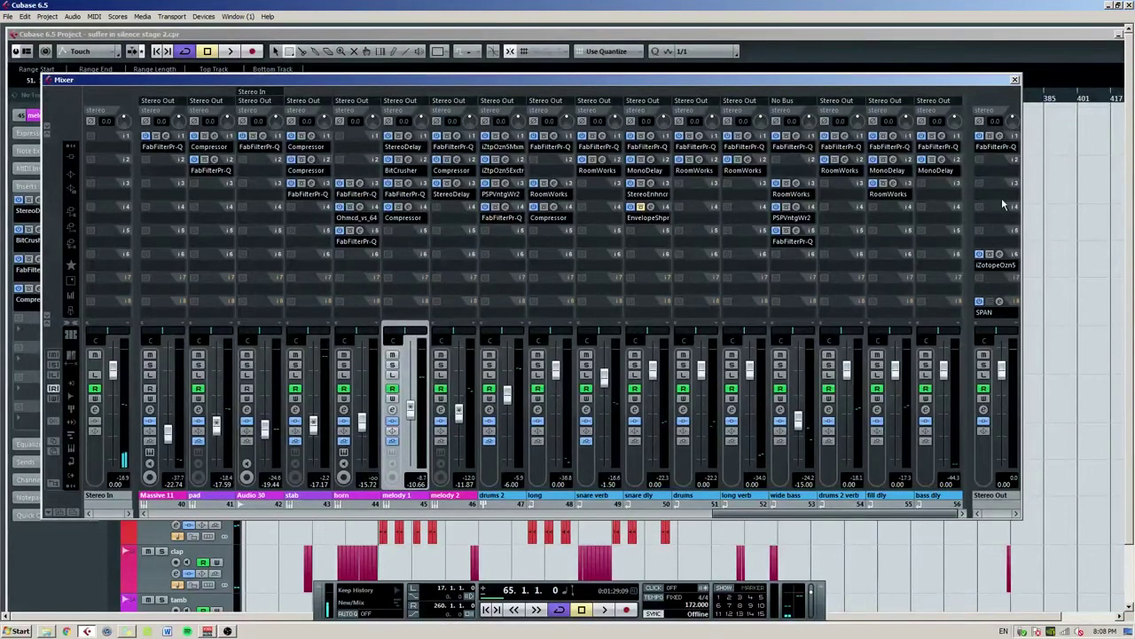
left_click(1015, 81)
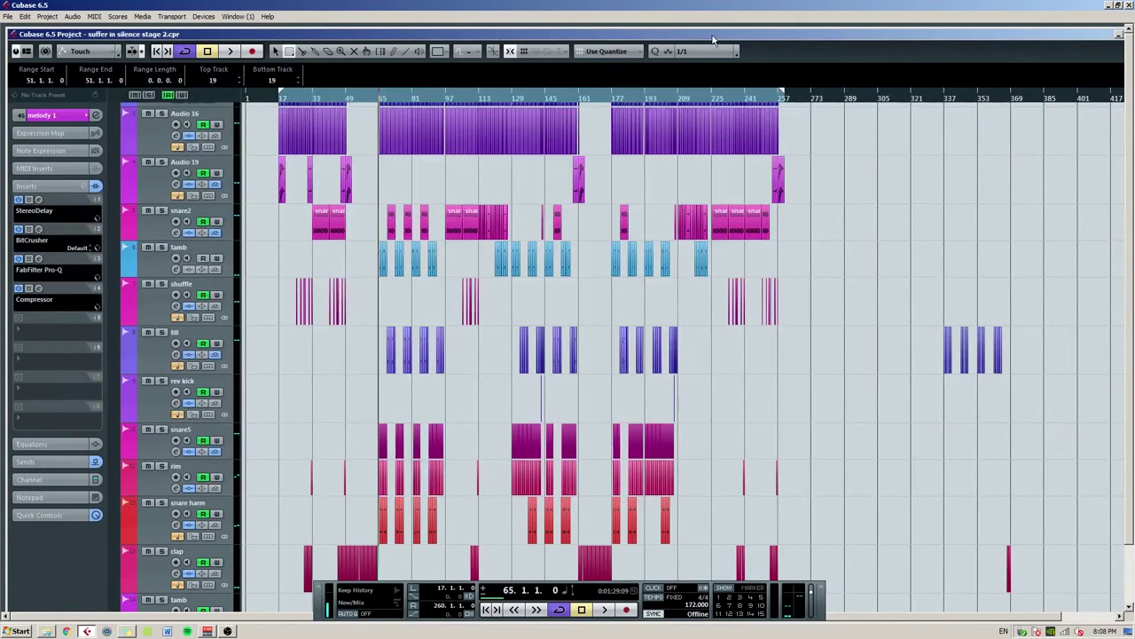
double_click(712, 36)
Examine how the drum, misc, bass and melody layers are arranged from bar 33 to 257, down to the FX channels.
scroll(368, 197, "up", 4)
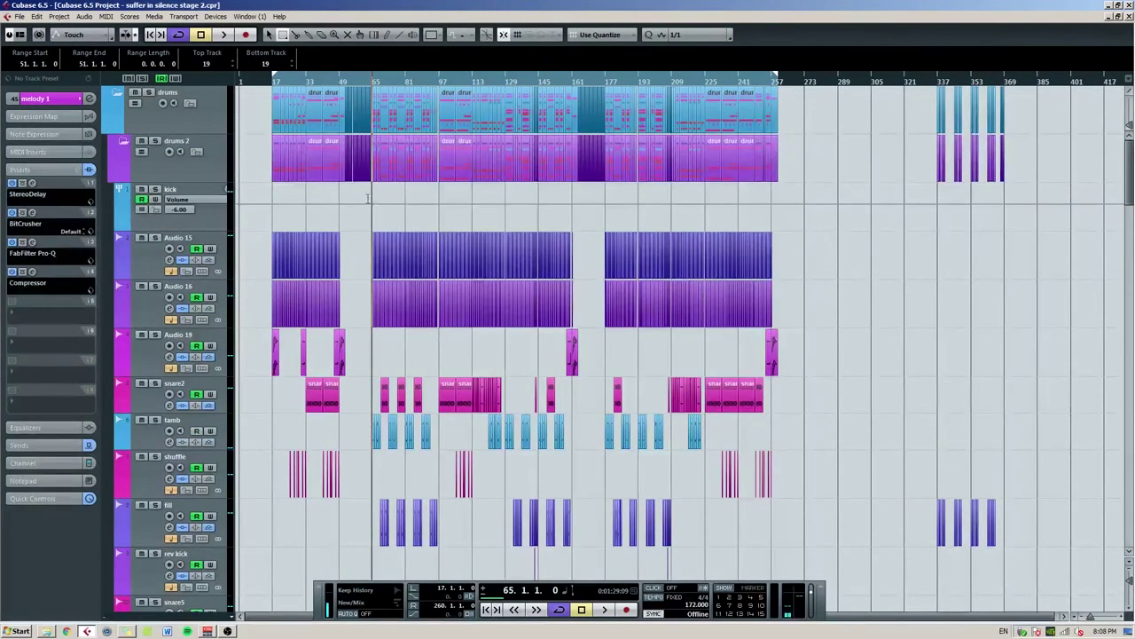
key("h")
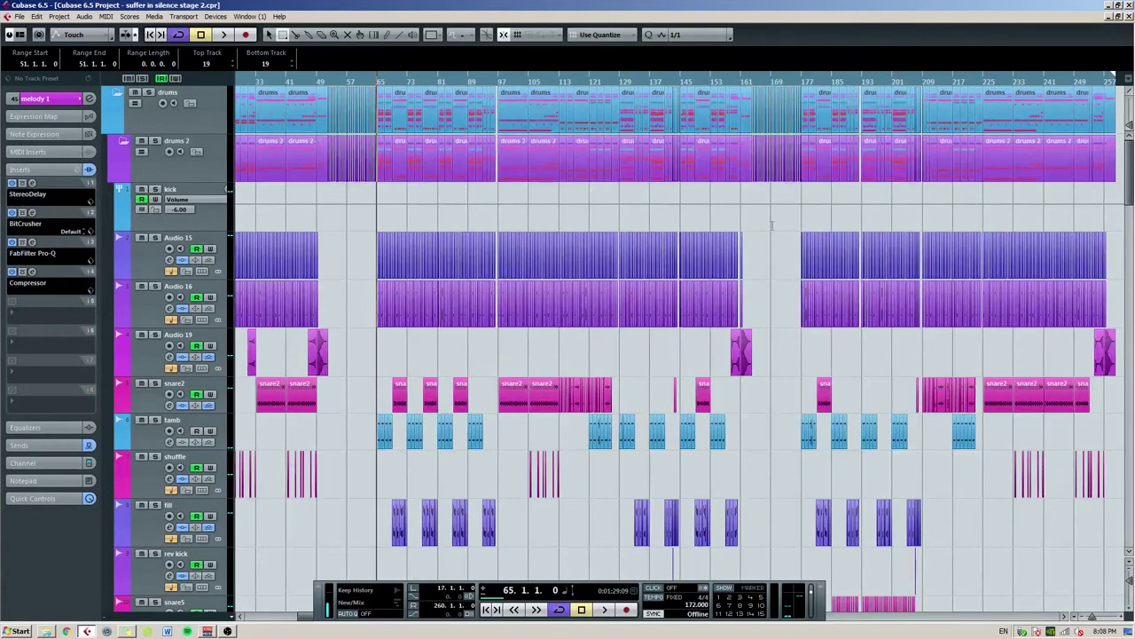
scroll(652, 246, "down", 8)
scroll(506, 259, "down", 6)
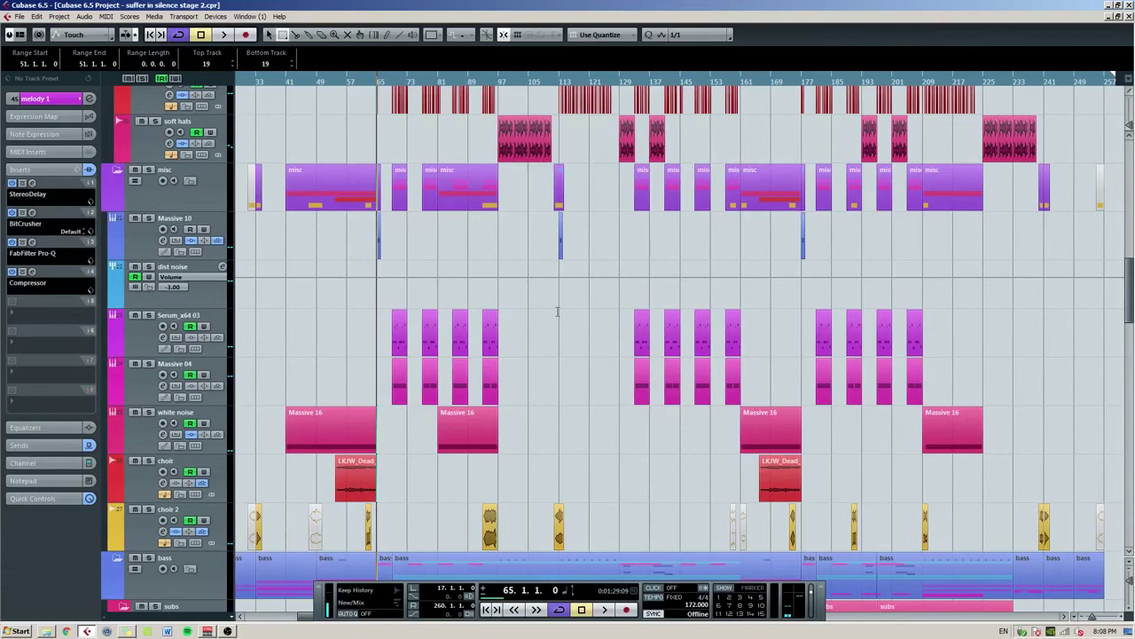
scroll(557, 311, "down", 5)
scroll(557, 310, "up", 11)
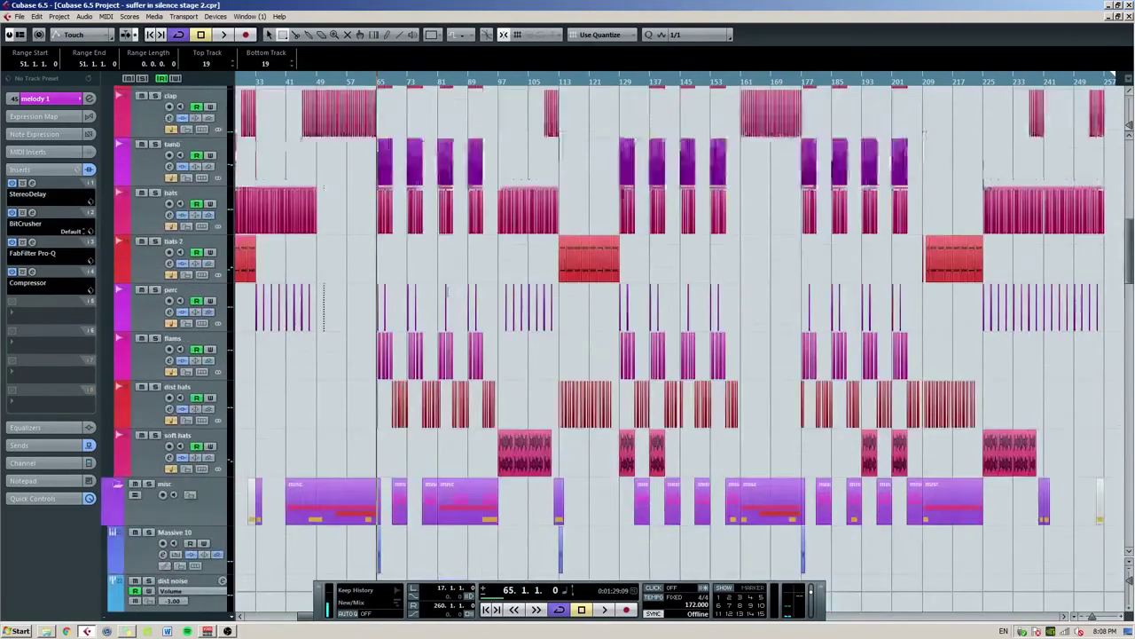
scroll(567, 337, "up", 6)
scroll(285, 291, "down", 10)
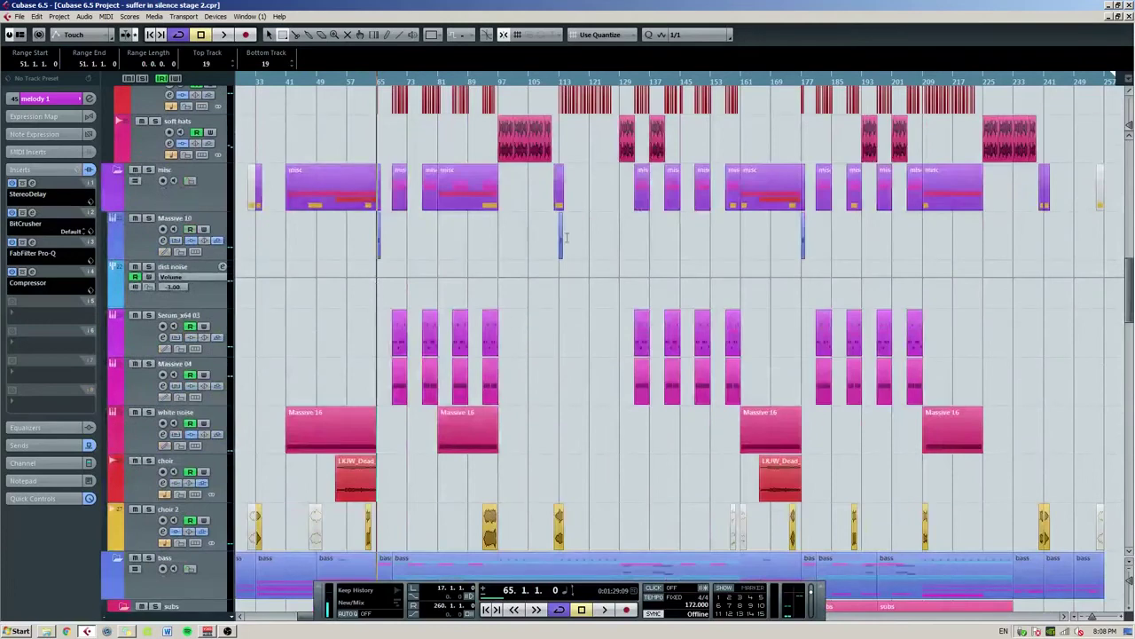
scroll(424, 291, "down", 10)
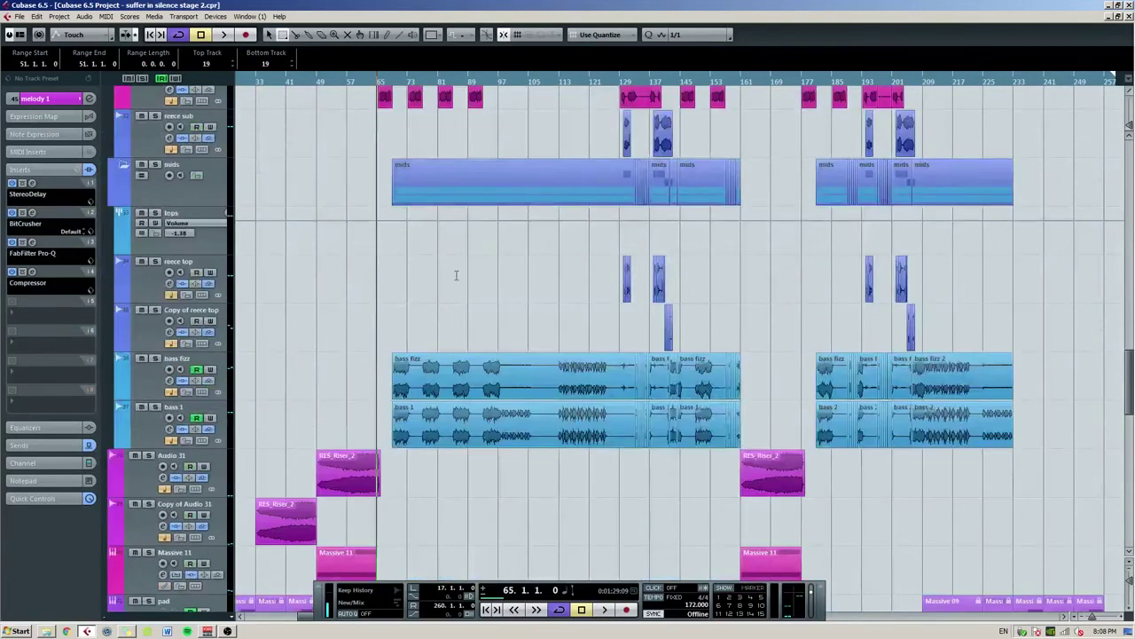
scroll(456, 275, "down", 10)
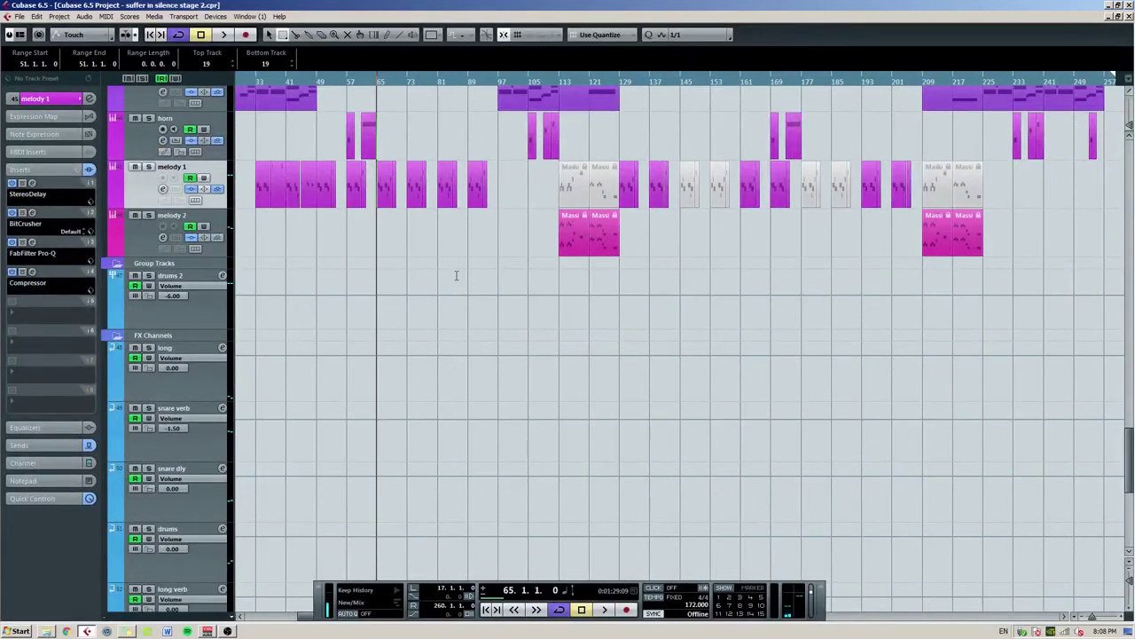
scroll(456, 275, "down", 4)
Examine the arrangement from the melody tracks back up through the bass, misc and hat layers to the kick tracks.
scroll(351, 279, "up", 5)
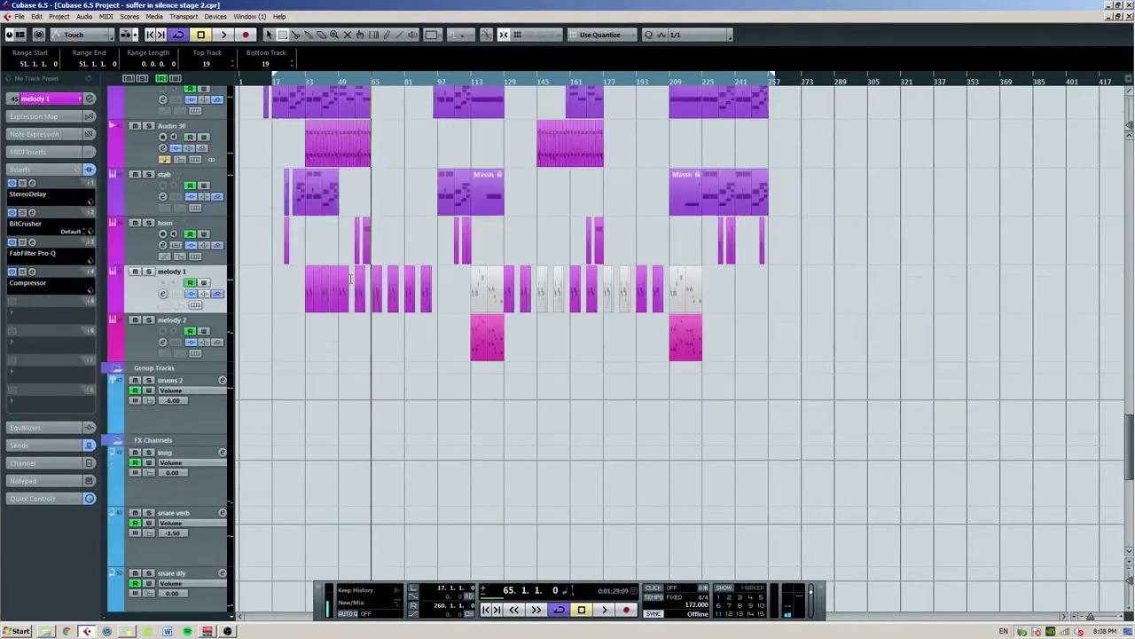
scroll(353, 275, "up", 8)
scroll(359, 269, "up", 3)
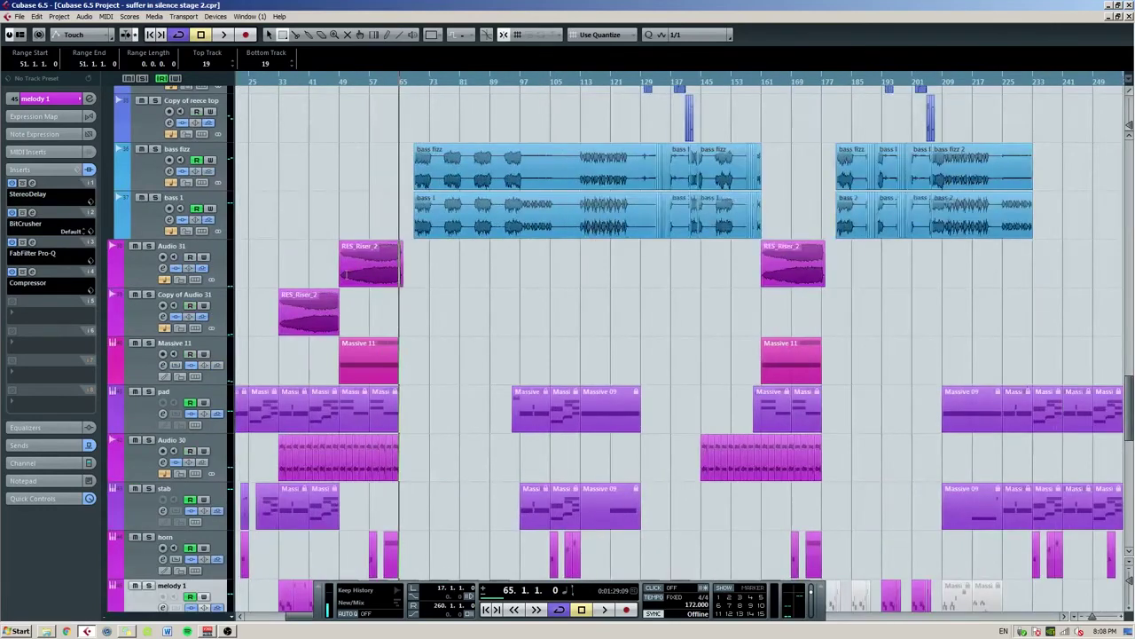
scroll(361, 266, "up", 2)
scroll(373, 268, "down", 2)
scroll(390, 269, "up", 6)
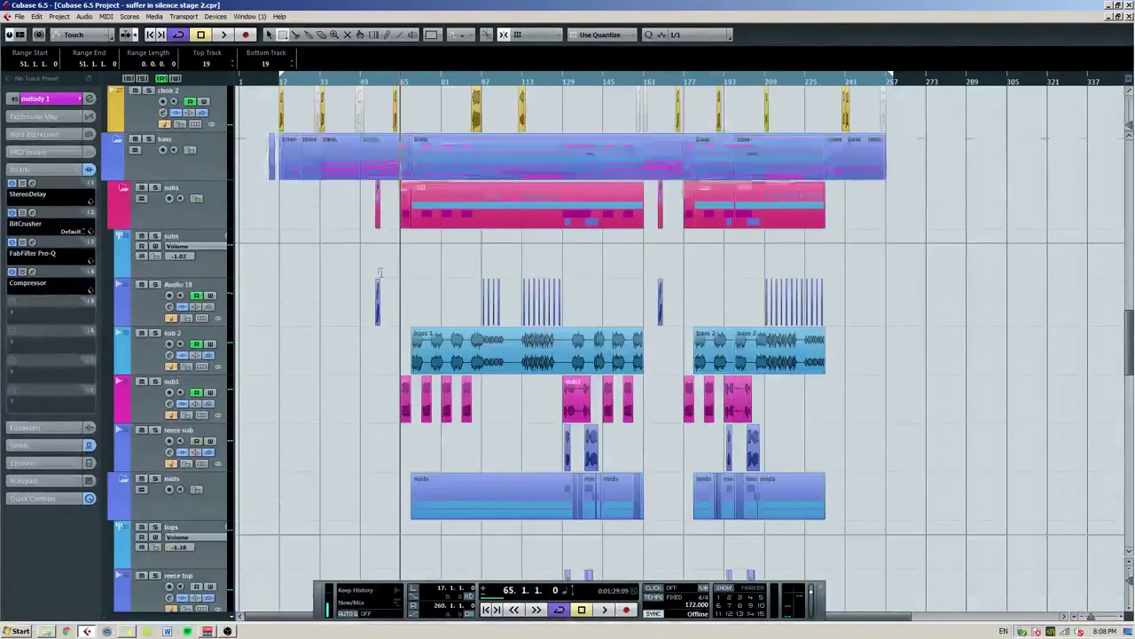
scroll(426, 271, "up", 2)
scroll(426, 272, "down", 2)
scroll(430, 273, "up", 5)
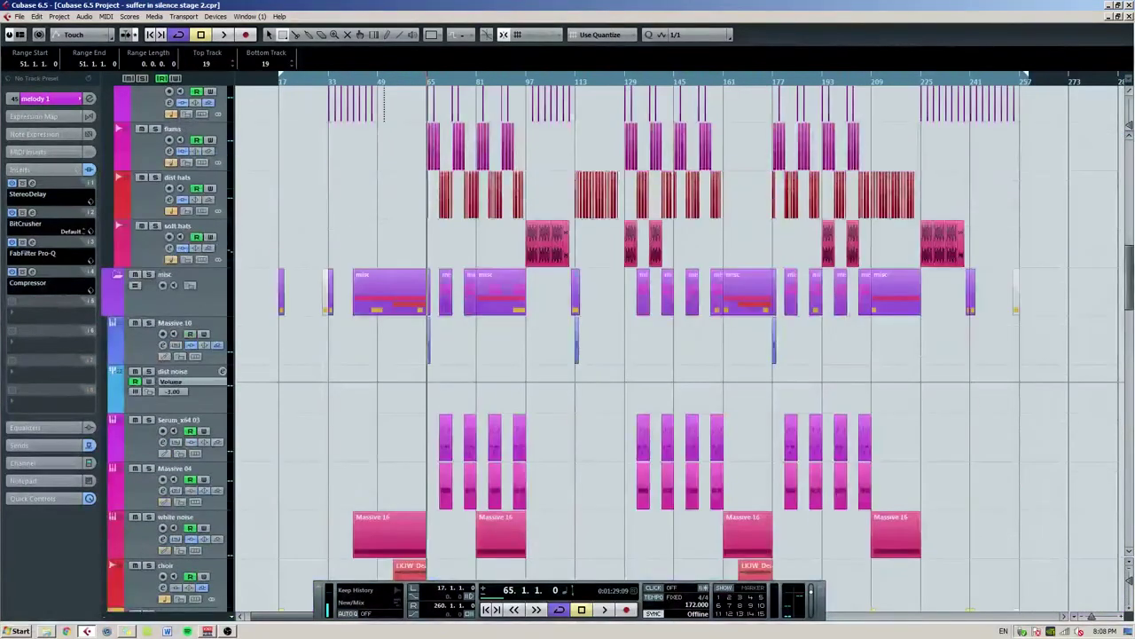
scroll(438, 277, "down", 2)
scroll(440, 276, "up", 6)
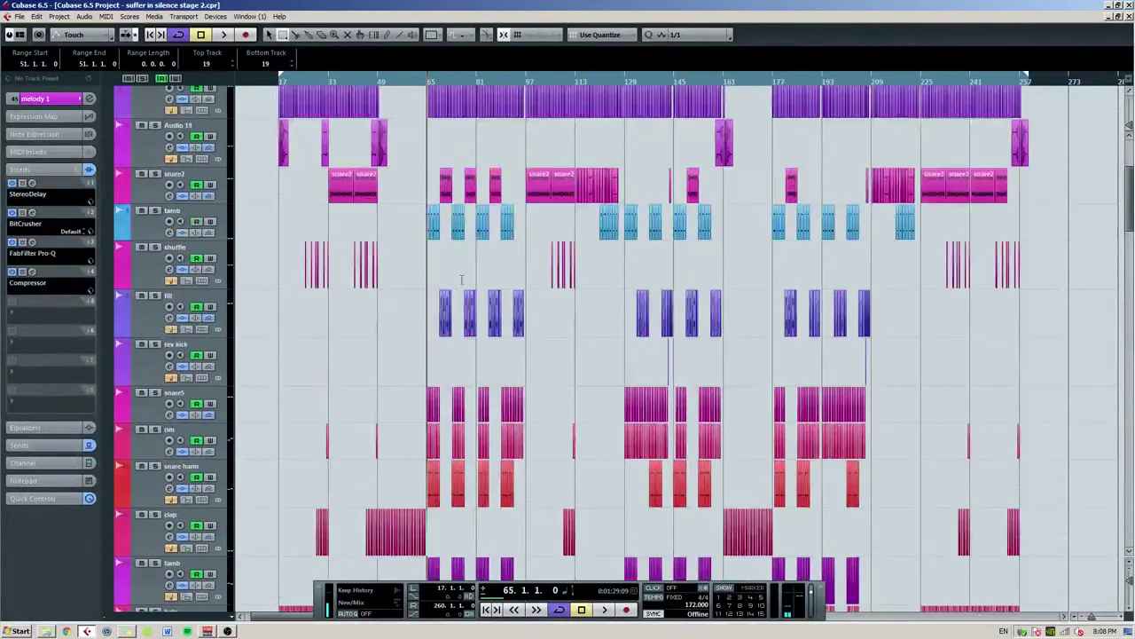
scroll(502, 282, "up", 1)
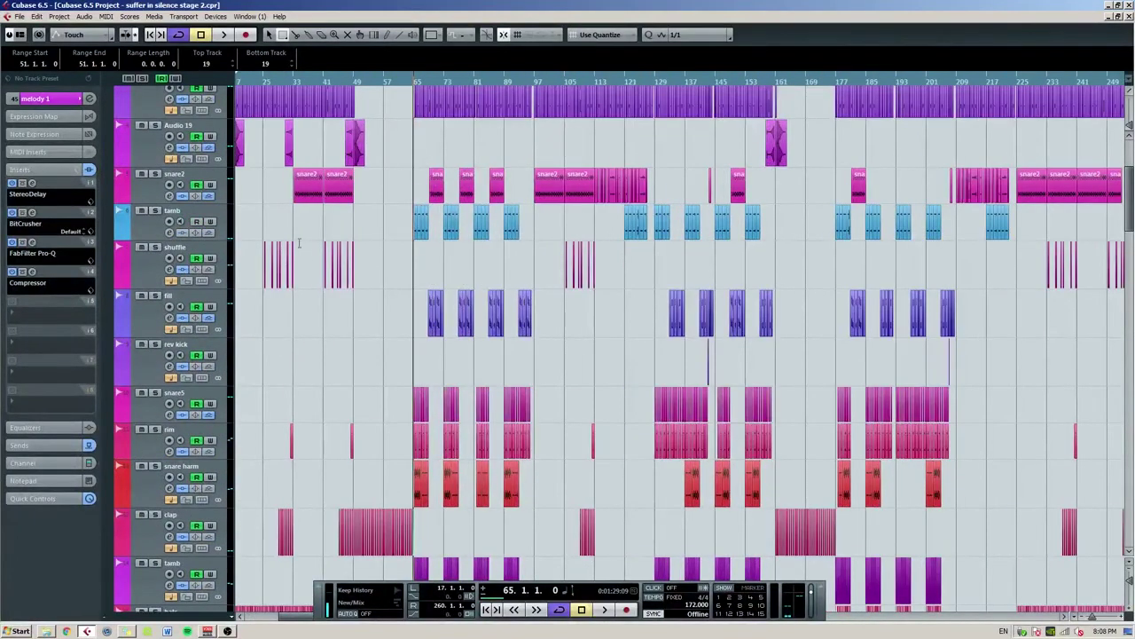
scroll(301, 244, "up", 4)
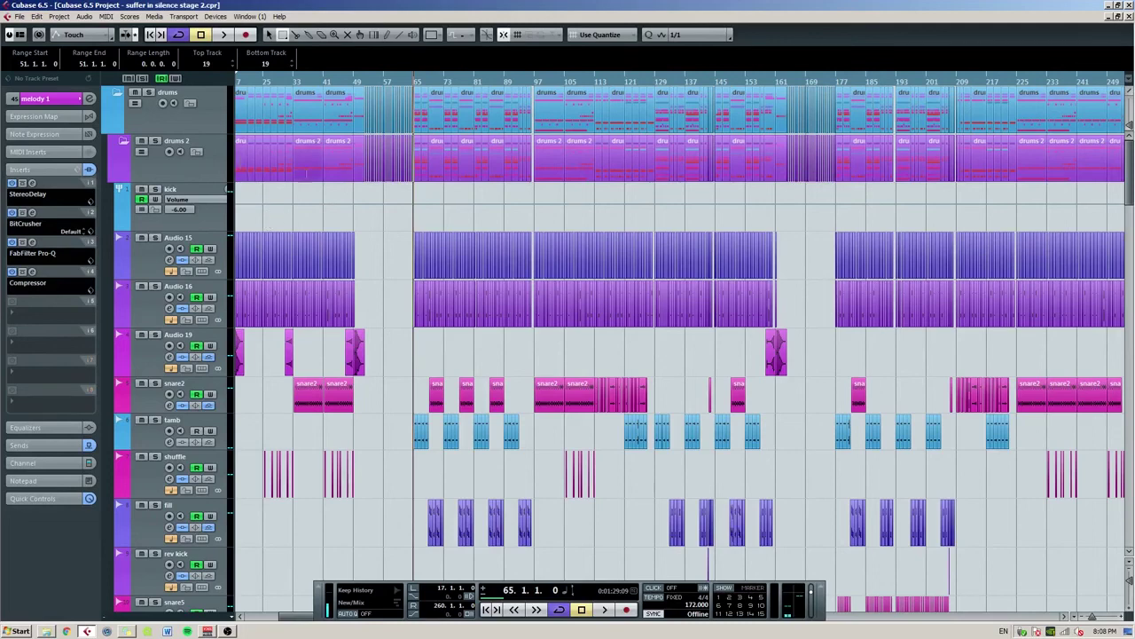
Look over the misc, subs, bass fizz, riser and pad layers down to the melody tracks across both drops.
scroll(228, 190, "down", 10)
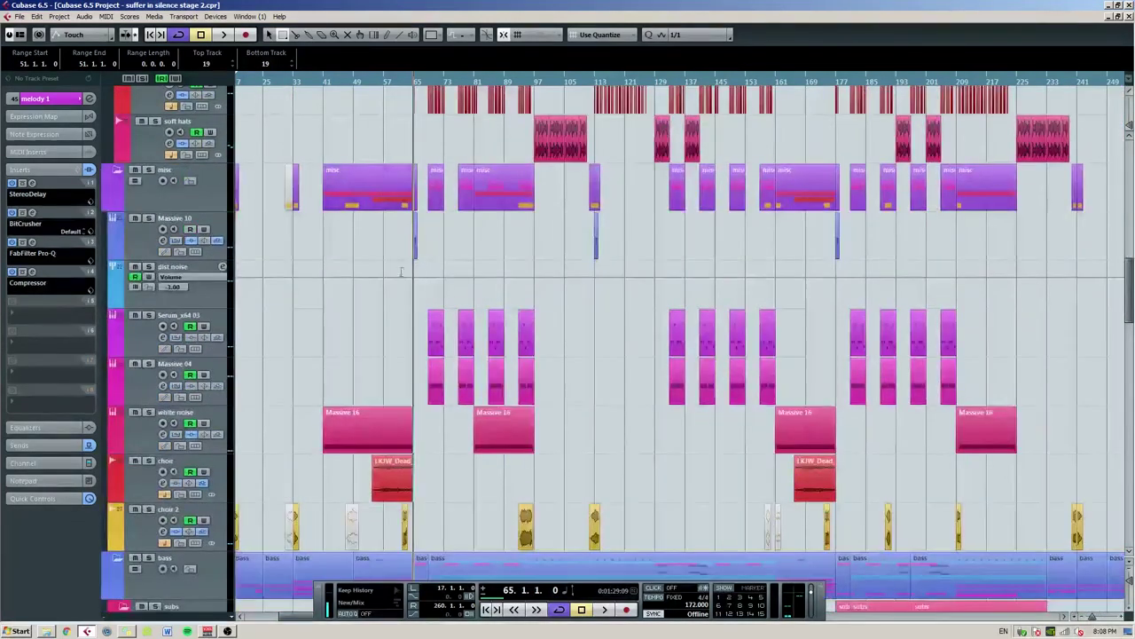
scroll(359, 293, "down", 4)
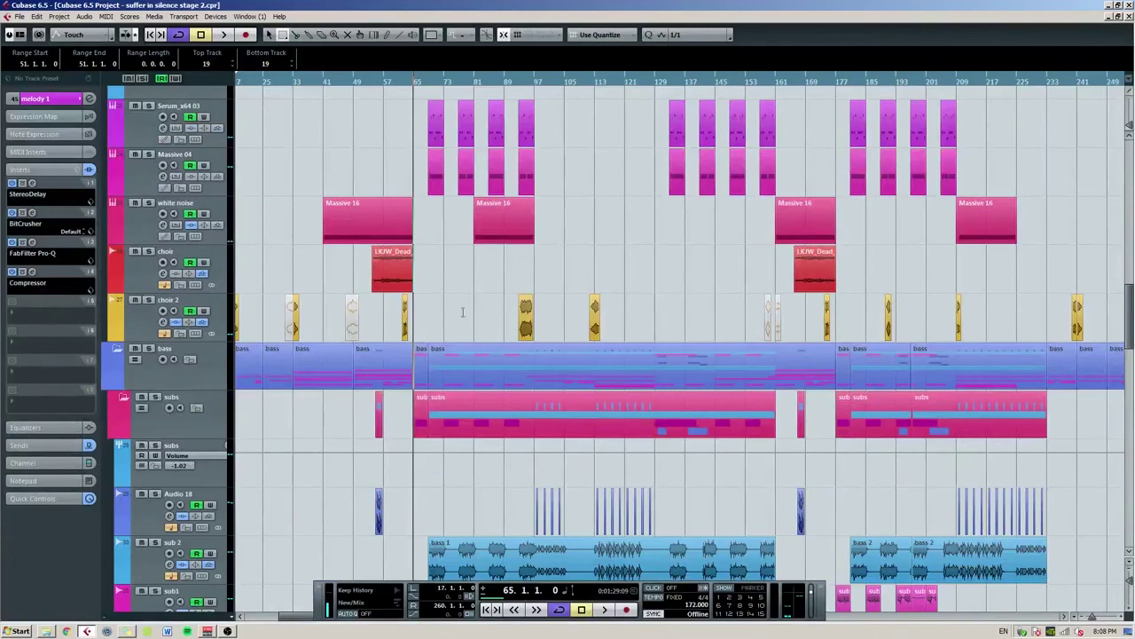
scroll(463, 312, "up", 4)
scroll(463, 313, "down", 4)
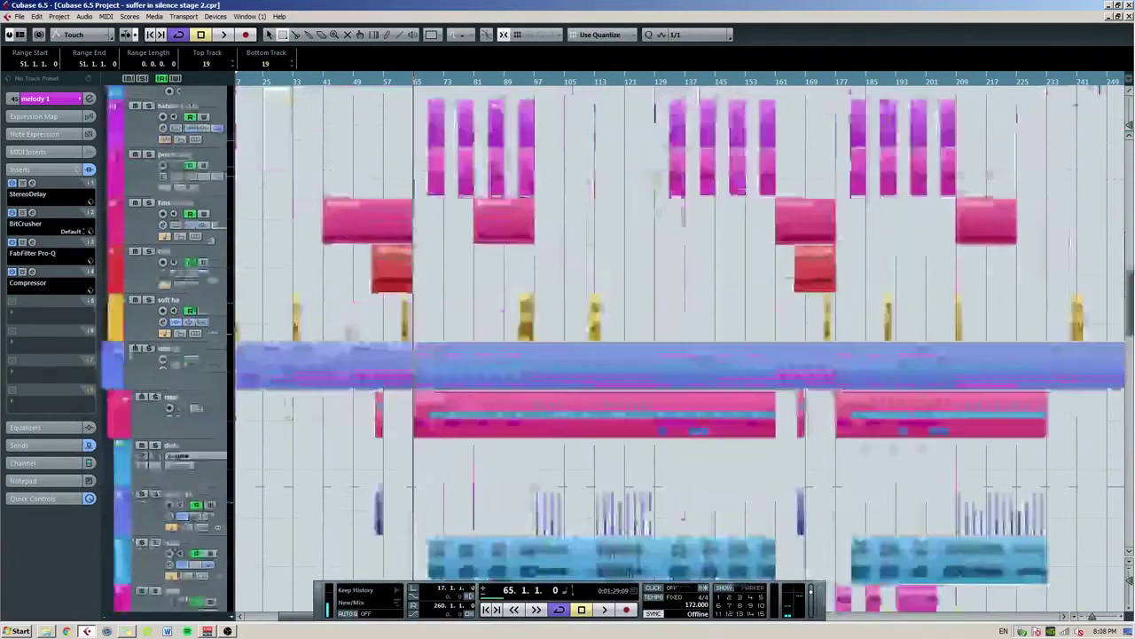
scroll(493, 250, "down", 5)
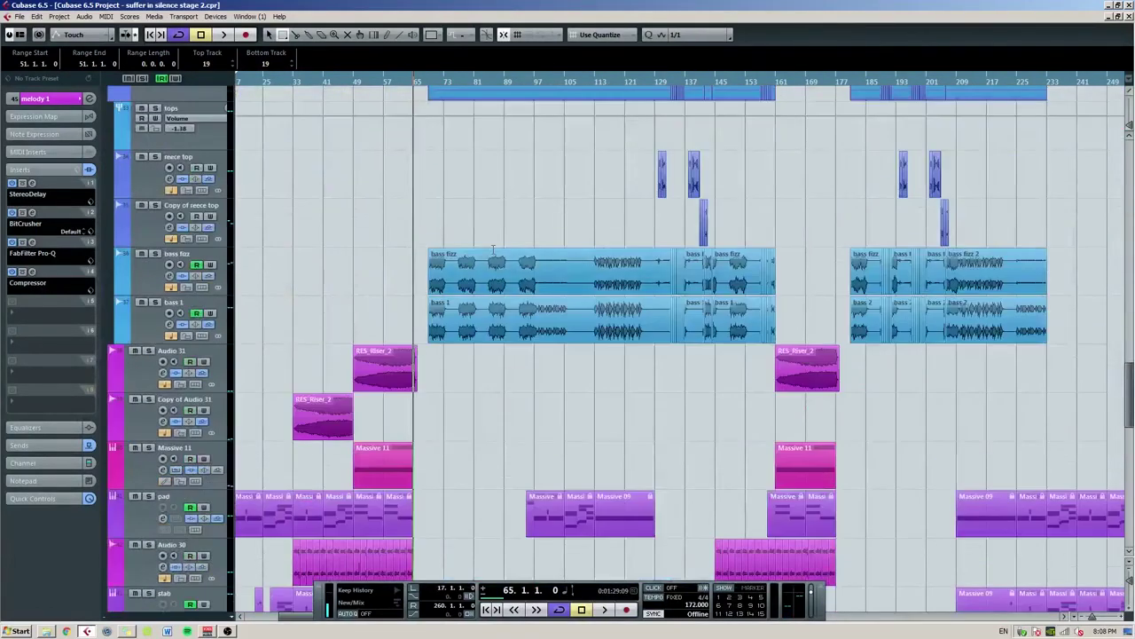
scroll(493, 249, "down", 6)
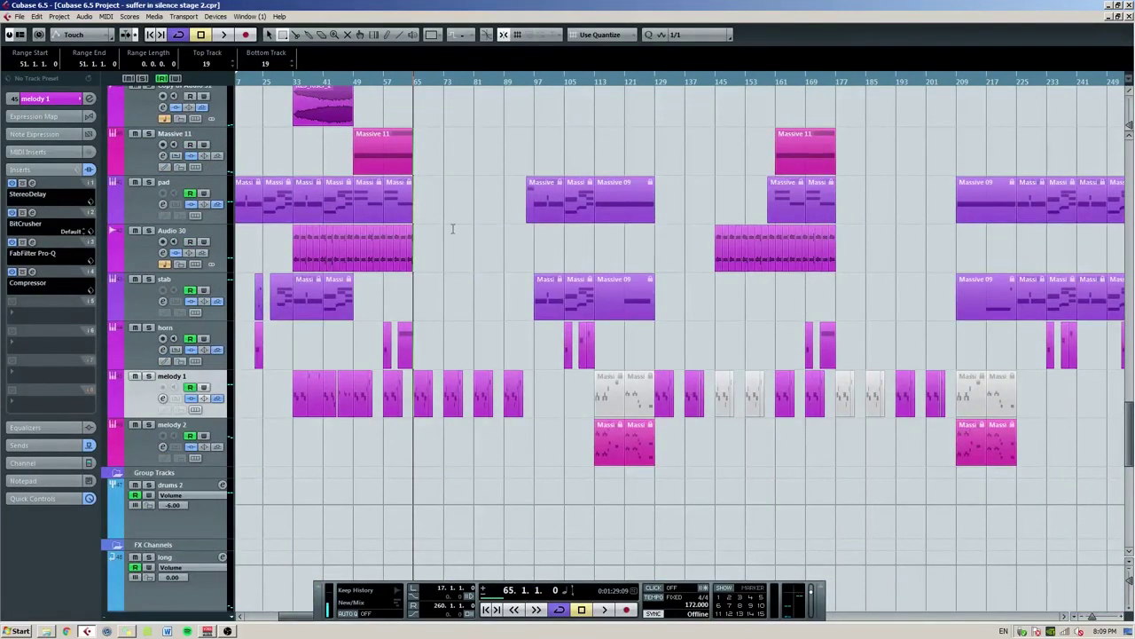
Compare the snare, rim, clap, tamb and hat clip patterns across the two drops.
scroll(452, 229, "up", 12)
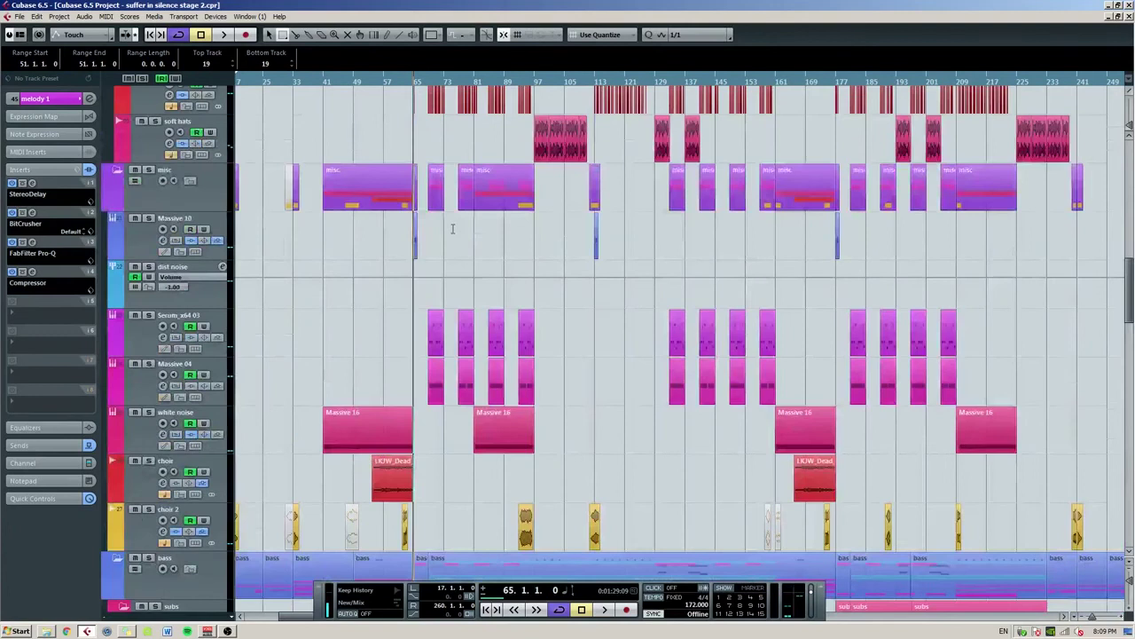
scroll(455, 230, "up", 5)
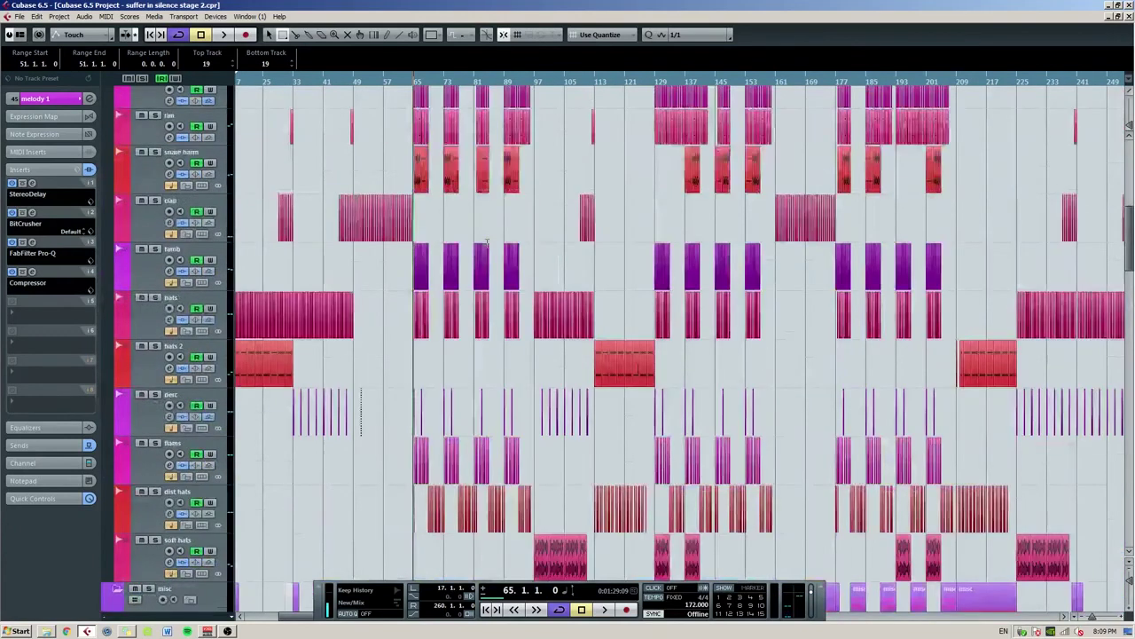
scroll(486, 244, "up", 5)
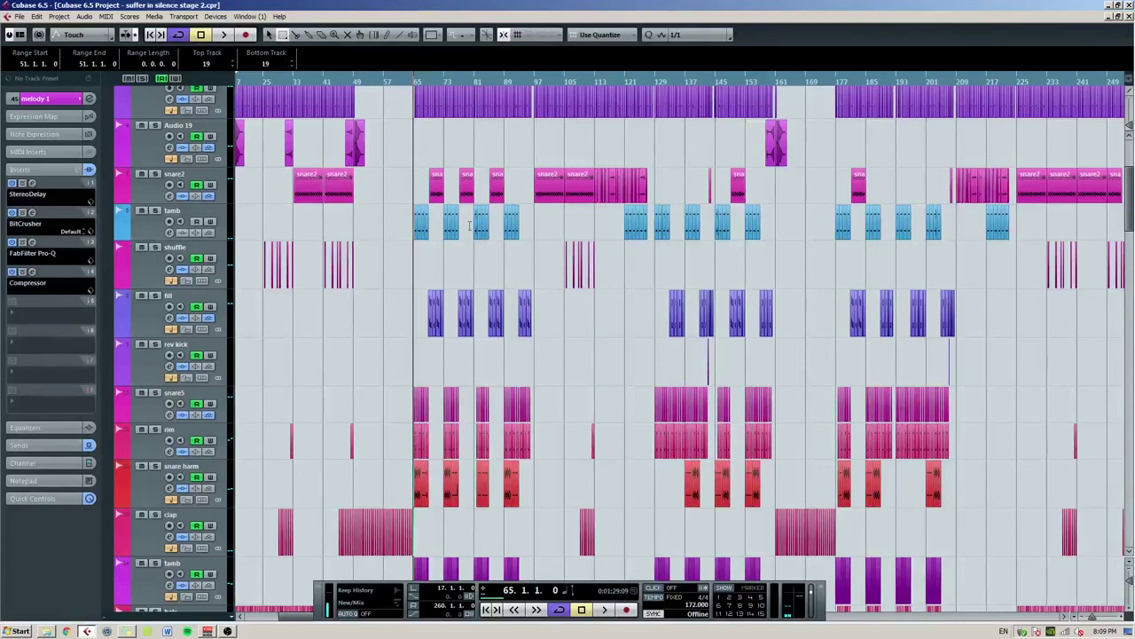
scroll(451, 266, "down", 4)
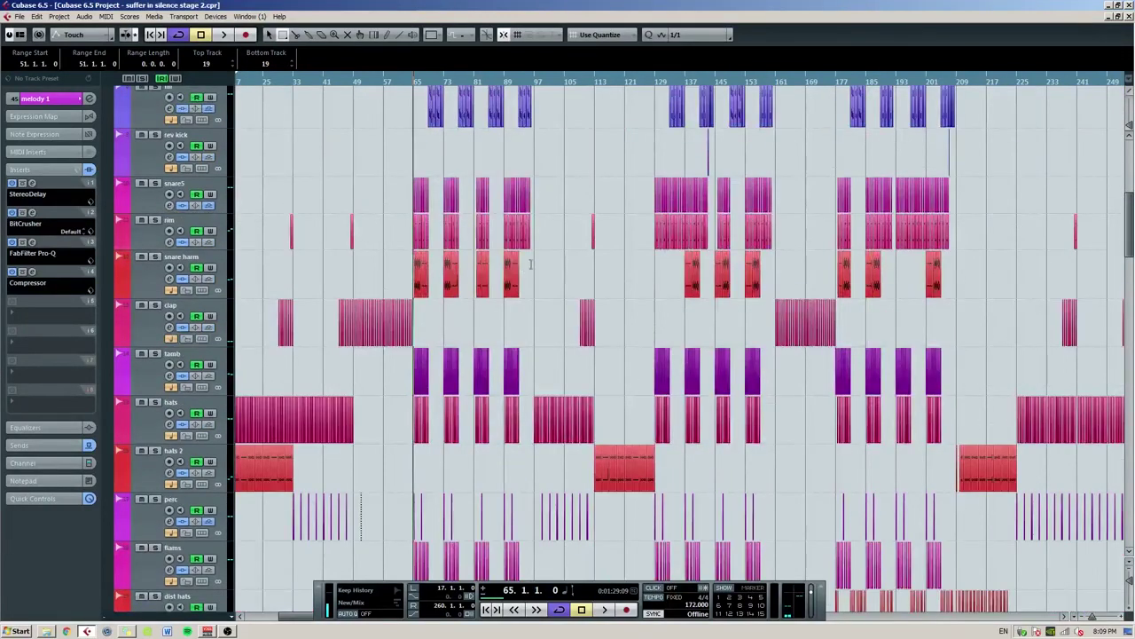